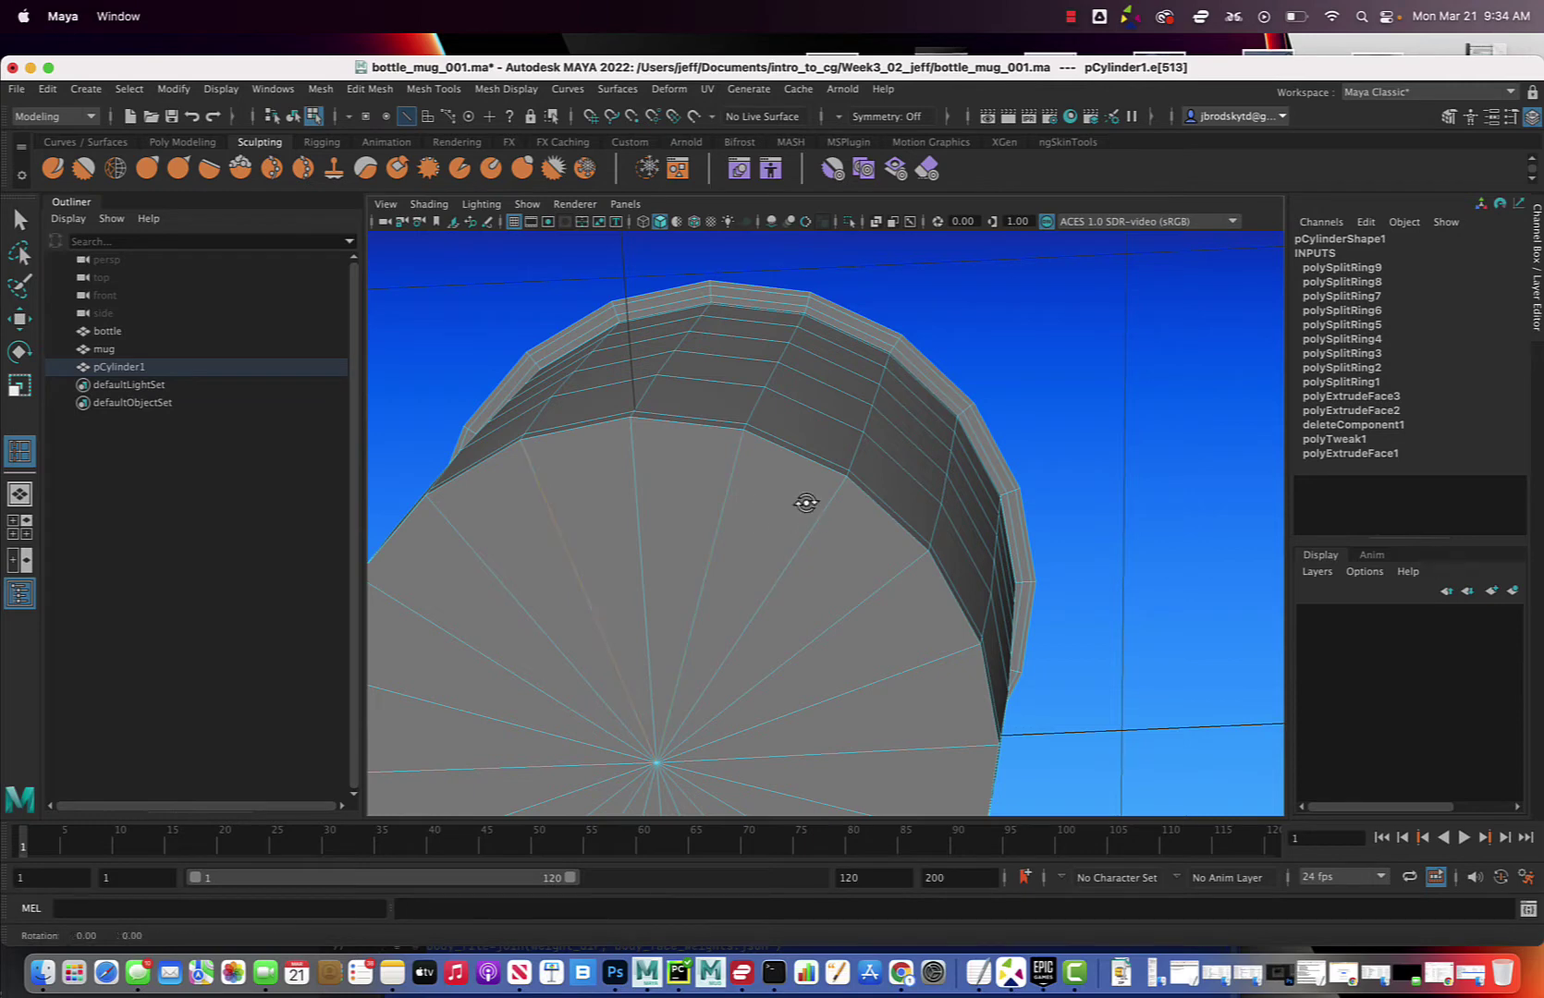
Apply Smooth to the flower pot mesh and deselect it.
{"action": "left_click_drag", "start_coordinate": [802, 503], "coordinate": [769, 564], "text": "alt"}
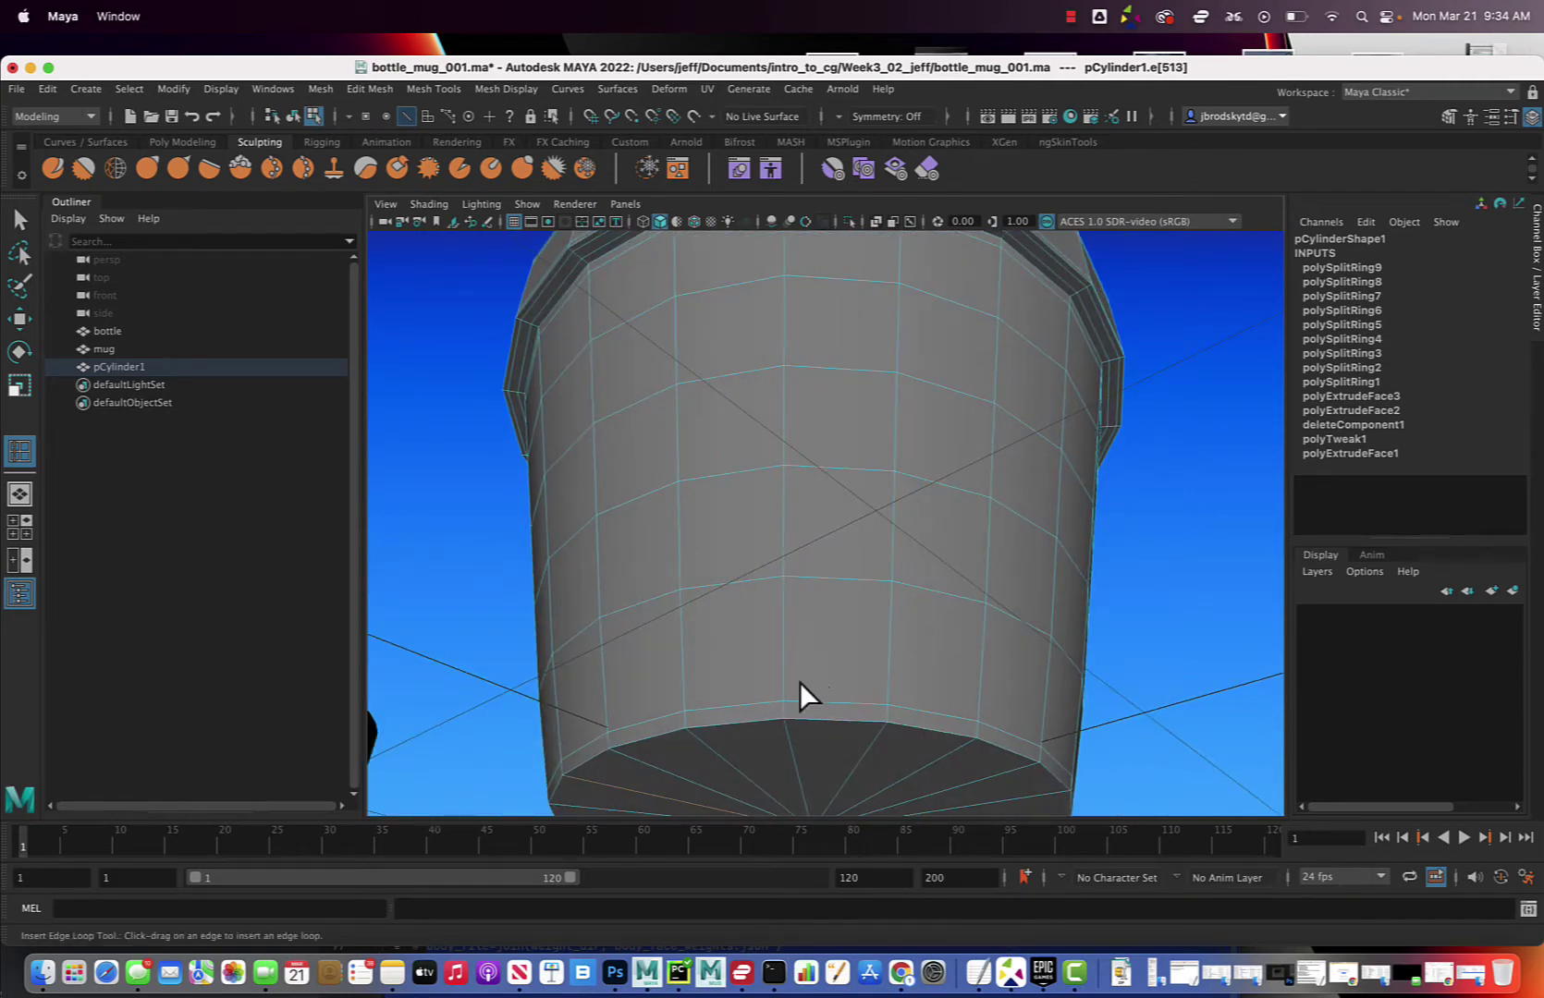
{"action": "left_click_drag", "start_coordinate": [792, 637], "coordinate": [717, 540], "text": "alt"}
{"action": "middle_click_drag", "start_coordinate": [765, 507], "coordinate": [787, 629], "text": "alt"}
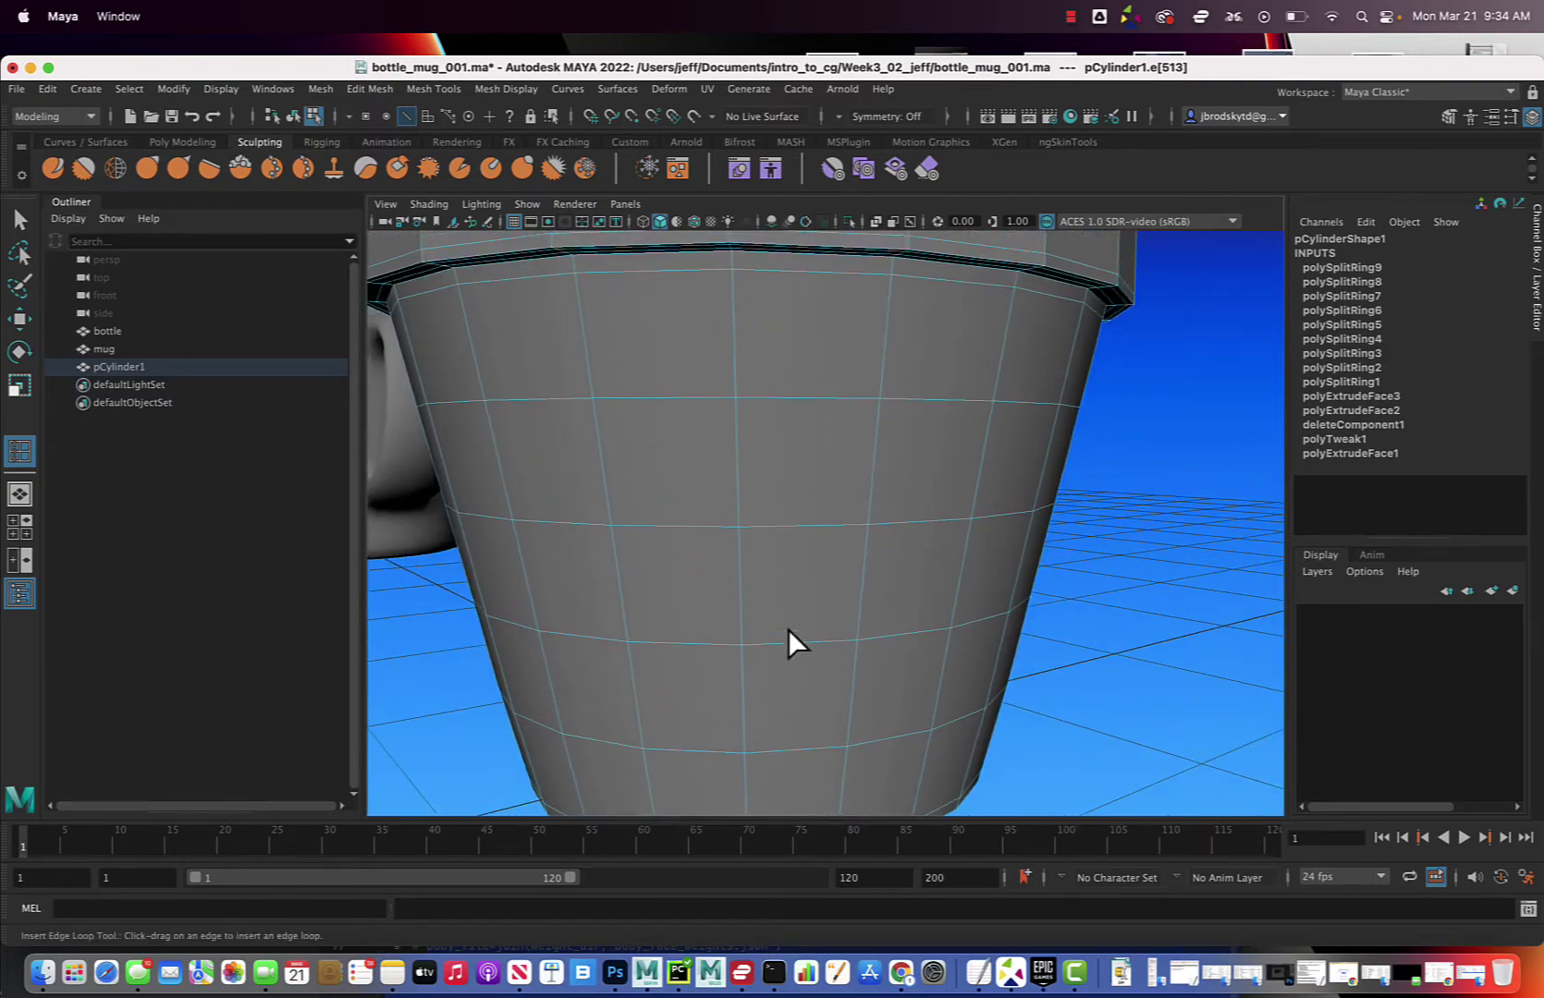
{"action": "right_click_drag", "start_coordinate": [645, 439], "coordinate": [710, 407]}
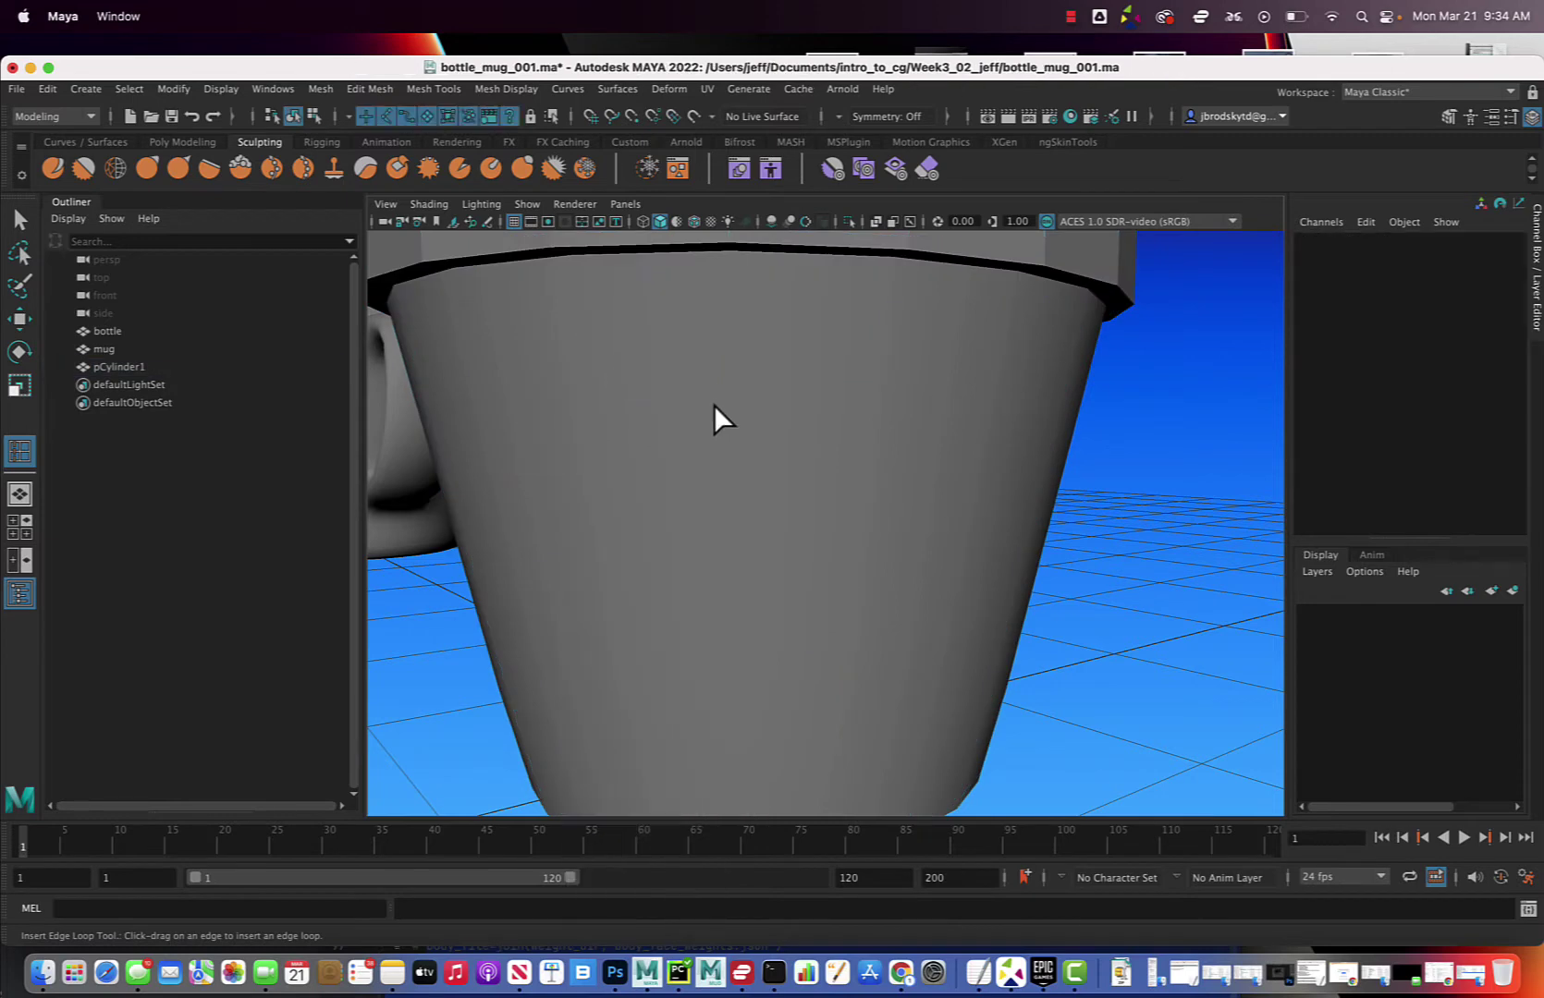
{"action": "scroll", "coordinate": [712, 402], "scroll_direction": "down", "scroll_amount": 3}
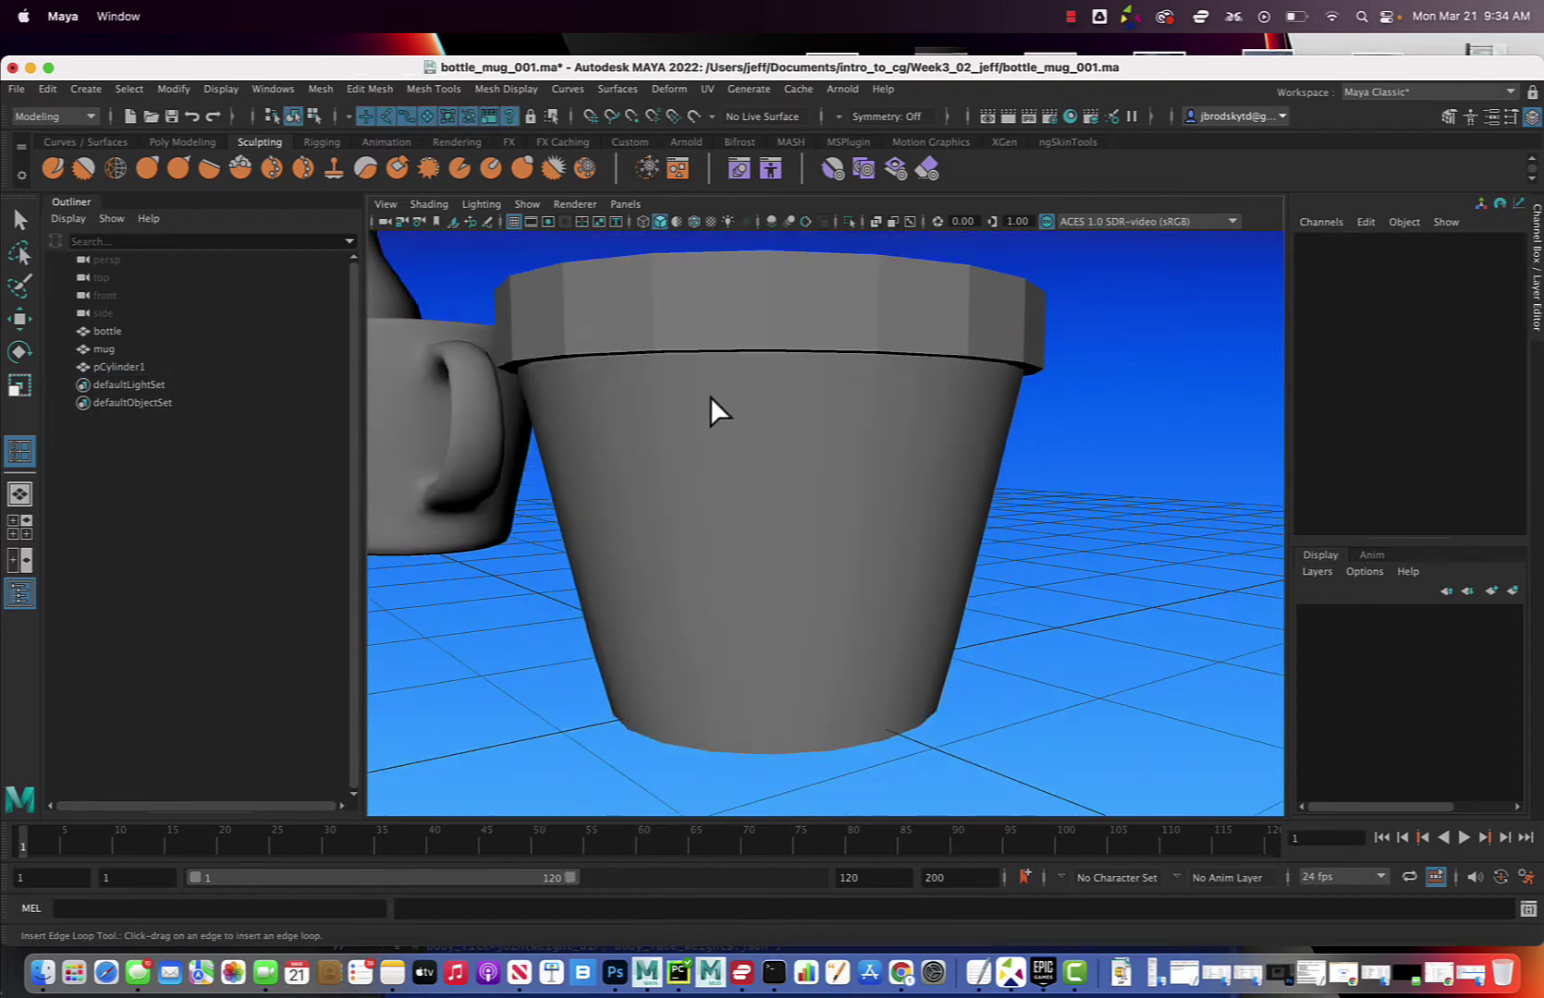
{"action": "scroll", "coordinate": [721, 408], "scroll_direction": "down", "scroll_amount": 2}
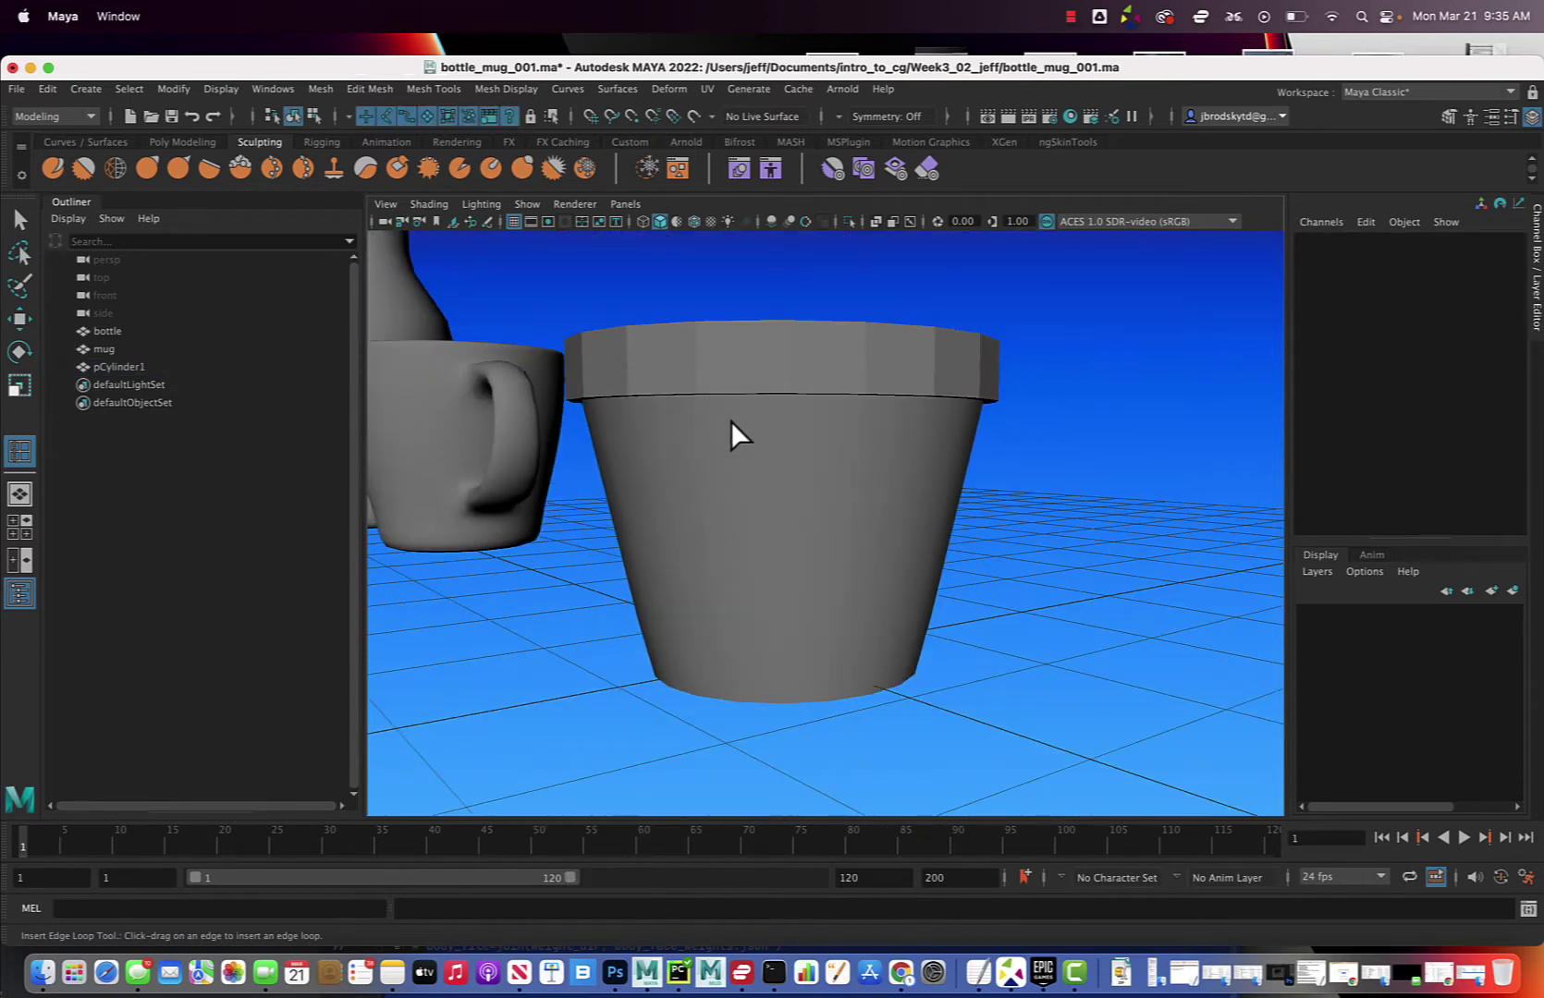
{"action": "key", "text": "q"}
{"action": "left_click", "coordinate": [792, 470]}
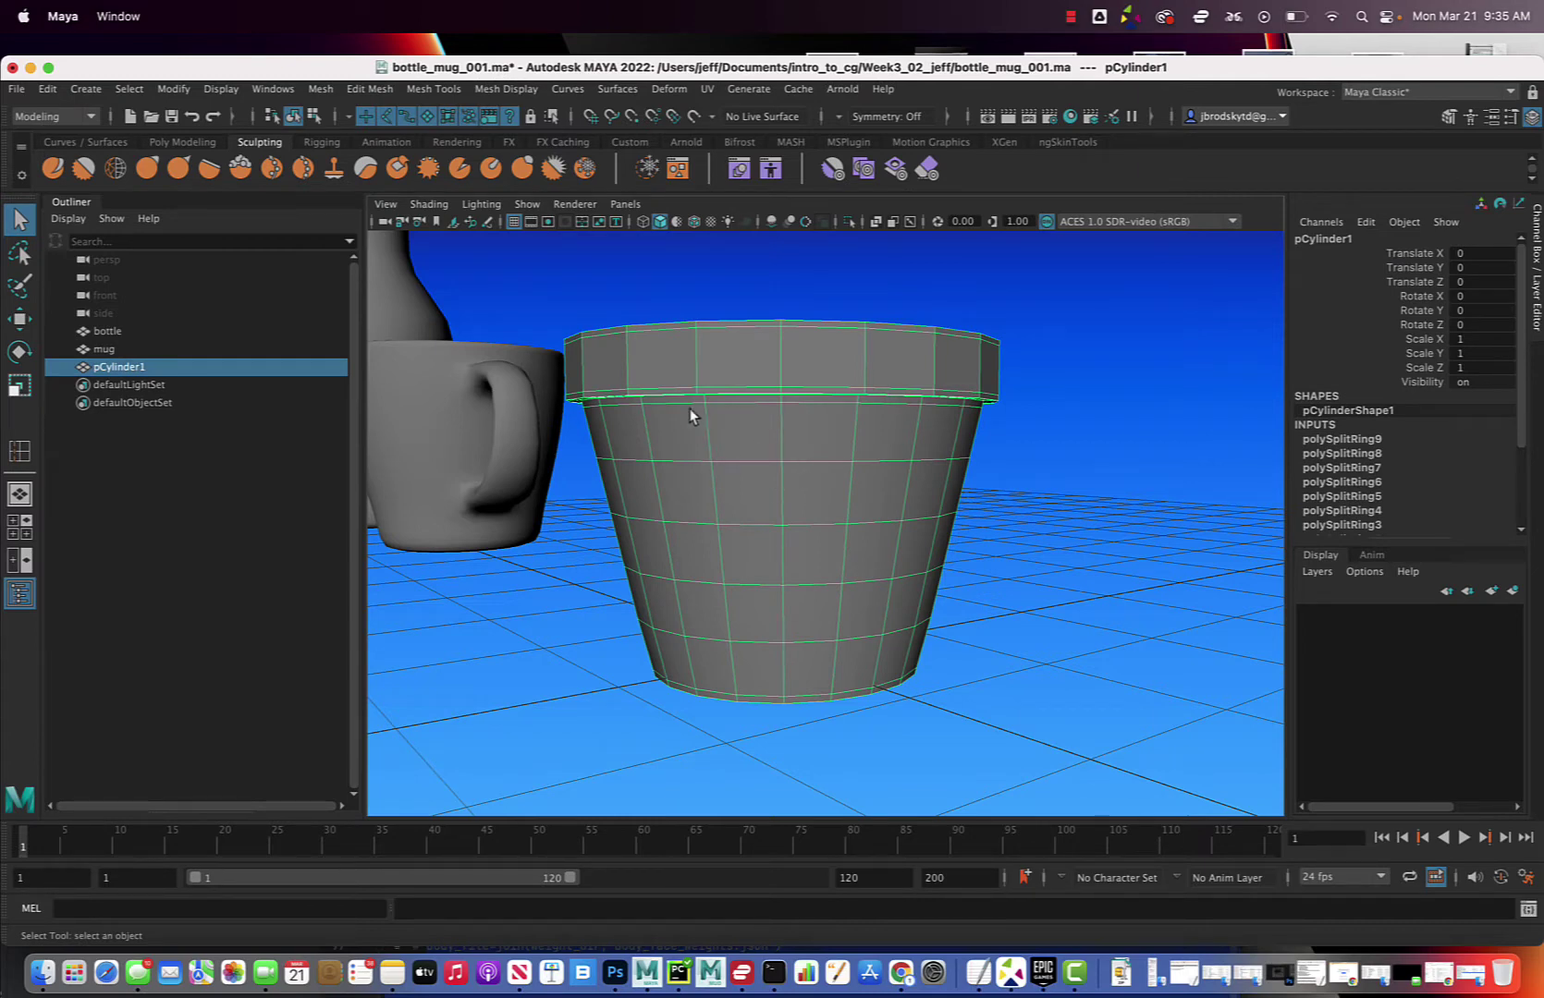
{"action": "left_click", "coordinate": [321, 89]}
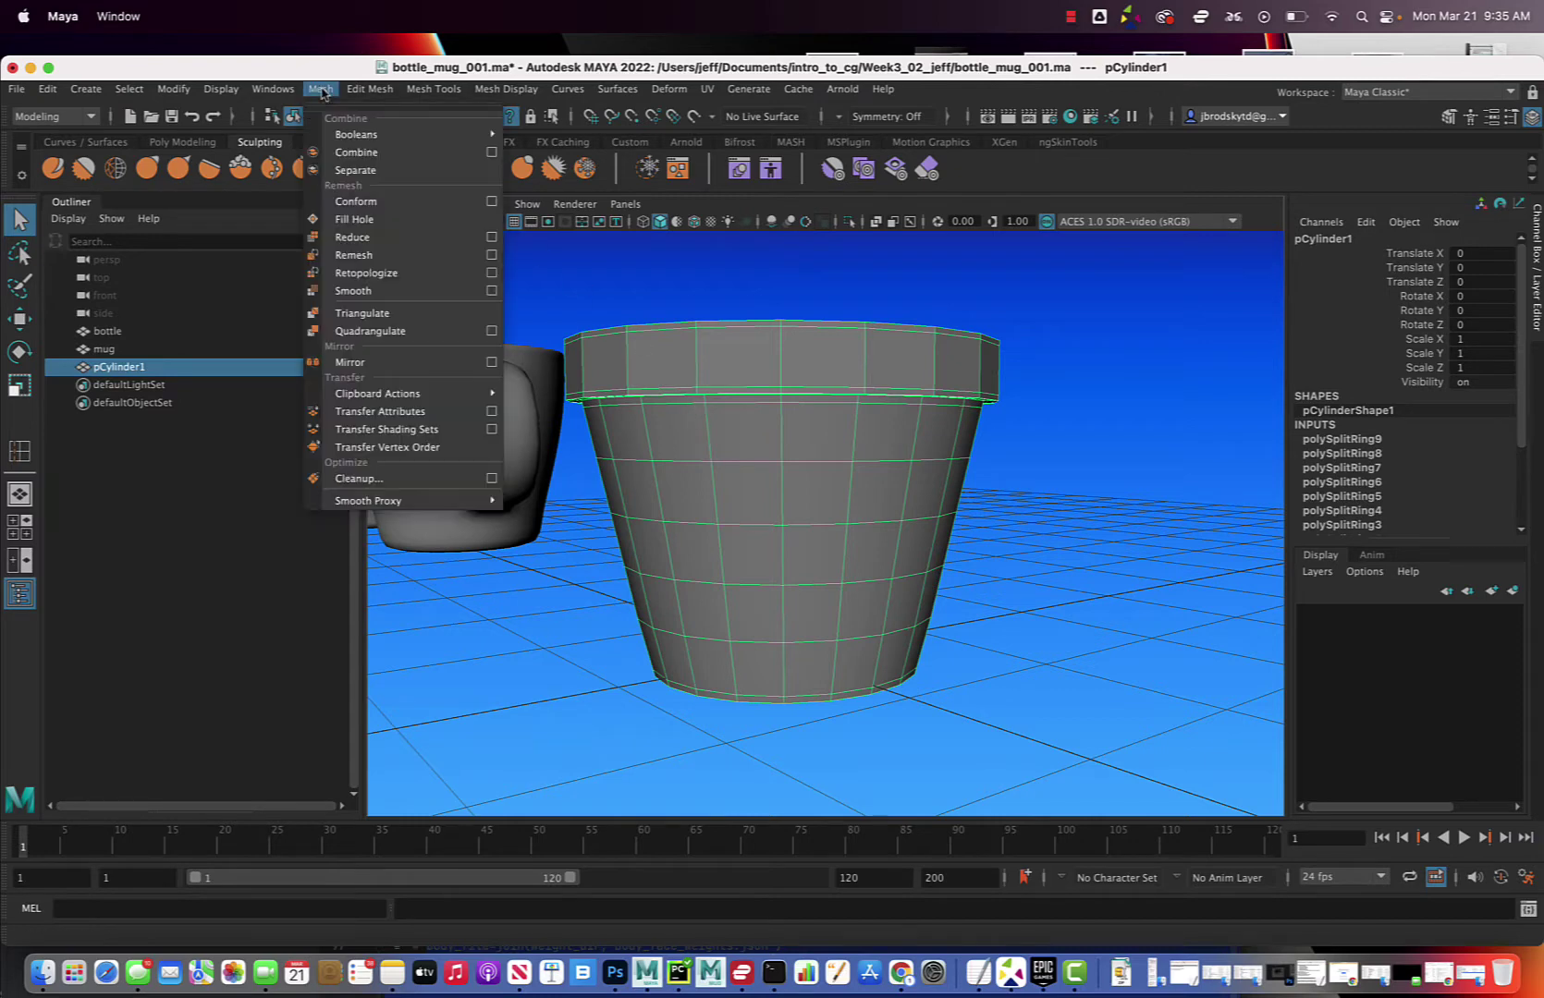
{"action": "left_click", "coordinate": [394, 292]}
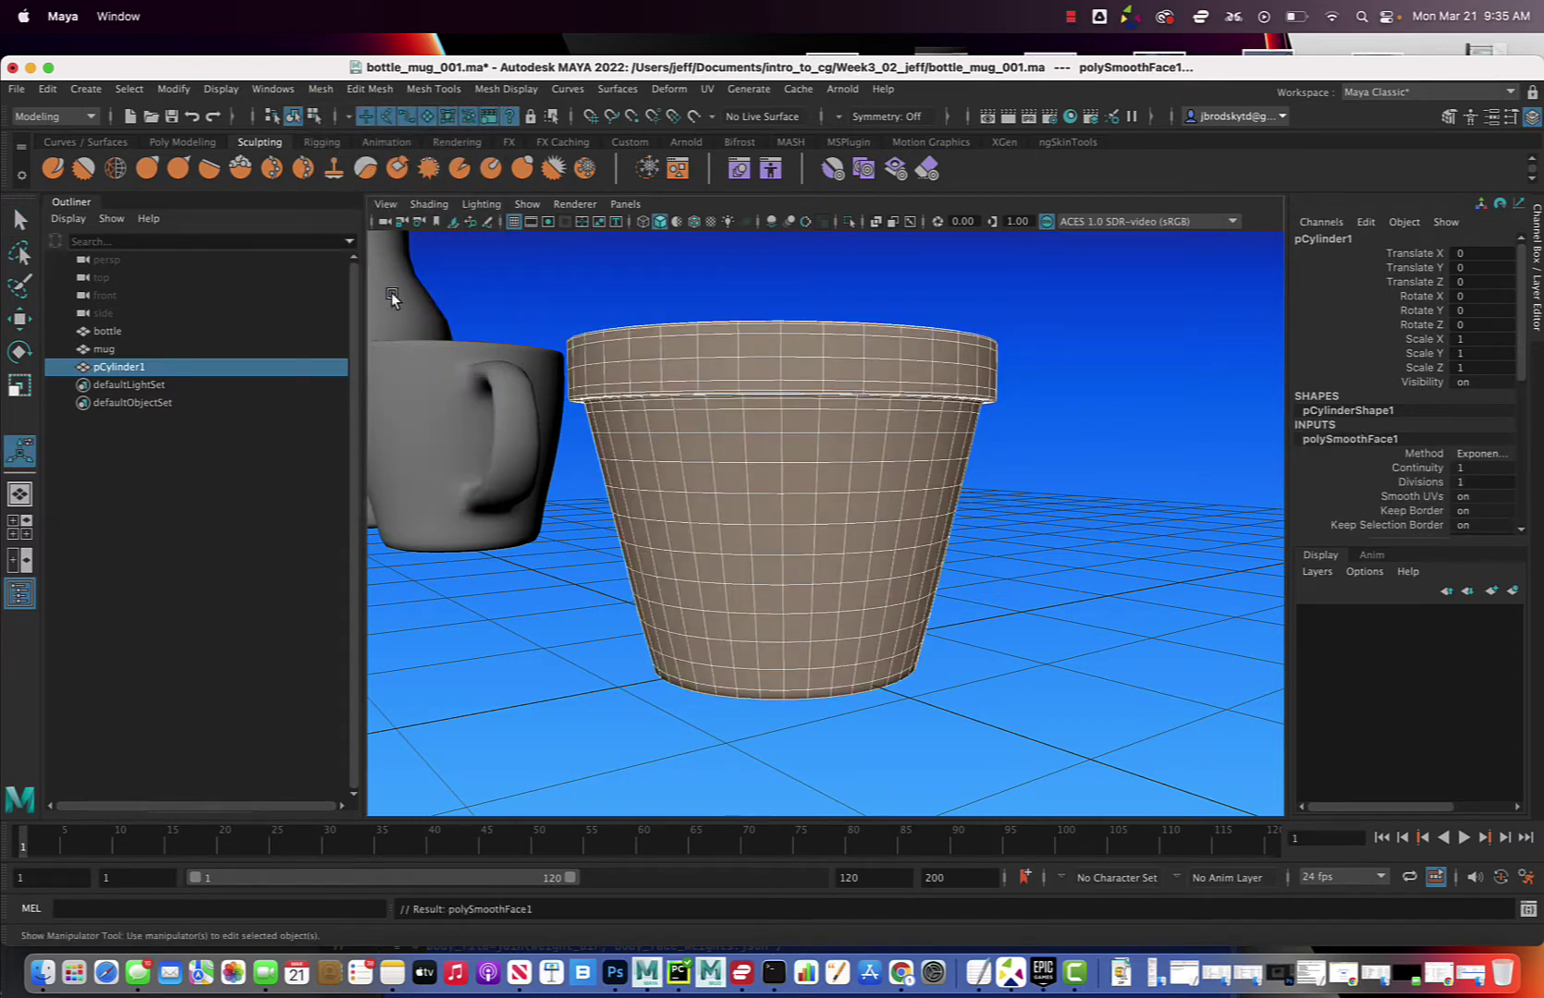
{"action": "left_click", "coordinate": [1124, 569]}
{"action": "left_click_drag", "start_coordinate": [1048, 579], "coordinate": [1114, 529], "text": "alt"}
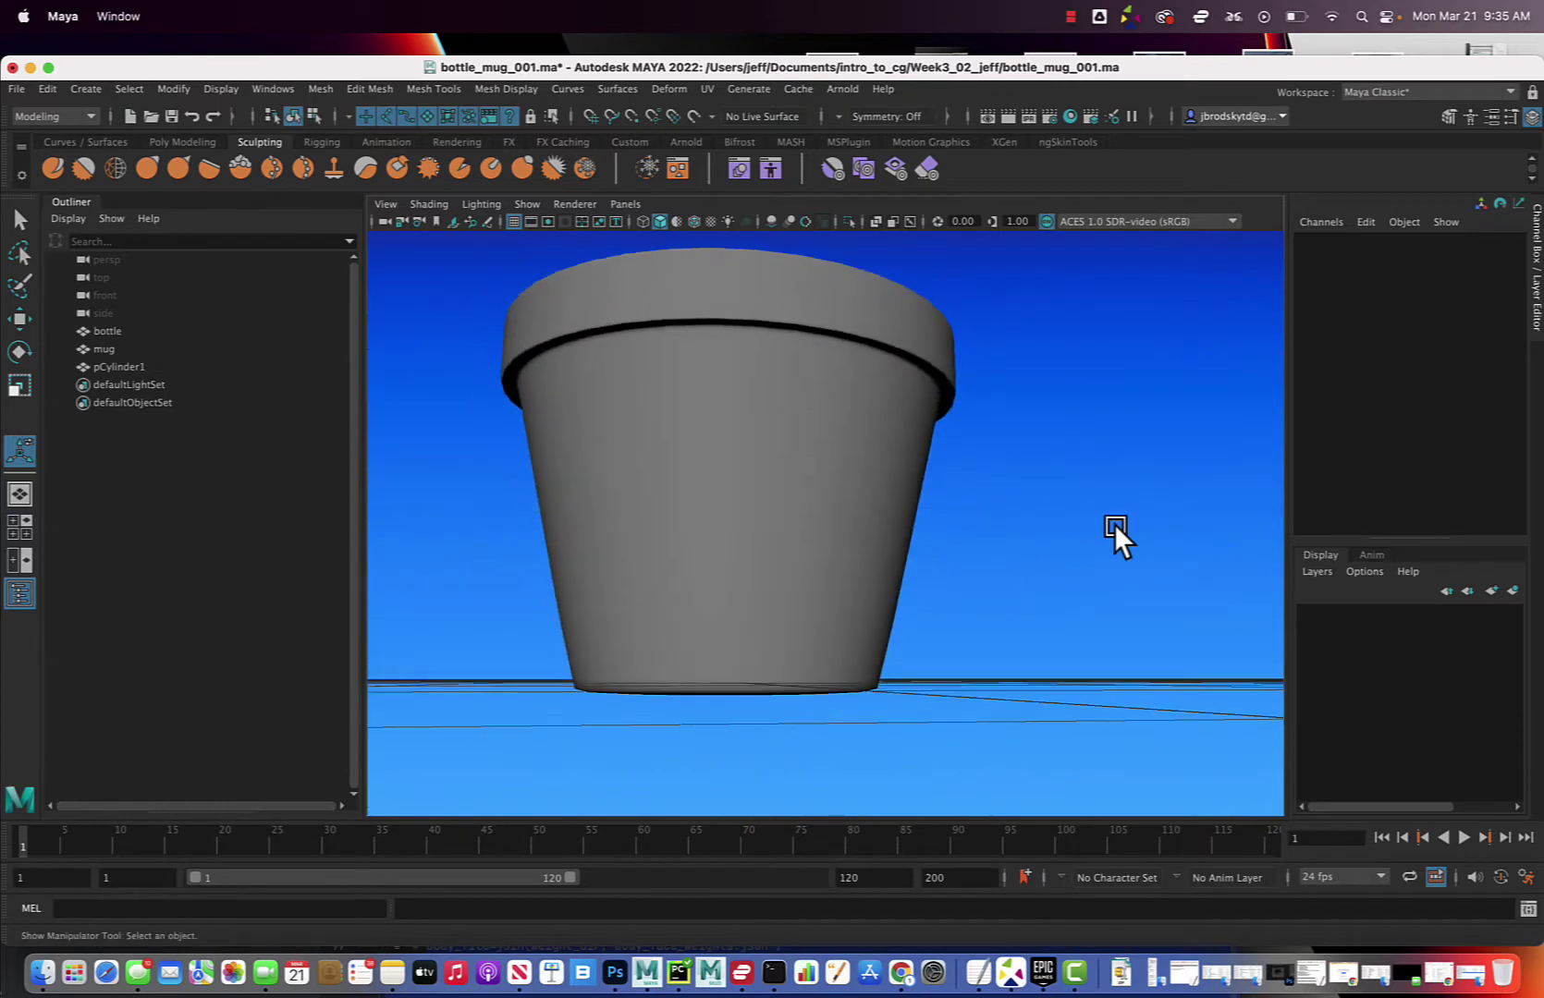
Select all of the pot's vertices and move them slightly upward so its base rests on the grid.
{"action": "left_click", "coordinate": [816, 555]}
{"action": "right_click", "coordinate": [804, 467]}
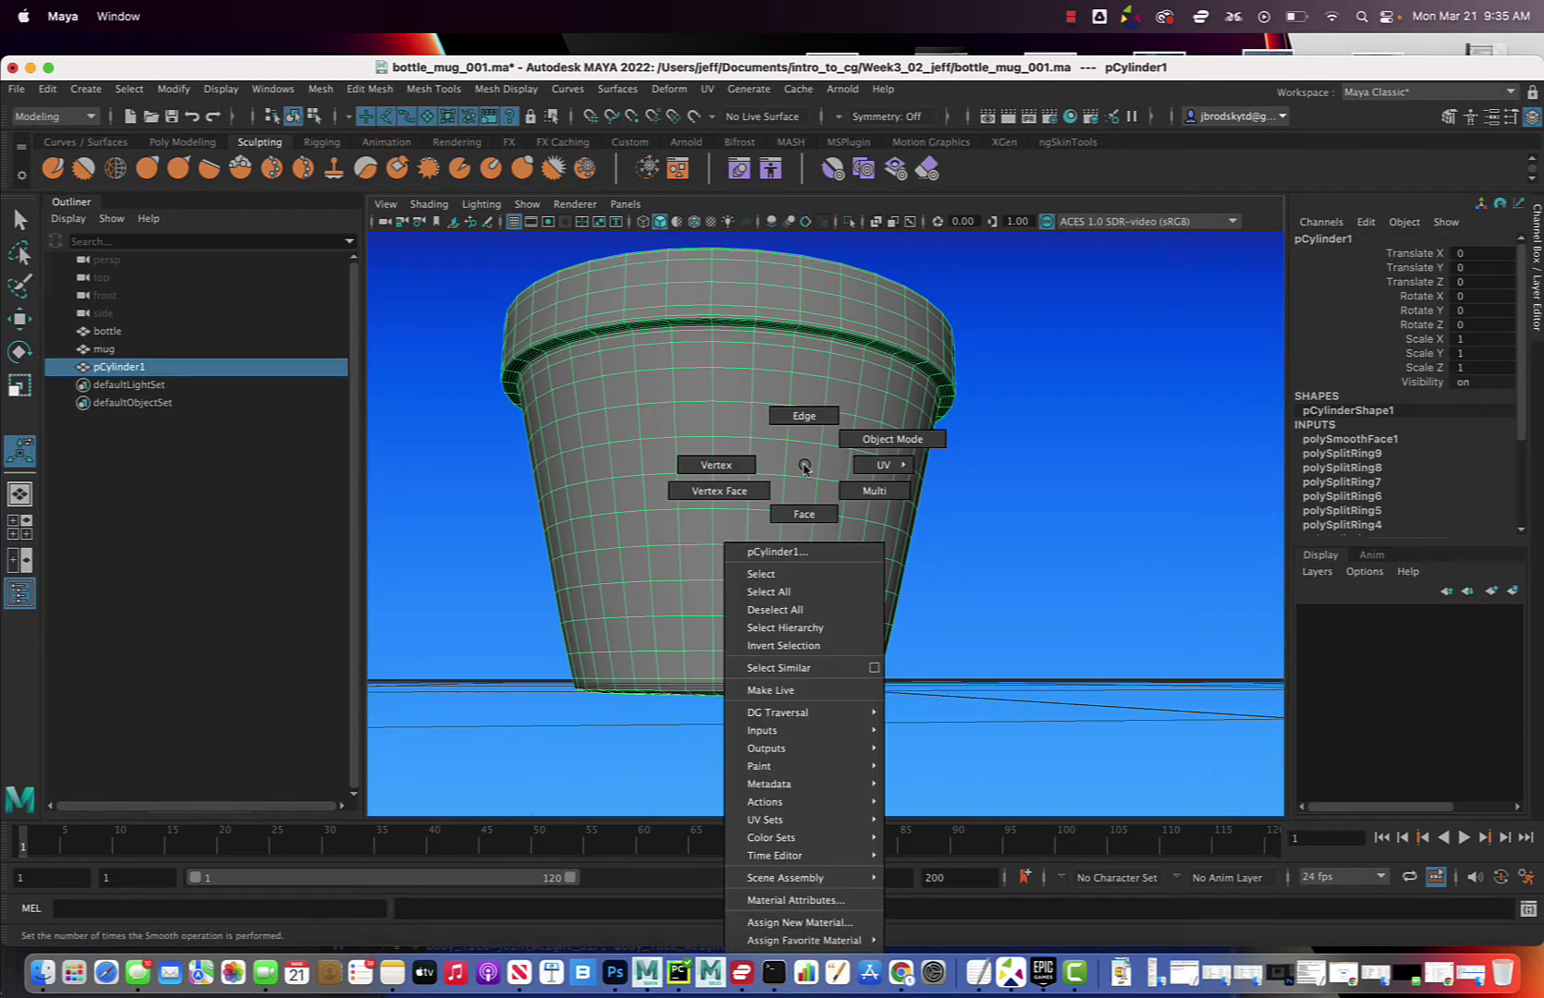
{"action": "left_click", "coordinate": [713, 465]}
{"action": "left_click_drag", "start_coordinate": [436, 255], "coordinate": [1096, 720]}
{"action": "scroll", "coordinate": [1058, 648], "scroll_direction": "down", "scroll_amount": 3}
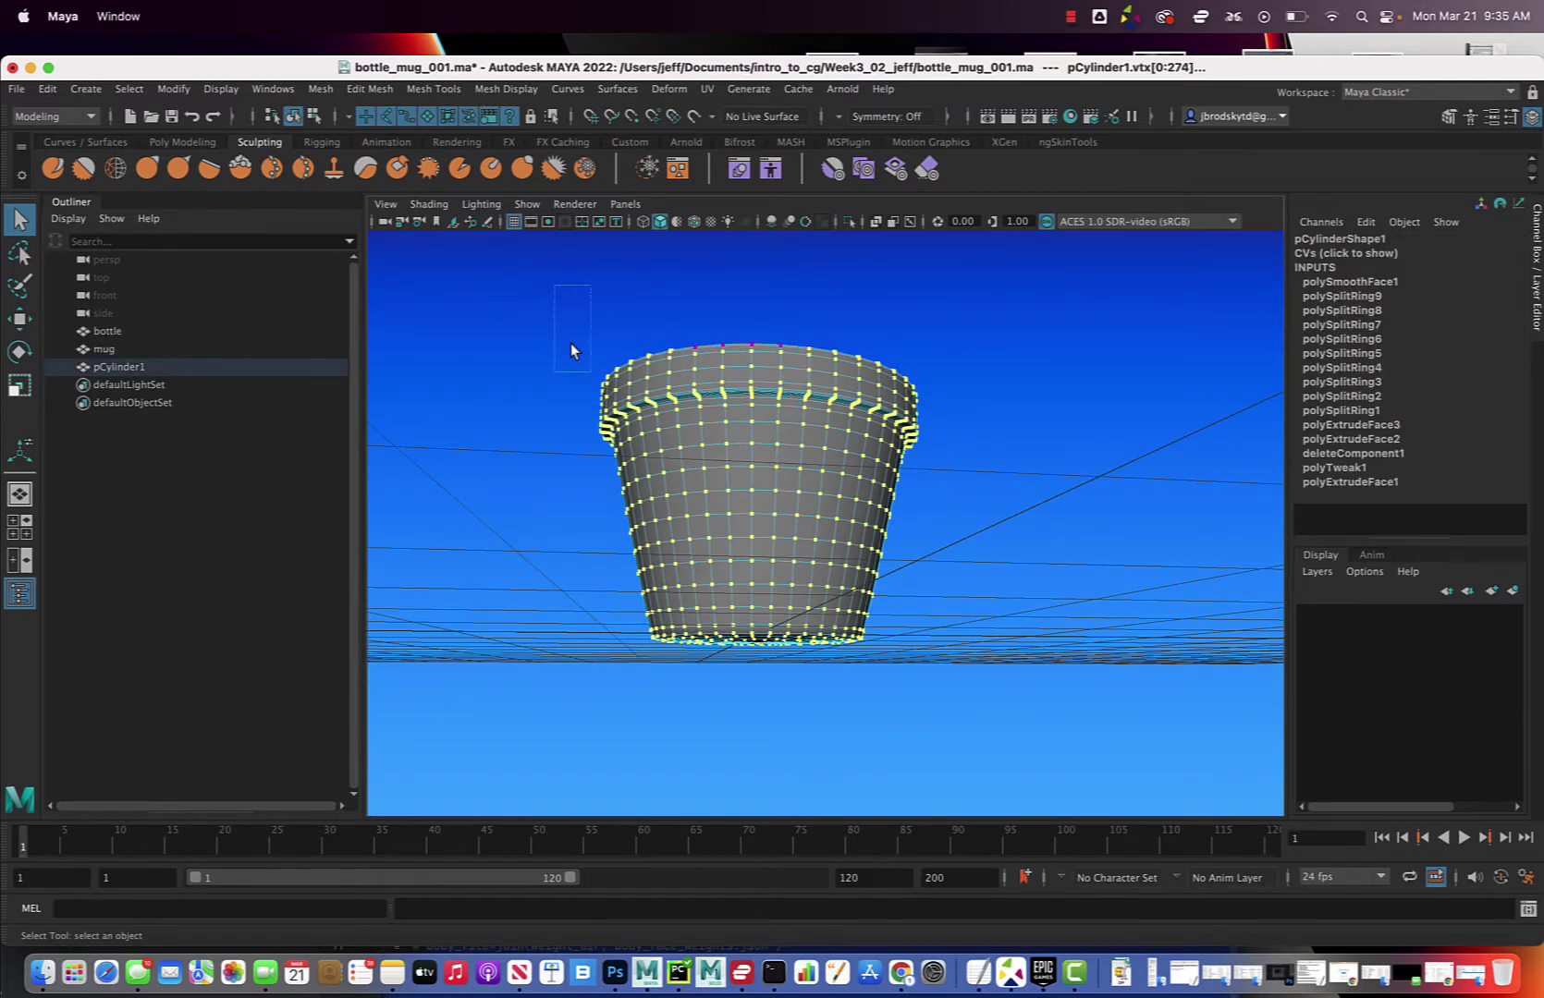
{"action": "left_click_drag", "start_coordinate": [570, 352], "coordinate": [1112, 786]}
{"action": "key", "text": "w"}
{"action": "left_click_drag", "start_coordinate": [1028, 703], "coordinate": [990, 679], "text": "alt"}
{"action": "scroll", "coordinate": [765, 504], "scroll_direction": "down", "scroll_amount": 2}
{"action": "scroll", "coordinate": [769, 516], "scroll_direction": "up", "scroll_amount": 6}
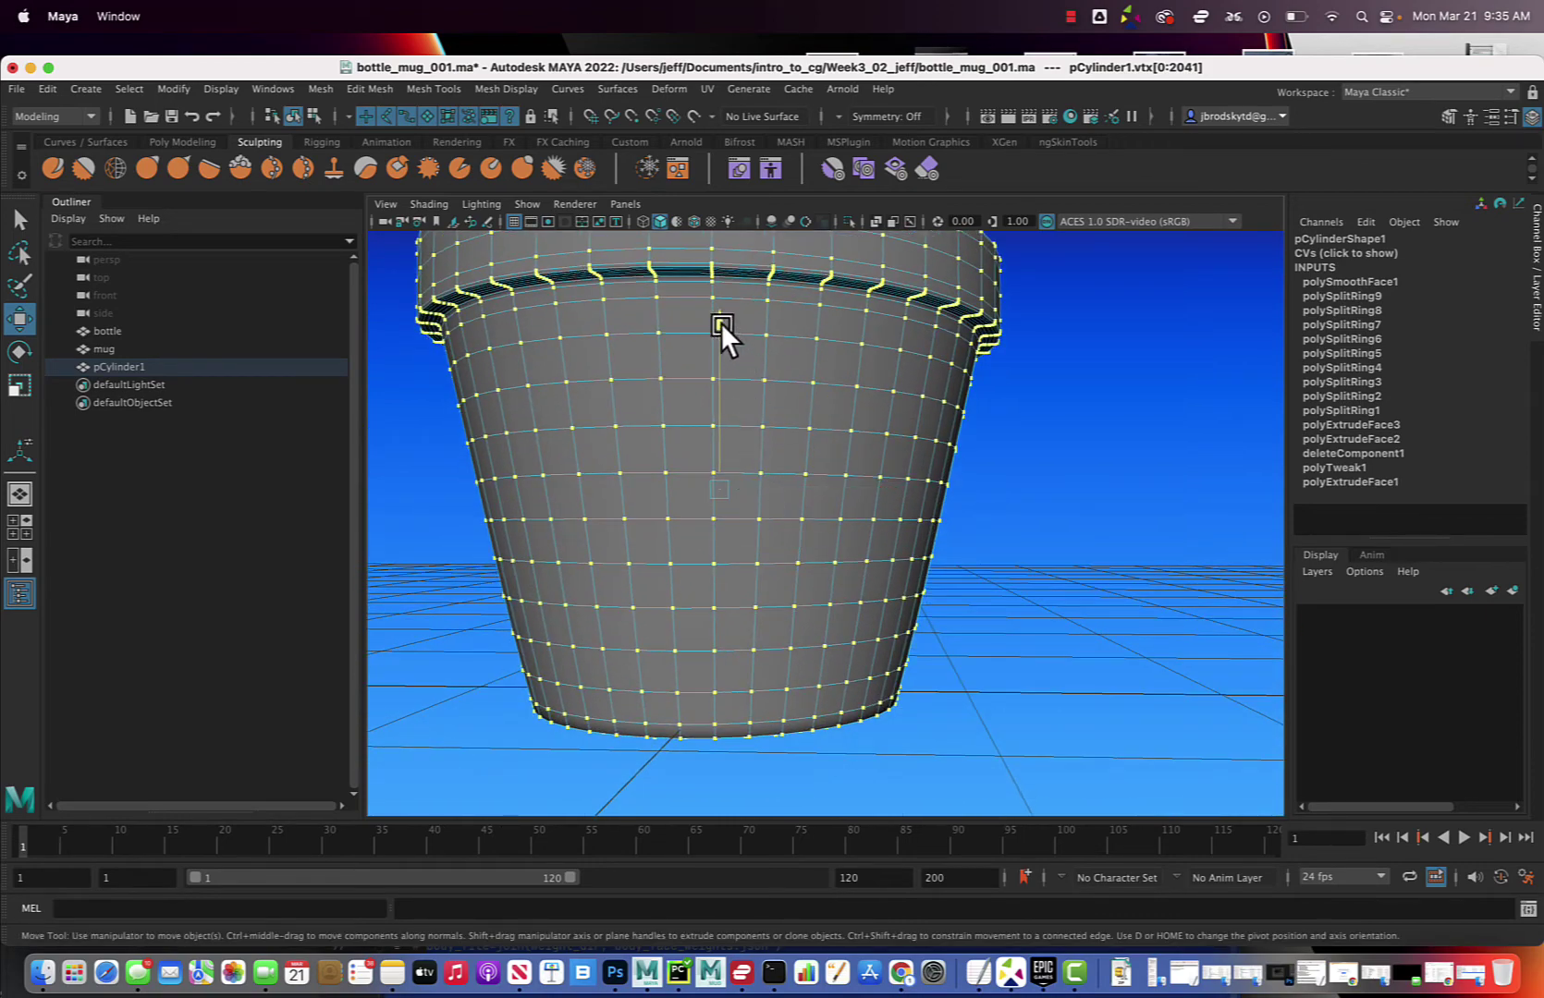
{"action": "left_click_drag", "start_coordinate": [720, 322], "coordinate": [721, 318]}
{"action": "scroll", "coordinate": [763, 481], "scroll_direction": "down", "scroll_amount": 3}
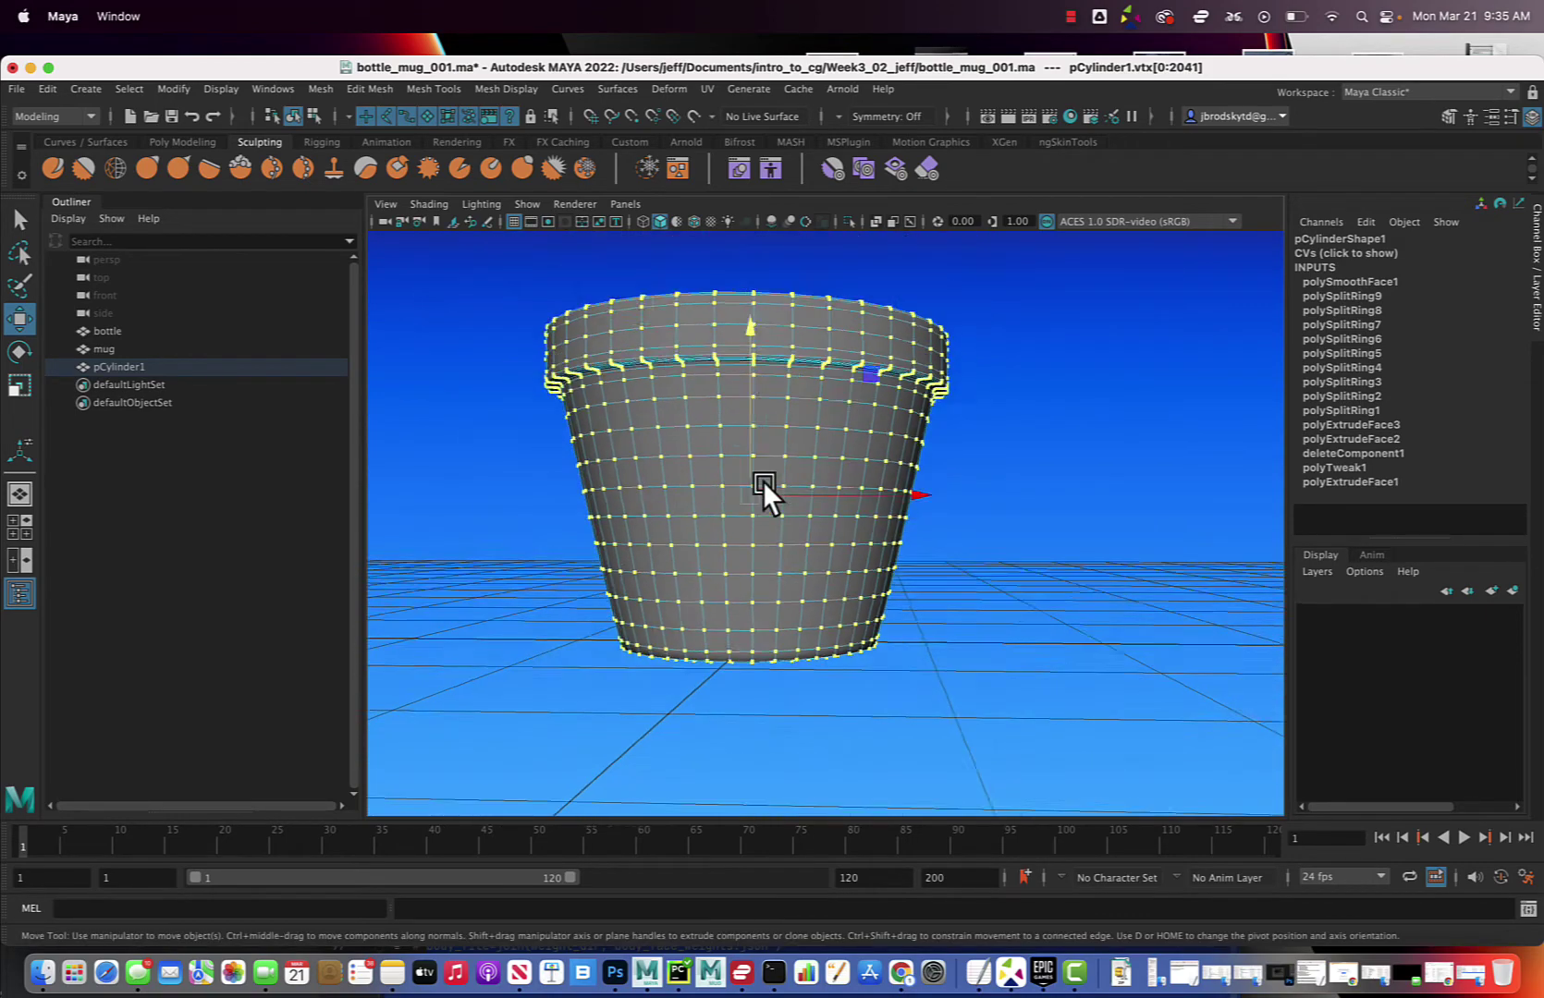
{"action": "mouse_move", "coordinate": [761, 482]}
{"action": "left_mouse_down", "text": "alt"}
{"action": "mouse_move", "coordinate": [781, 538]}
{"action": "mouse_move", "coordinate": [784, 484]}
{"action": "left_mouse_up", "text": "alt"}
{"action": "left_click", "coordinate": [1026, 504]}
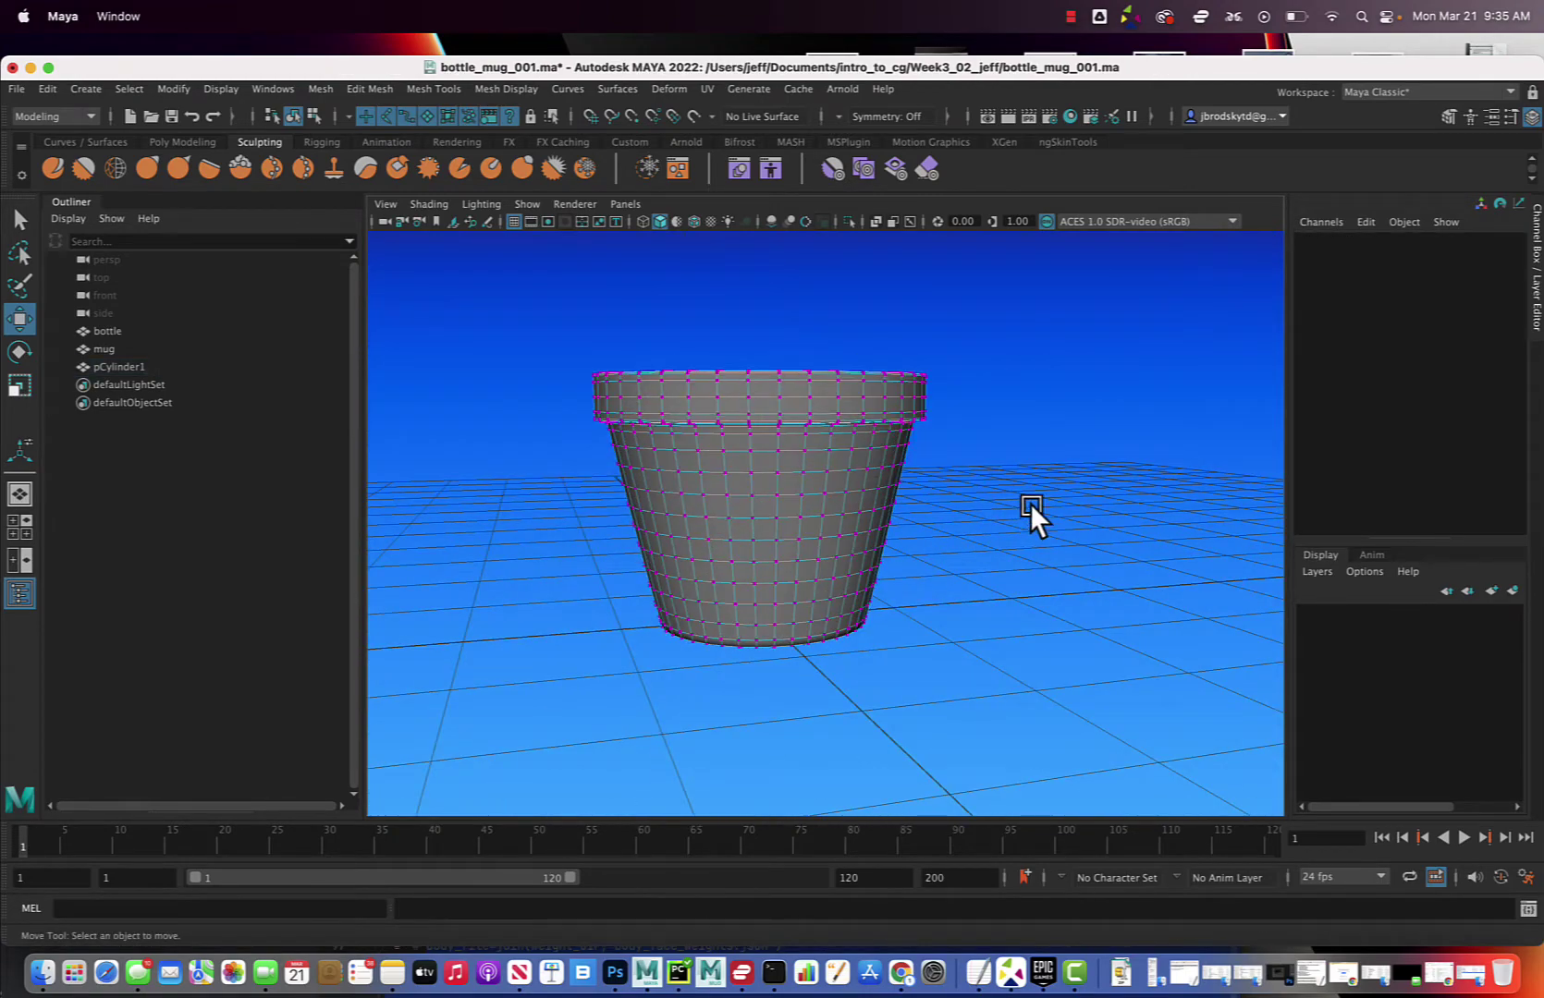
Return the pot to object mode, rename pCylinder1 to "pot" and save the scene.
{"action": "right_click_drag", "start_coordinate": [817, 477], "coordinate": [867, 452]}
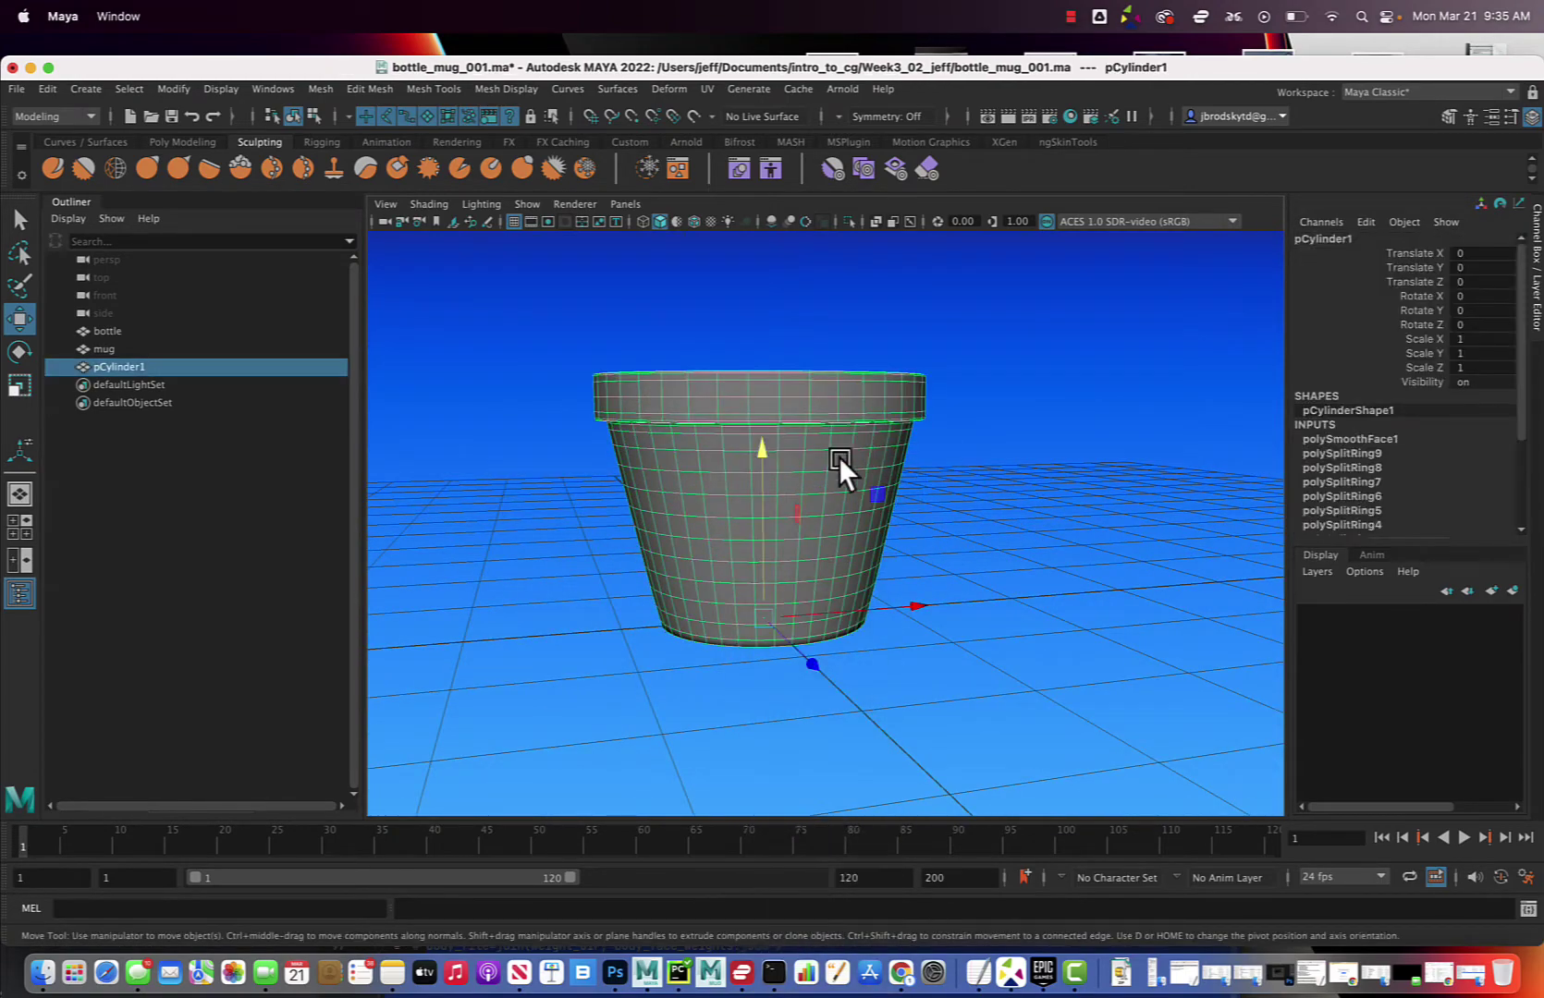
{"action": "double_click", "coordinate": [148, 368]}
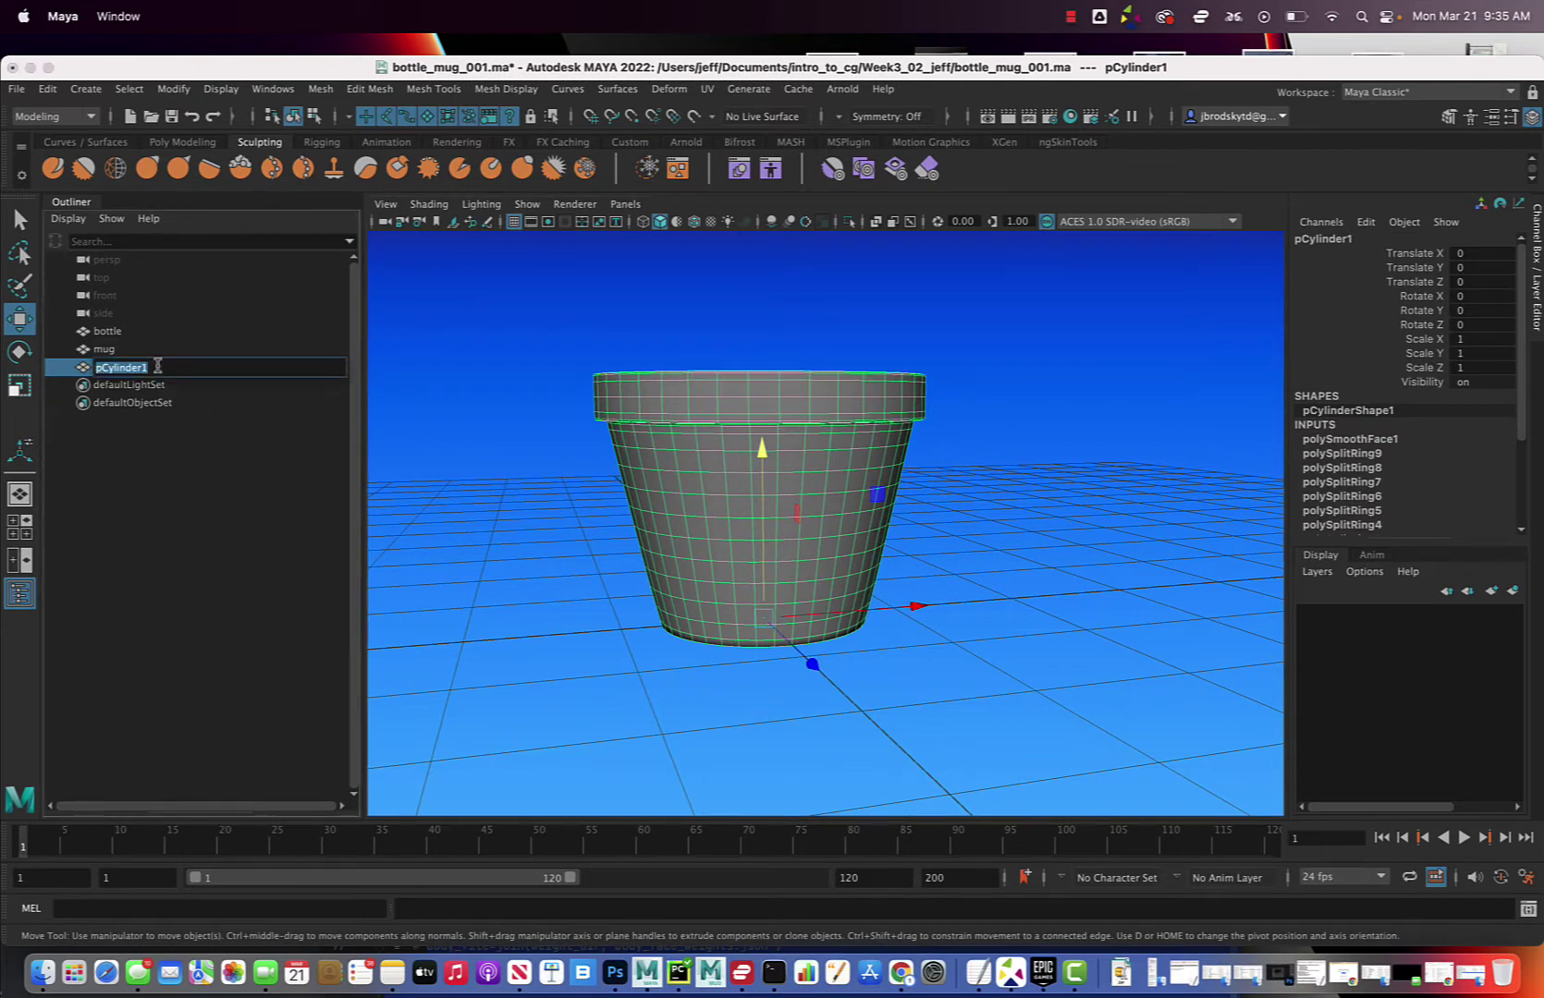
{"action": "type", "text": "pot"}
{"action": "key", "text": "Return"}
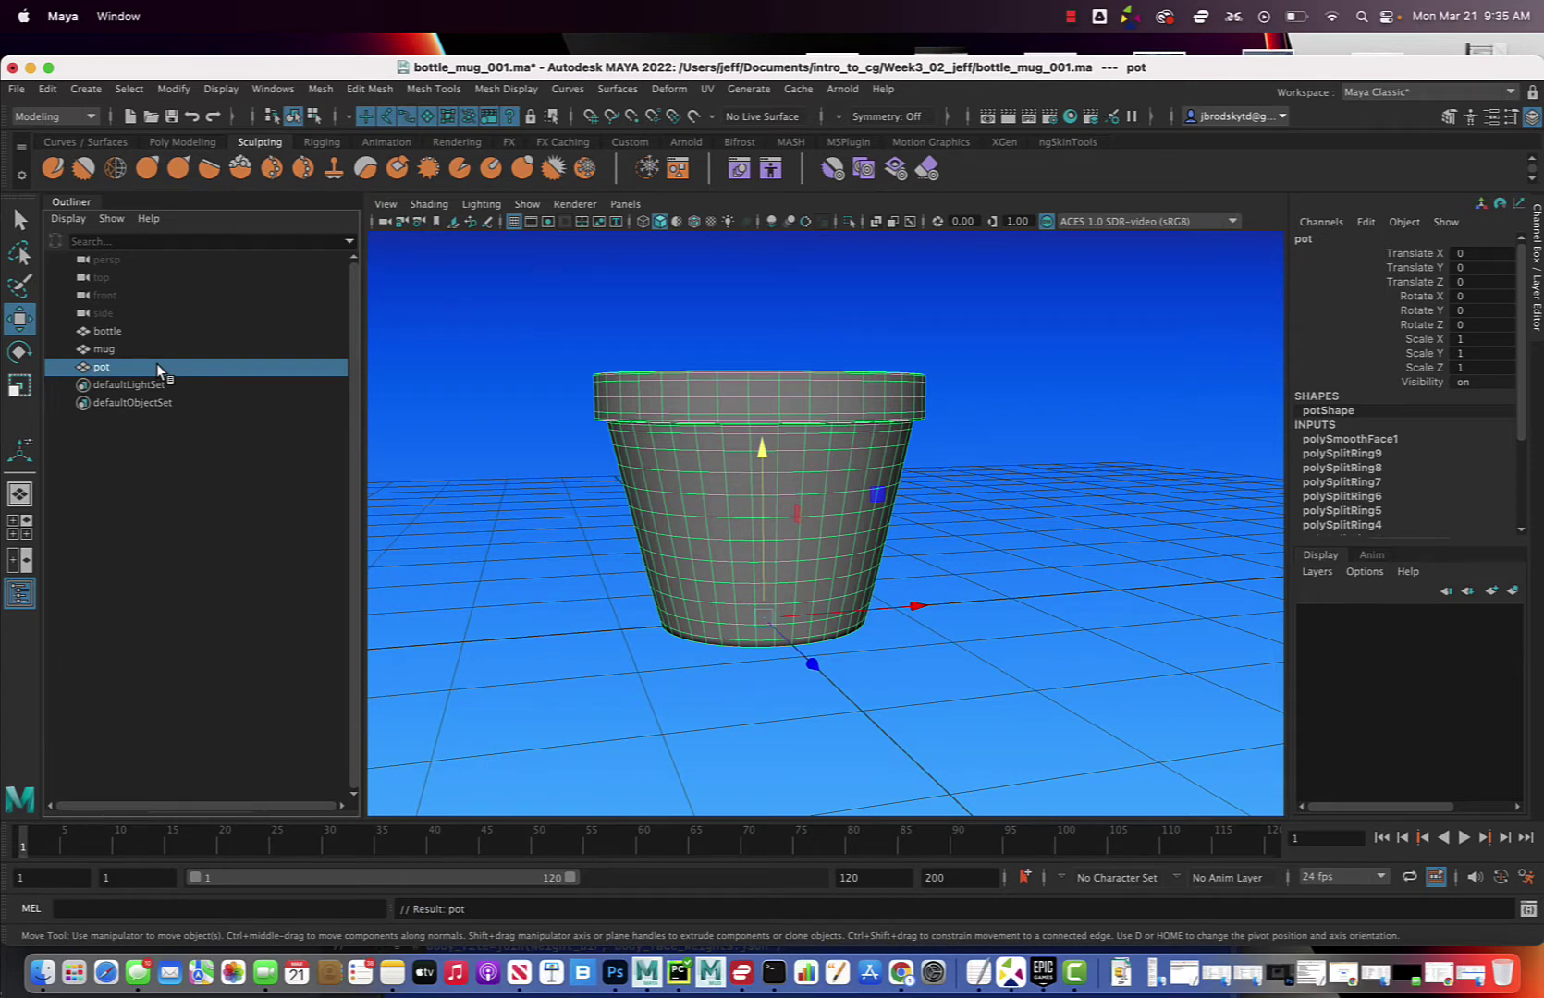
{"action": "key", "text": "super+s"}
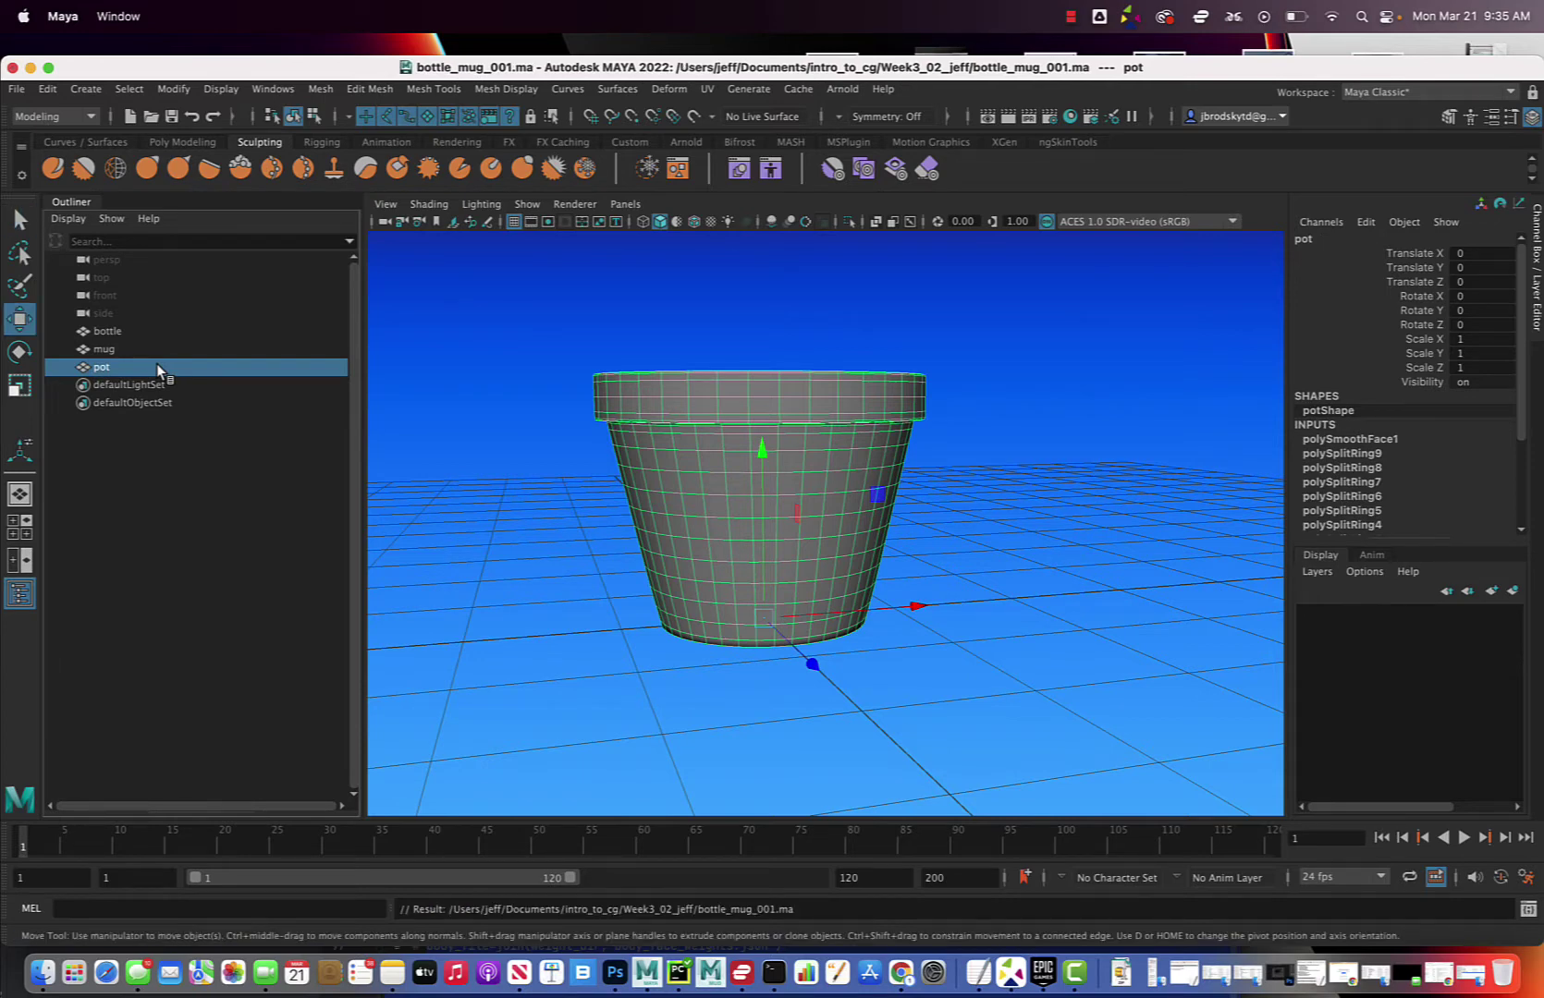
Deselect the pot and examine its rim and interior from several angles.
{"action": "left_click", "coordinate": [1038, 503]}
{"action": "scroll", "coordinate": [1034, 507], "scroll_direction": "down", "scroll_amount": 2}
{"action": "left_click_drag", "start_coordinate": [1016, 506], "coordinate": [996, 533], "text": "alt"}
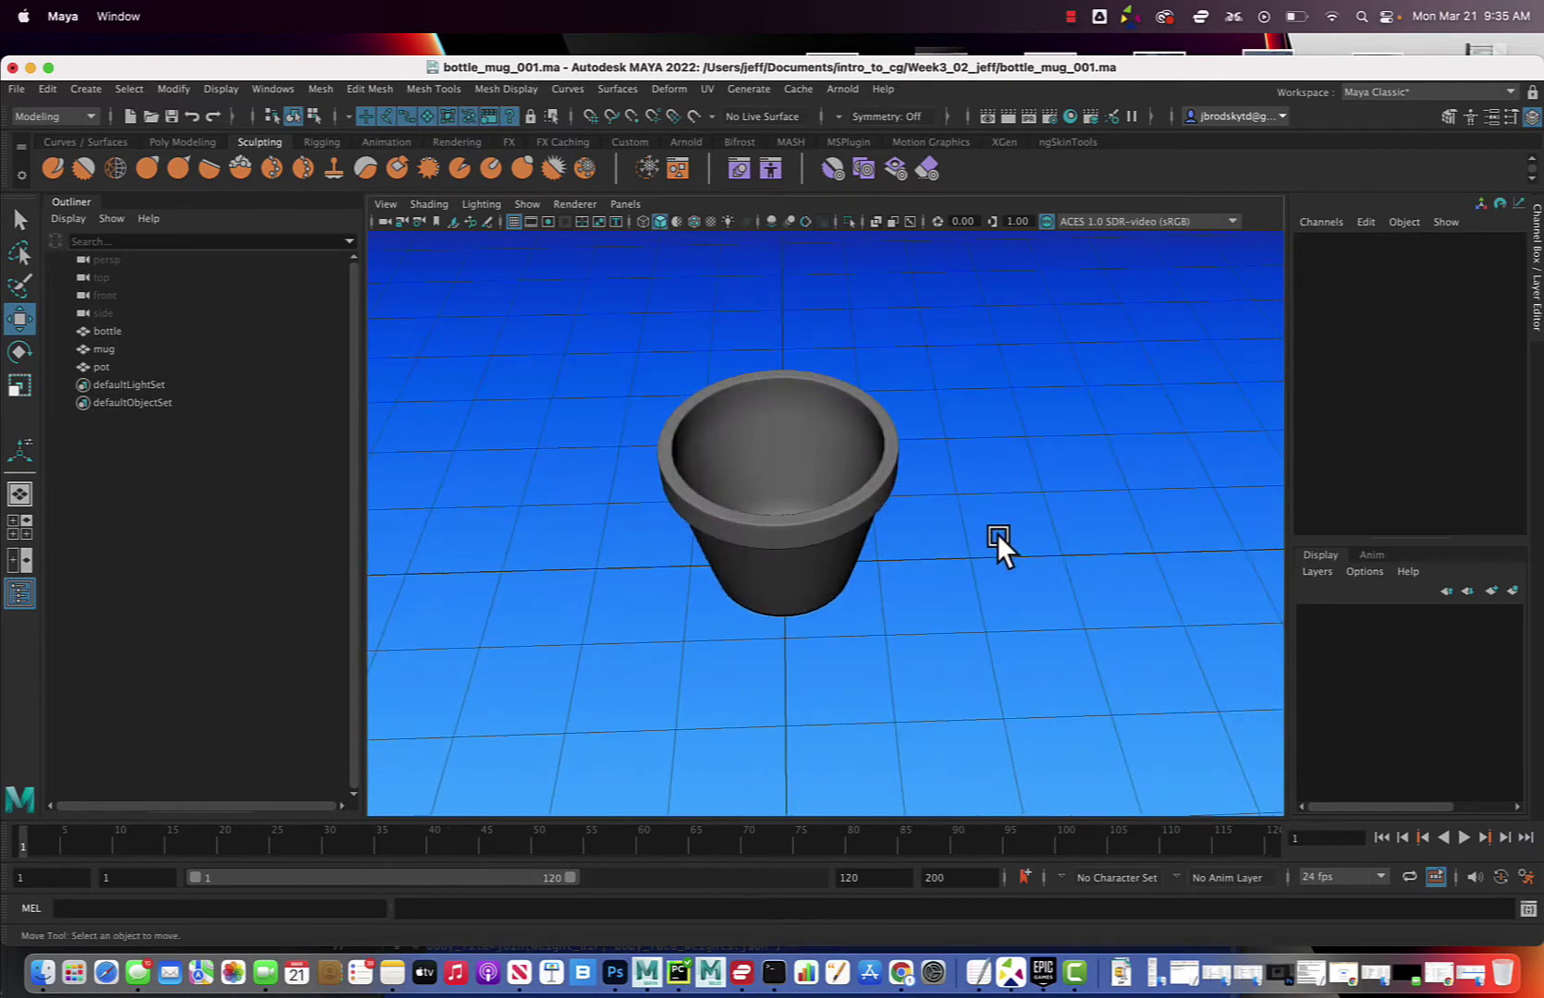
{"action": "middle_click_drag", "start_coordinate": [958, 521], "coordinate": [949, 602], "text": "alt"}
{"action": "scroll", "coordinate": [949, 602], "scroll_direction": "down", "scroll_amount": 2}
{"action": "scroll", "coordinate": [951, 602], "scroll_direction": "up", "scroll_amount": 6}
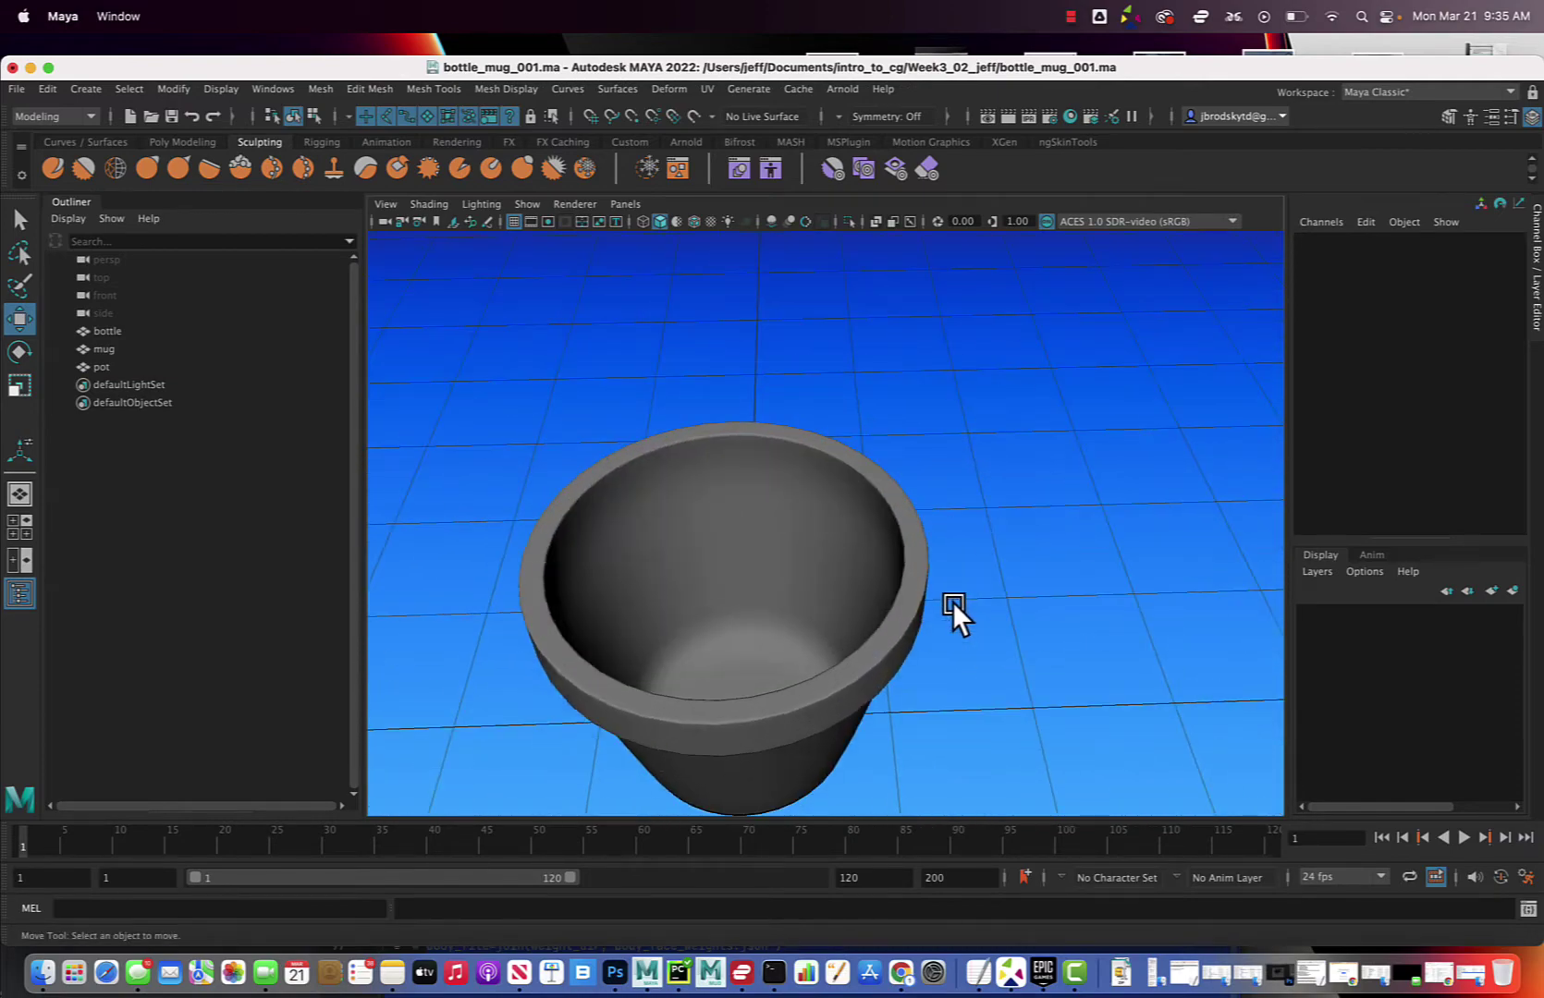
{"action": "left_click_drag", "start_coordinate": [951, 602], "coordinate": [971, 582], "text": "alt"}
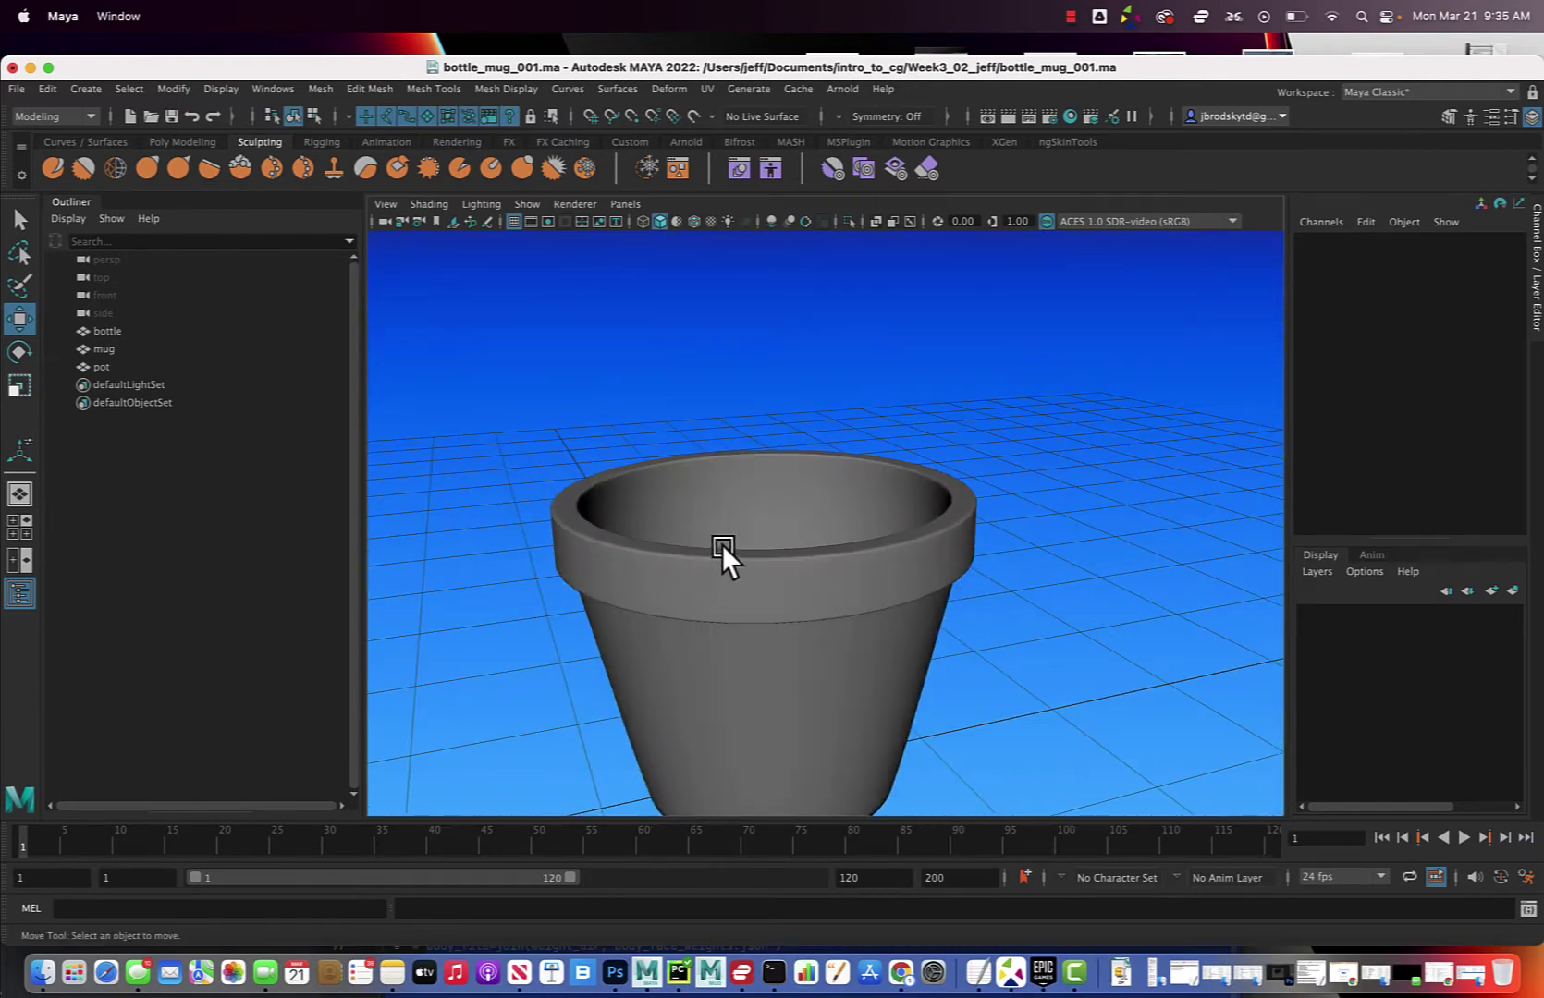
{"action": "mouse_move", "coordinate": [722, 543]}
{"action": "left_mouse_down", "text": "alt"}
{"action": "mouse_move", "coordinate": [728, 570]}
{"action": "mouse_move", "coordinate": [739, 539]}
{"action": "left_mouse_up", "text": "alt"}
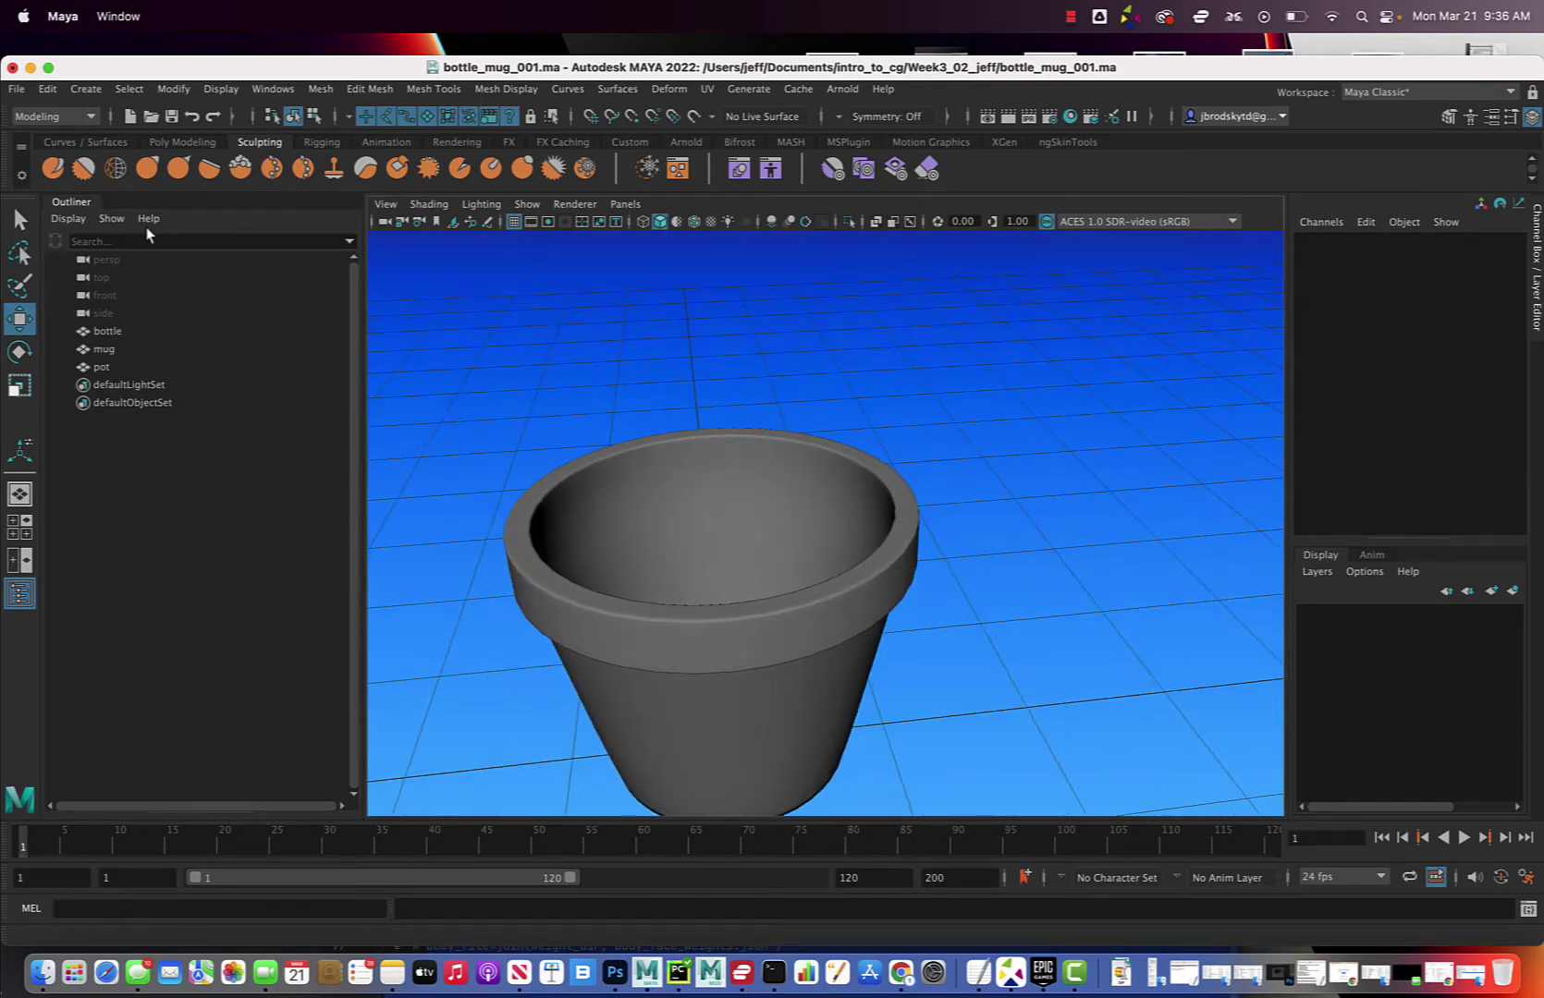
Create a polygon cylinder at the origin, inside the pot, to serve as the soil.
{"action": "left_click", "coordinate": [85, 90]}
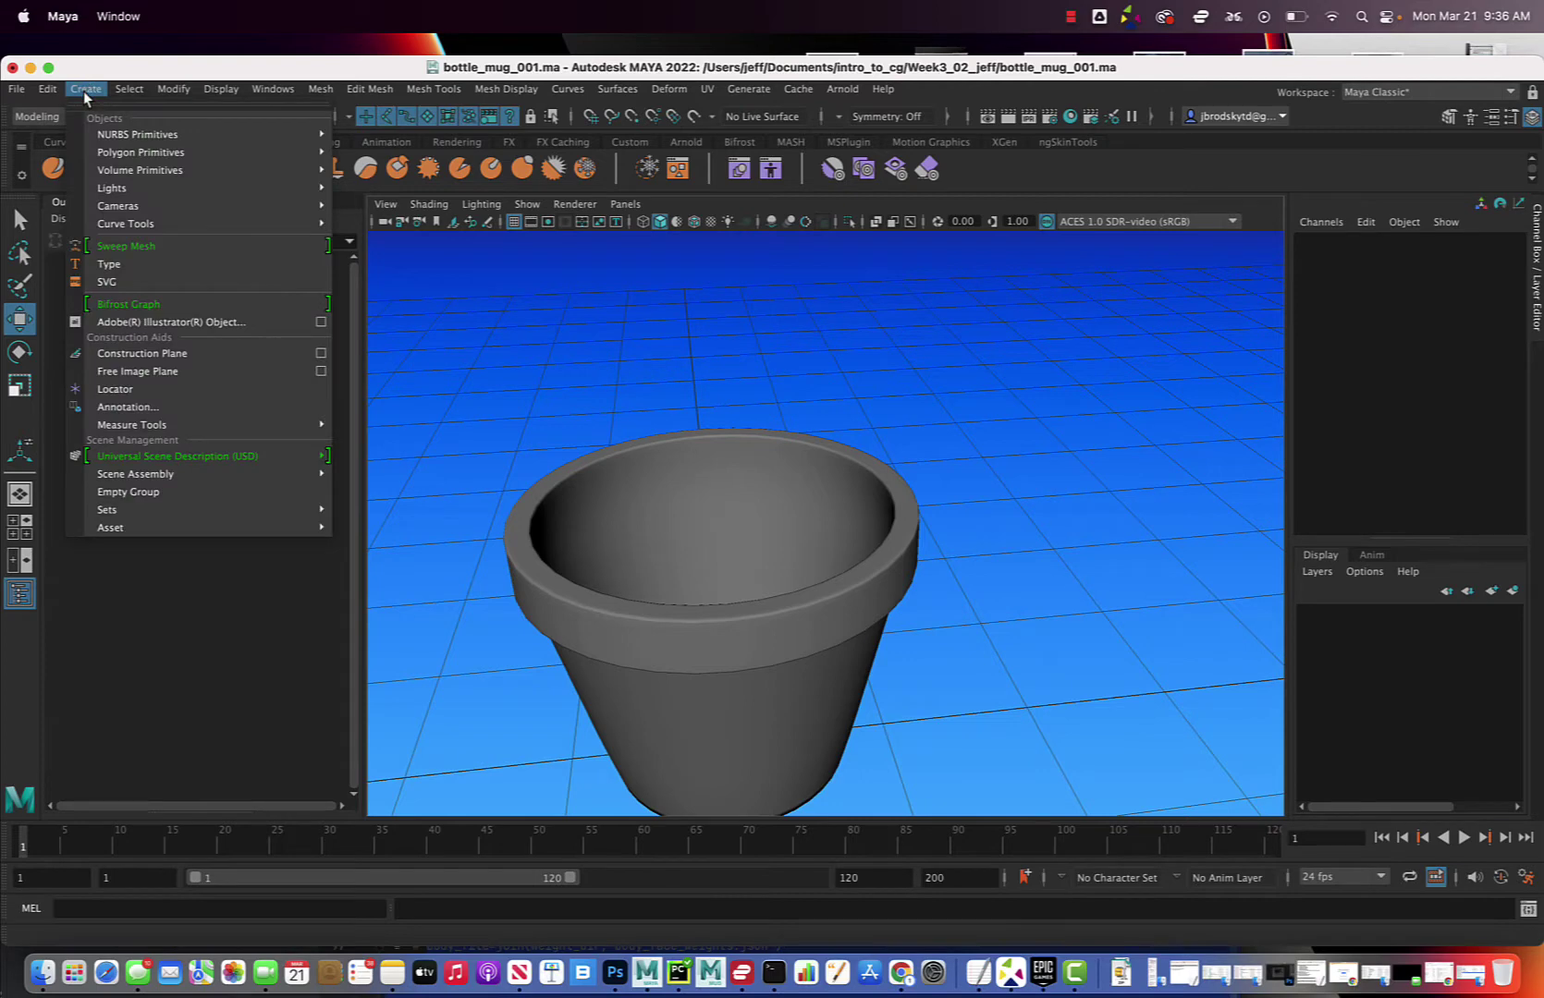
{"action": "mouse_move", "coordinate": [169, 142]}
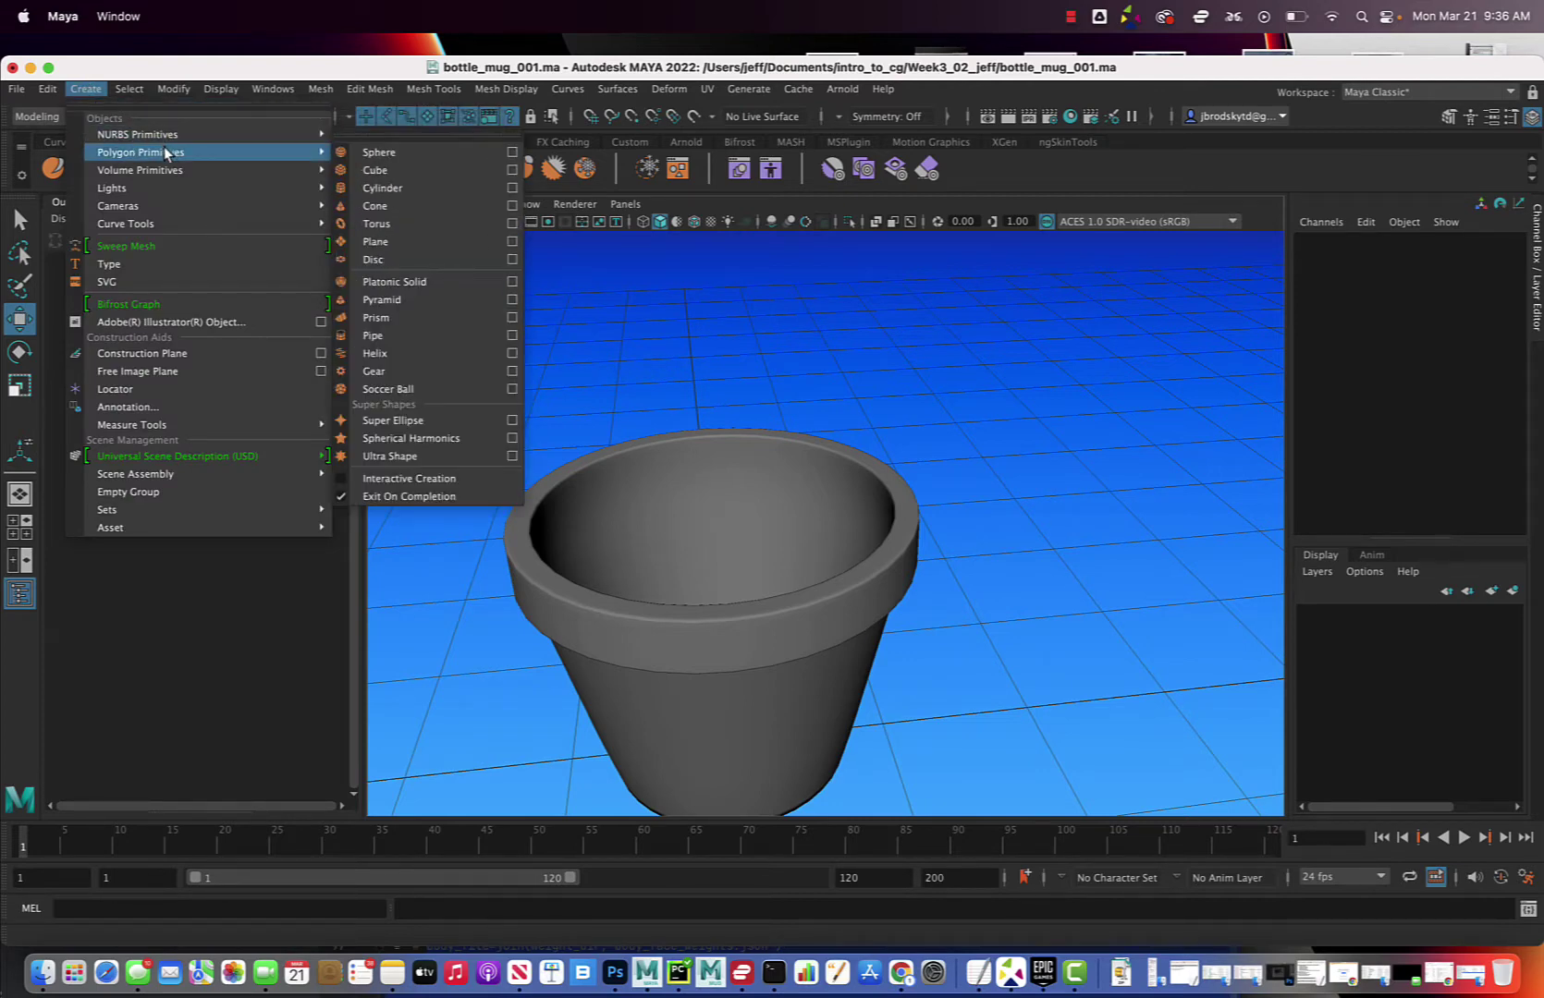
{"action": "left_click", "coordinate": [422, 189]}
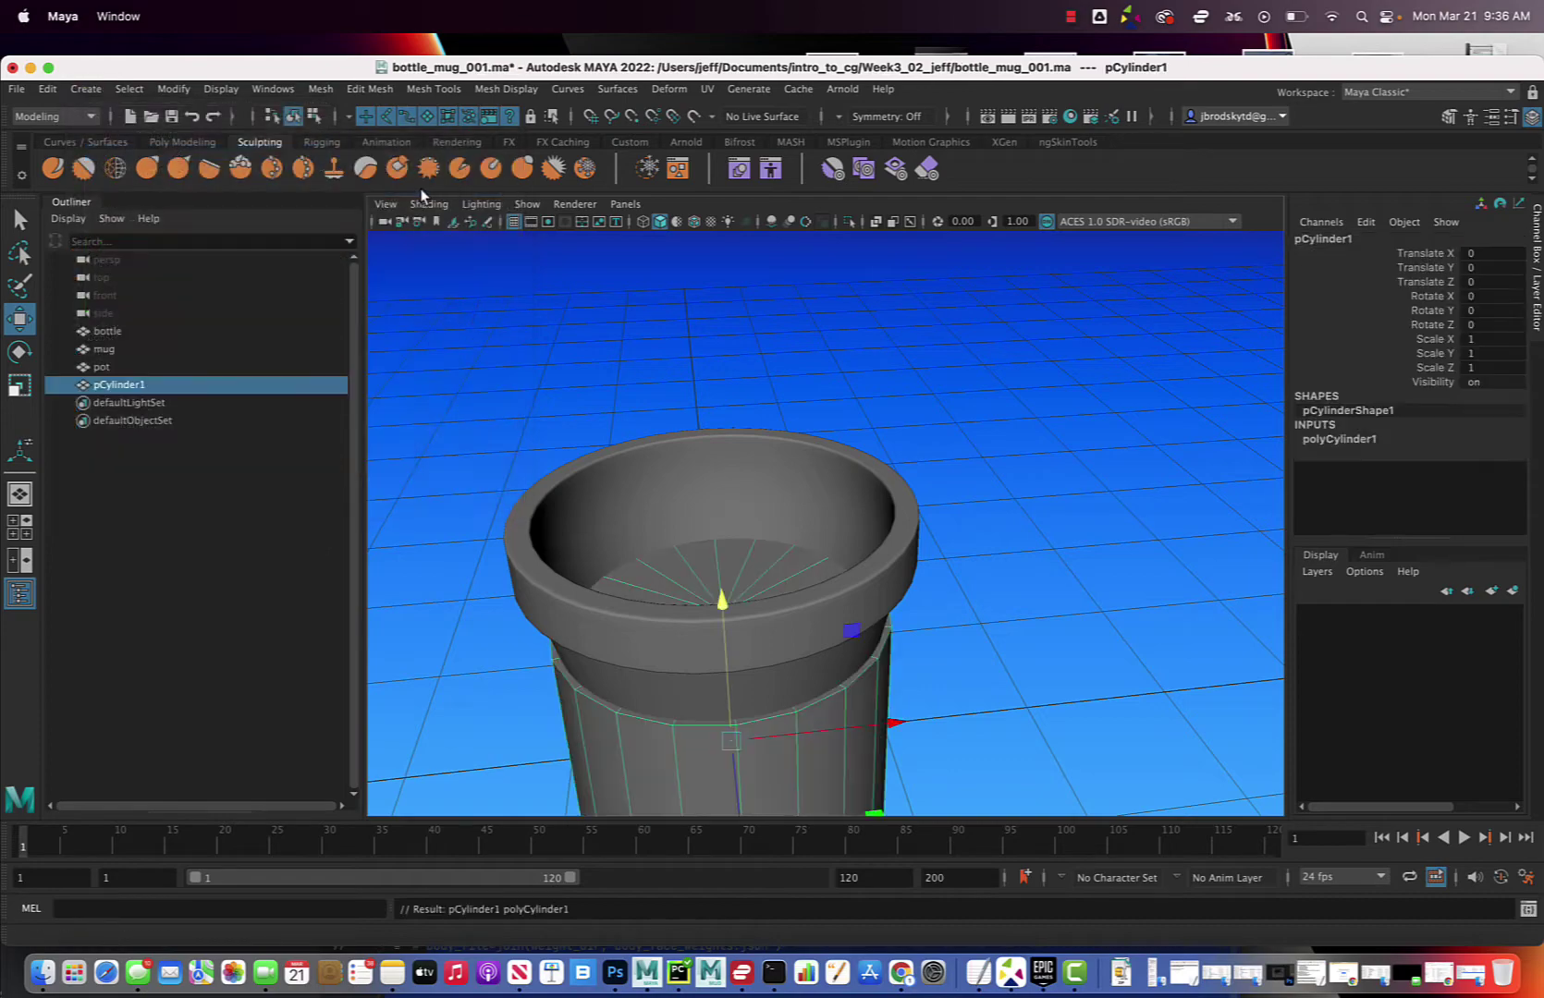
{"action": "left_click_drag", "start_coordinate": [967, 637], "coordinate": [994, 543], "text": "alt"}
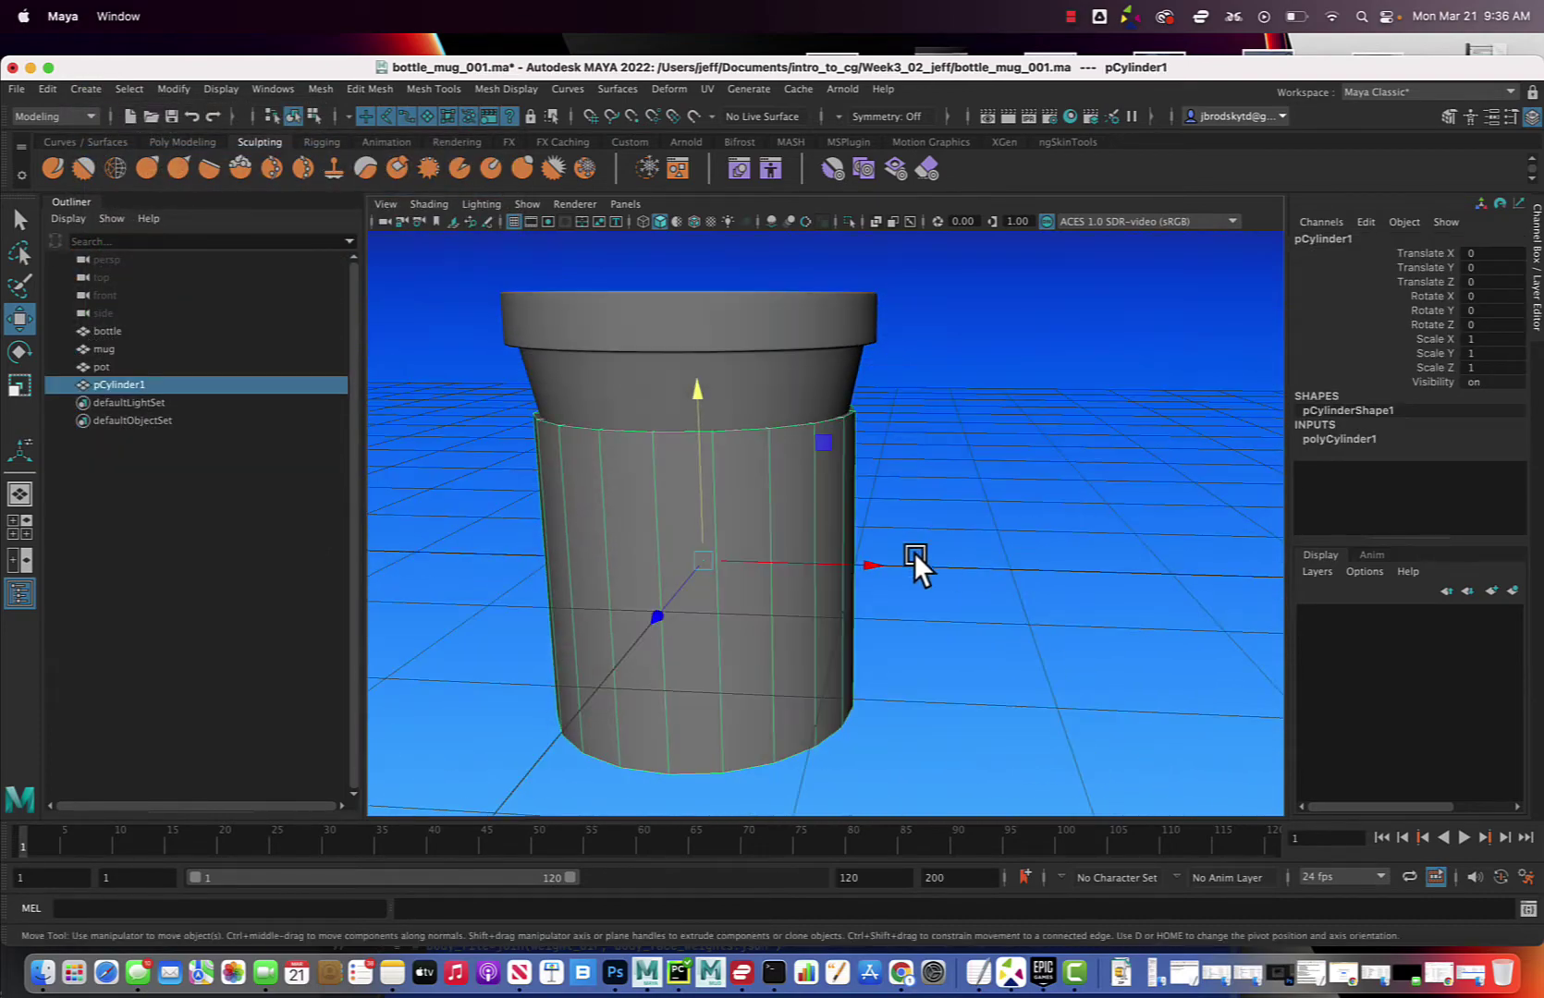
Select all of the new cylinder's vertices and scale them down vertically to form a thin disc.
{"action": "right_click", "coordinate": [826, 487]}
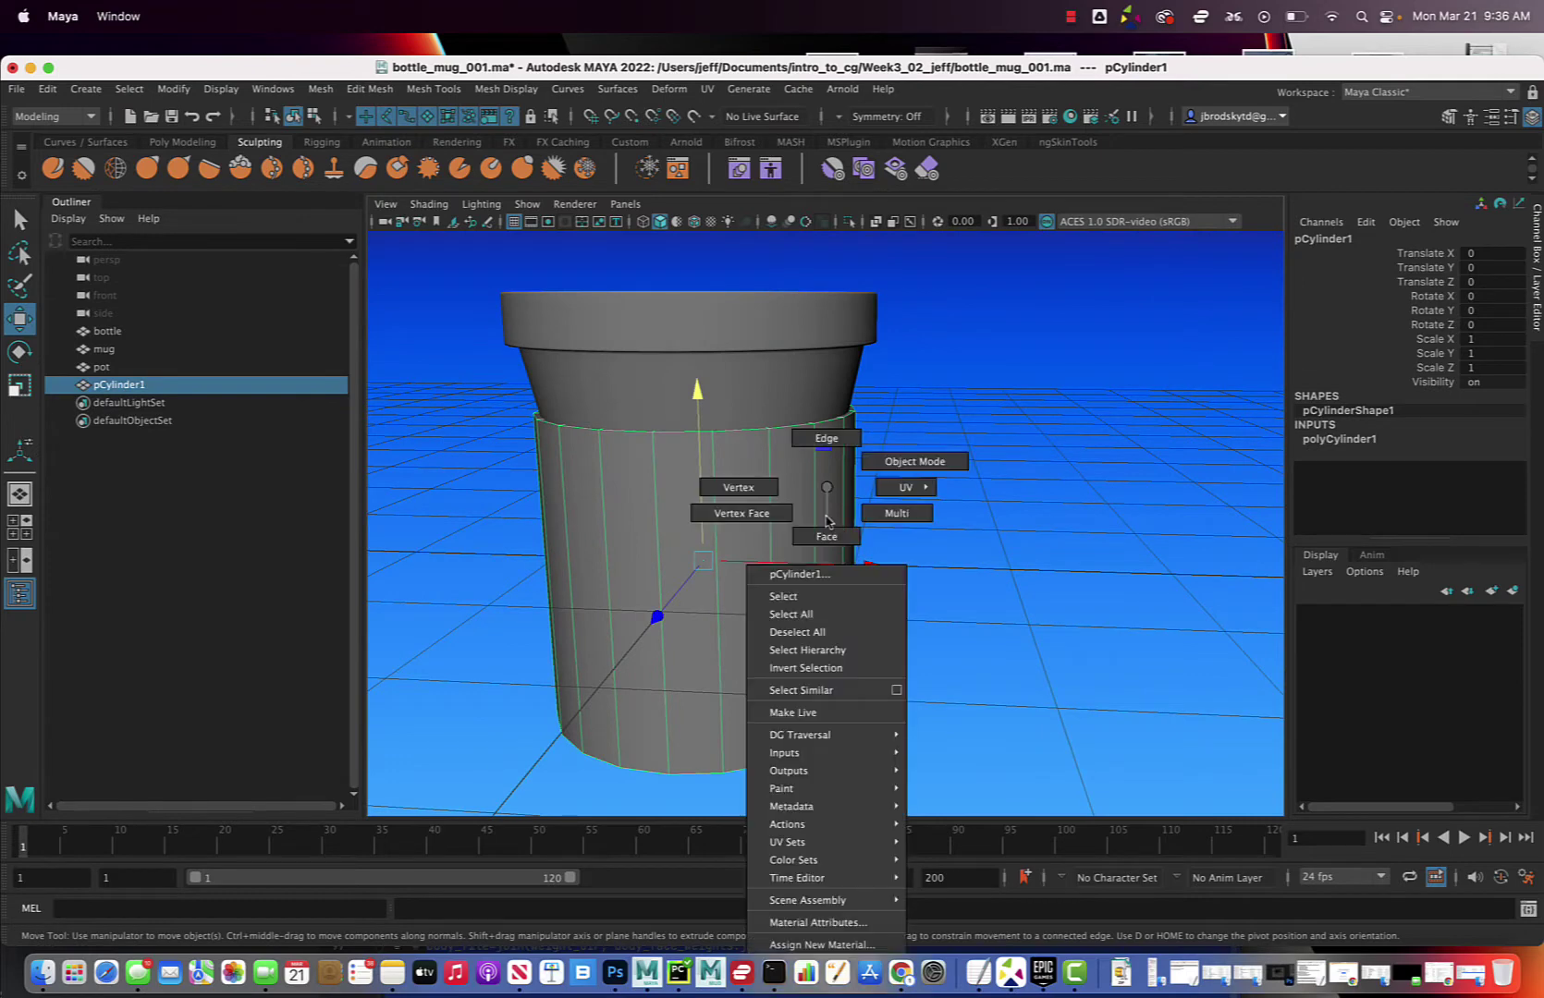
{"action": "left_click", "coordinate": [753, 489]}
{"action": "key", "text": "f"}
{"action": "left_click_drag", "start_coordinate": [510, 376], "coordinate": [1126, 776]}
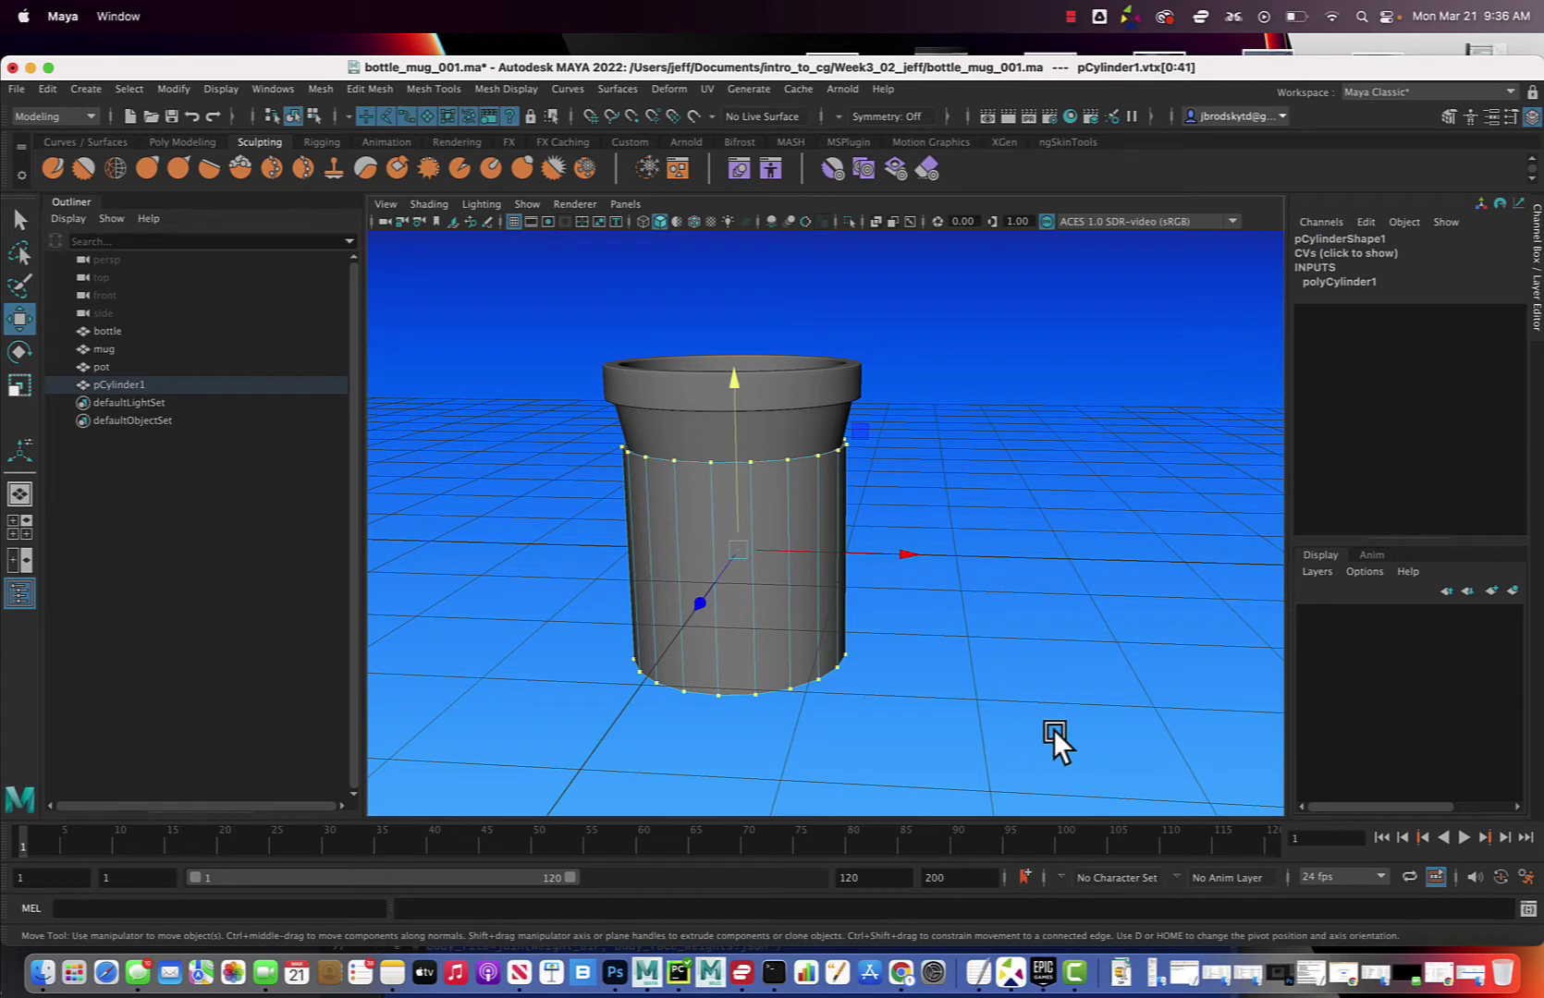
{"action": "key", "text": "r"}
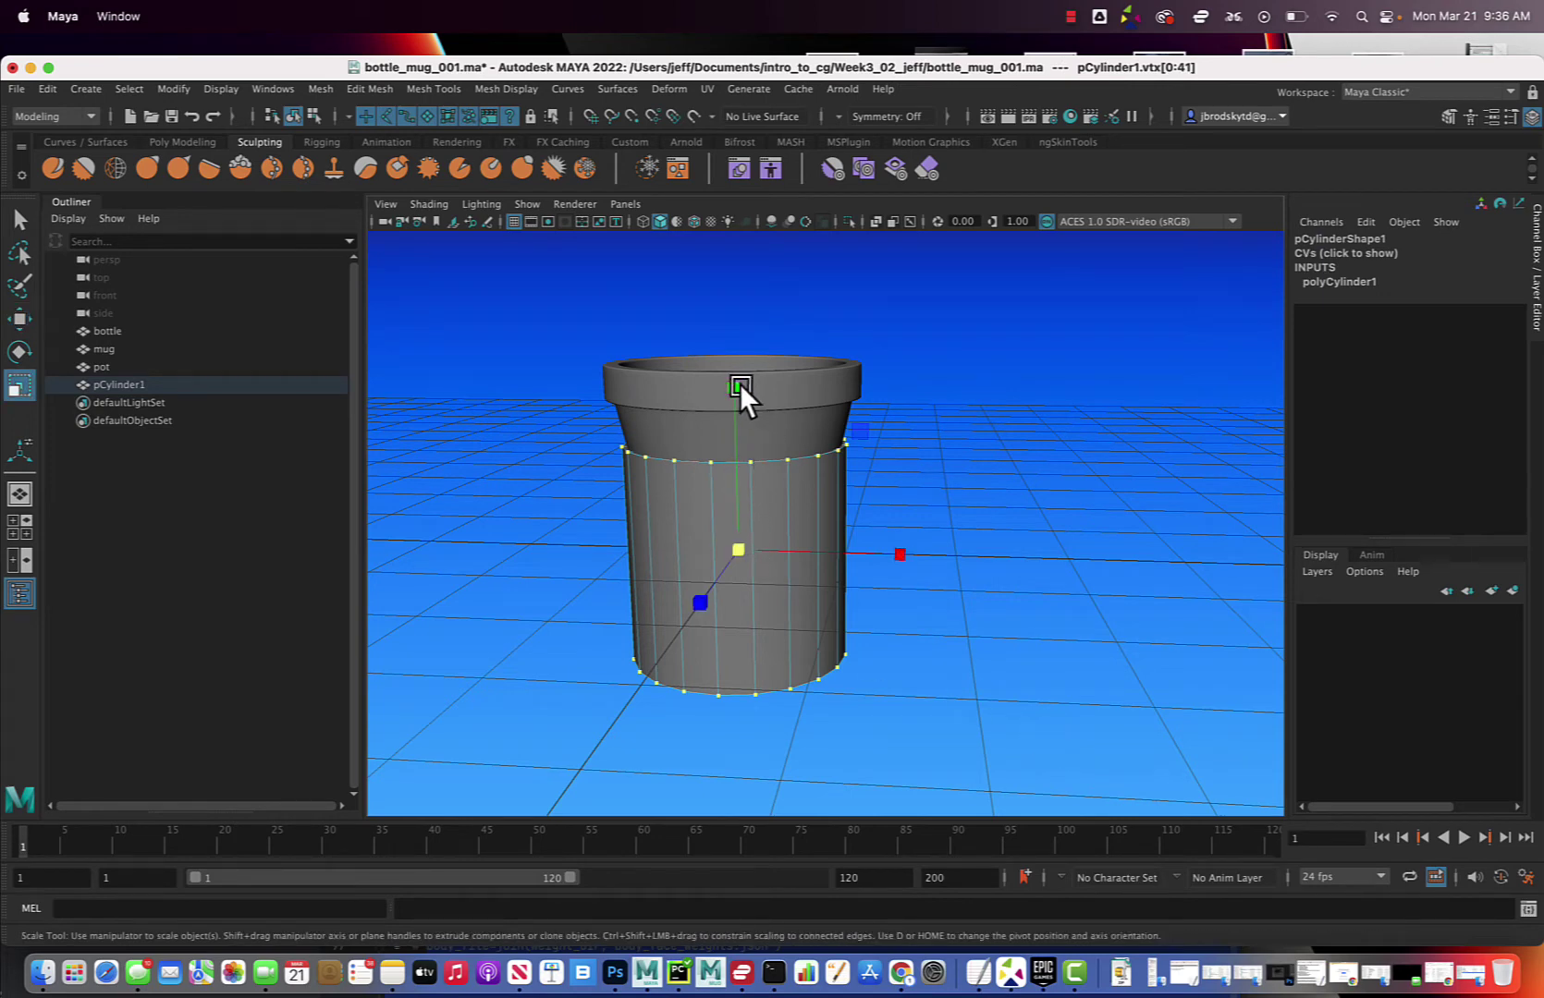
{"action": "left_click_drag", "start_coordinate": [740, 384], "coordinate": [753, 555]}
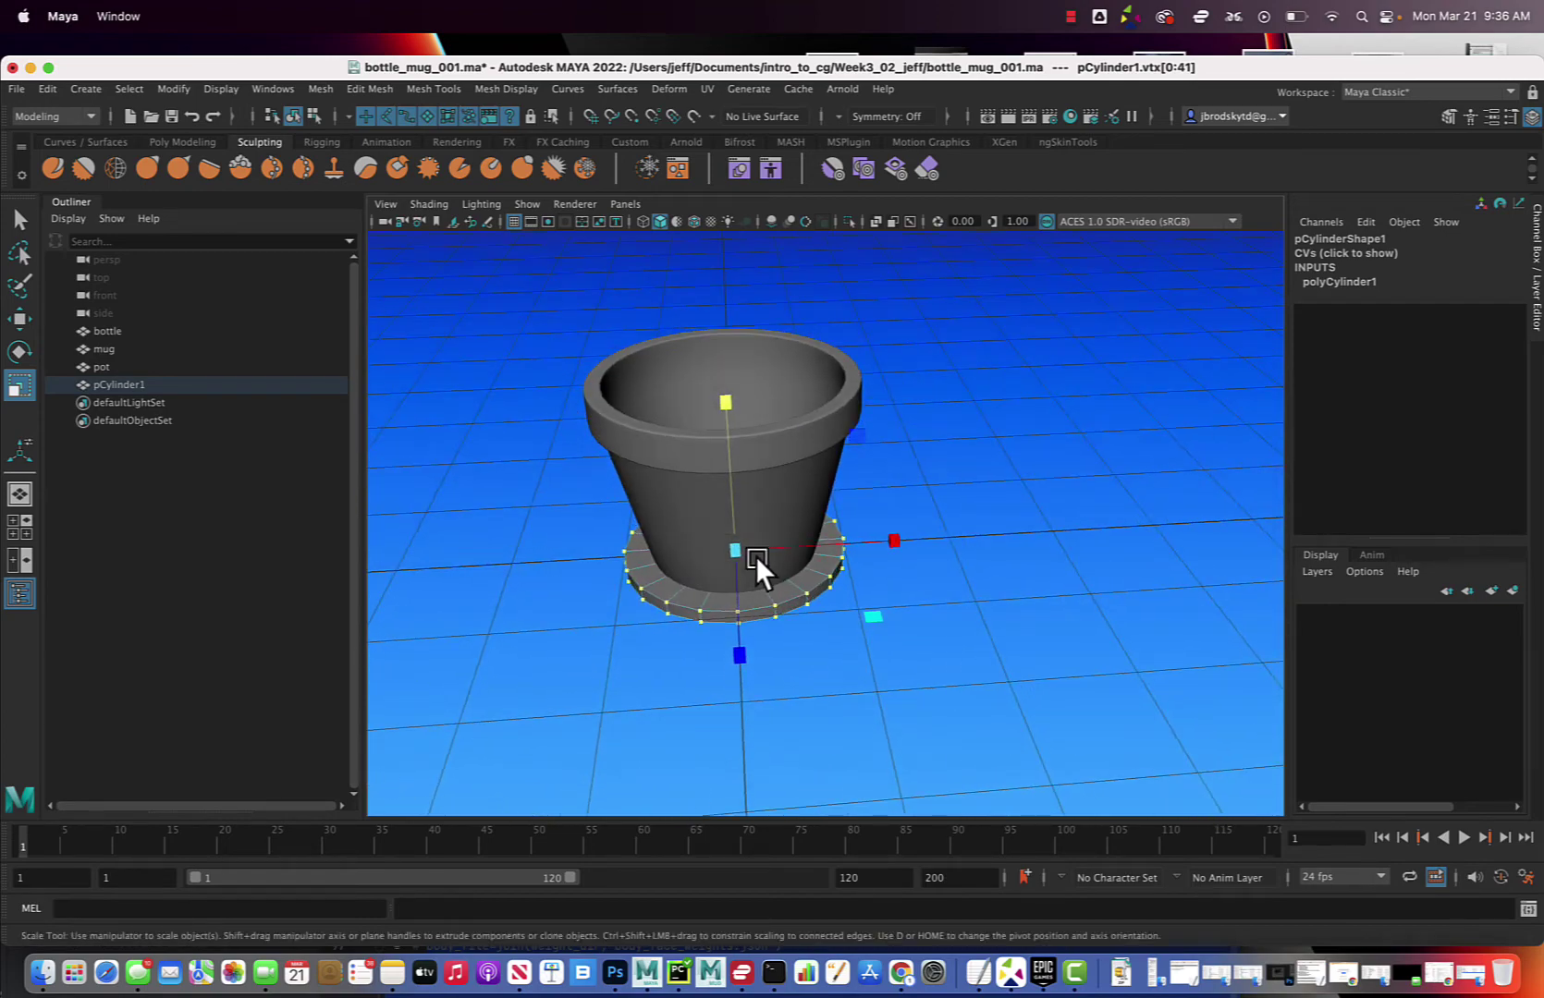
Move the disc's vertices up along Y until the disc sits inside the pot's rim.
{"action": "key", "text": "w"}
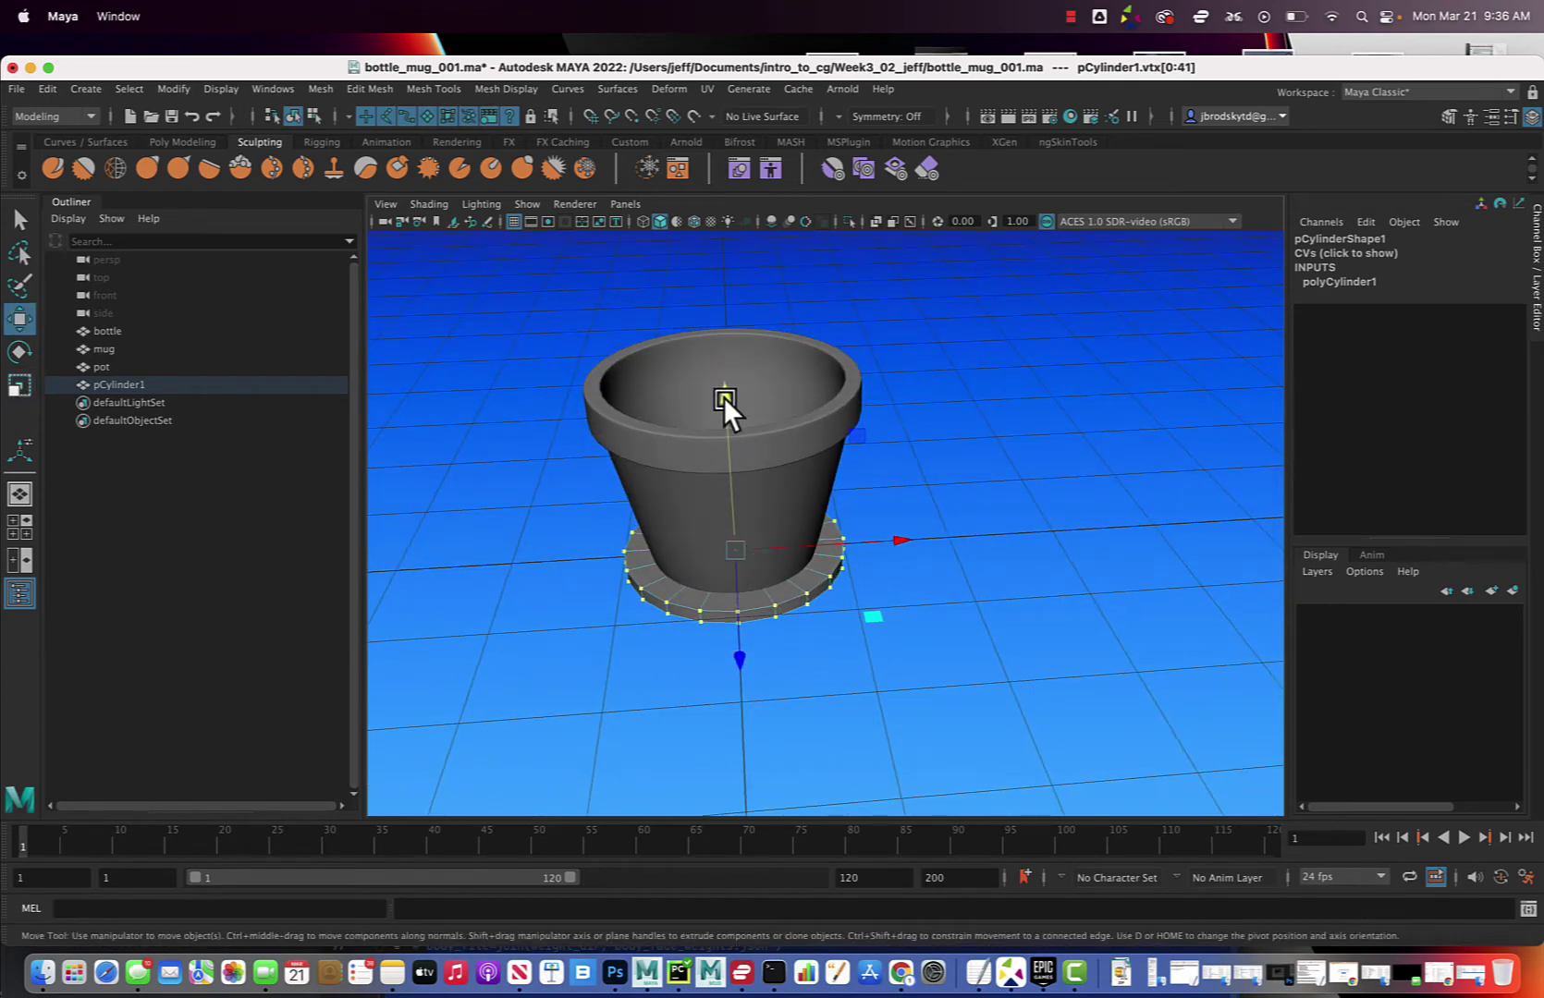
{"action": "left_click_drag", "start_coordinate": [723, 397], "coordinate": [757, 210]}
{"action": "left_click_drag", "start_coordinate": [822, 370], "coordinate": [813, 522], "text": "alt"}
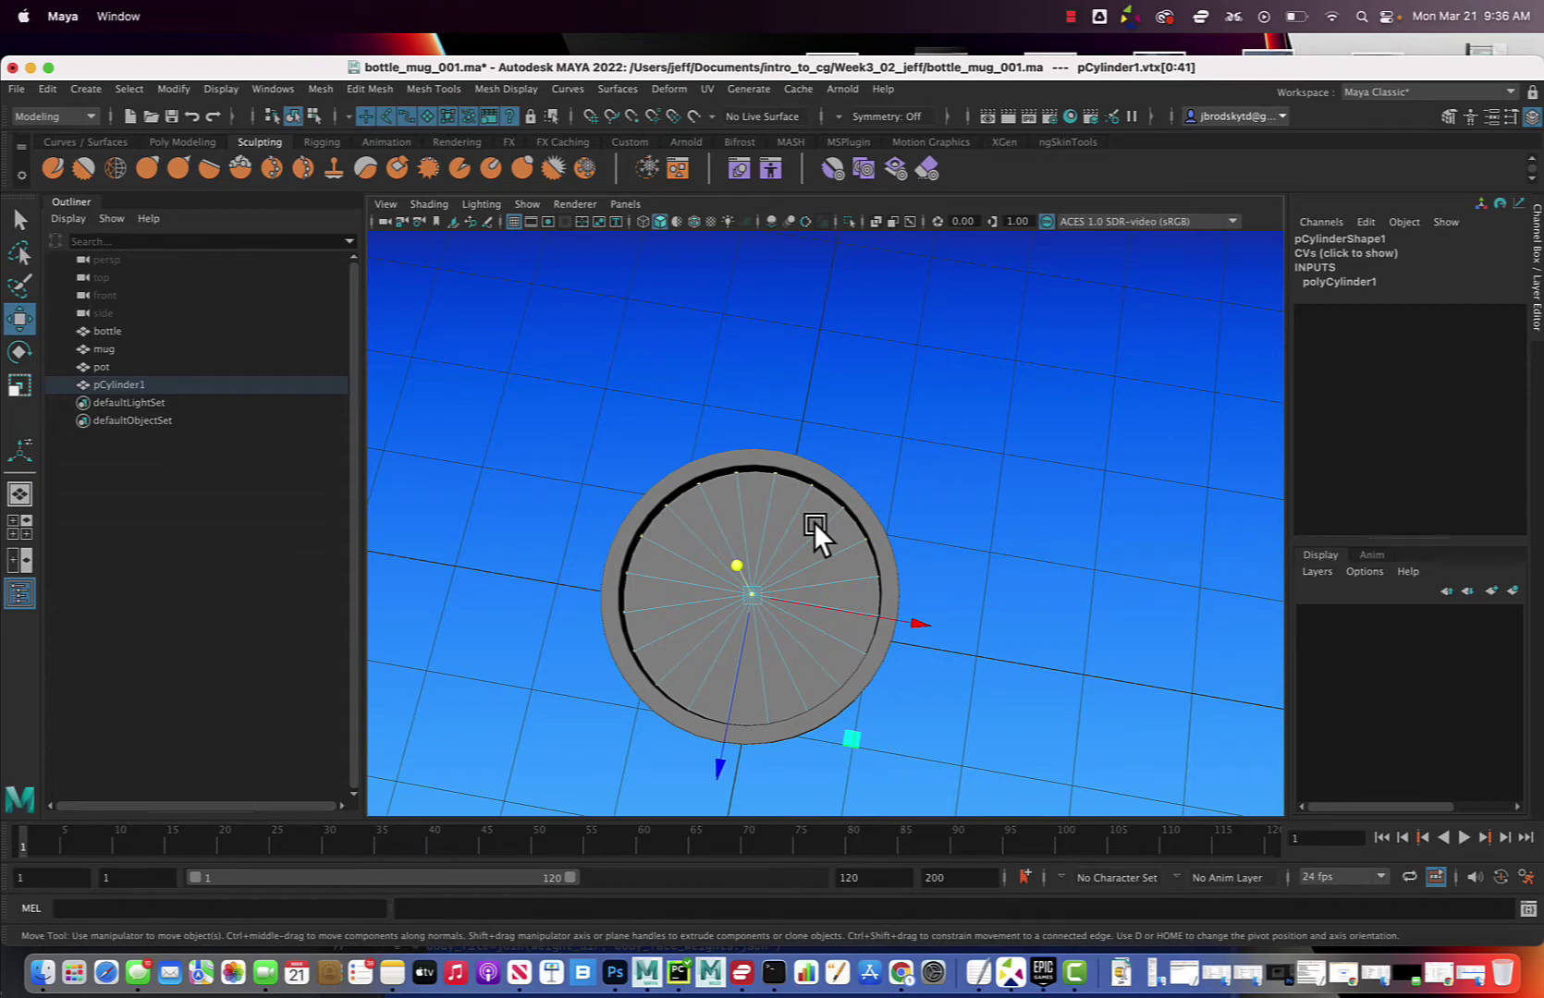
Display the scene in wireframe and scale the disc's vertices slightly outward to meet the pot's inner wall.
{"action": "key", "text": "4"}
{"action": "scroll", "coordinate": [813, 523], "scroll_direction": "down", "scroll_amount": 2}
{"action": "scroll", "coordinate": [816, 535], "scroll_direction": "up", "scroll_amount": 5}
{"action": "left_click_drag", "start_coordinate": [816, 535], "coordinate": [707, 437], "text": "alt"}
{"action": "scroll", "coordinate": [774, 514], "scroll_direction": "up", "scroll_amount": 5}
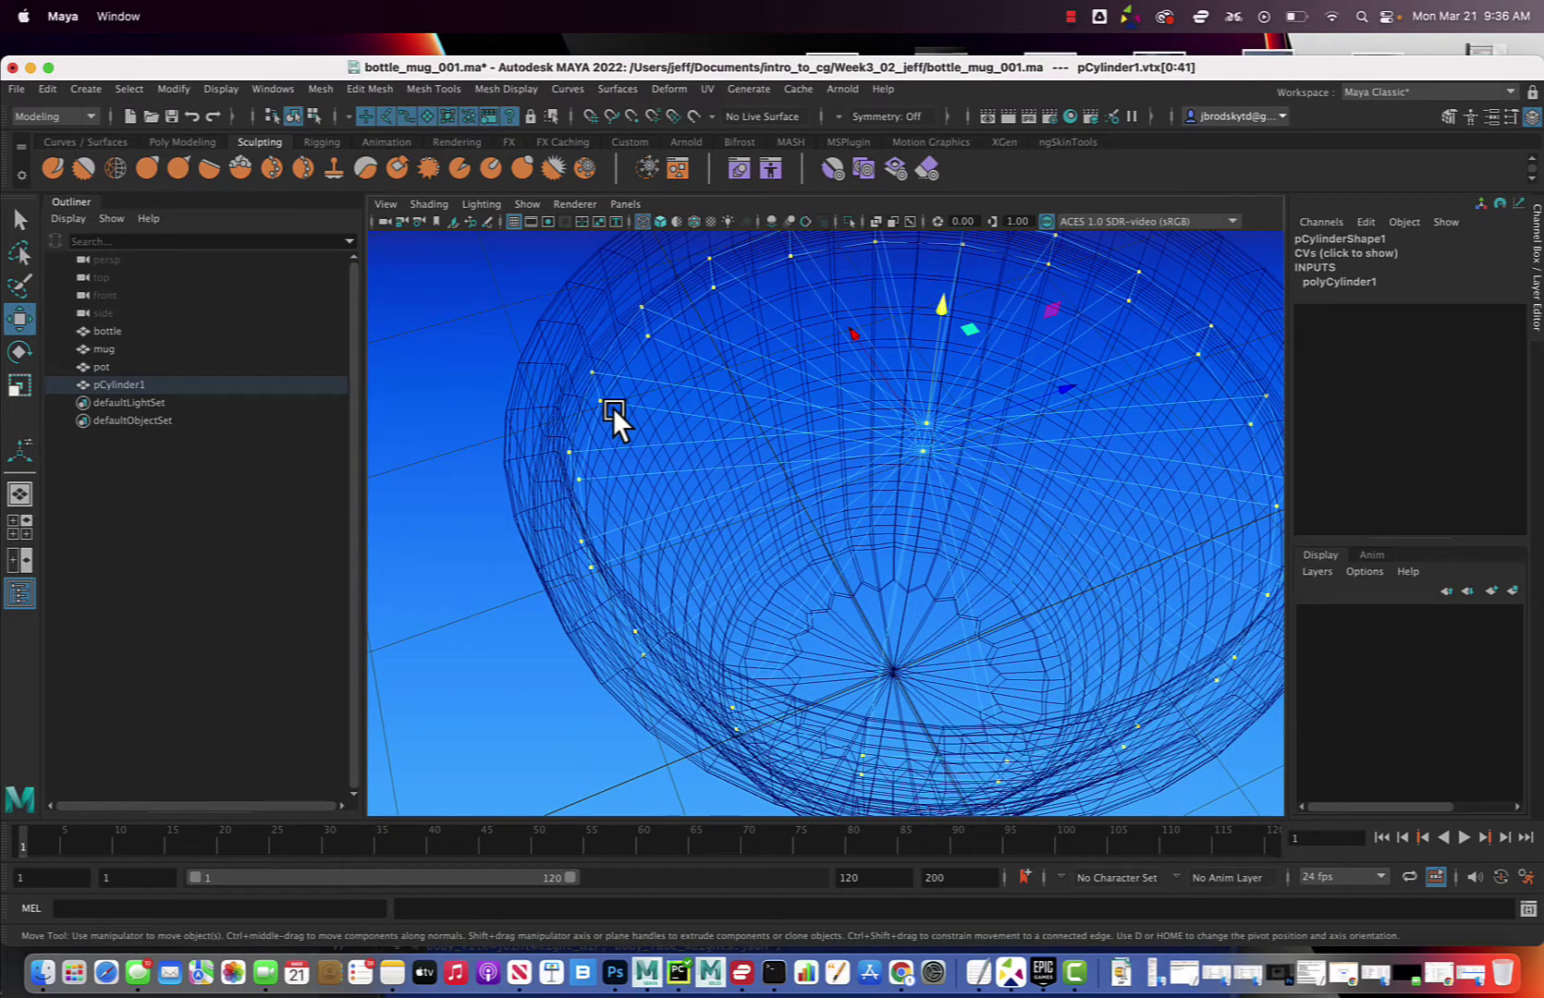
{"action": "key", "text": "r"}
{"action": "left_click_drag", "start_coordinate": [920, 435], "coordinate": [907, 475], "text": "alt"}
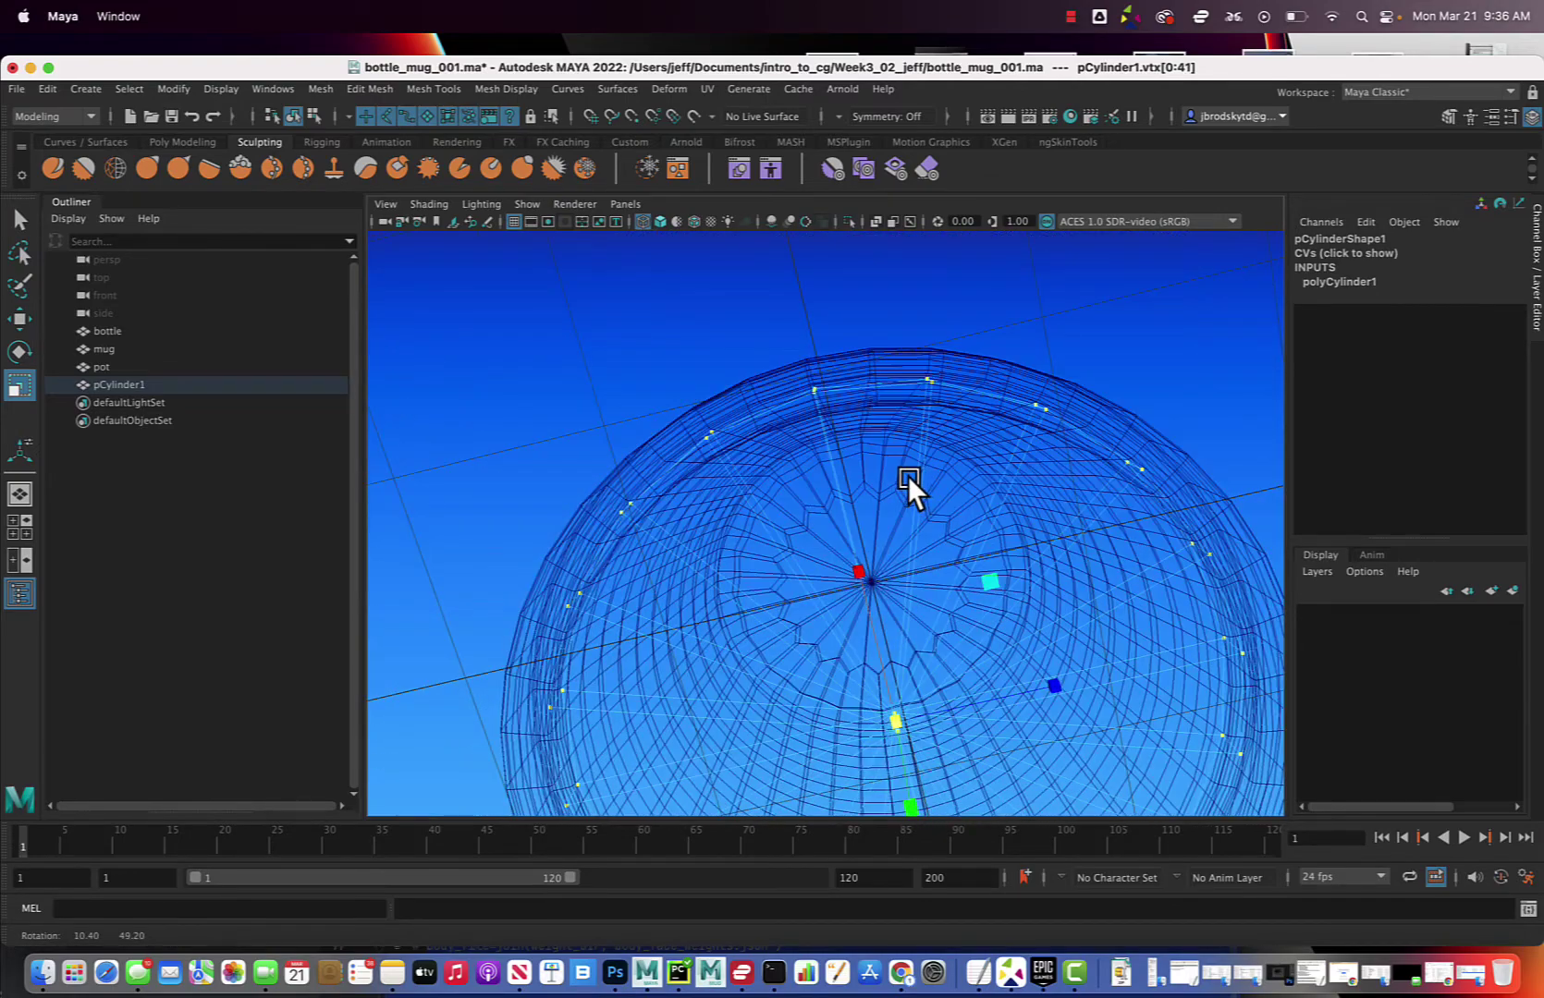
{"action": "mouse_move", "coordinate": [903, 709]}
{"action": "left_mouse_down"}
{"action": "mouse_move", "coordinate": [978, 709]}
{"action": "mouse_move", "coordinate": [901, 713]}
{"action": "left_mouse_up"}
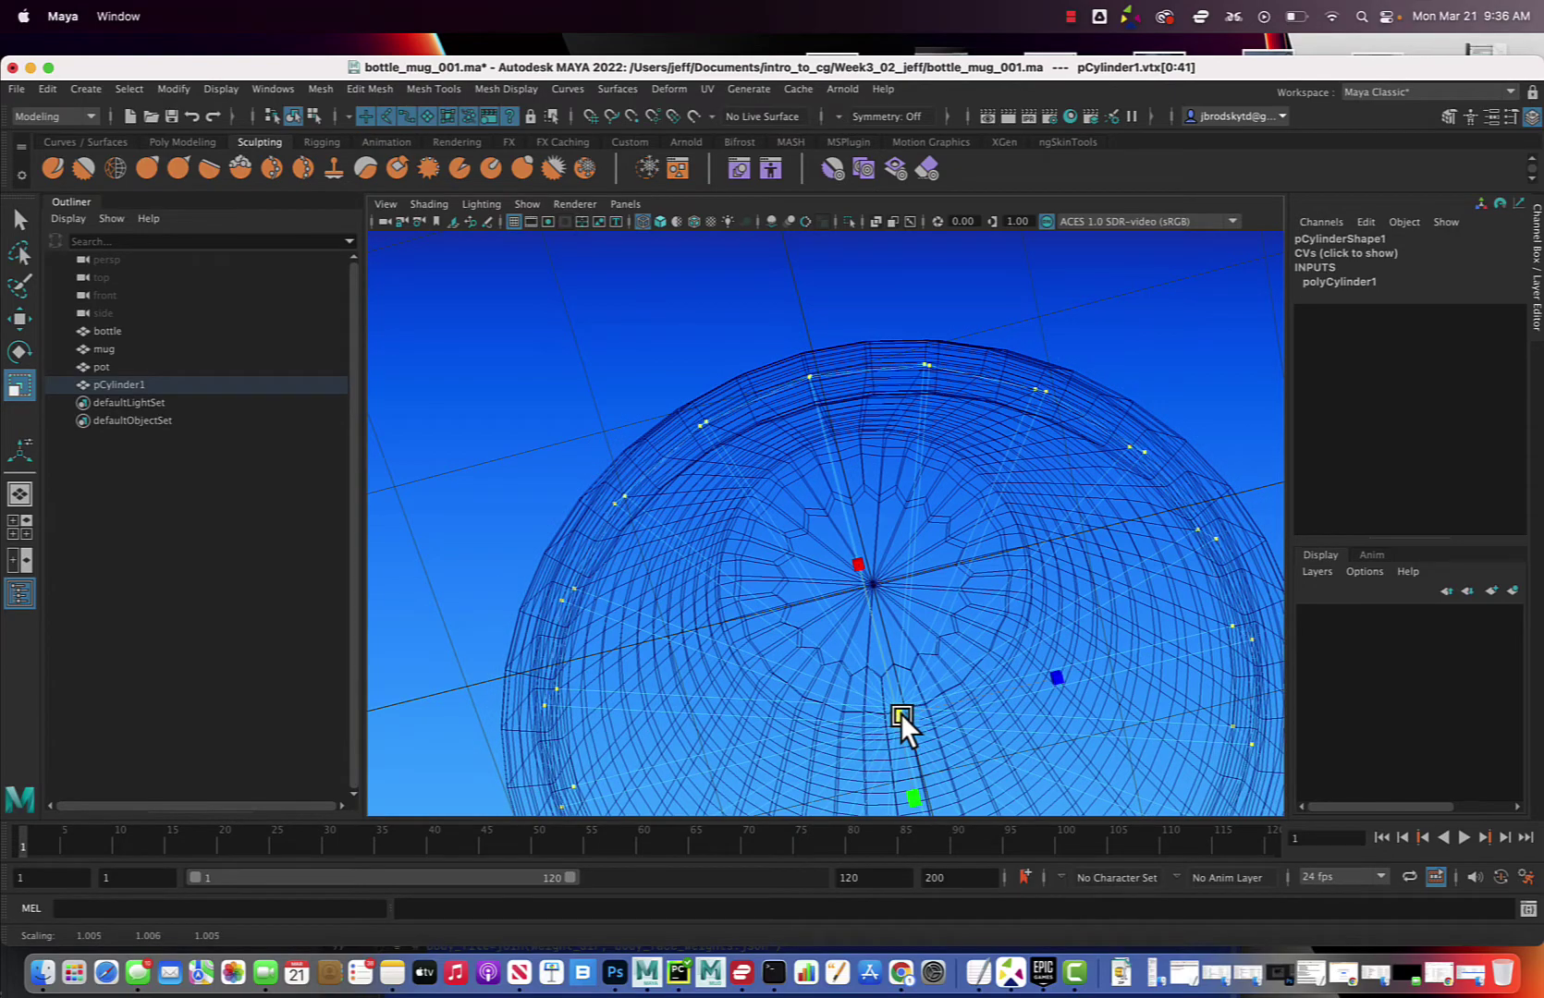
{"action": "left_click_drag", "start_coordinate": [891, 565], "coordinate": [917, 522], "text": "alt"}
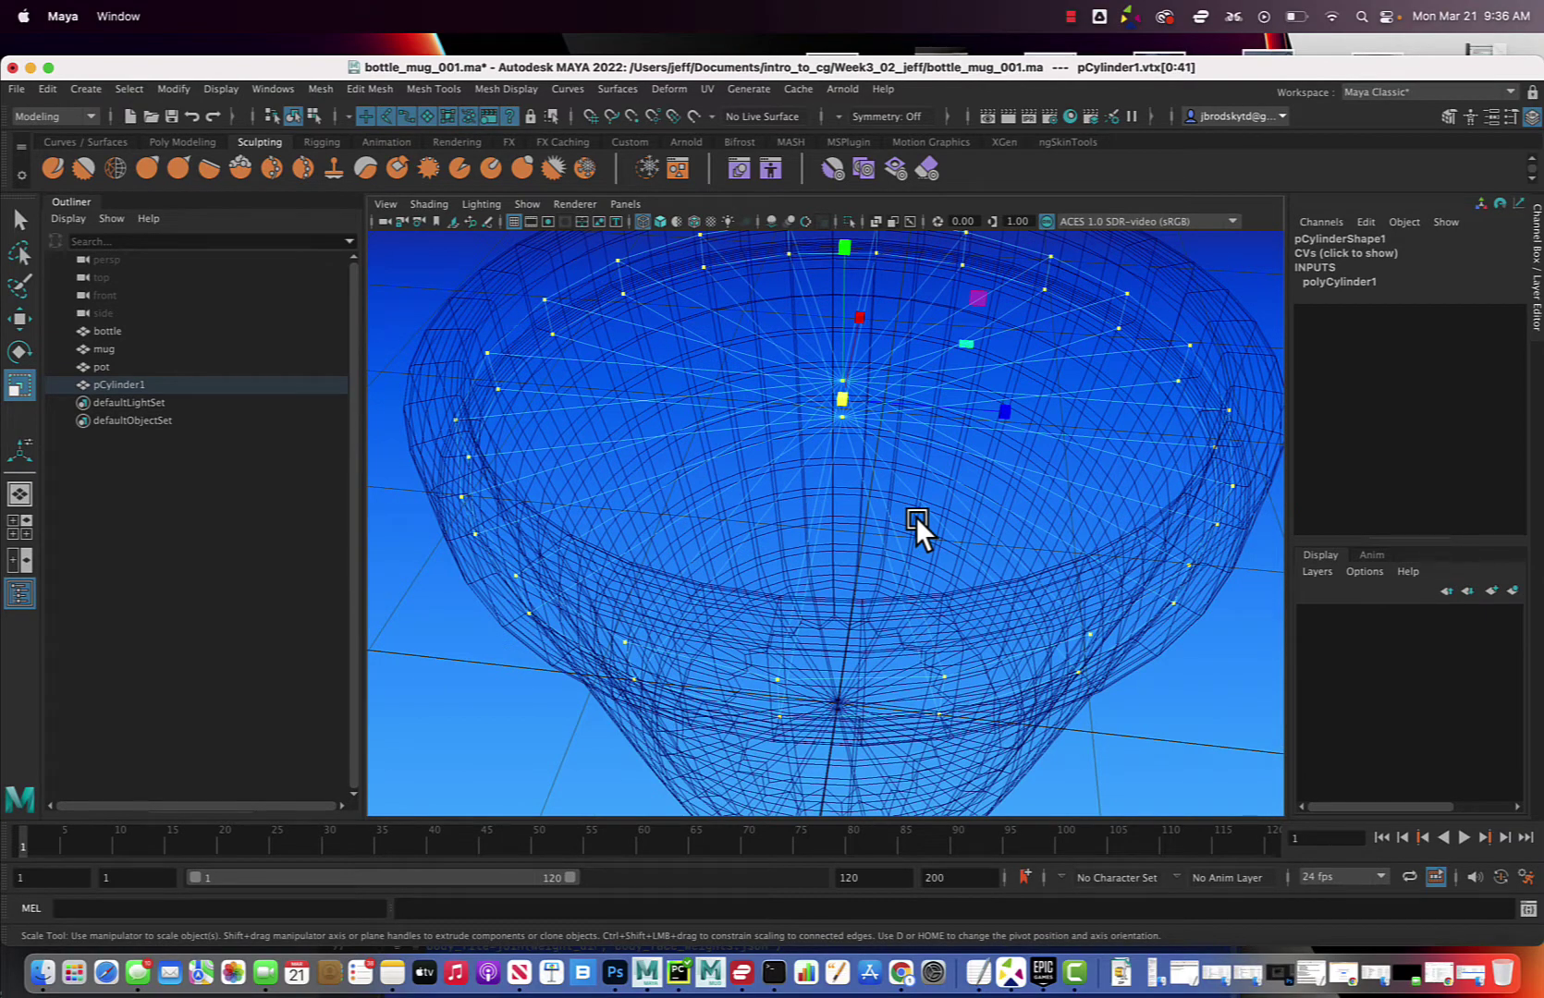
Return the scene to shaded display, clear the selection and examine how the disc fits inside the pot's rim.
{"action": "key", "text": "5"}
{"action": "left_click_drag", "start_coordinate": [920, 525], "coordinate": [940, 561], "text": "alt"}
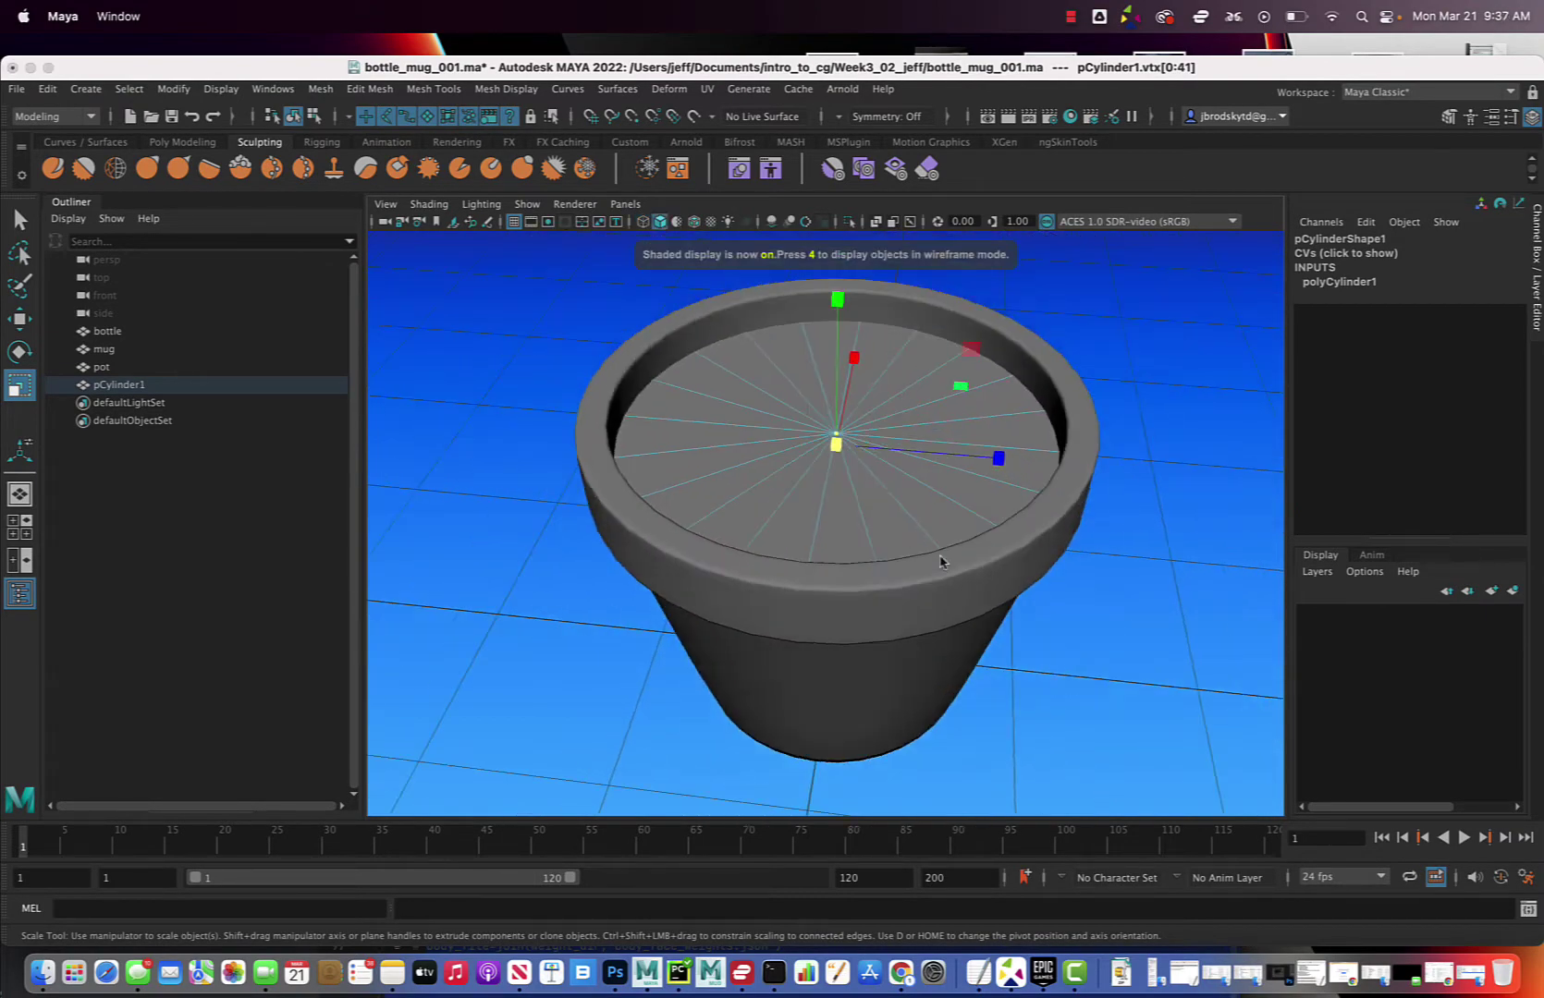
{"action": "left_click", "coordinate": [1079, 658]}
{"action": "left_click_drag", "start_coordinate": [1079, 658], "coordinate": [946, 601], "text": "alt"}
{"action": "right_click_drag", "start_coordinate": [924, 572], "coordinate": [864, 645], "text": "alt"}
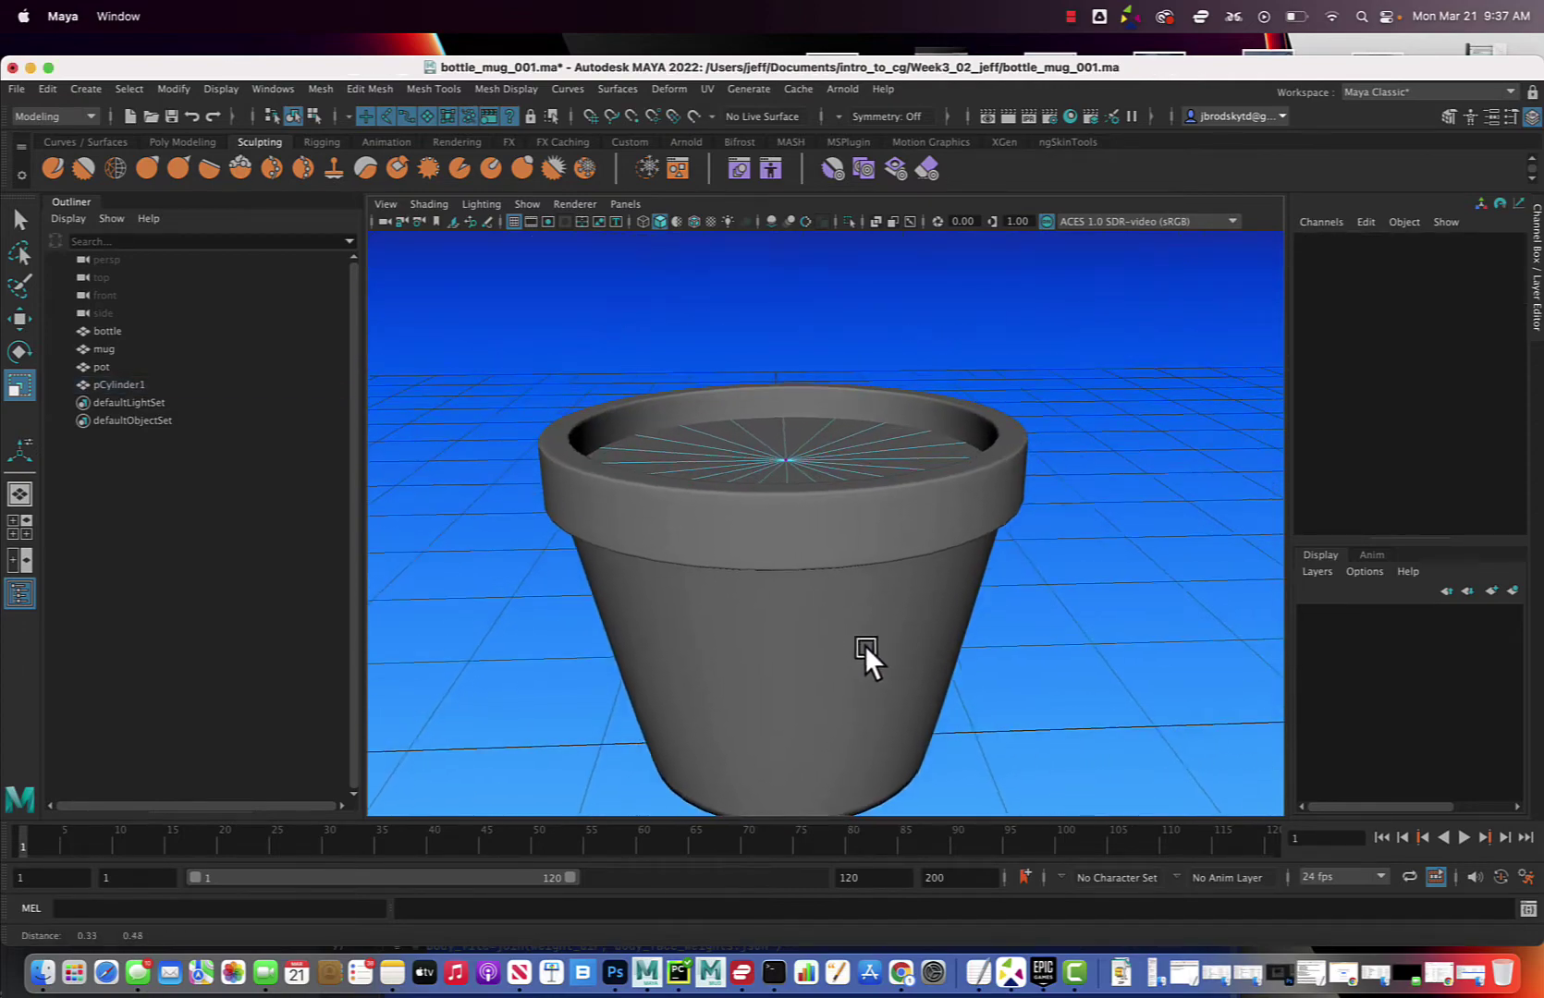
{"action": "scroll", "coordinate": [849, 641], "scroll_direction": "up", "scroll_amount": 5}
{"action": "scroll", "coordinate": [849, 641], "scroll_direction": "down", "scroll_amount": 8}
{"action": "left_click_drag", "start_coordinate": [832, 614], "coordinate": [987, 649], "text": "alt"}
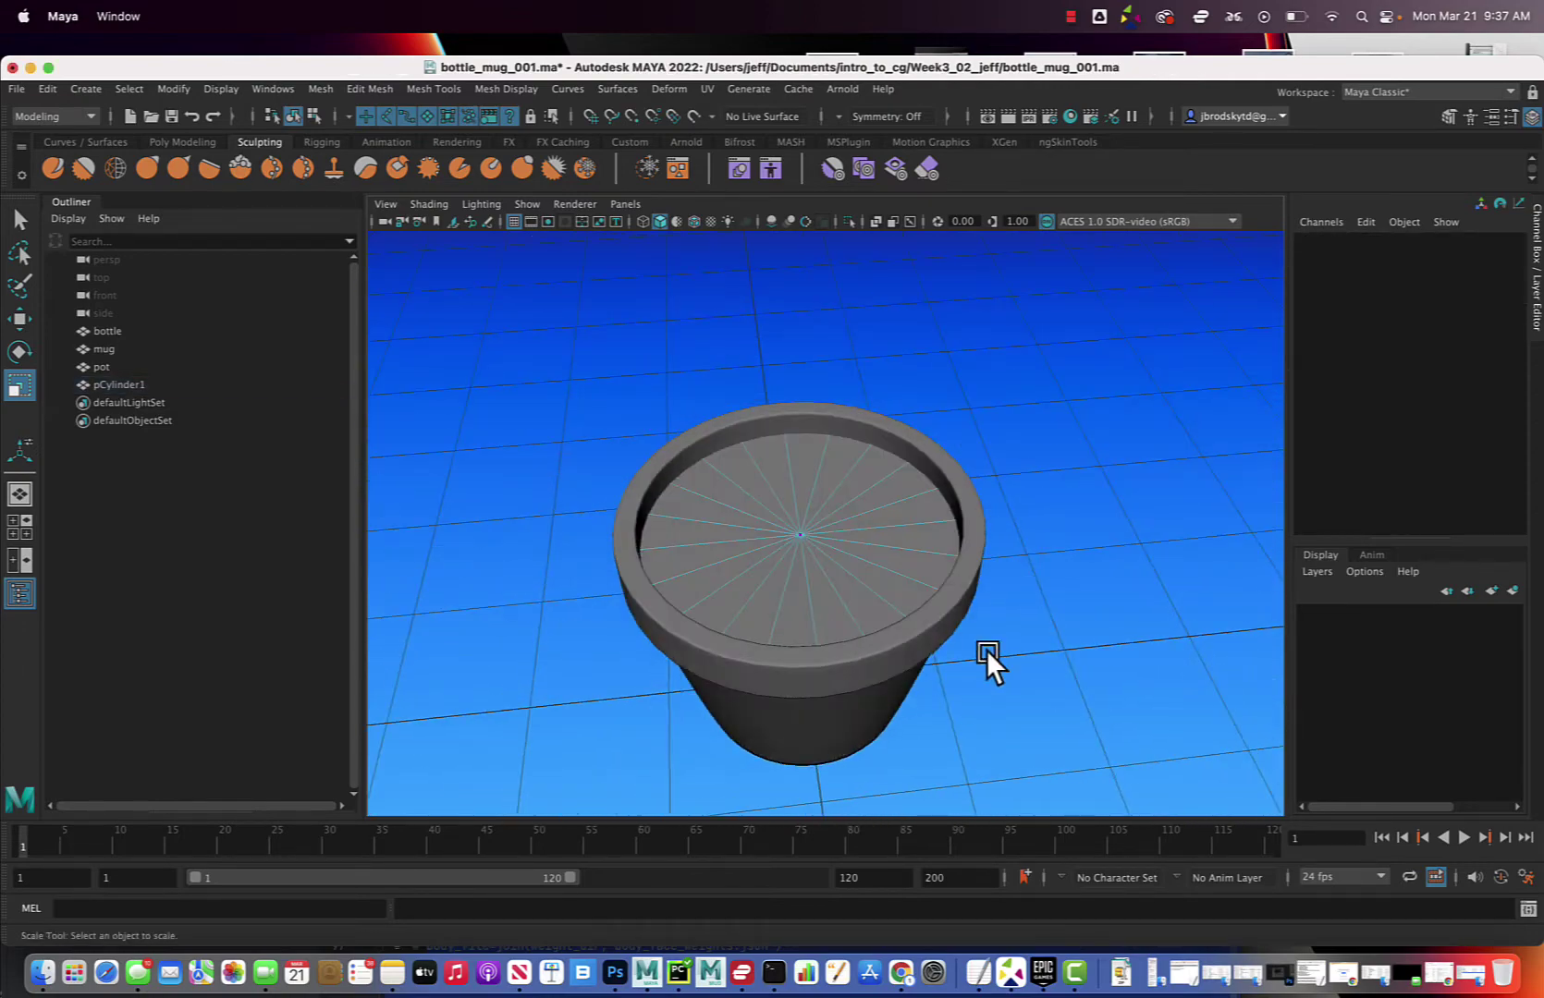
Rename the soil cylinder as dirt and save the scene.
{"action": "double_click", "coordinate": [116, 385]}
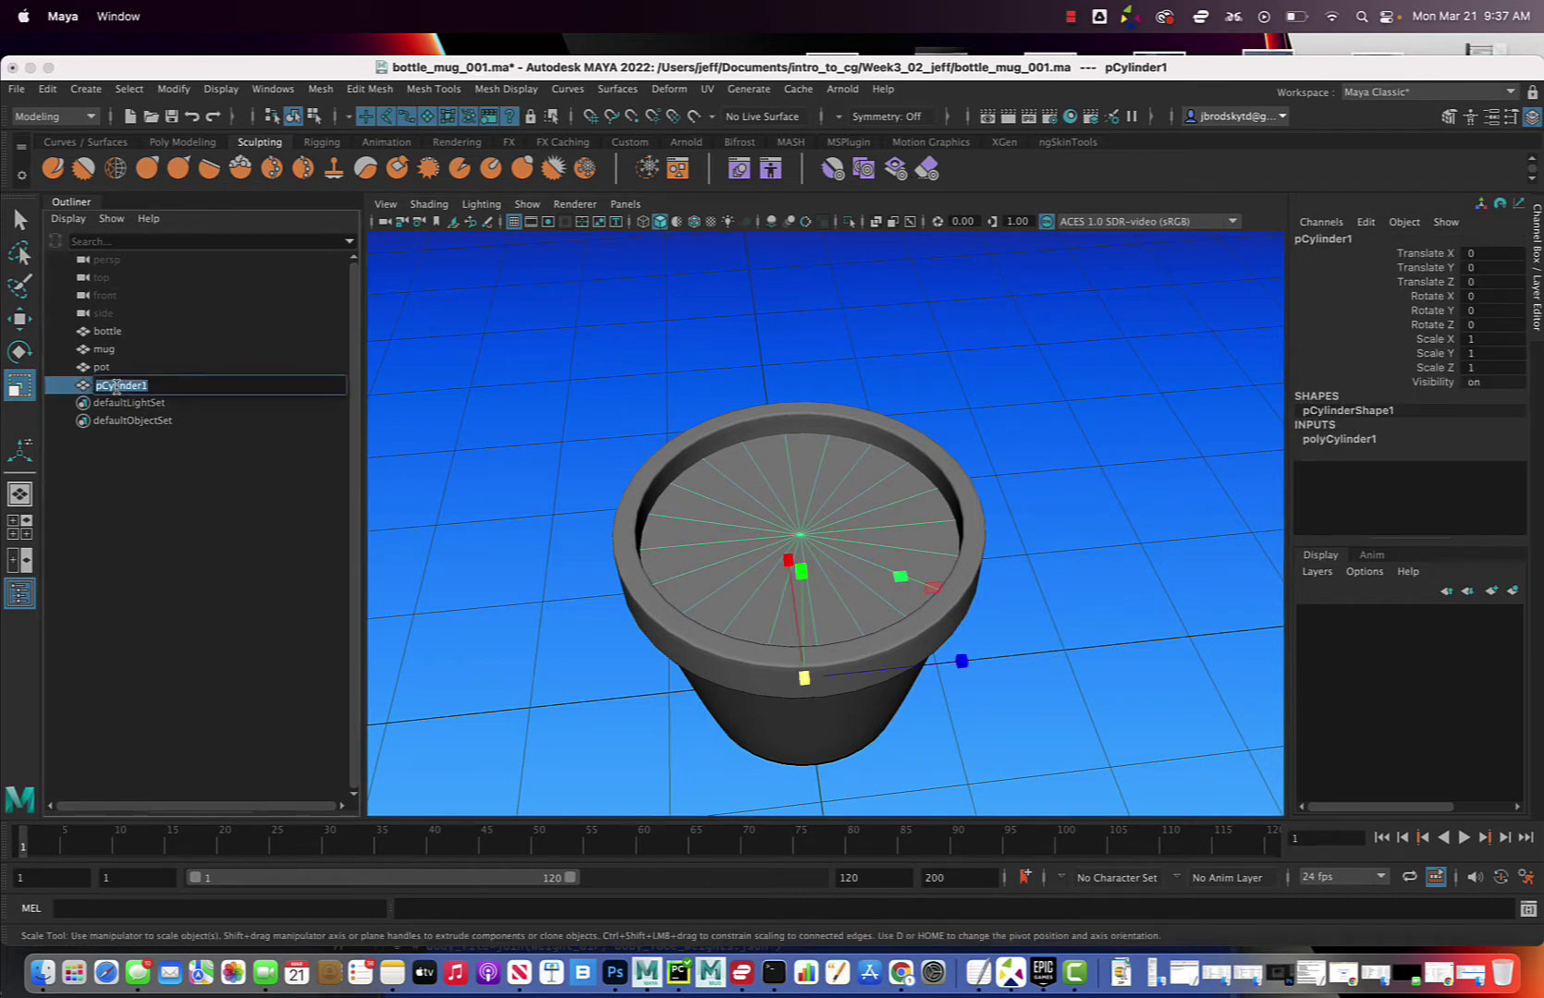
{"action": "type", "text": "dirt"}
{"action": "key", "text": "Return"}
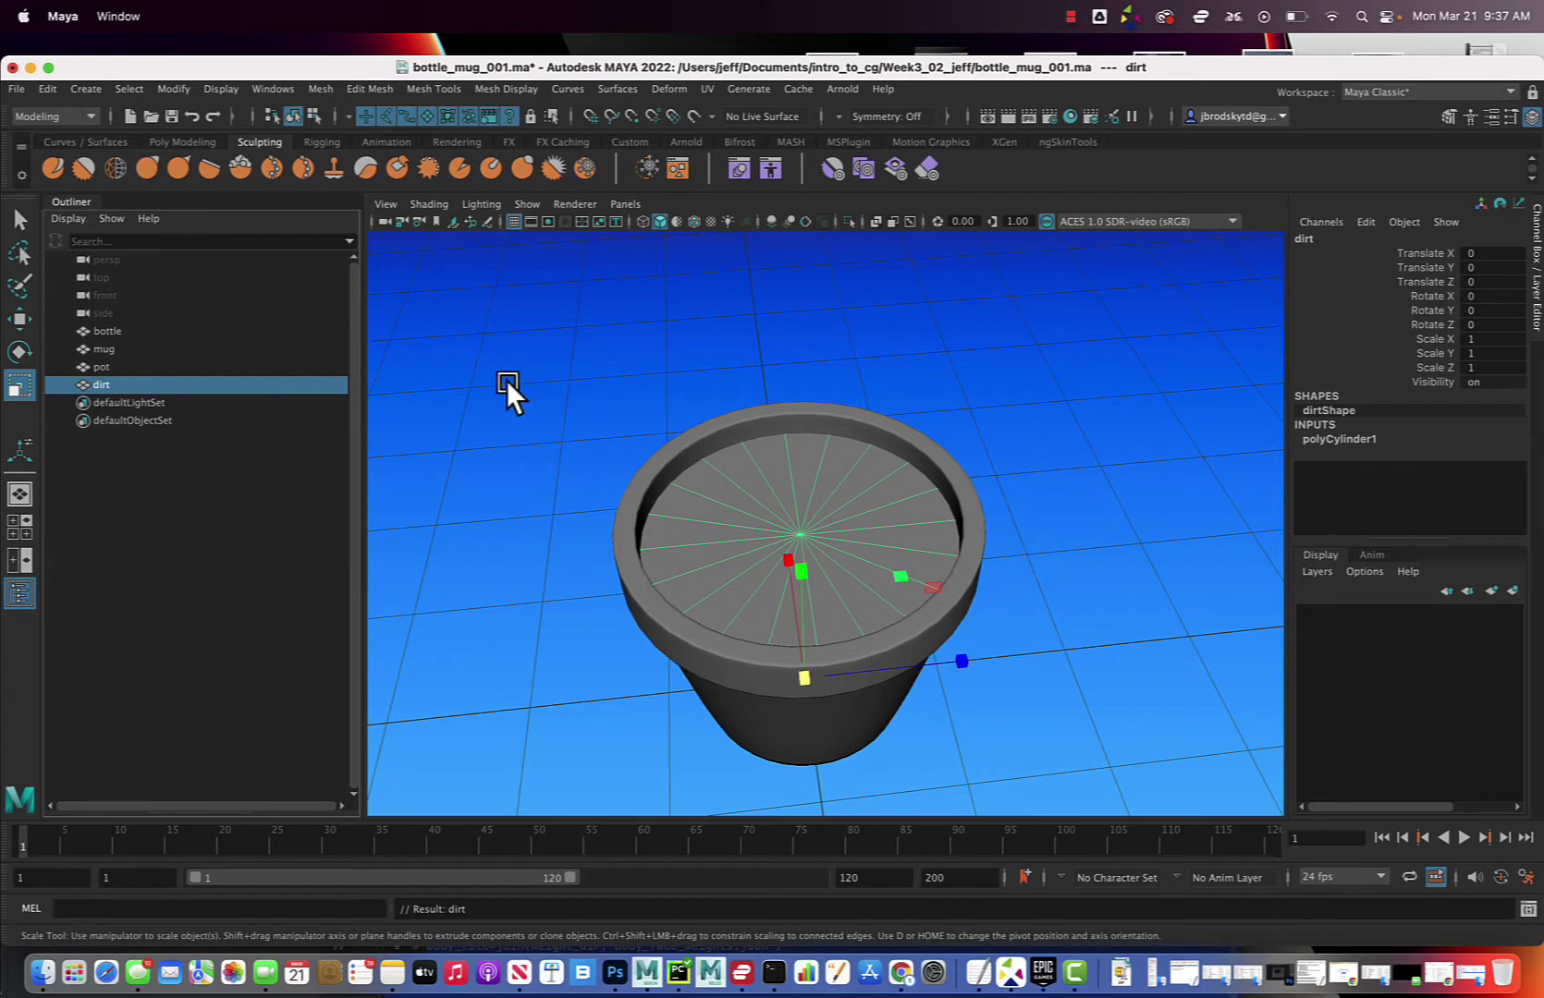
{"action": "key", "text": "super+s"}
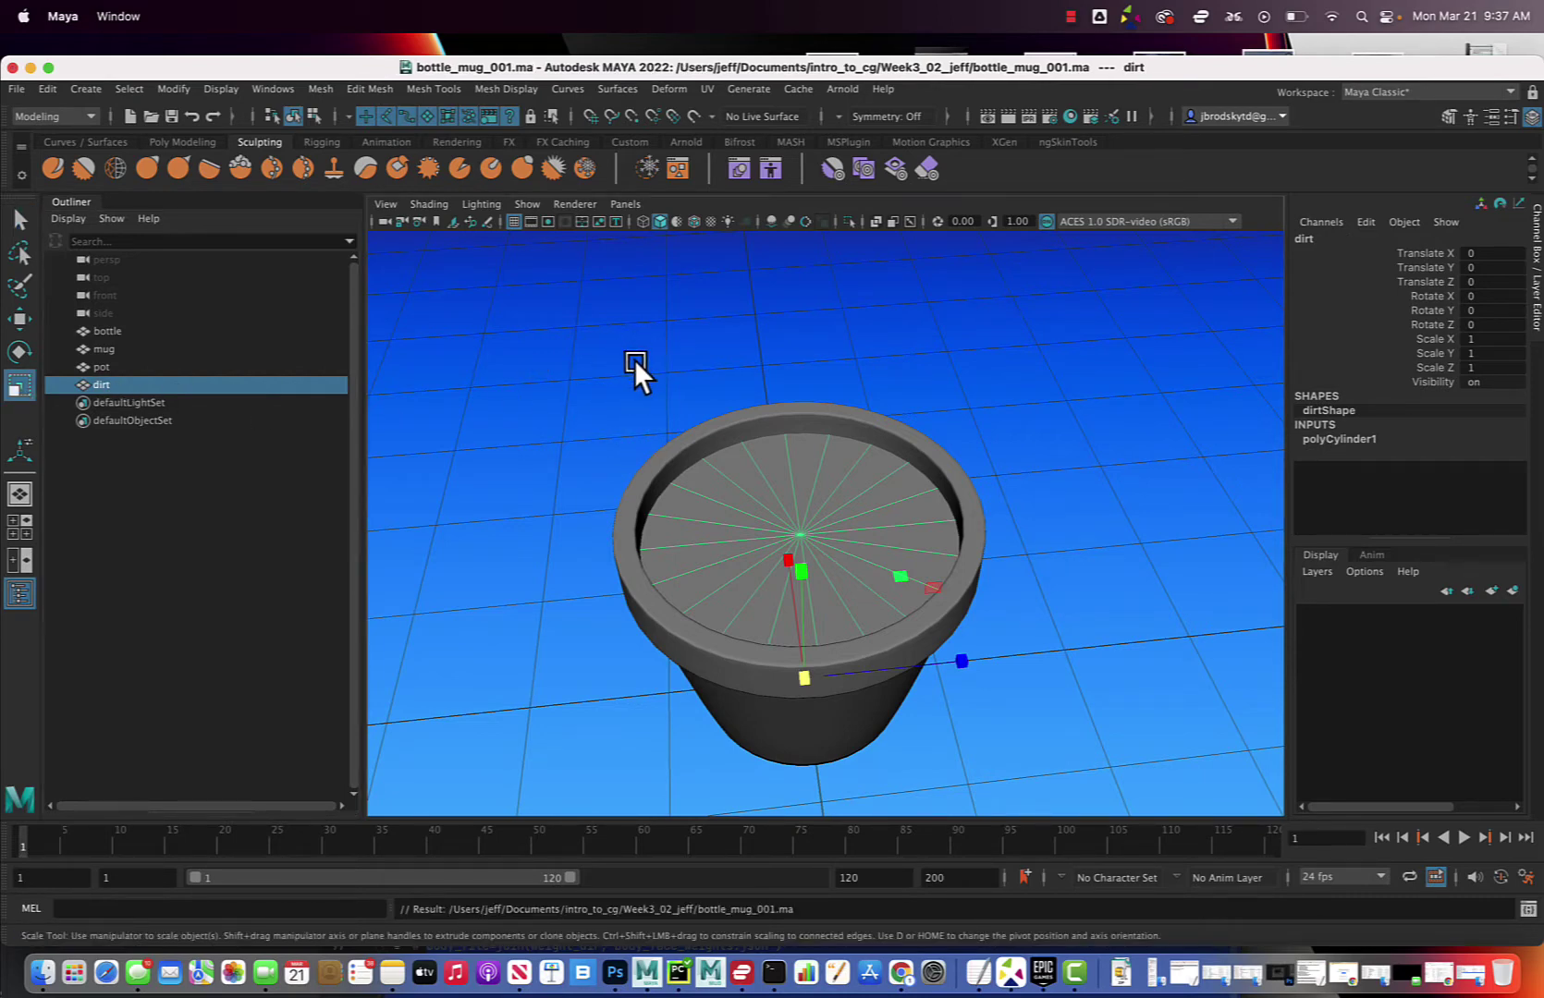
Create a polygon cone at the origin, beneath and inside the pot.
{"action": "left_click_drag", "start_coordinate": [634, 360], "coordinate": [641, 339], "text": "alt"}
{"action": "middle_click_drag", "start_coordinate": [631, 344], "coordinate": [565, 412], "text": "alt"}
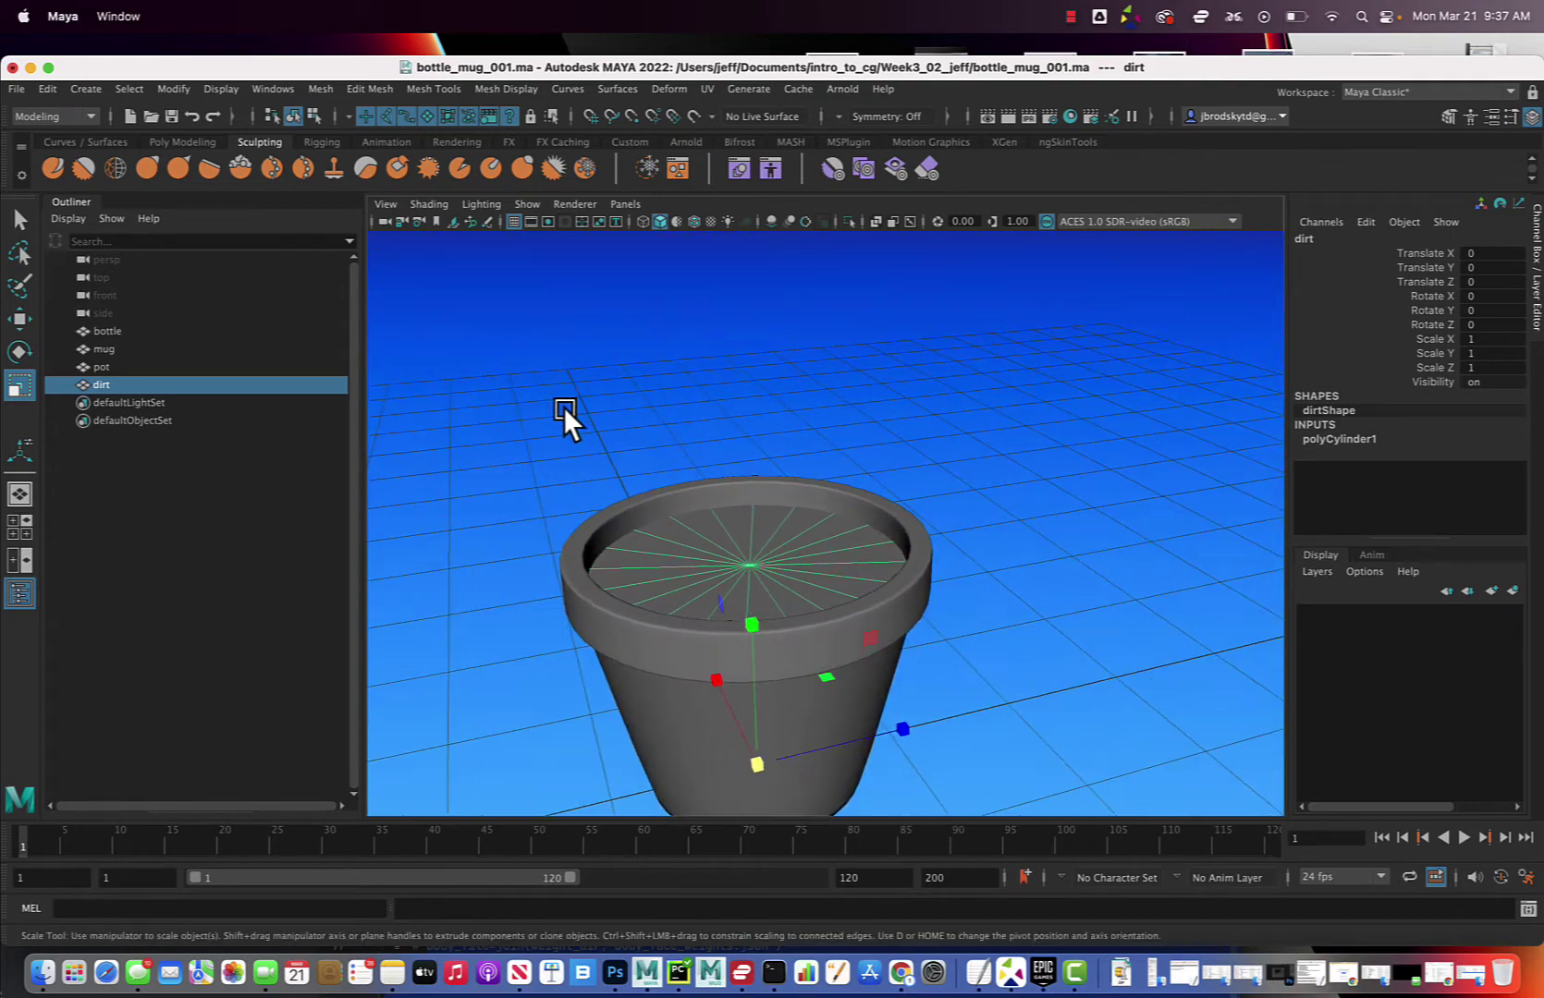
{"action": "middle_click_drag", "start_coordinate": [884, 381], "coordinate": [806, 464], "text": "alt"}
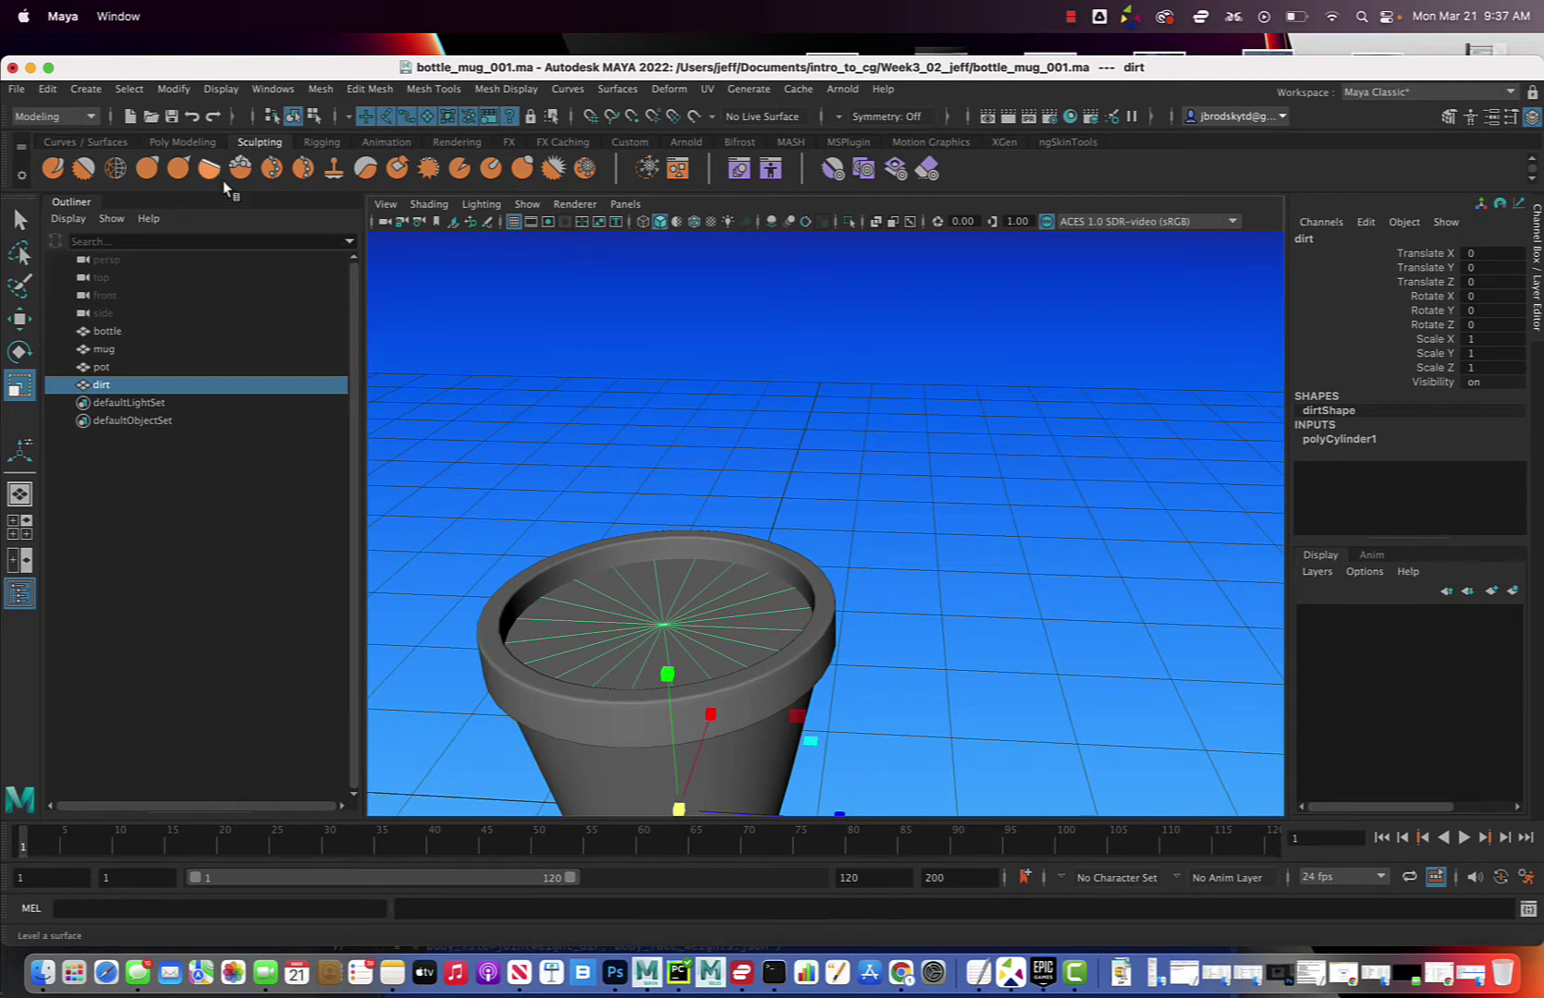
{"action": "left_click", "coordinate": [84, 88]}
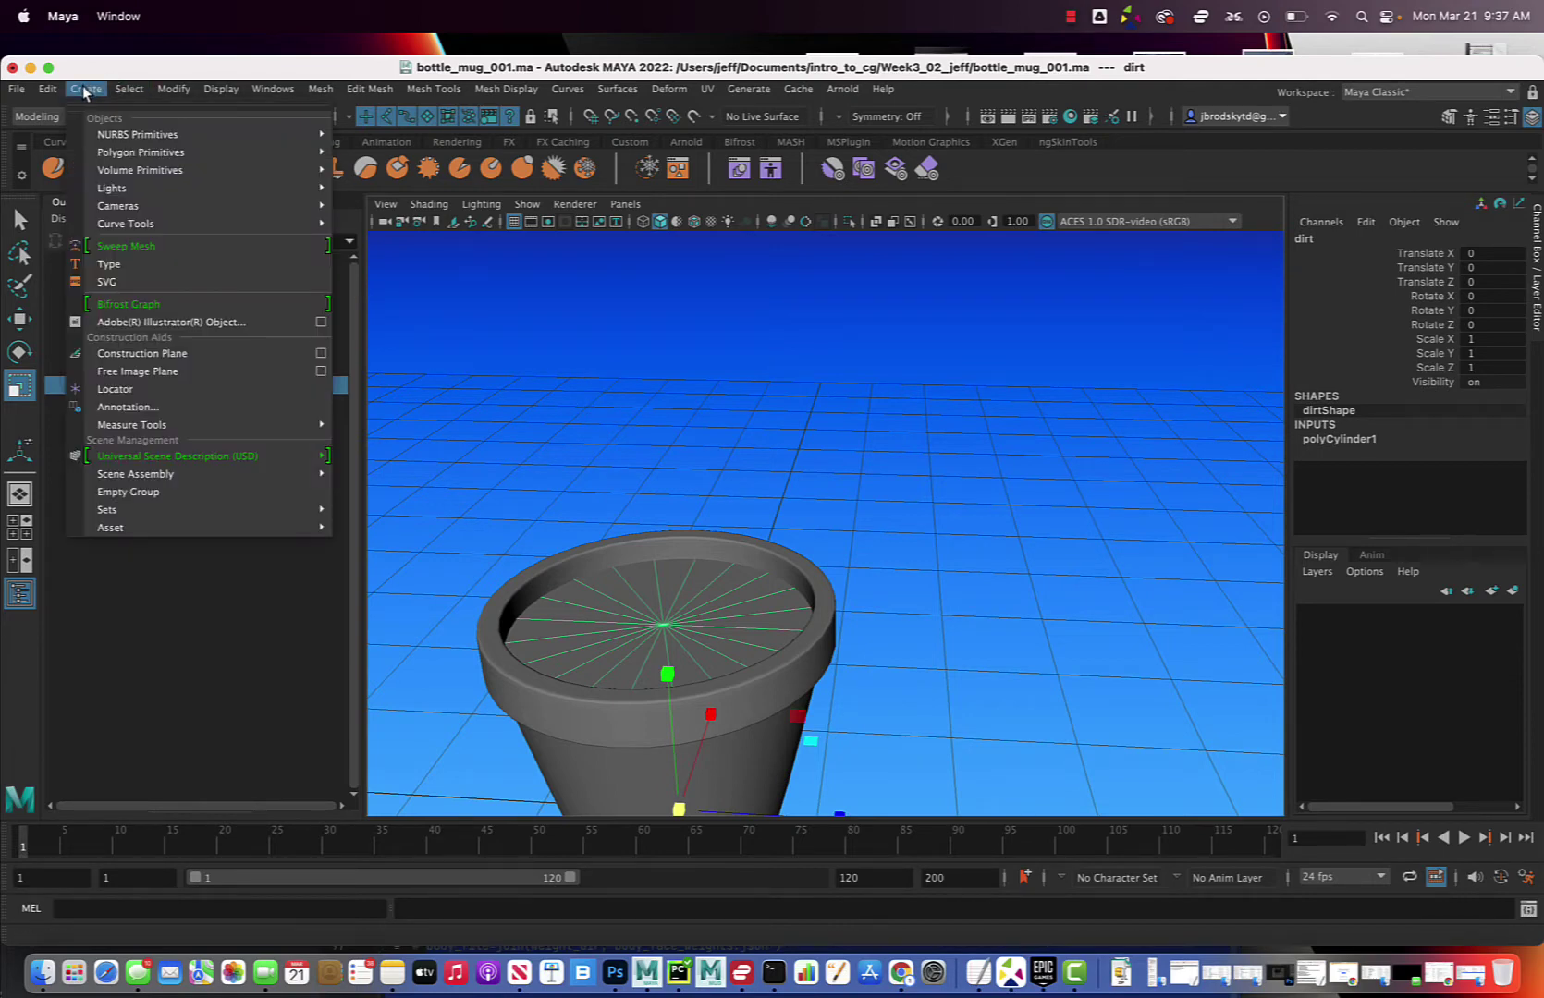
{"action": "mouse_move", "coordinate": [121, 153]}
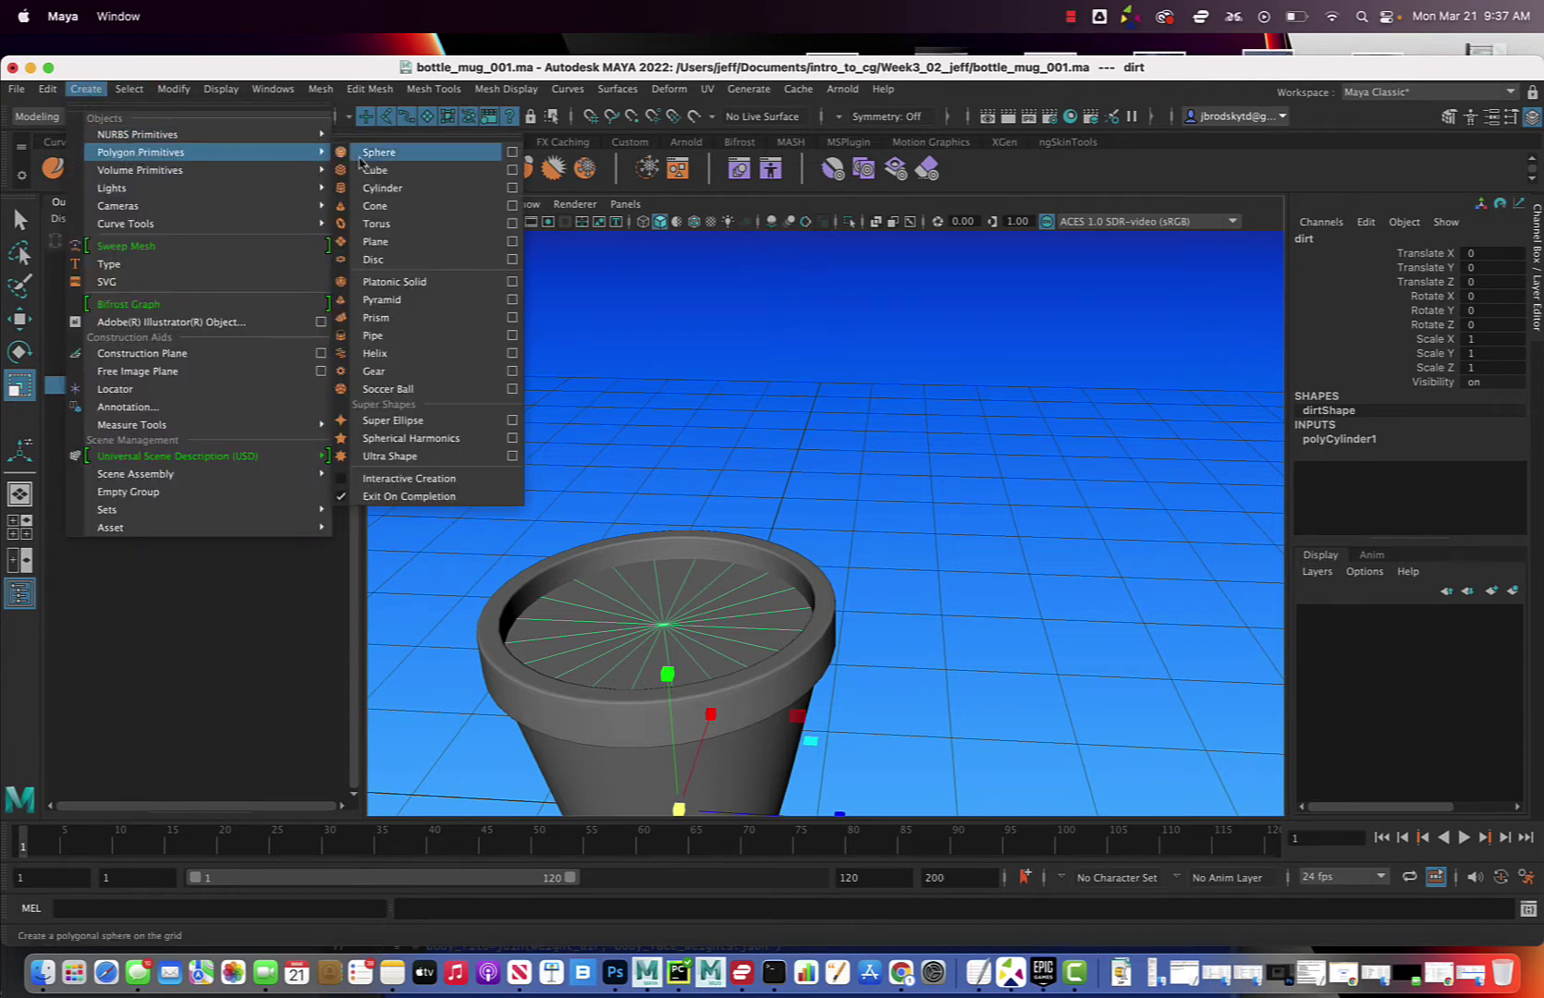
{"action": "left_click", "coordinate": [411, 205]}
{"action": "scroll", "coordinate": [868, 553], "scroll_direction": "down", "scroll_amount": 2}
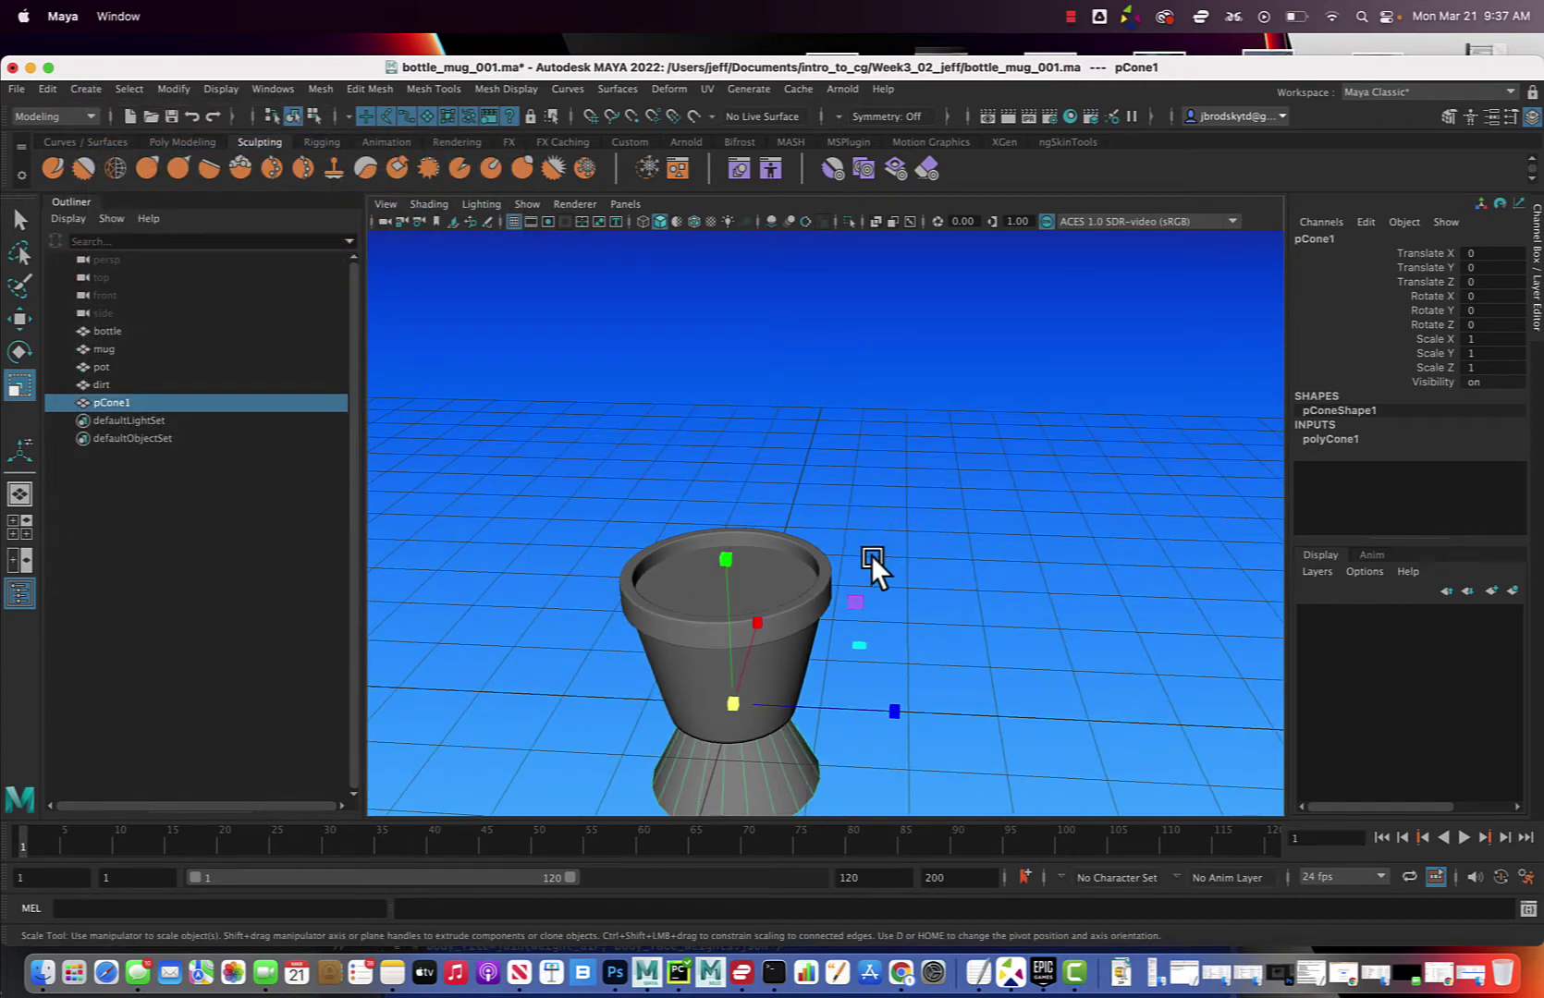
Display the scene in wireframe and set the cone's height subdivisions to 10.
{"action": "key", "text": "4"}
{"action": "middle_click_drag", "start_coordinate": [918, 630], "coordinate": [895, 426], "text": "alt"}
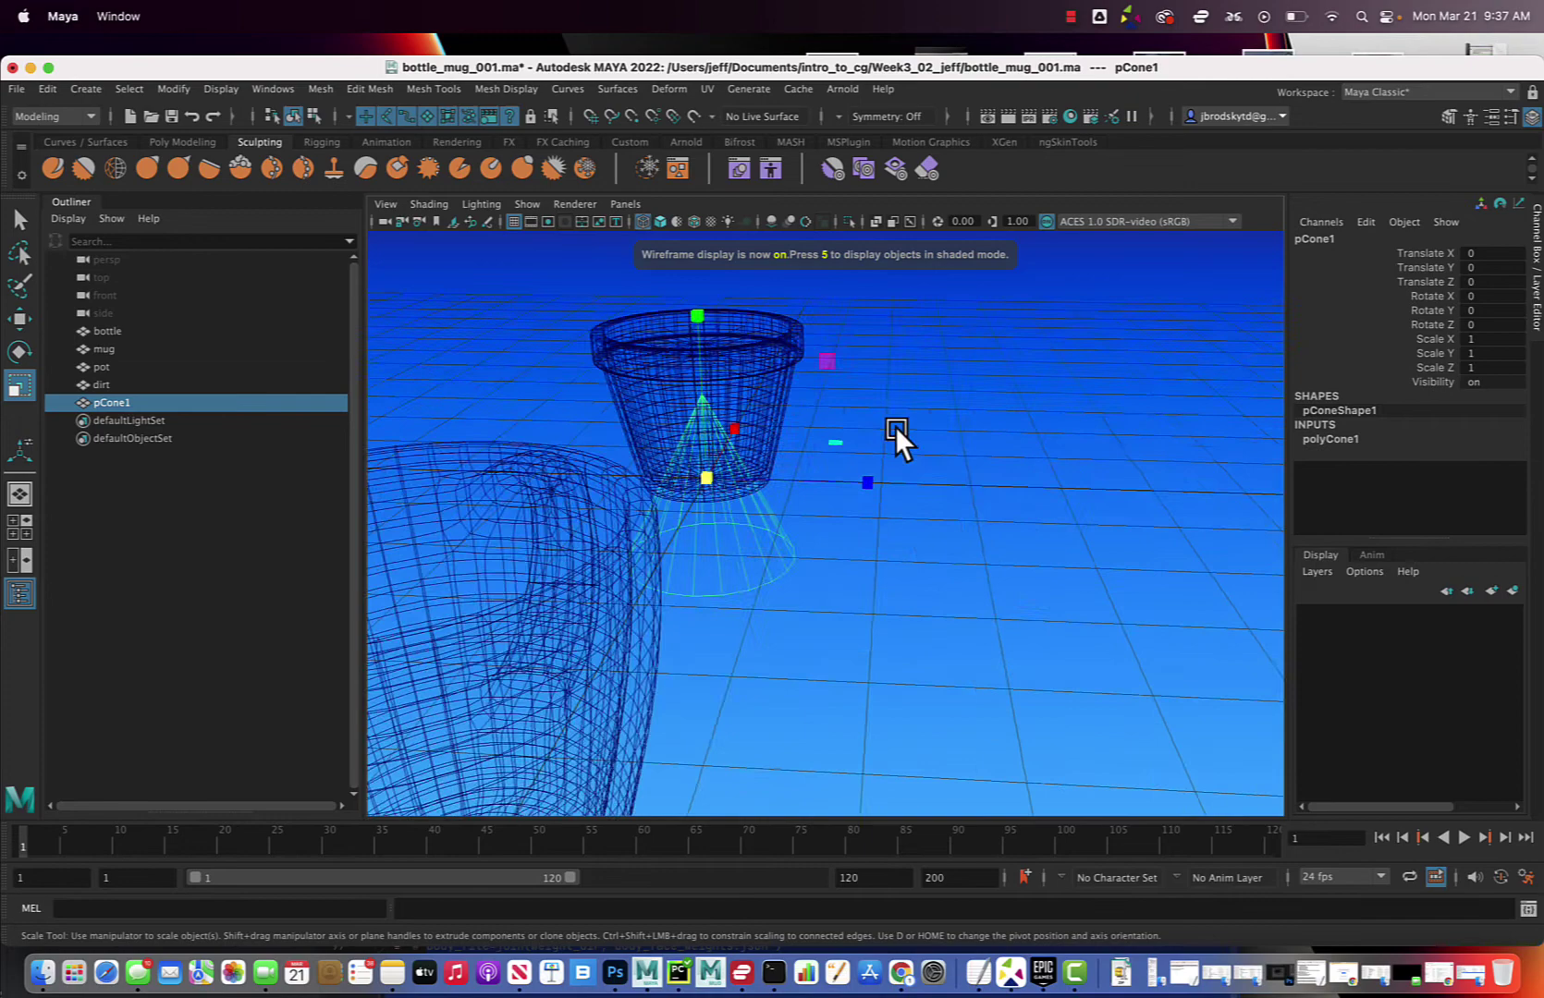
{"action": "left_click_drag", "start_coordinate": [895, 426], "coordinate": [880, 450], "text": "alt"}
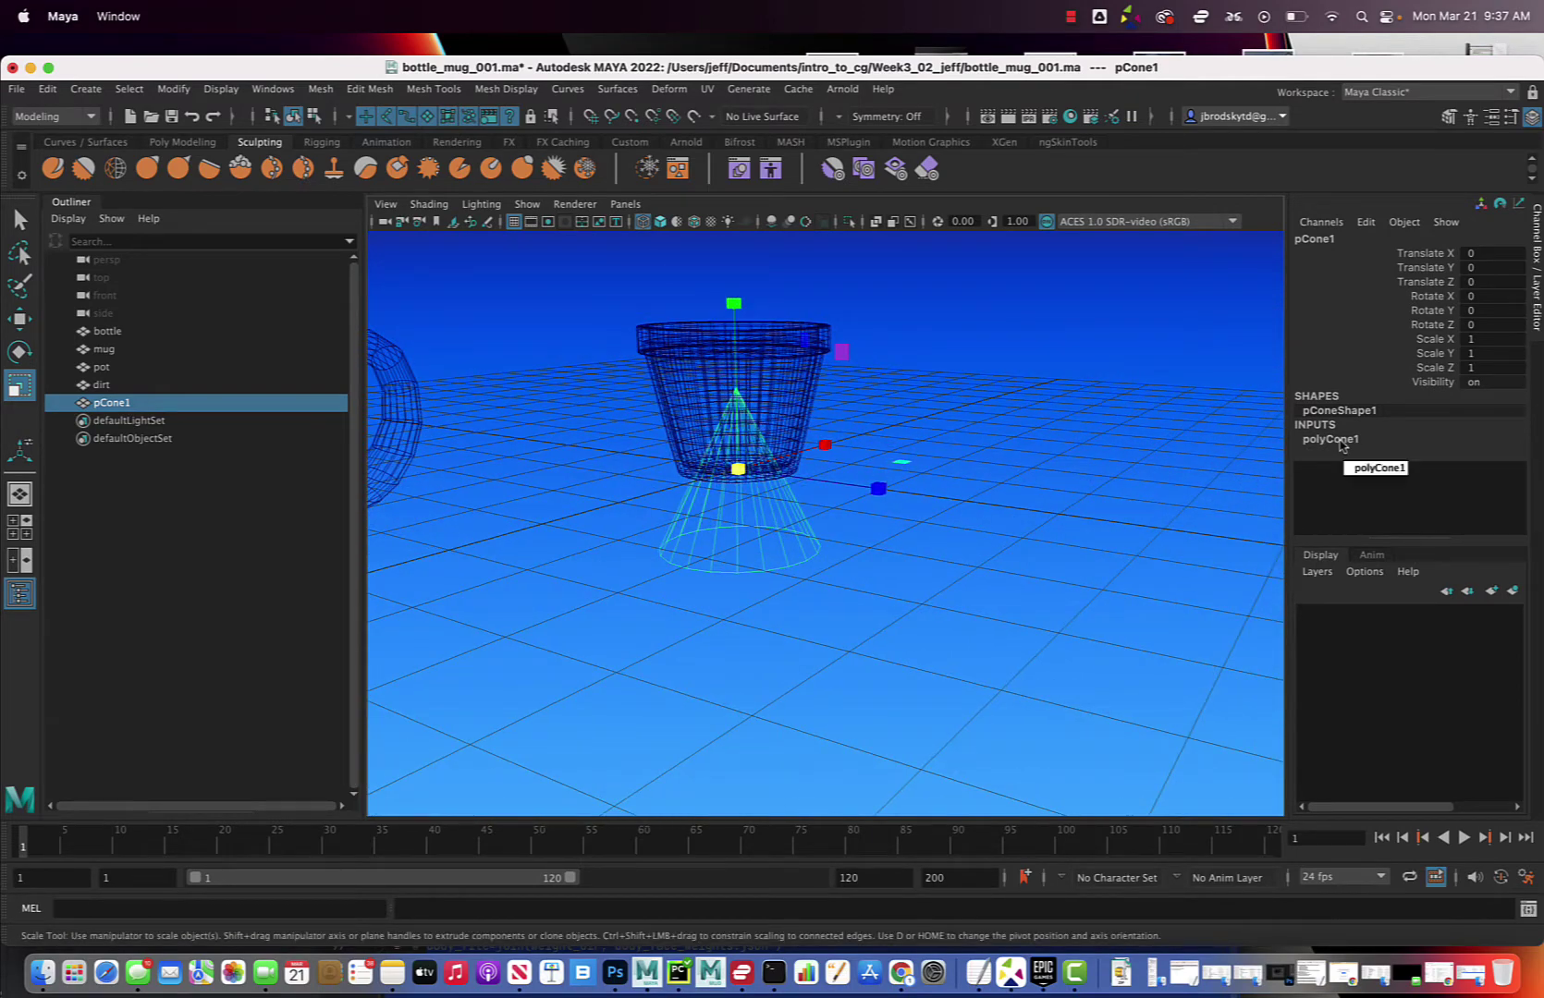
{"action": "left_click", "coordinate": [1339, 441]}
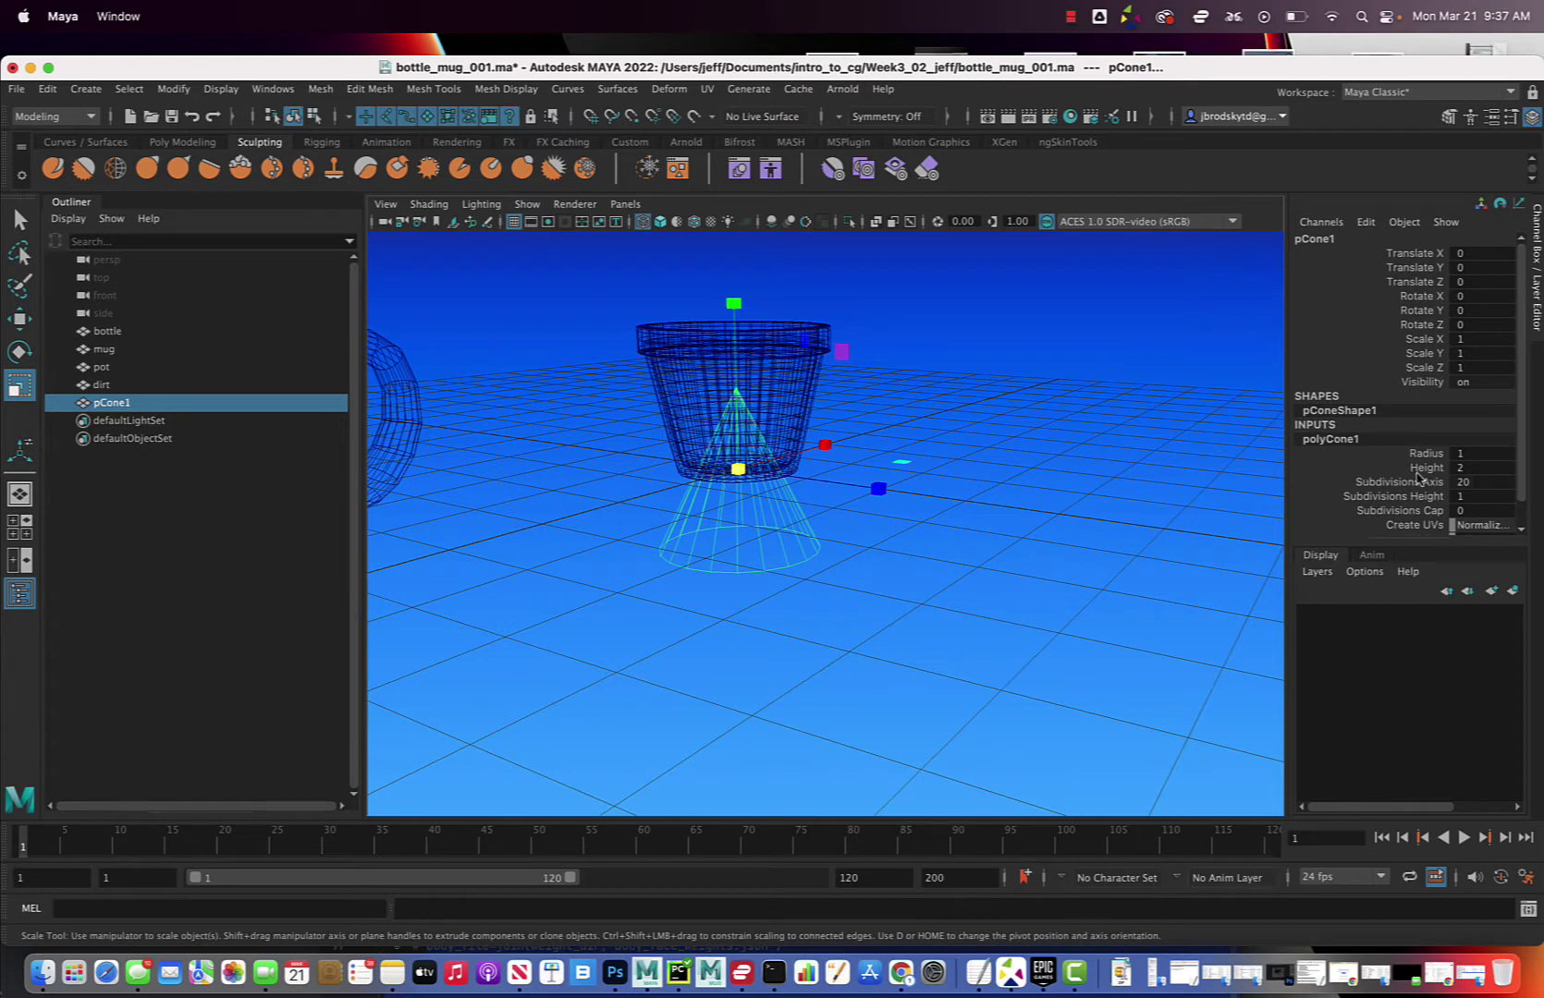
{"action": "double_click", "coordinate": [1476, 498]}
{"action": "type", "text": "10"}
{"action": "key", "text": "Return"}
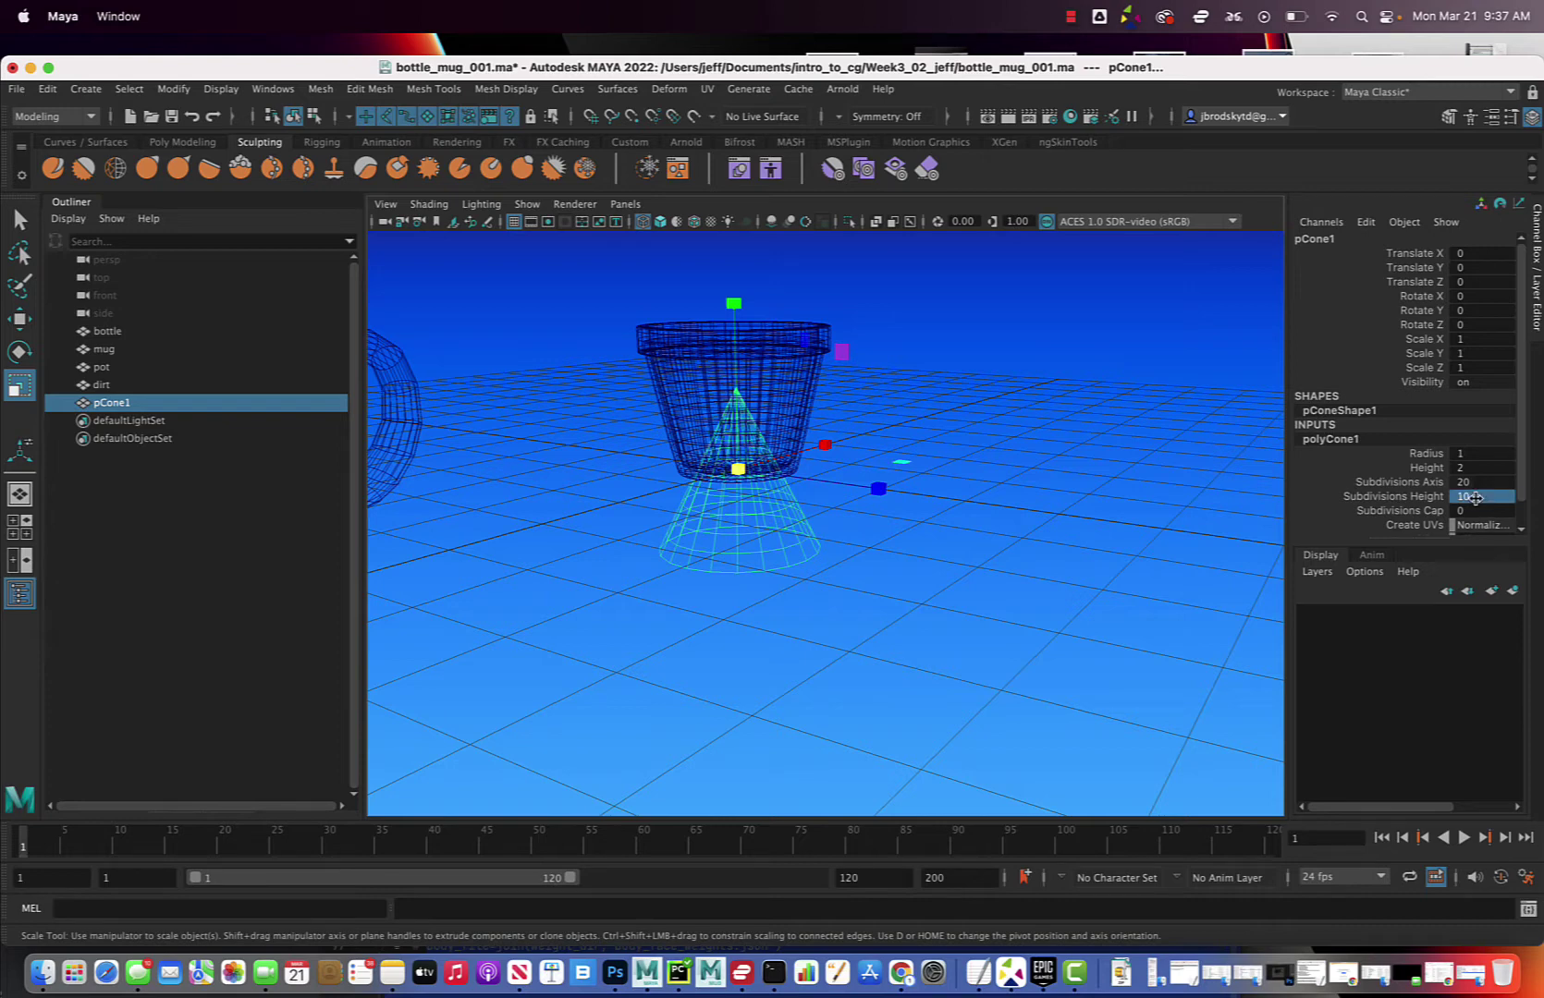
Thin the cone into a narrow spike by setting its radius to 0.05.
{"action": "left_click", "coordinate": [1425, 453]}
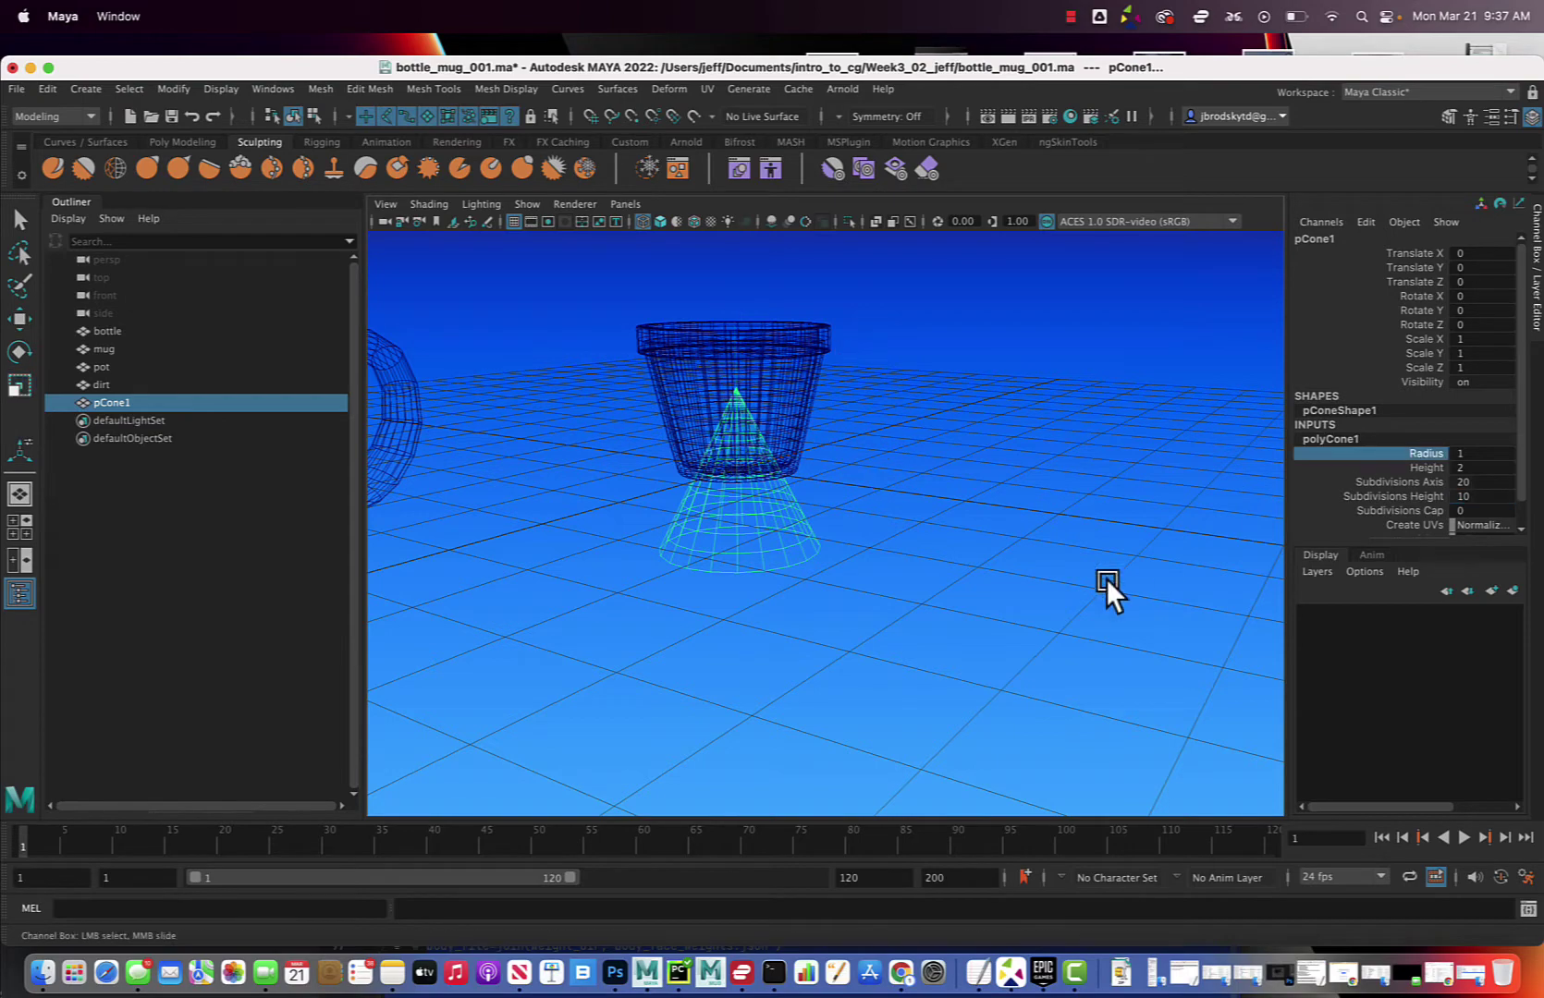
{"action": "middle_click_drag", "start_coordinate": [1106, 578], "coordinate": [1105, 579]}
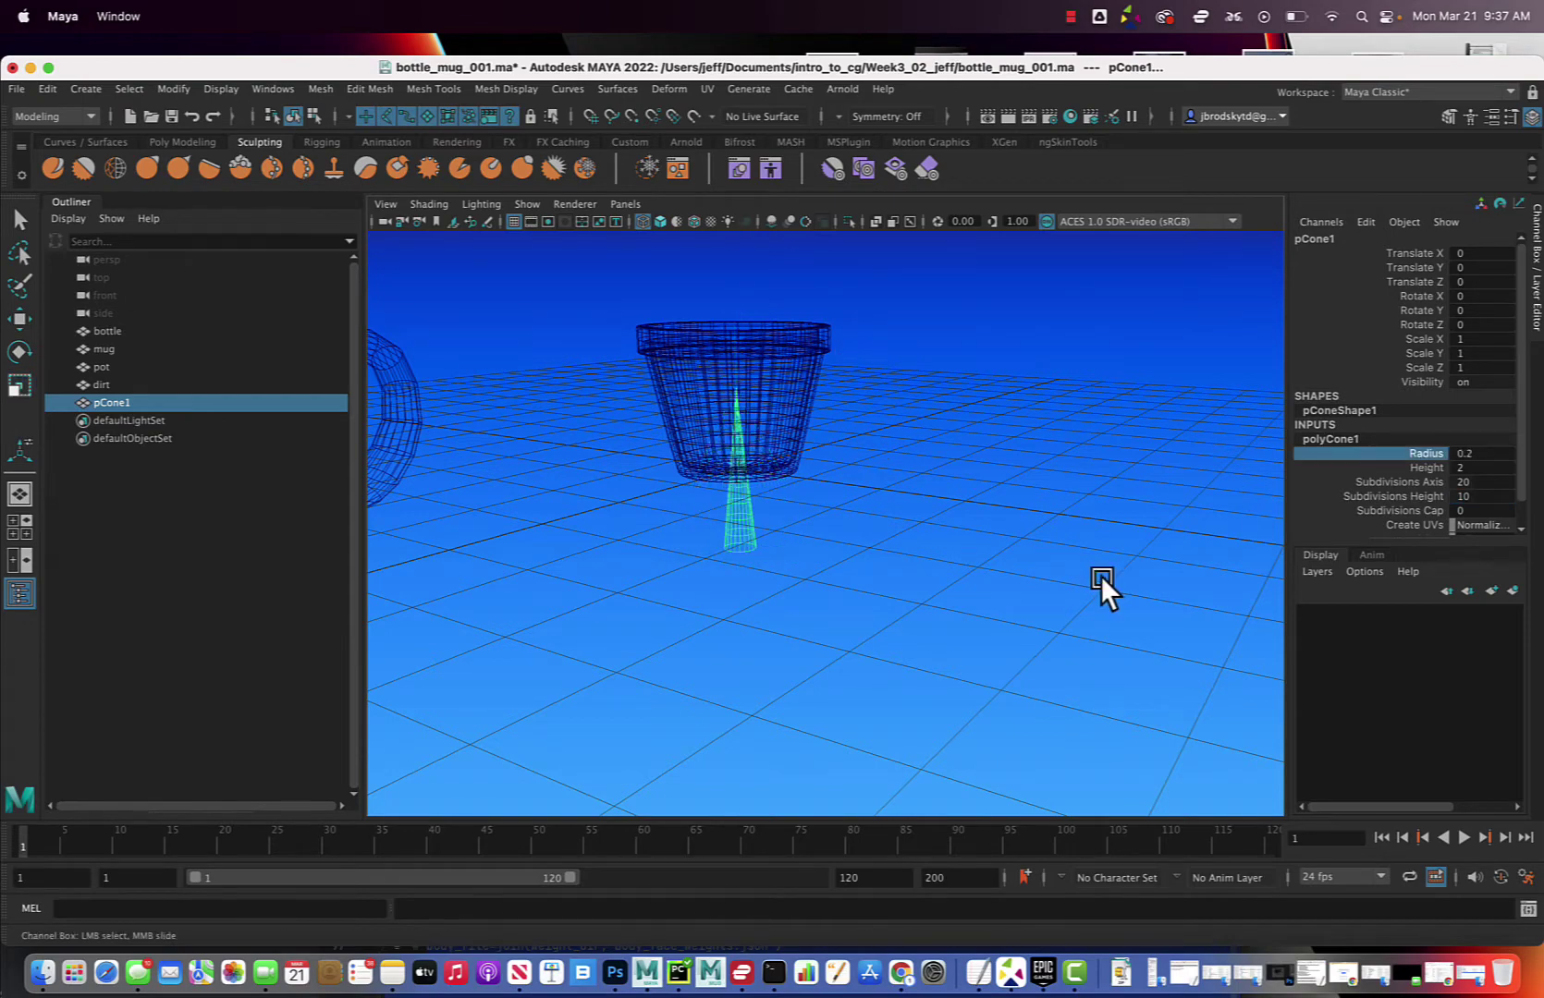
{"action": "scroll", "coordinate": [1100, 575], "scroll_direction": "up", "scroll_amount": 5}
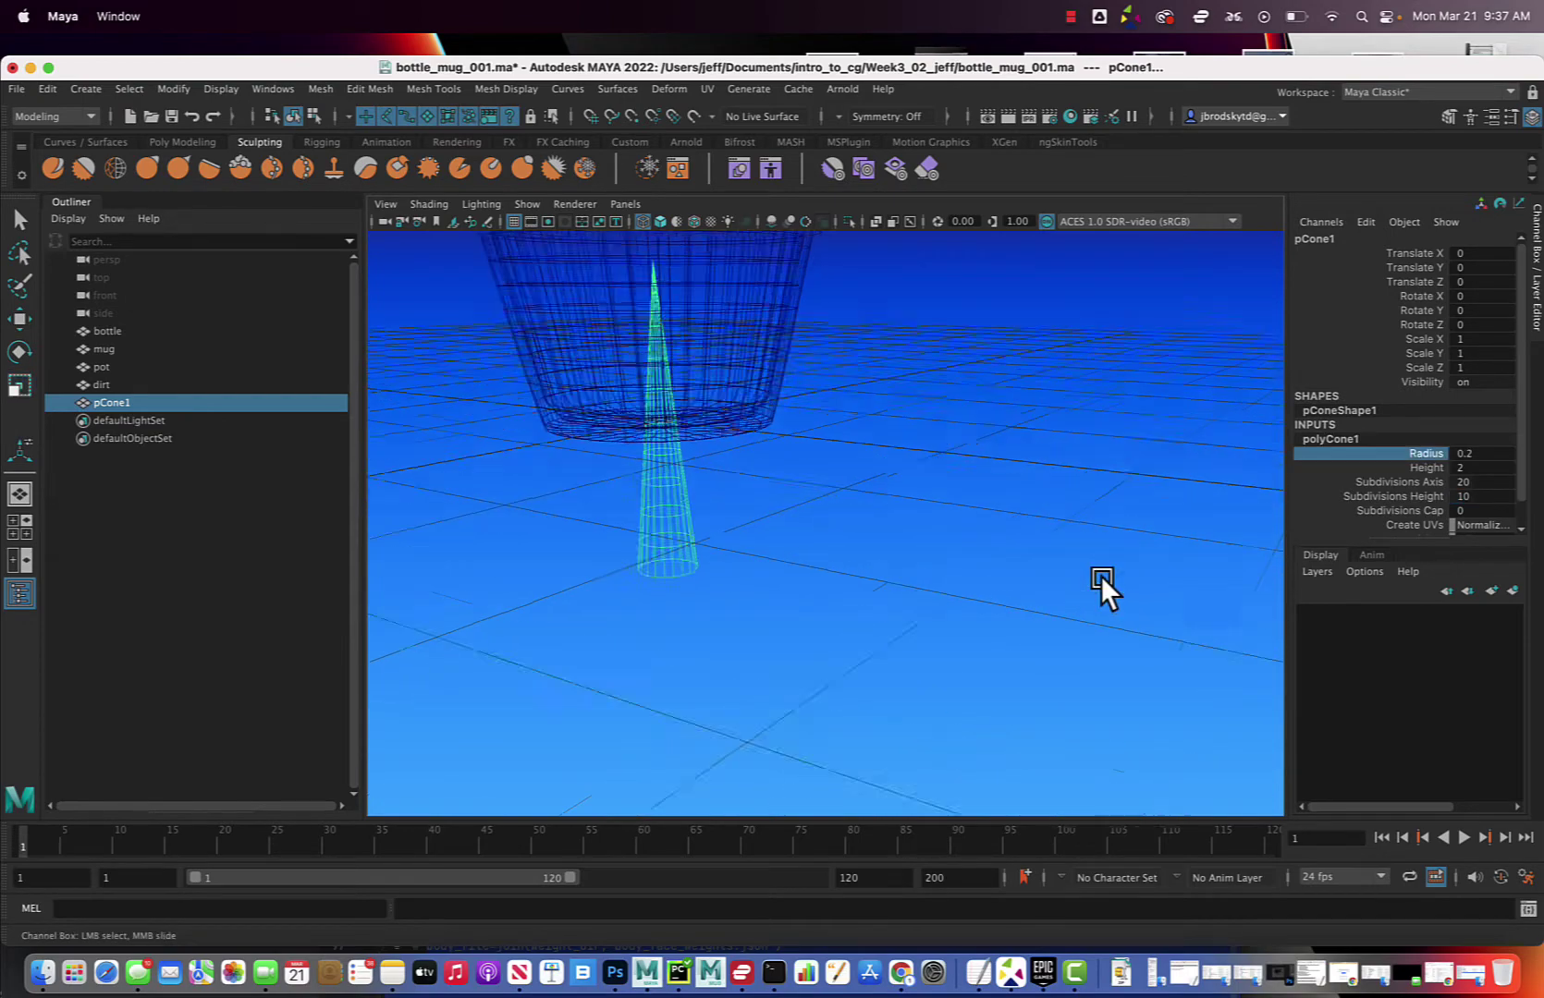
{"action": "left_click", "coordinate": [1496, 455]}
{"action": "key", "text": "BackSpace"}
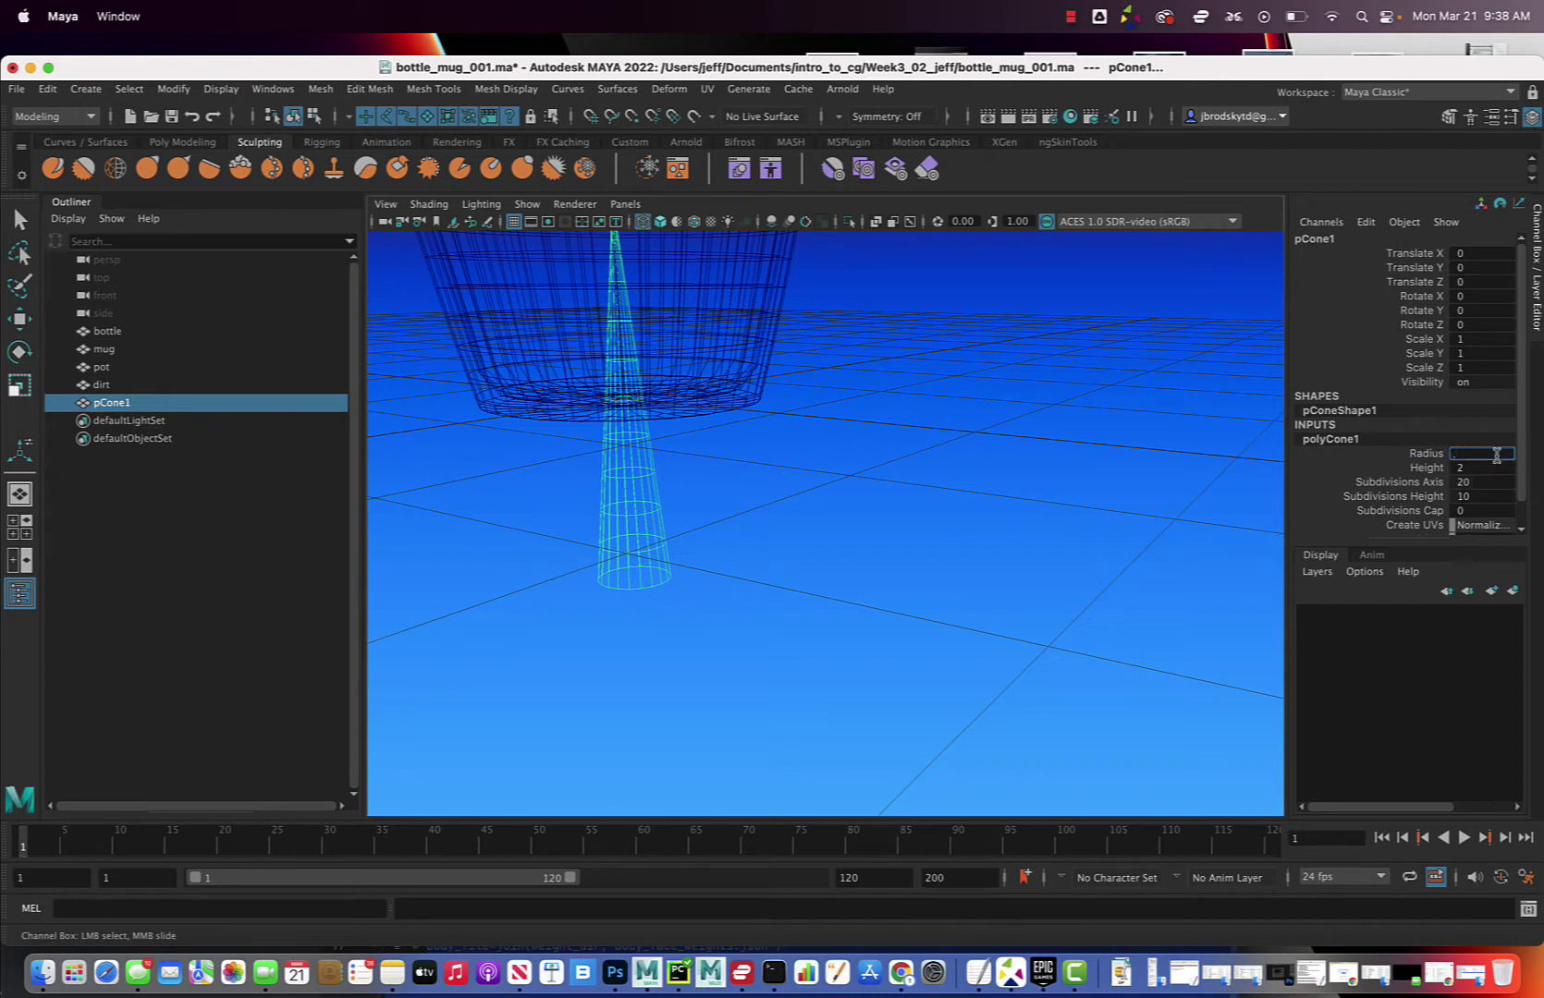
{"action": "type", "text": "0.05"}
{"action": "key", "text": "Return"}
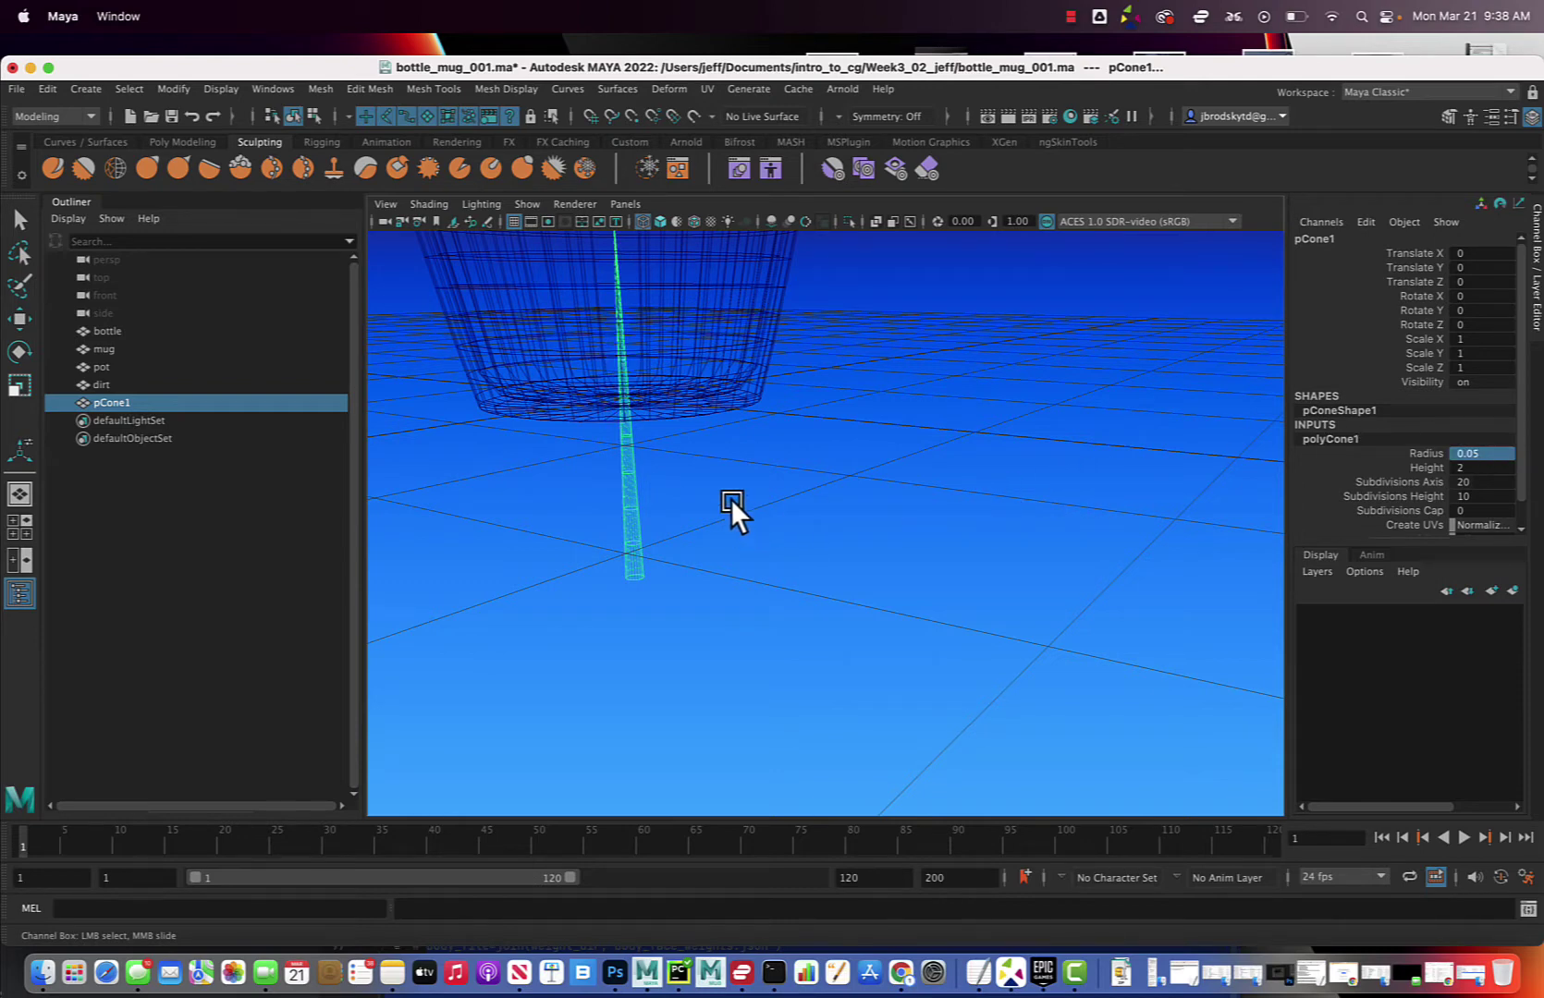
Check the thin cone in shaded display, return to wireframe and select all of the cone's vertices.
{"action": "key", "text": "r"}
{"action": "left_click", "coordinate": [756, 500]}
{"action": "left_click", "coordinate": [632, 504]}
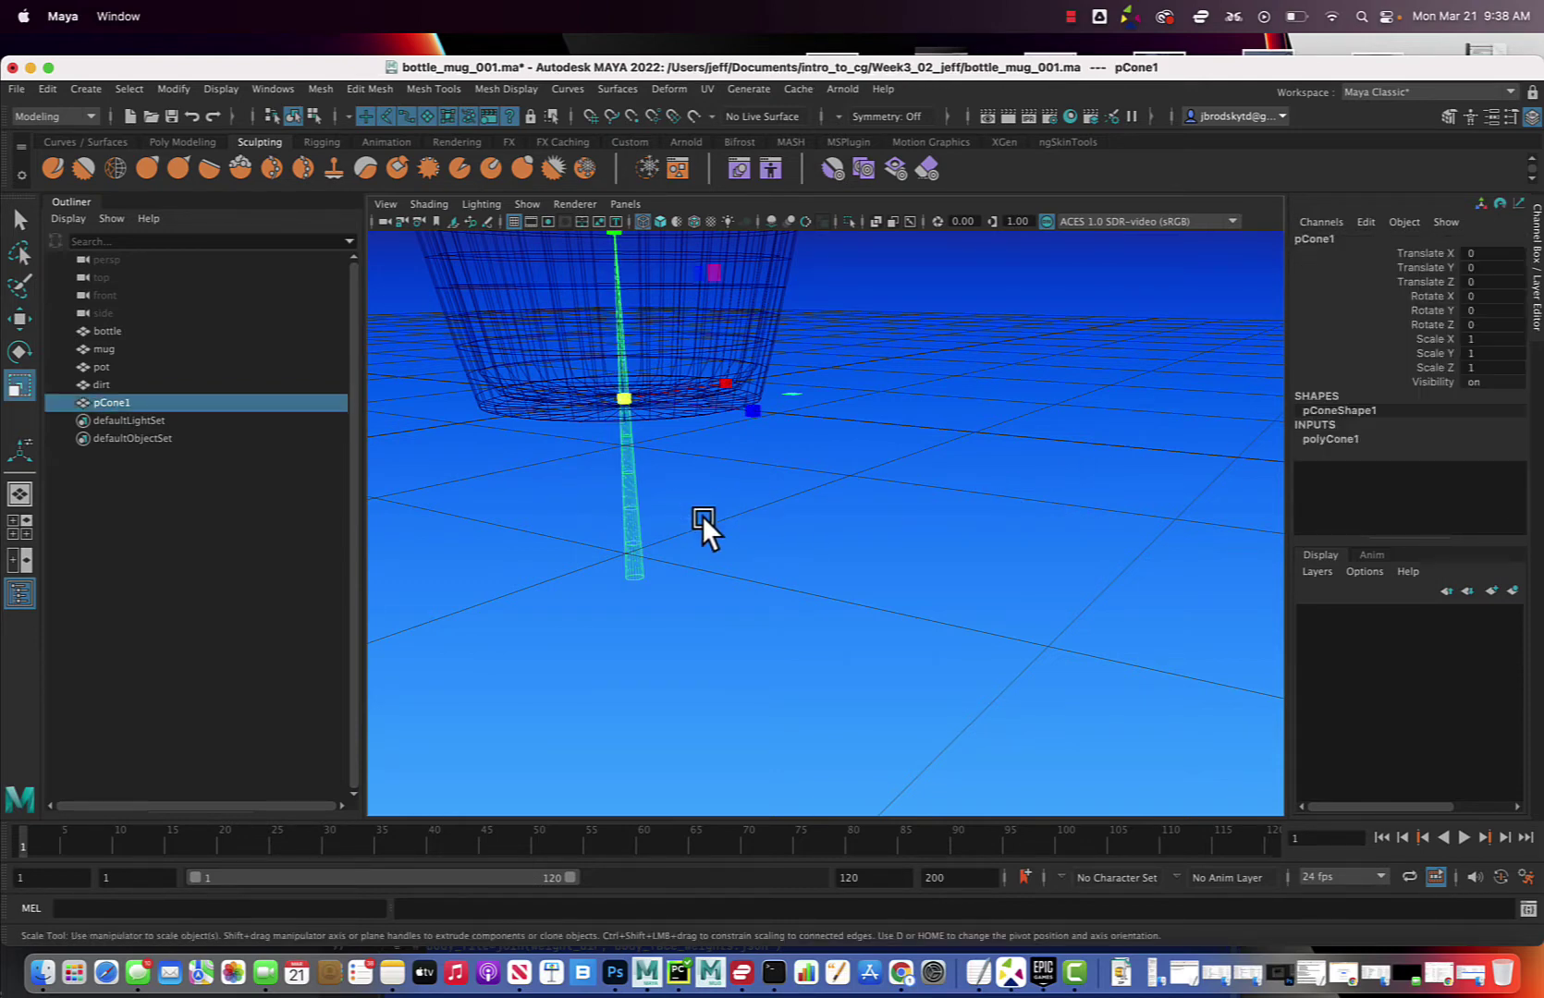
{"action": "key", "text": "5"}
{"action": "scroll", "coordinate": [708, 521], "scroll_direction": "down", "scroll_amount": 5}
{"action": "scroll", "coordinate": [709, 521], "scroll_direction": "up", "scroll_amount": 2}
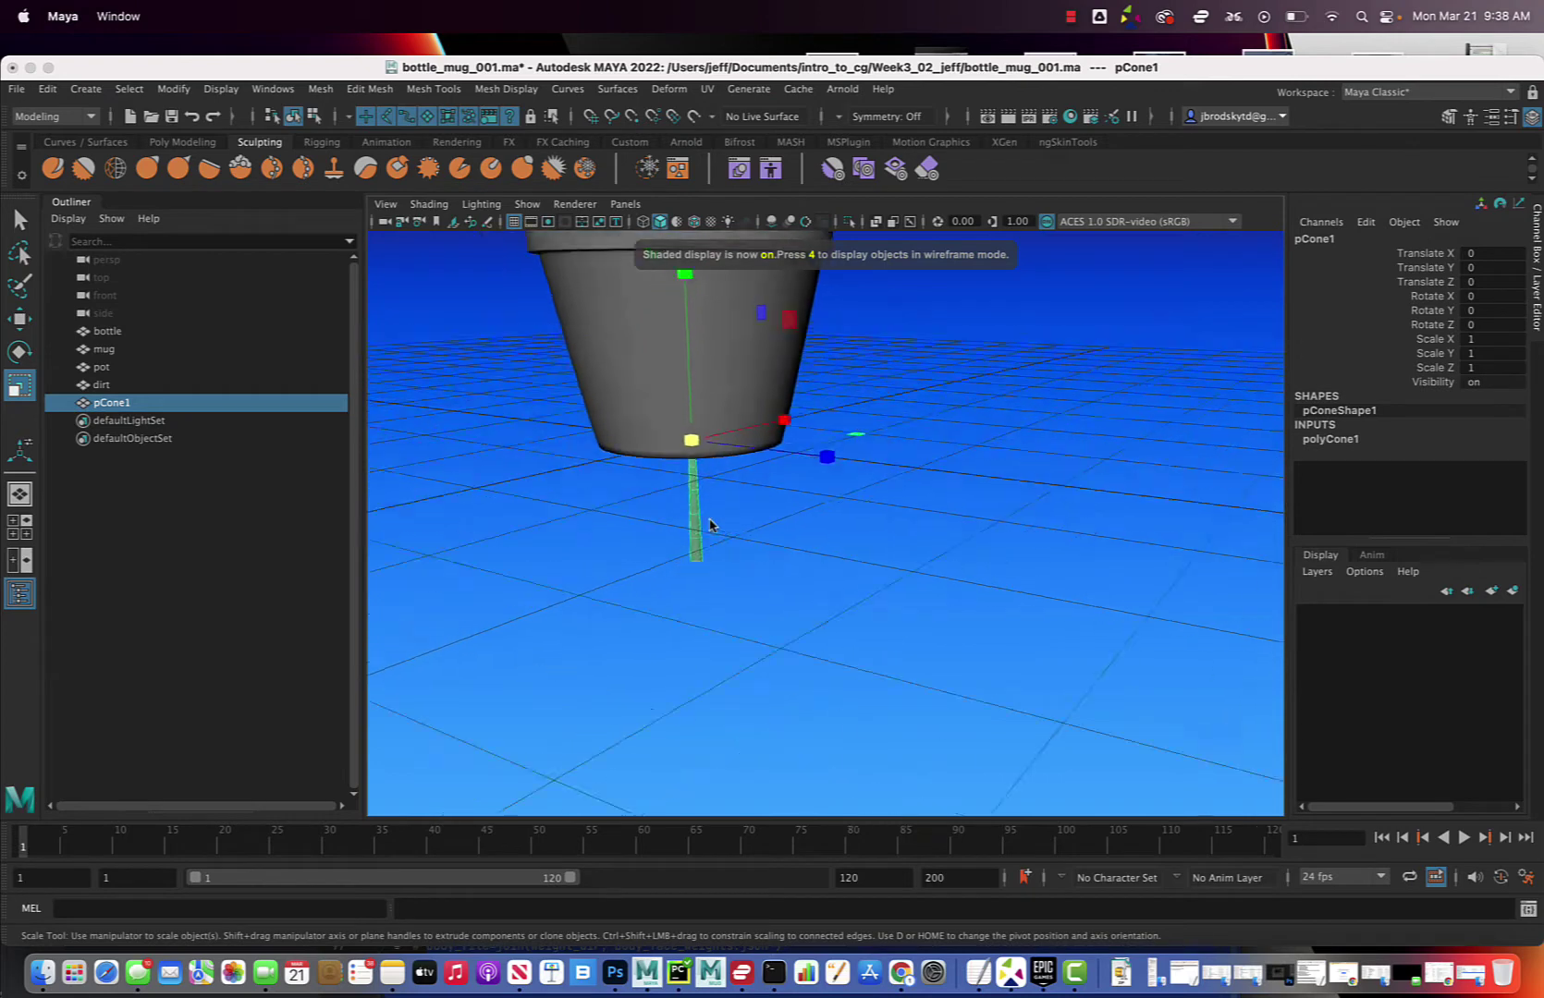
{"action": "scroll", "coordinate": [710, 525], "scroll_direction": "down", "scroll_amount": 2}
{"action": "key", "text": "4"}
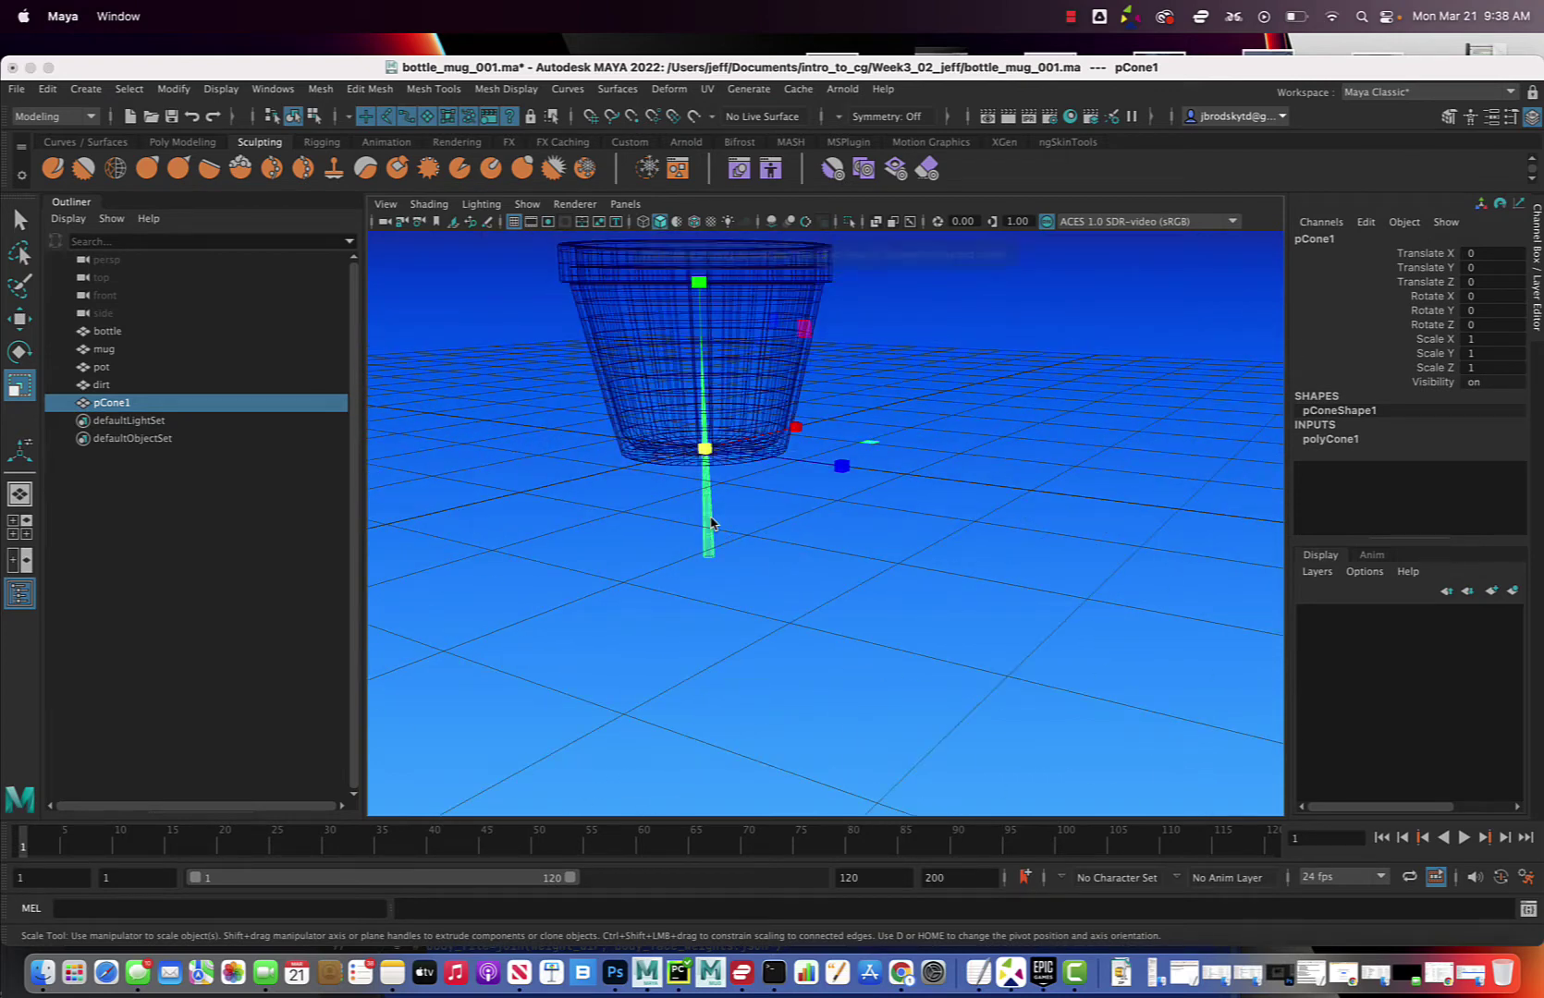
{"action": "right_click_drag", "start_coordinate": [708, 523], "coordinate": [649, 487]}
{"action": "left_click_drag", "start_coordinate": [649, 486], "coordinate": [754, 630], "text": "alt"}
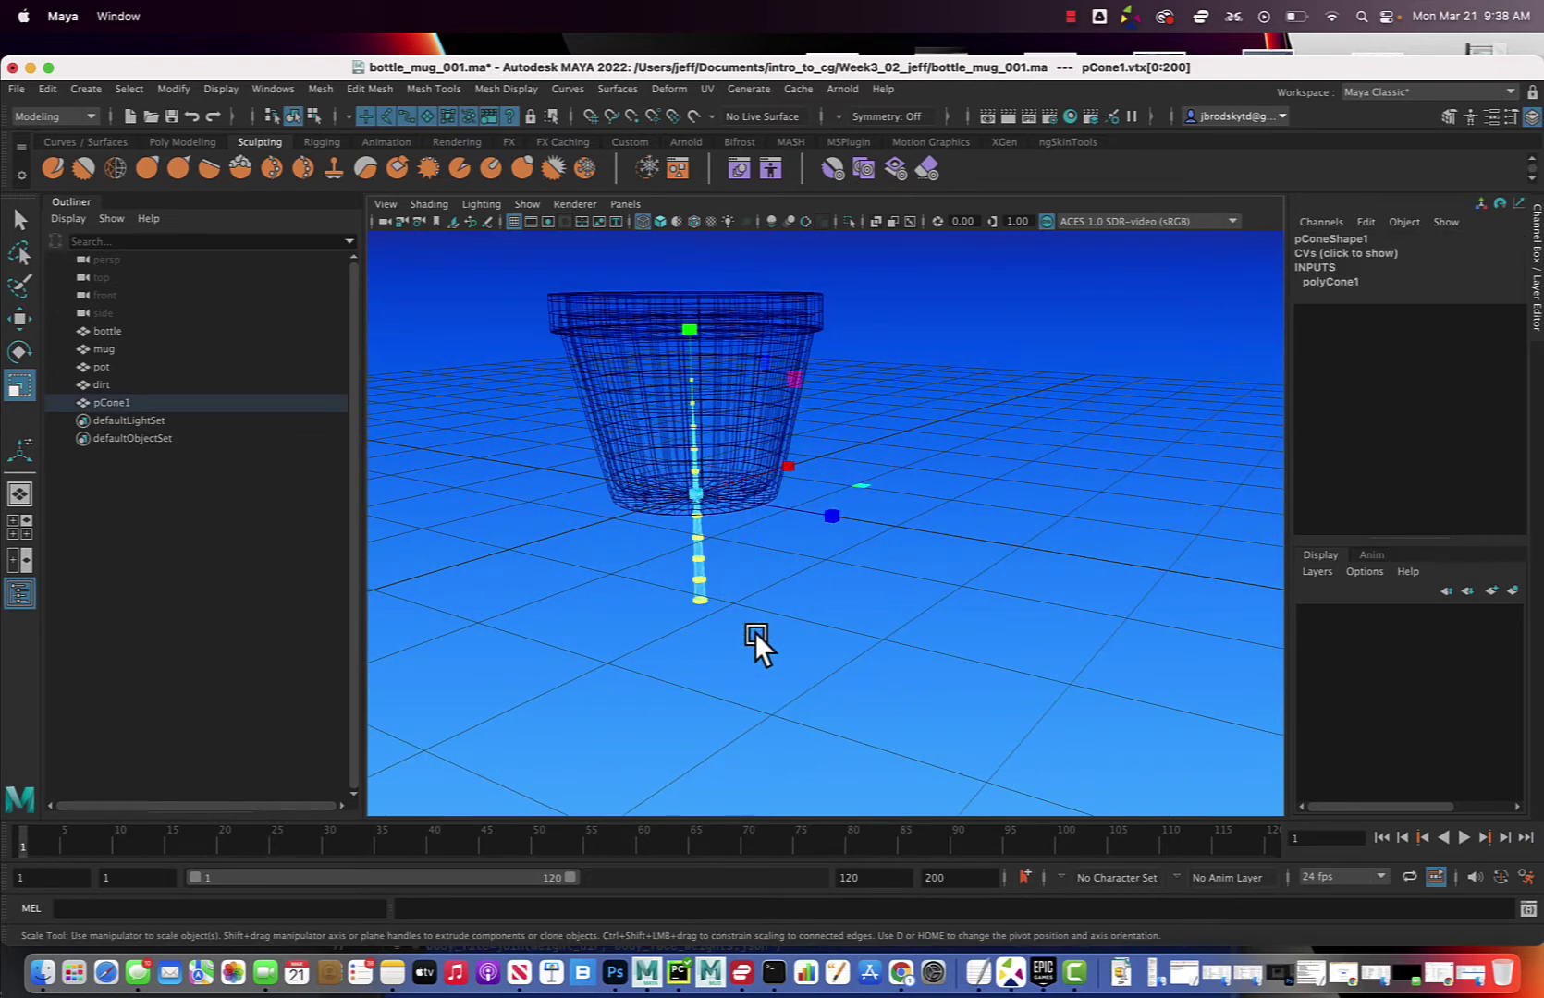
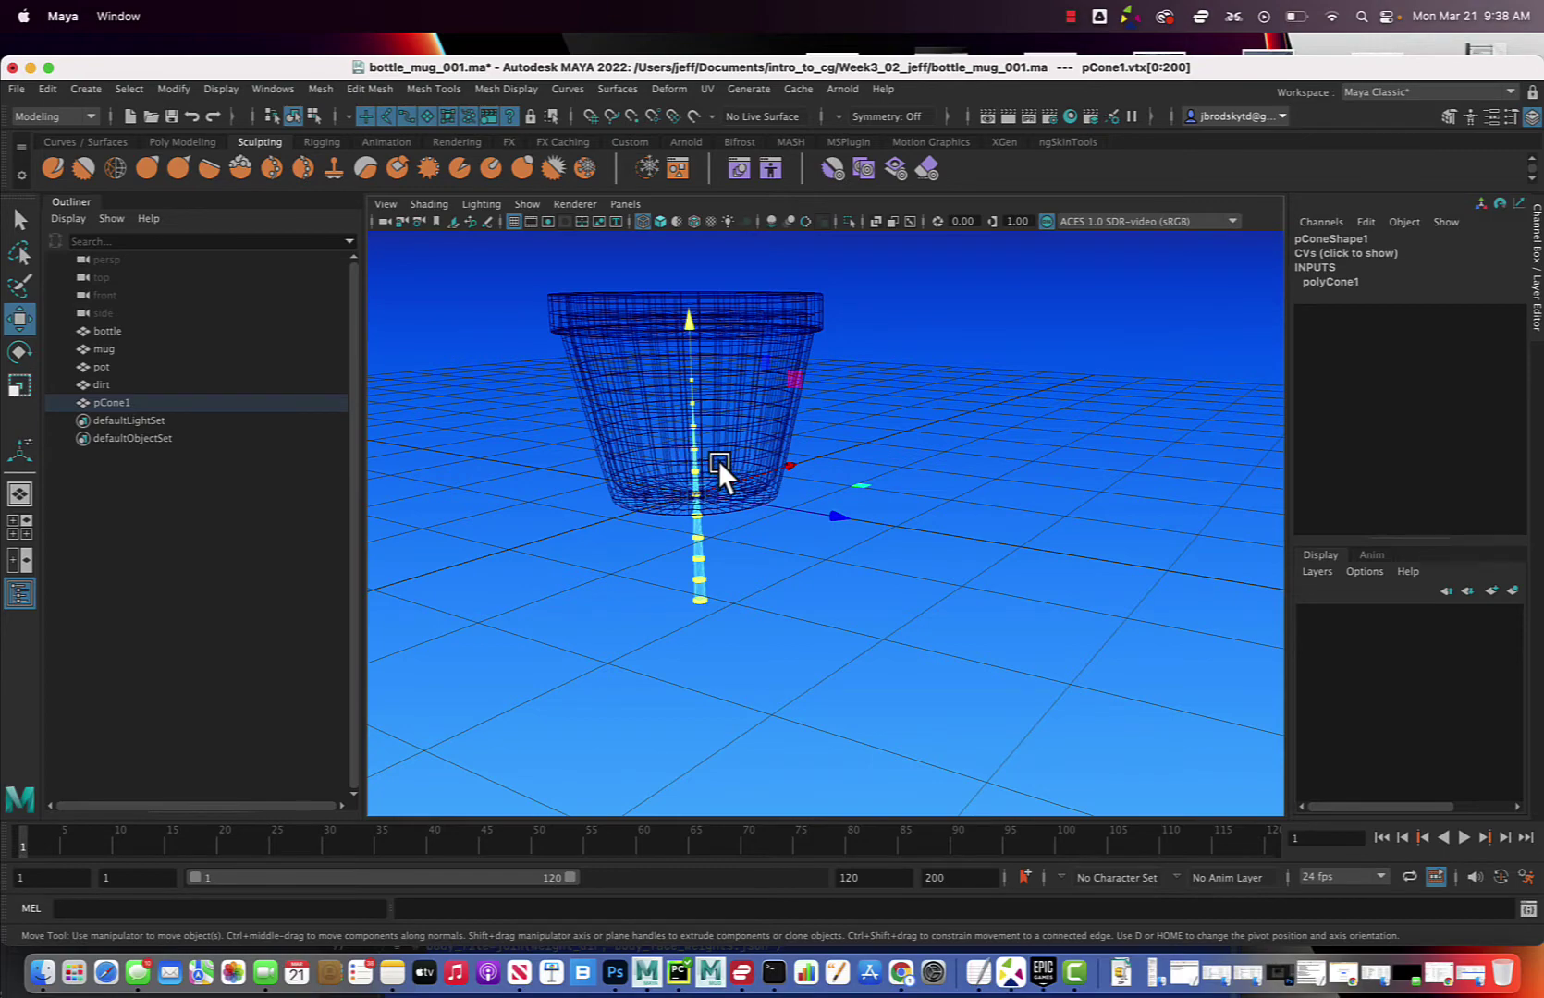
Raise the cone's vertices until its base rests on the dirt surface and display the scene shaded.
{"action": "left_click_drag", "start_coordinate": [748, 422], "coordinate": [746, 546], "text": "alt"}
{"action": "left_click_drag", "start_coordinate": [690, 451], "coordinate": [767, 161]}
{"action": "left_click_drag", "start_coordinate": [904, 518], "coordinate": [919, 530], "text": "alt"}
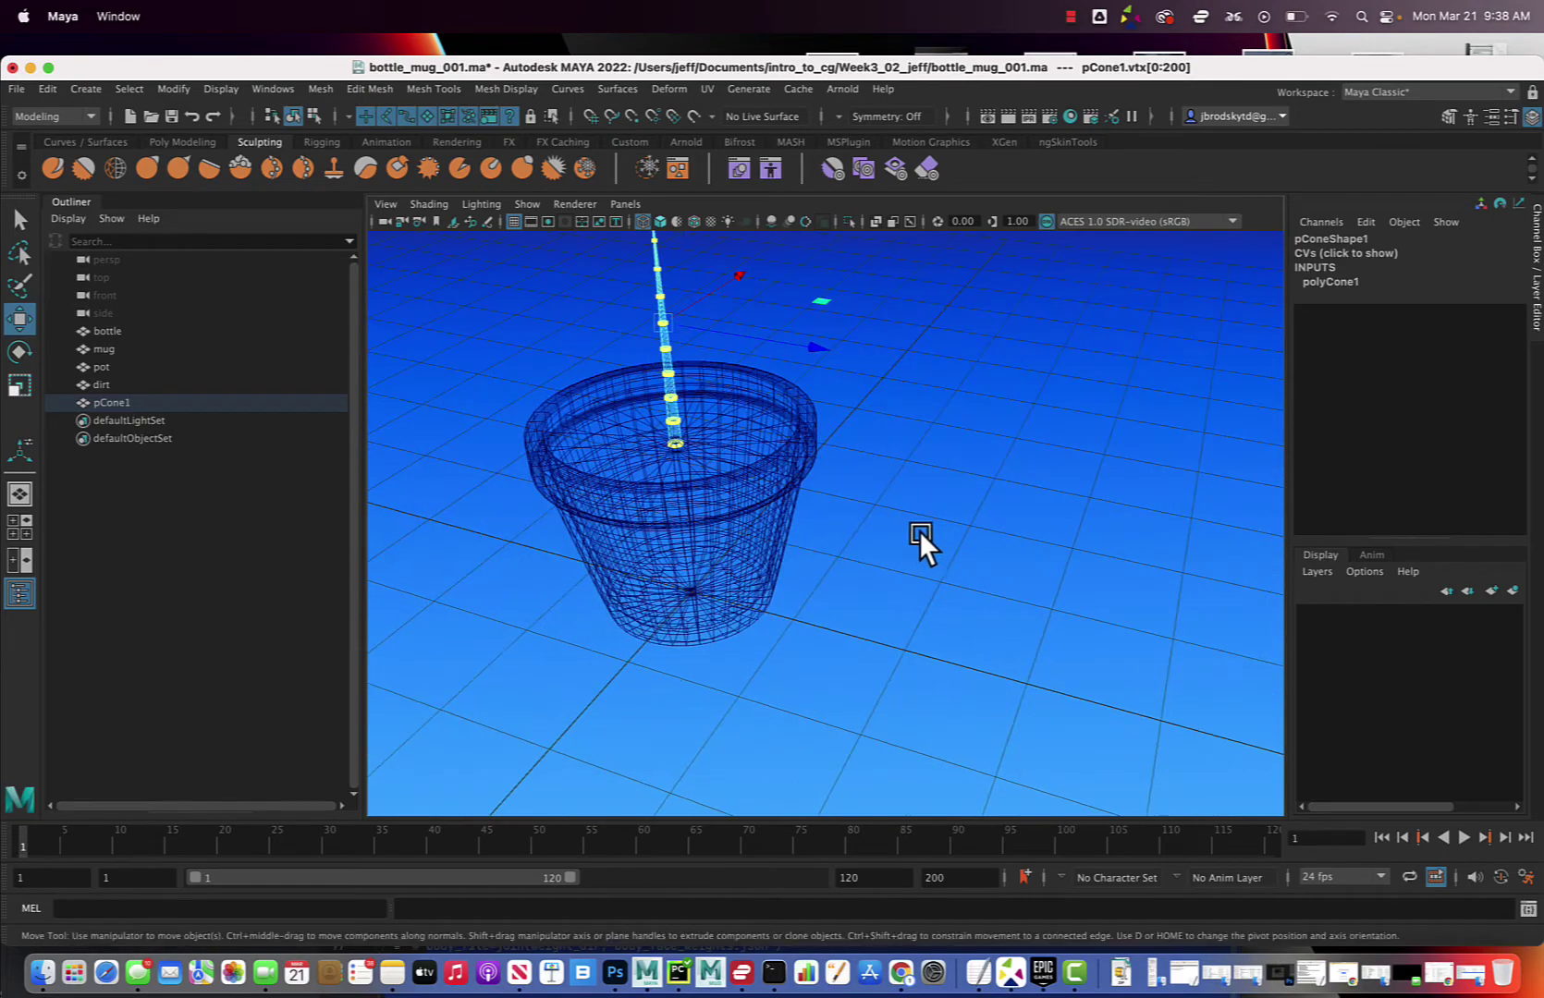
{"action": "key", "text": "5"}
{"action": "right_click_drag", "start_coordinate": [919, 532], "coordinate": [907, 545], "text": "alt"}
{"action": "left_click_drag", "start_coordinate": [907, 545], "coordinate": [905, 634], "text": "alt"}
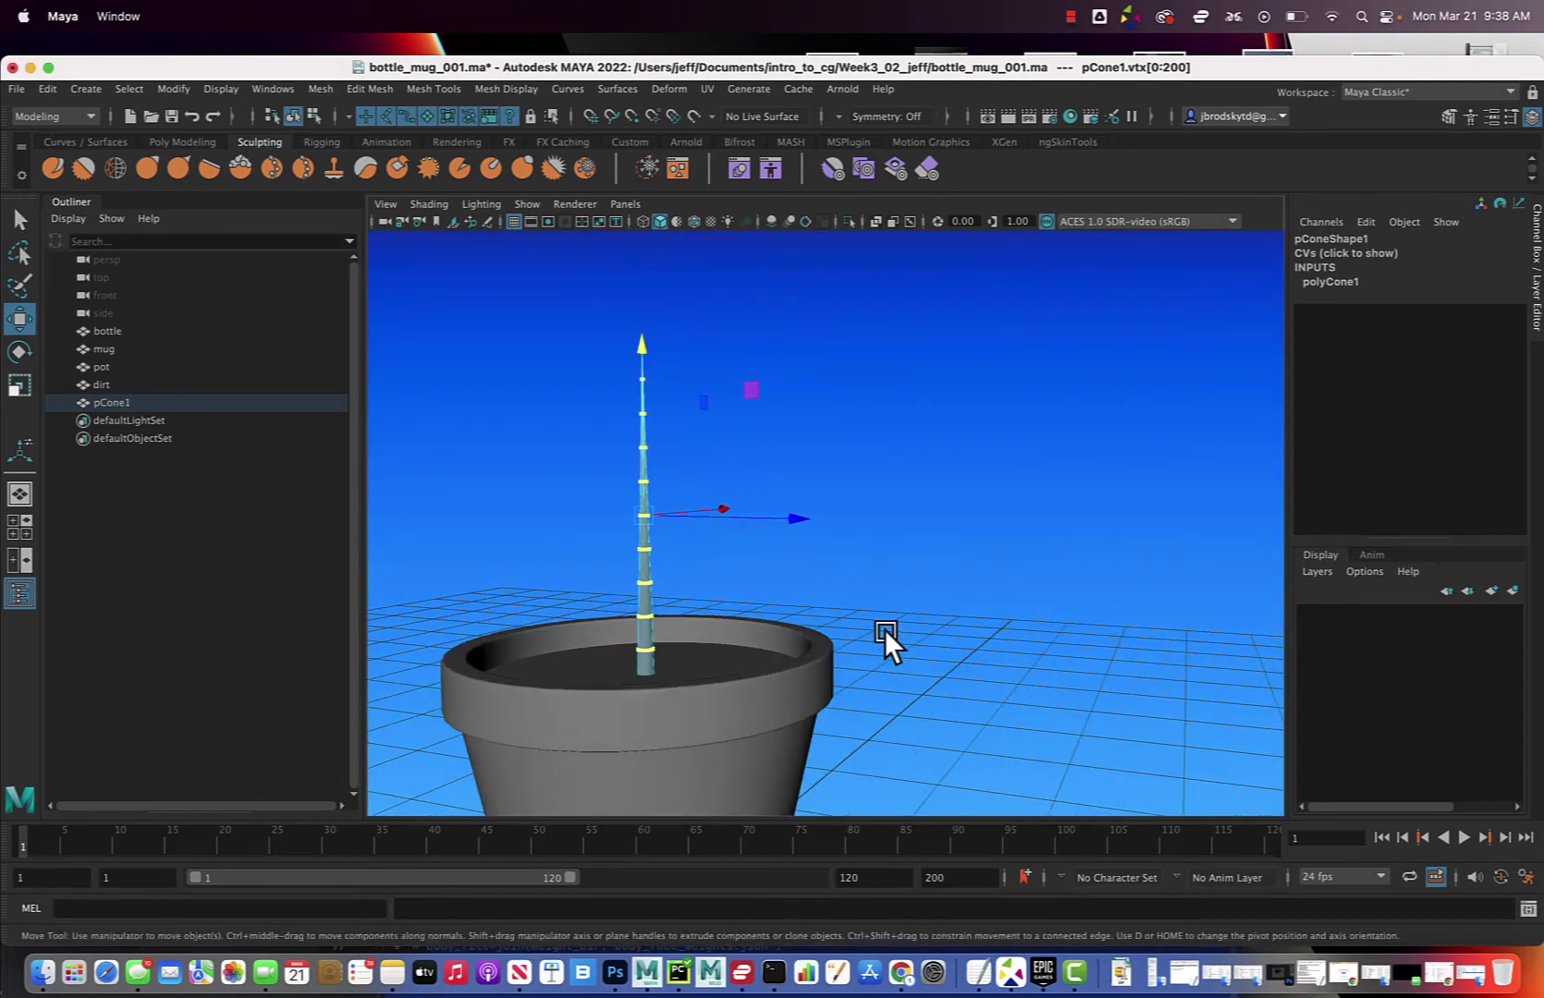
{"action": "right_click_drag", "start_coordinate": [880, 625], "coordinate": [821, 567], "text": "alt"}
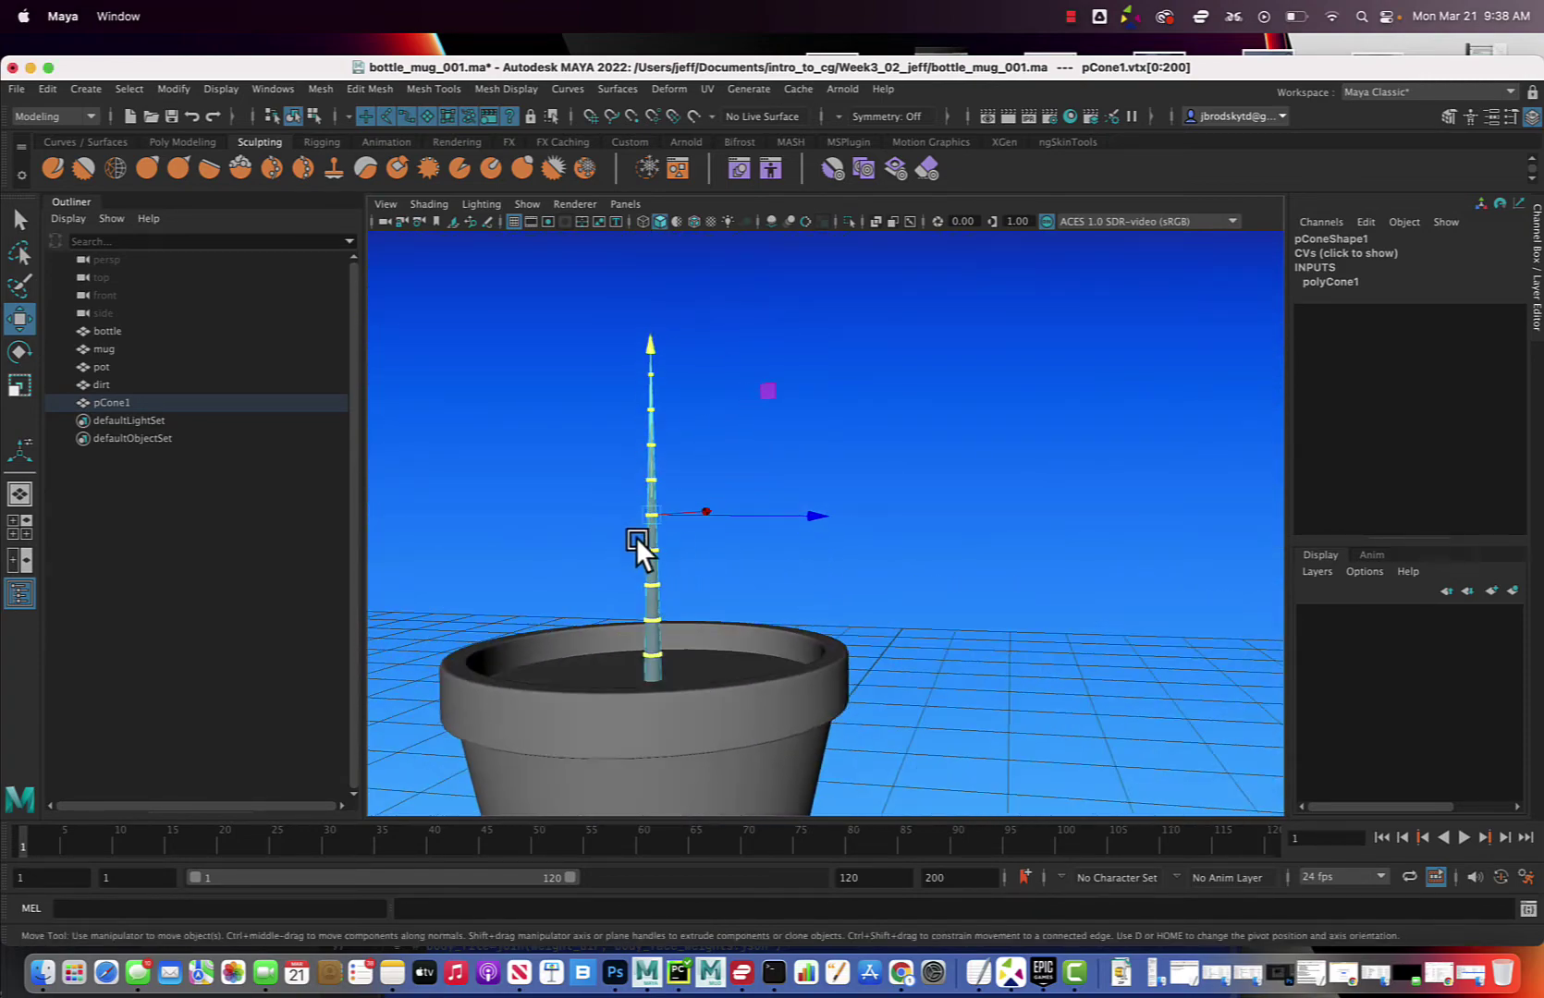
Select the vertex ring below the cone's middle and shift it slightly along Z with soft selection.
{"action": "left_click", "coordinate": [738, 564]}
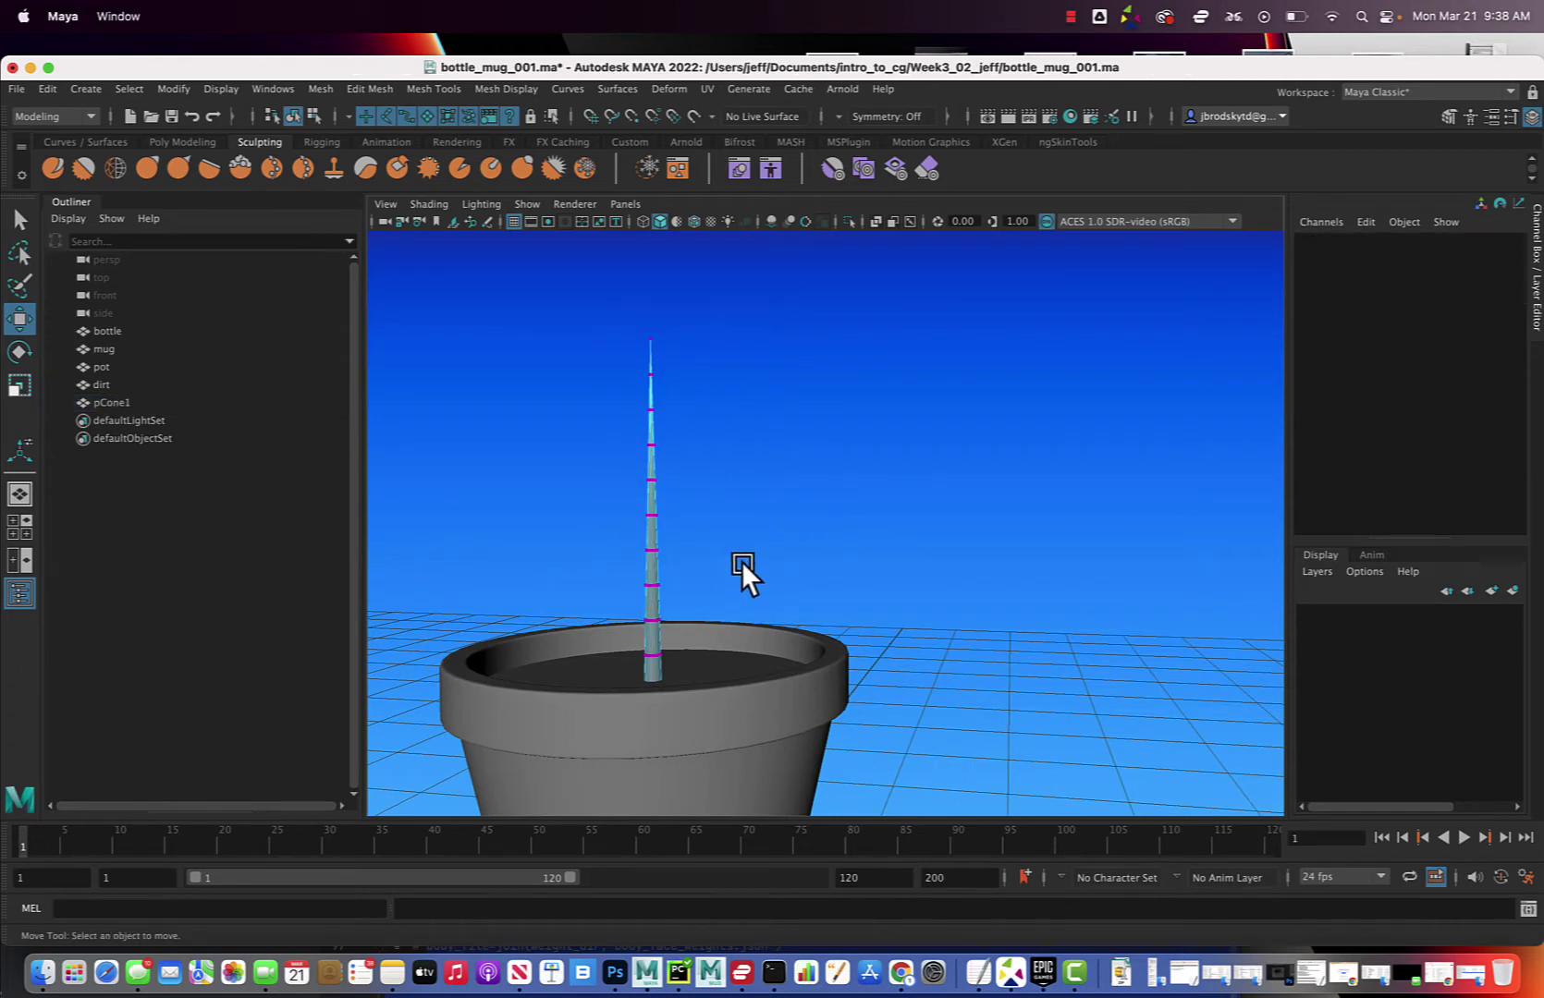
{"action": "left_click_drag", "start_coordinate": [615, 533], "coordinate": [712, 569]}
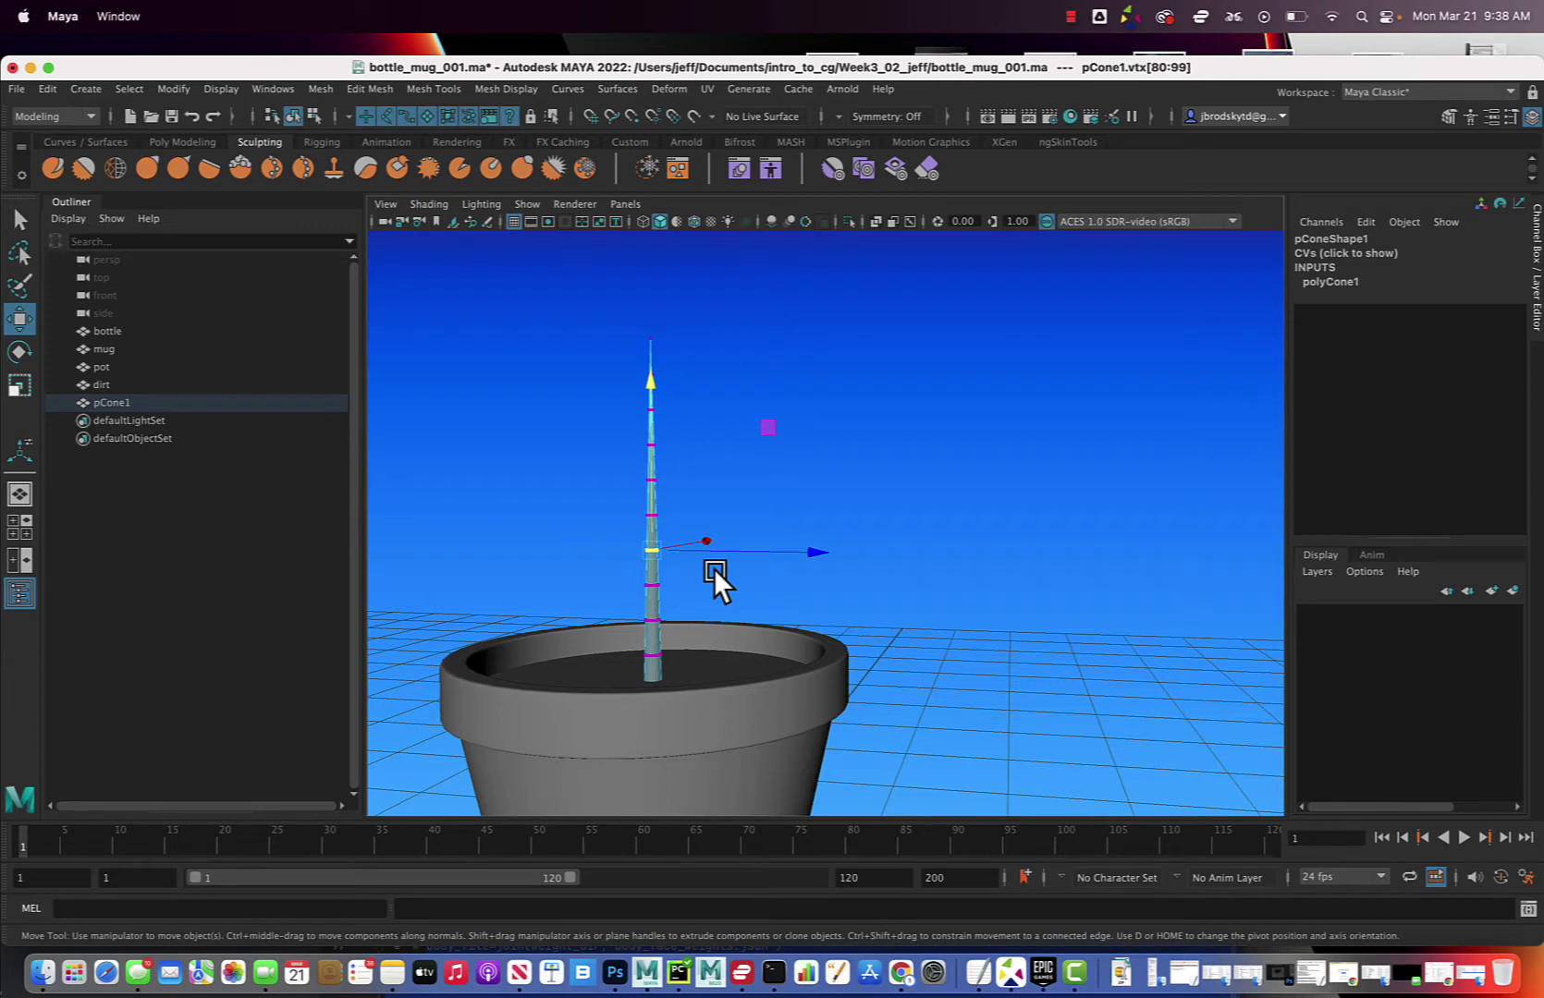
{"action": "key", "text": "b"}
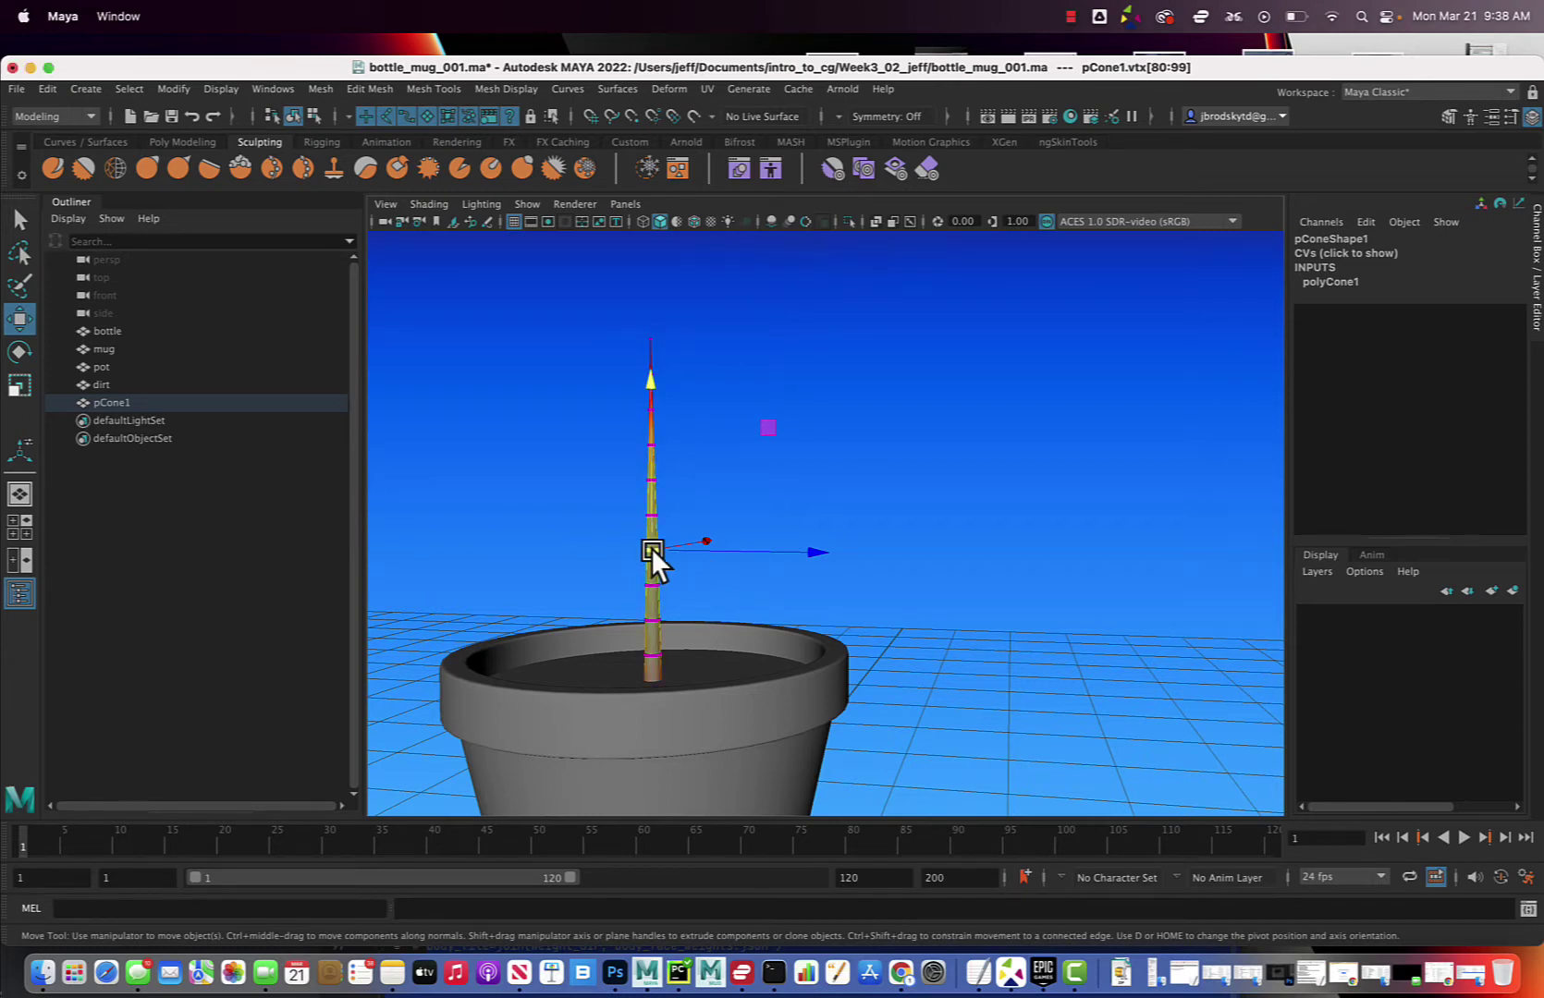
{"action": "left_click_drag", "start_coordinate": [654, 555], "coordinate": [833, 552]}
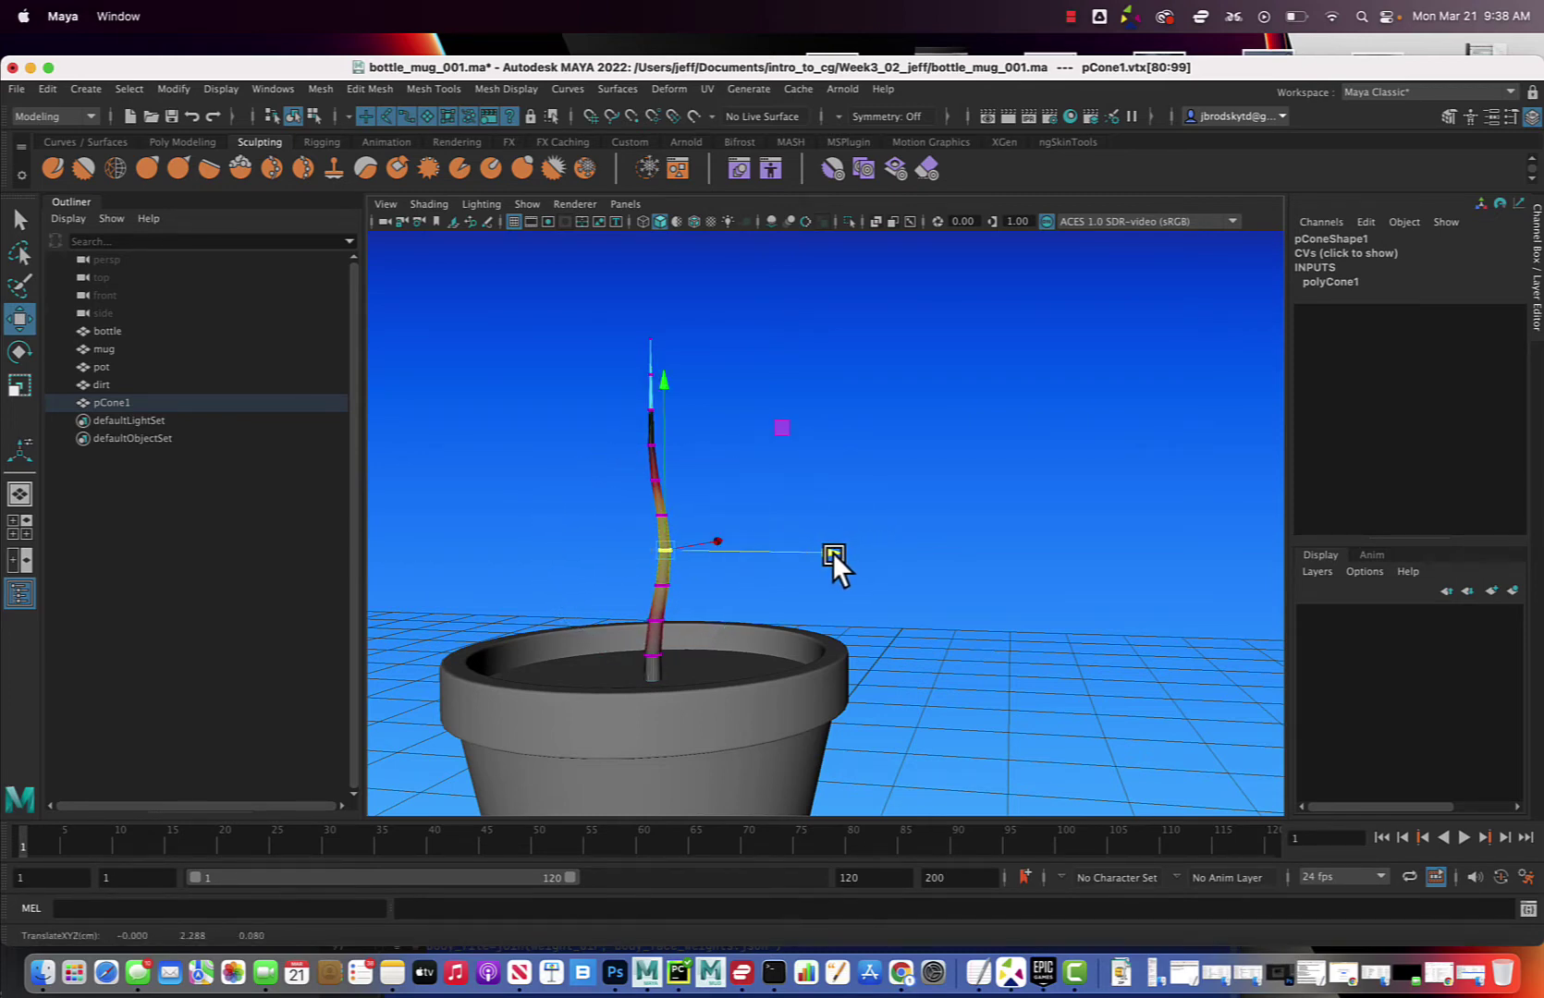
Shift the cone's tip vertex slightly along Z and rotate the soft-selected end to bend it.
{"action": "left_click", "coordinate": [682, 358]}
{"action": "left_click_drag", "start_coordinate": [816, 348], "coordinate": [843, 335]}
{"action": "key", "text": "e"}
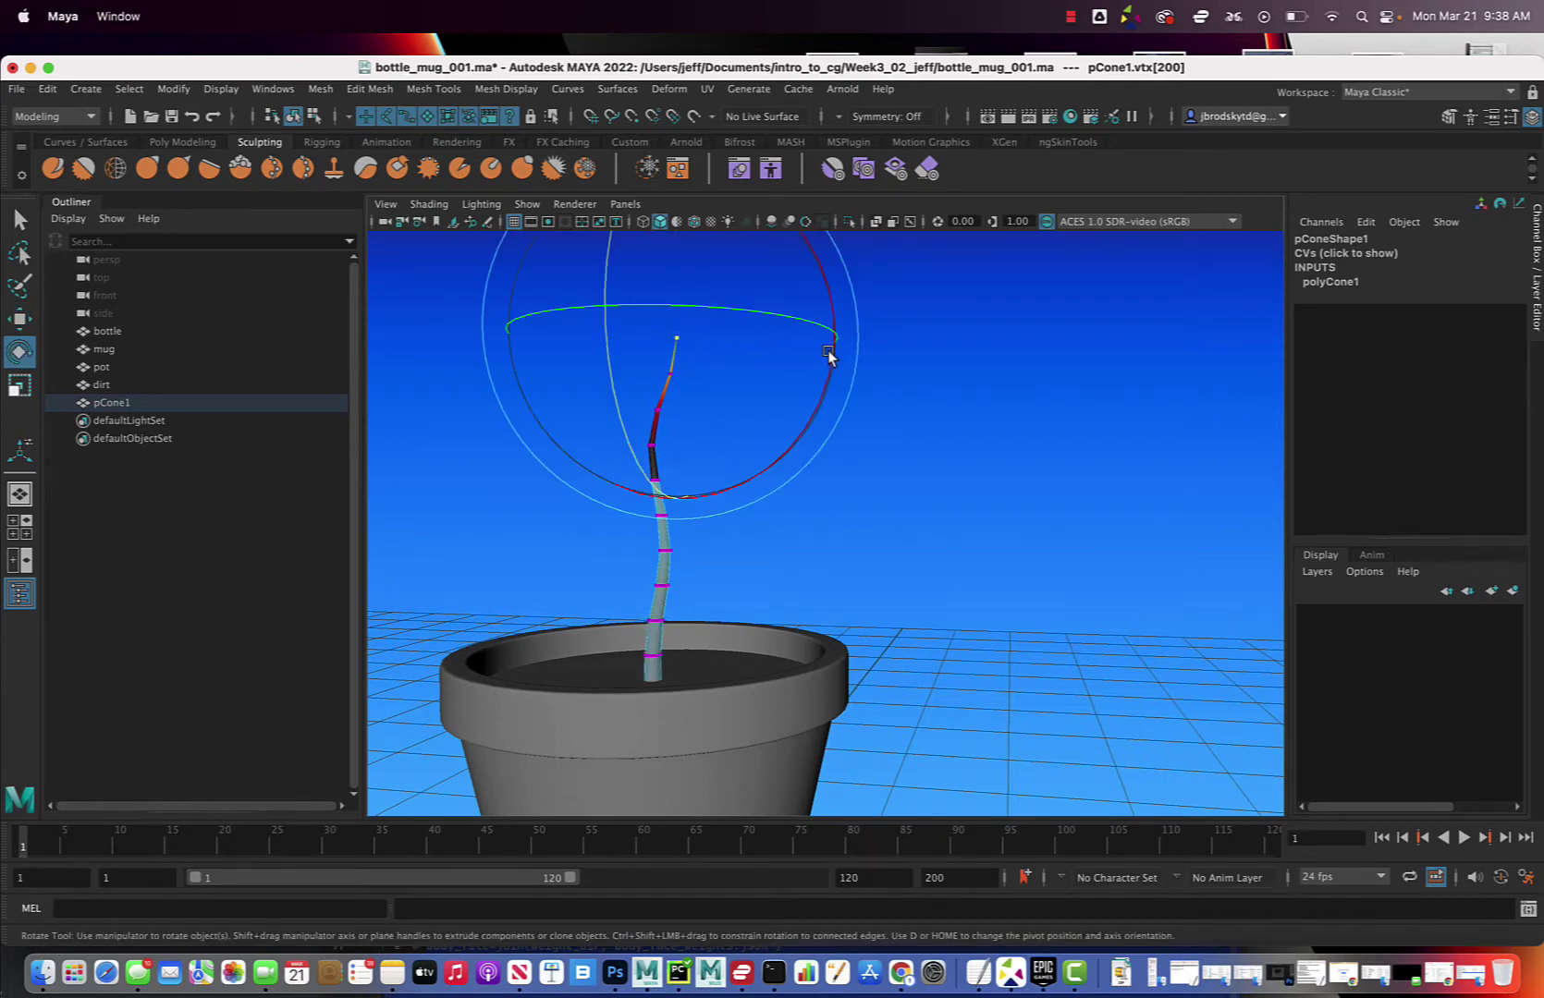
{"action": "left_click_drag", "start_coordinate": [818, 410], "coordinate": [782, 449]}
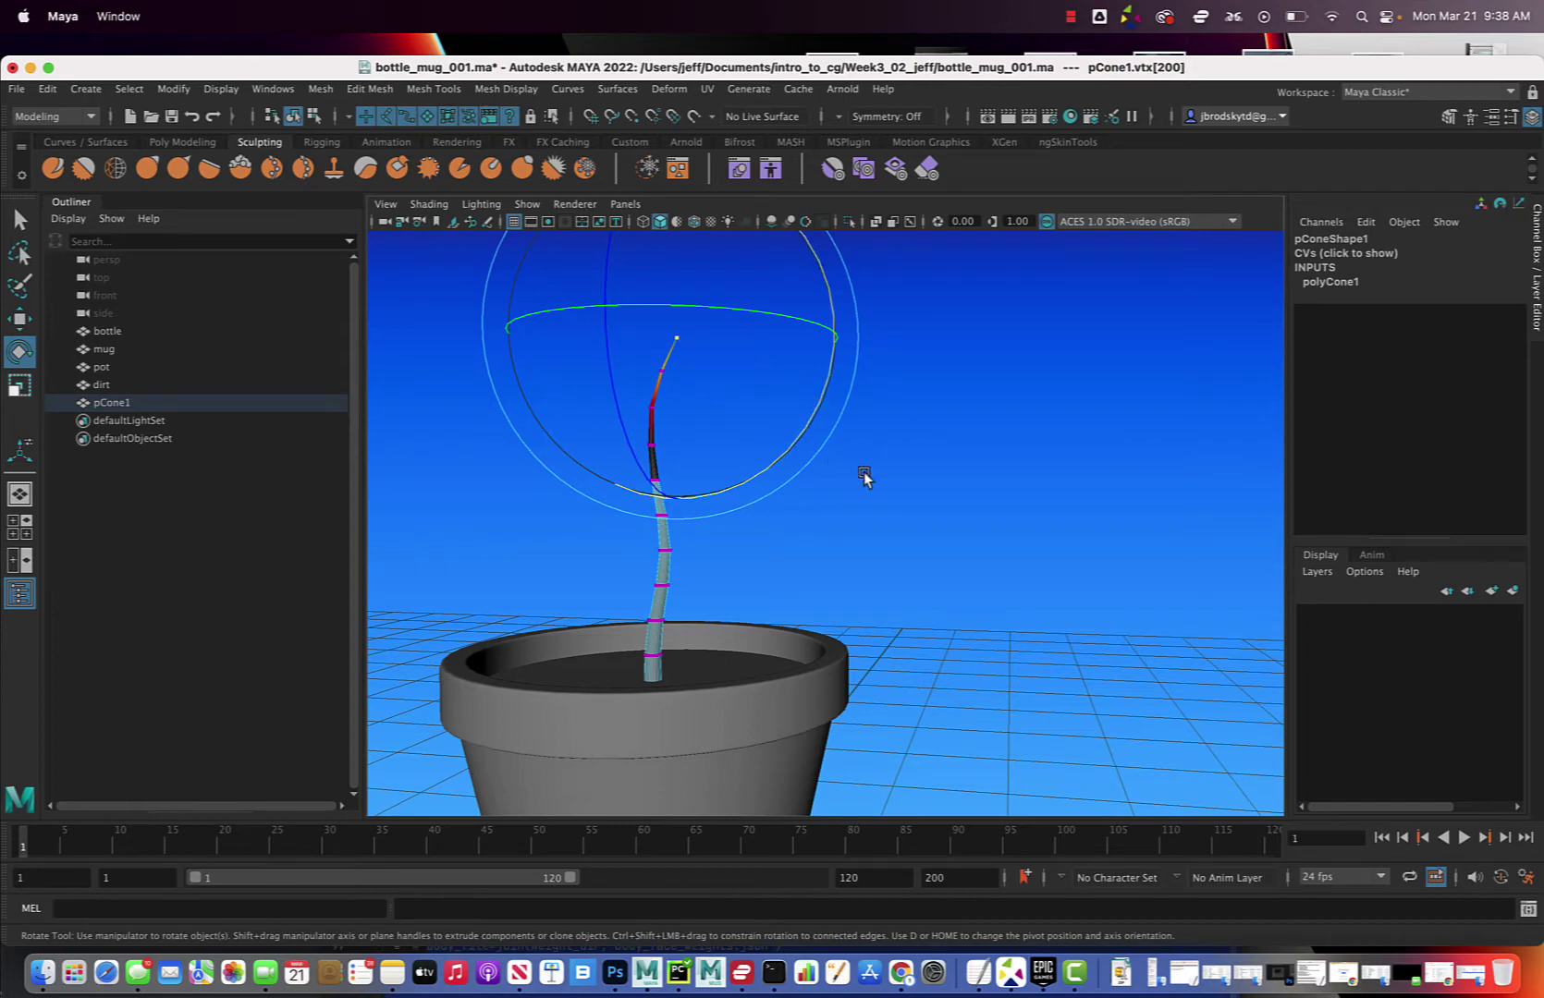
Reselect the vertex ring below the cone's middle and shift it slightly along X.
{"action": "left_click_drag", "start_coordinate": [864, 478], "coordinate": [785, 485], "text": "alt"}
{"action": "left_click_drag", "start_coordinate": [751, 552], "coordinate": [671, 533], "text": "alt"}
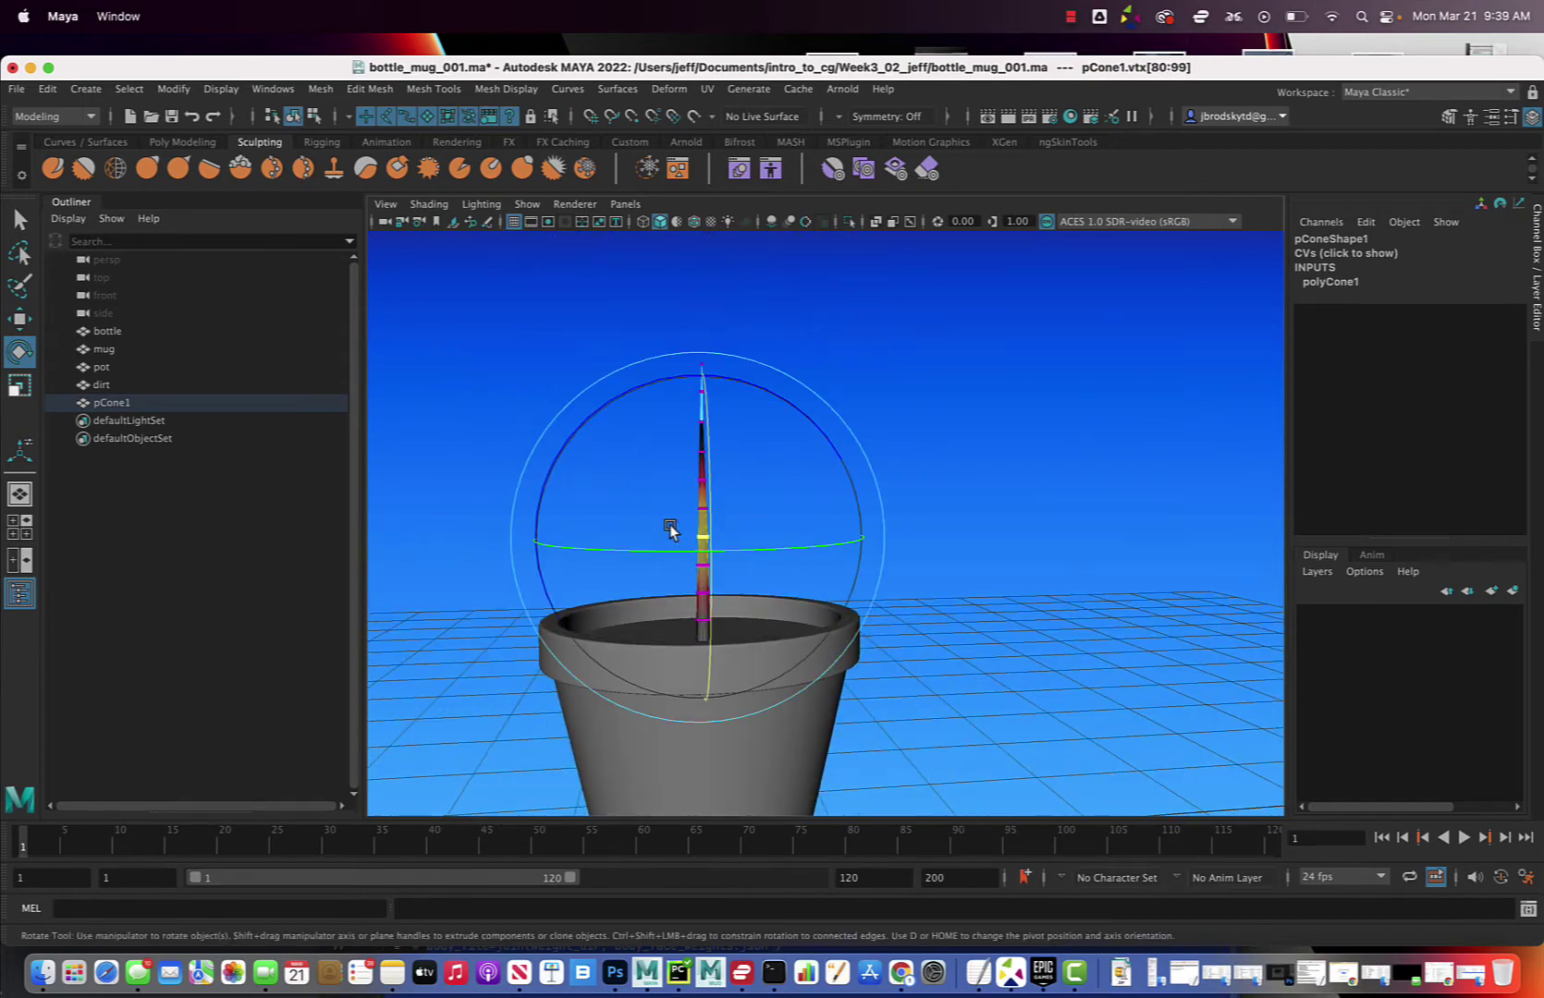
{"action": "key", "text": "w"}
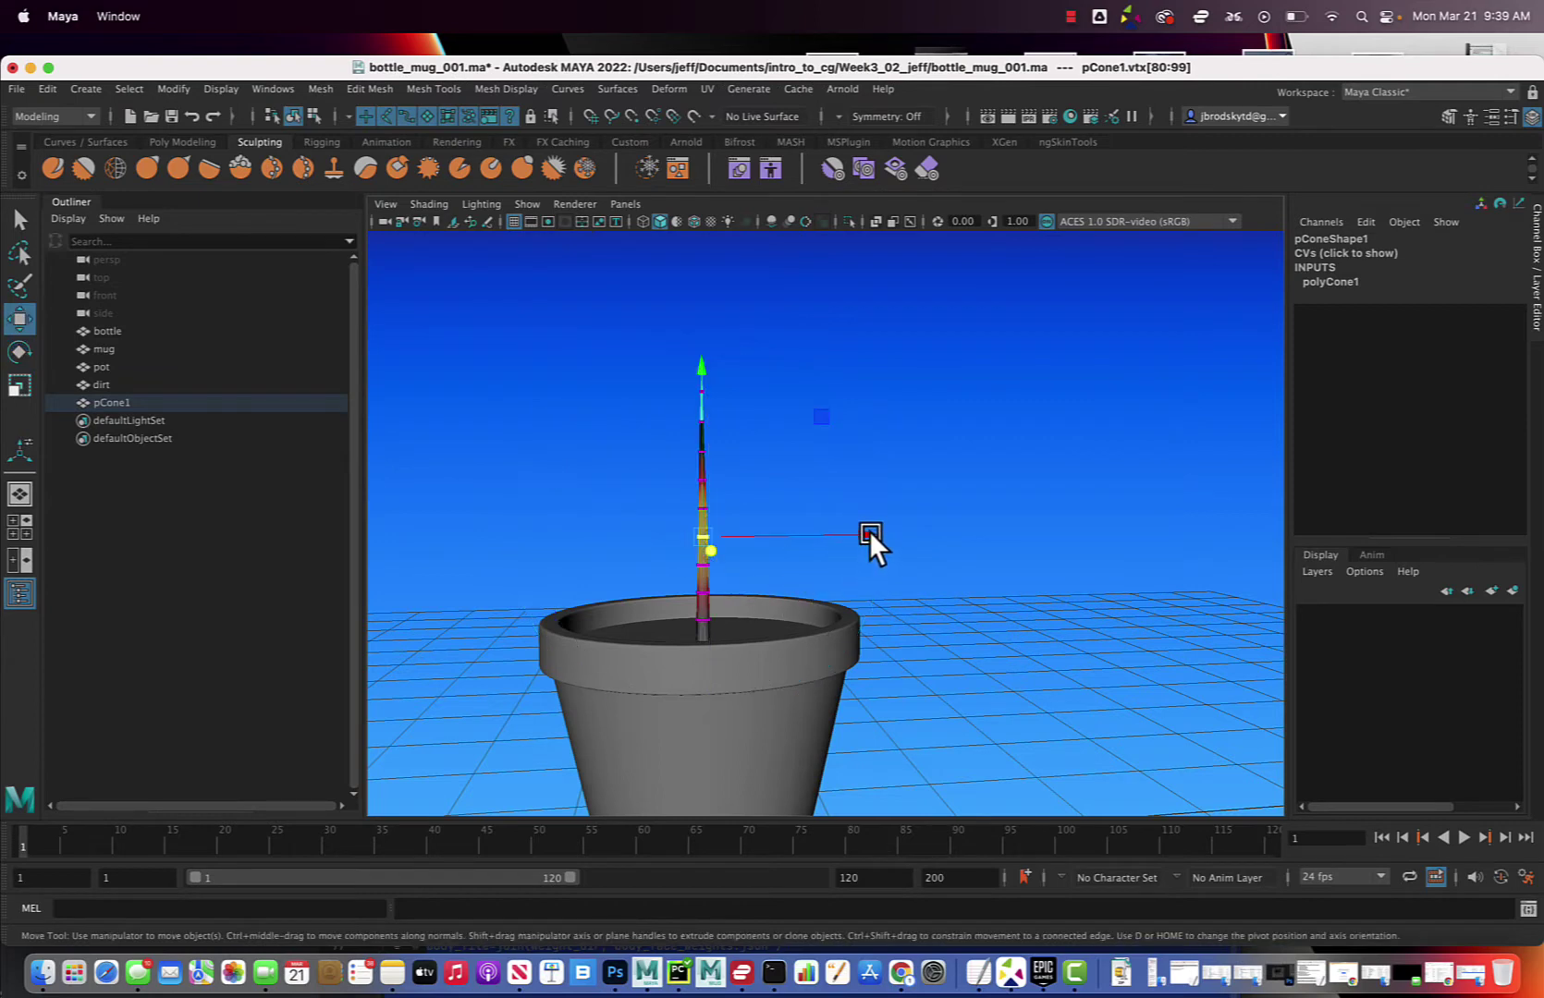
{"action": "left_click_drag", "start_coordinate": [869, 531], "coordinate": [876, 534]}
Shift the tip vertex along X to about 0.175 and rotate the soft-selected end for a stronger curve.
{"action": "left_click_drag", "start_coordinate": [660, 343], "coordinate": [736, 378]}
{"action": "left_click_drag", "start_coordinate": [874, 372], "coordinate": [885, 385]}
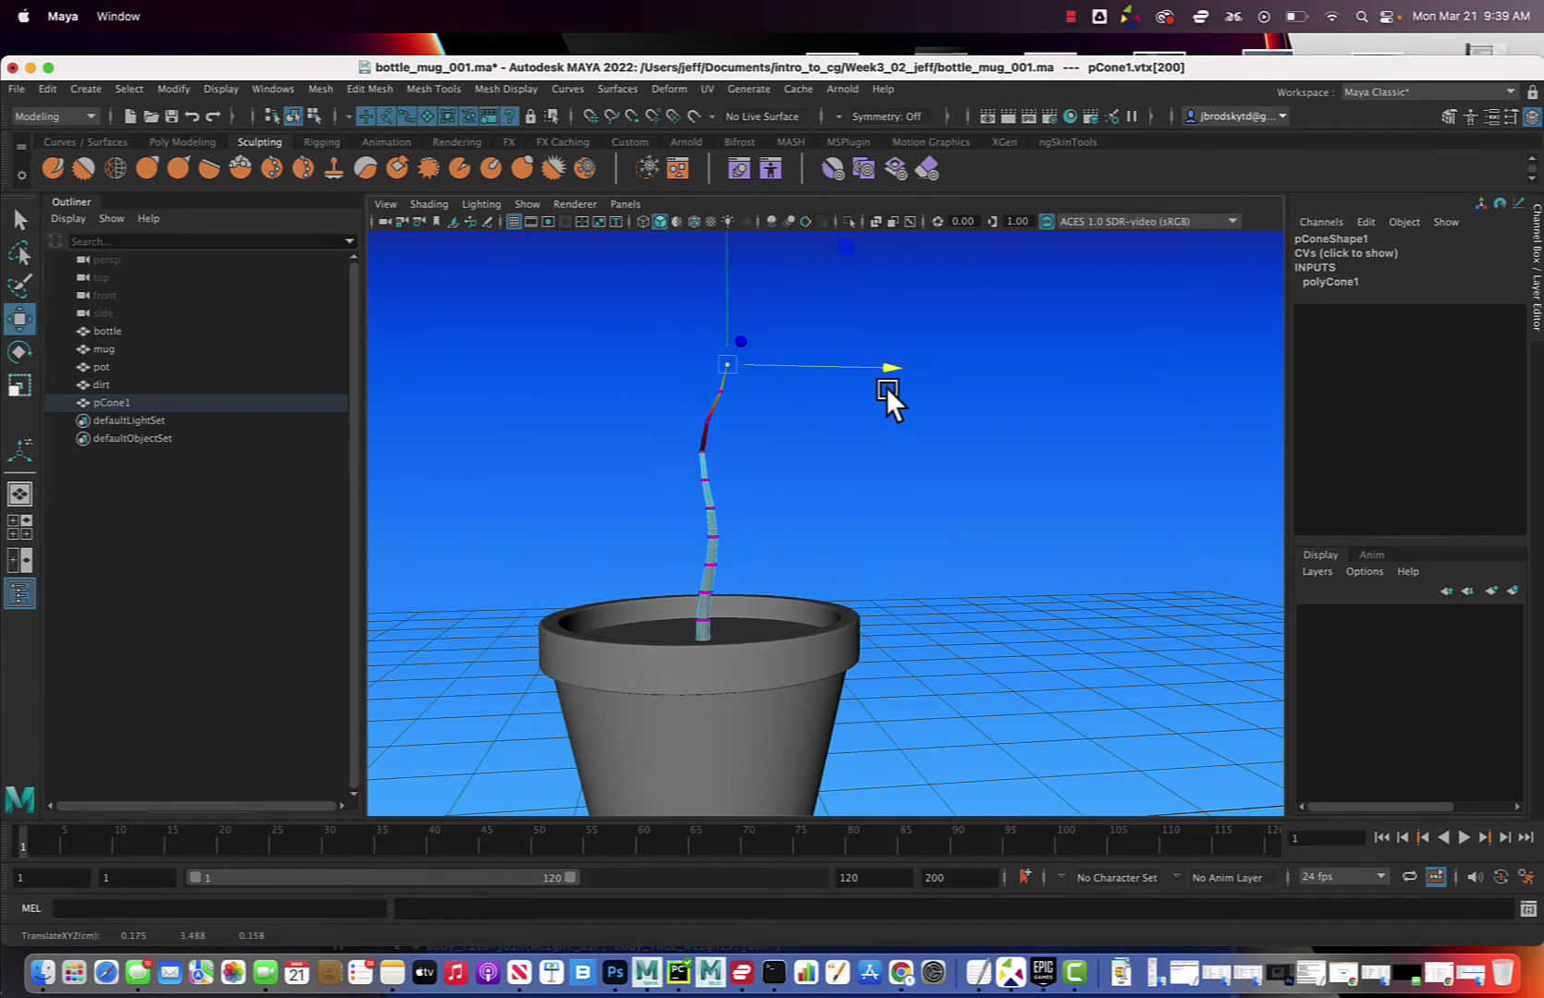
{"action": "key", "text": "e"}
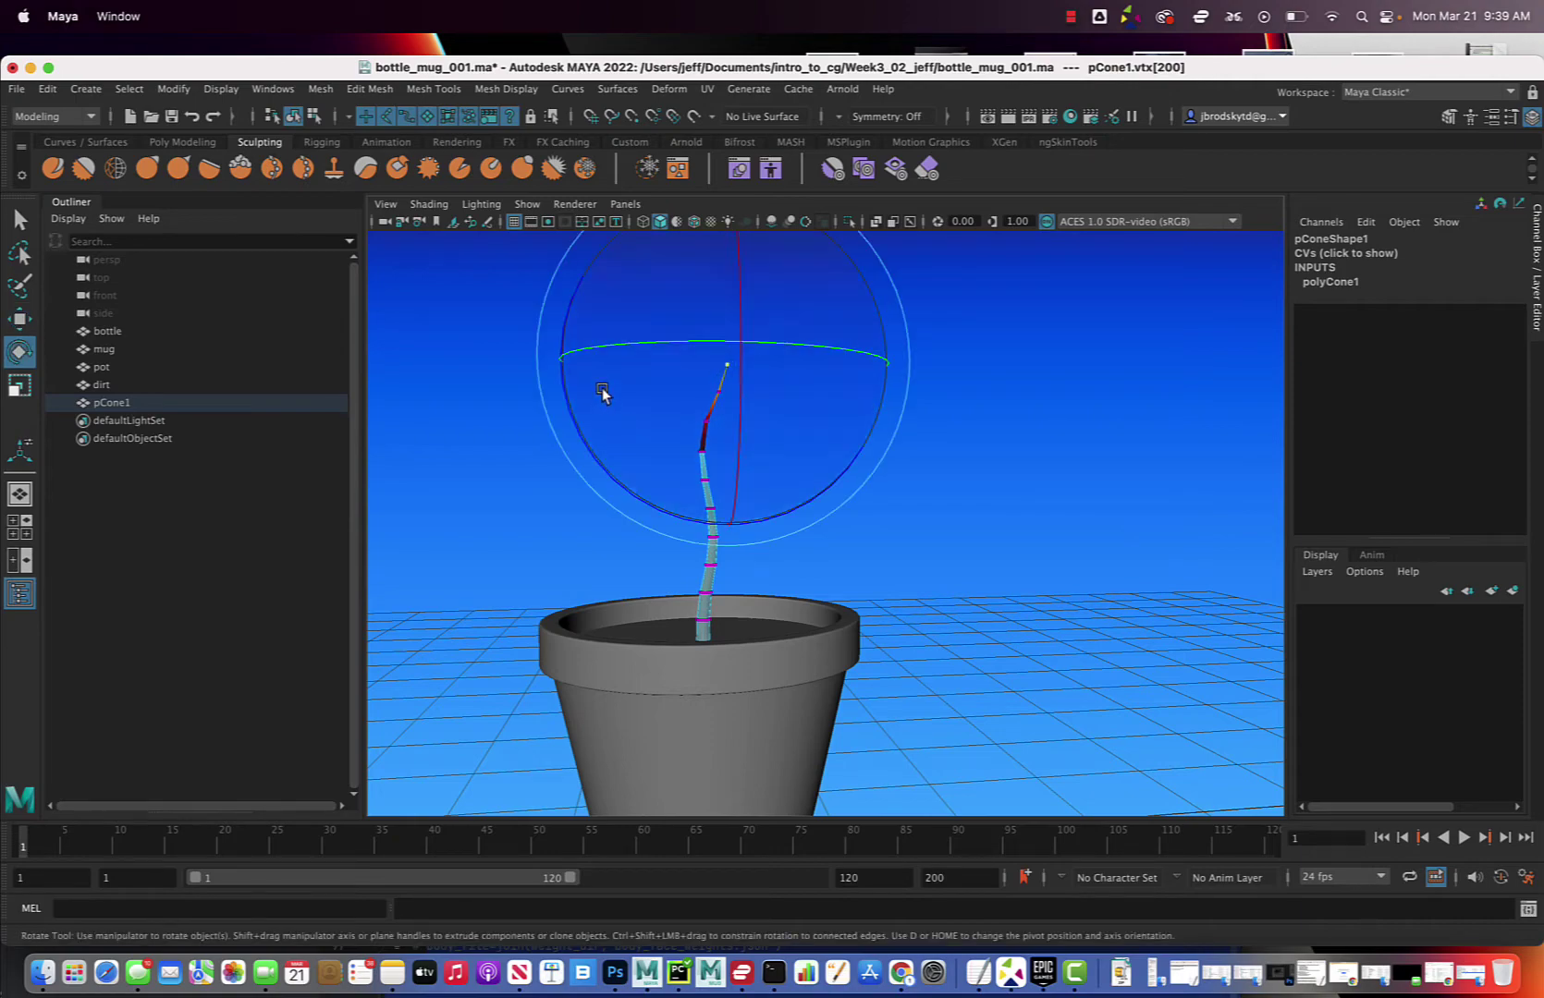
{"action": "left_click_drag", "start_coordinate": [581, 434], "coordinate": [678, 462]}
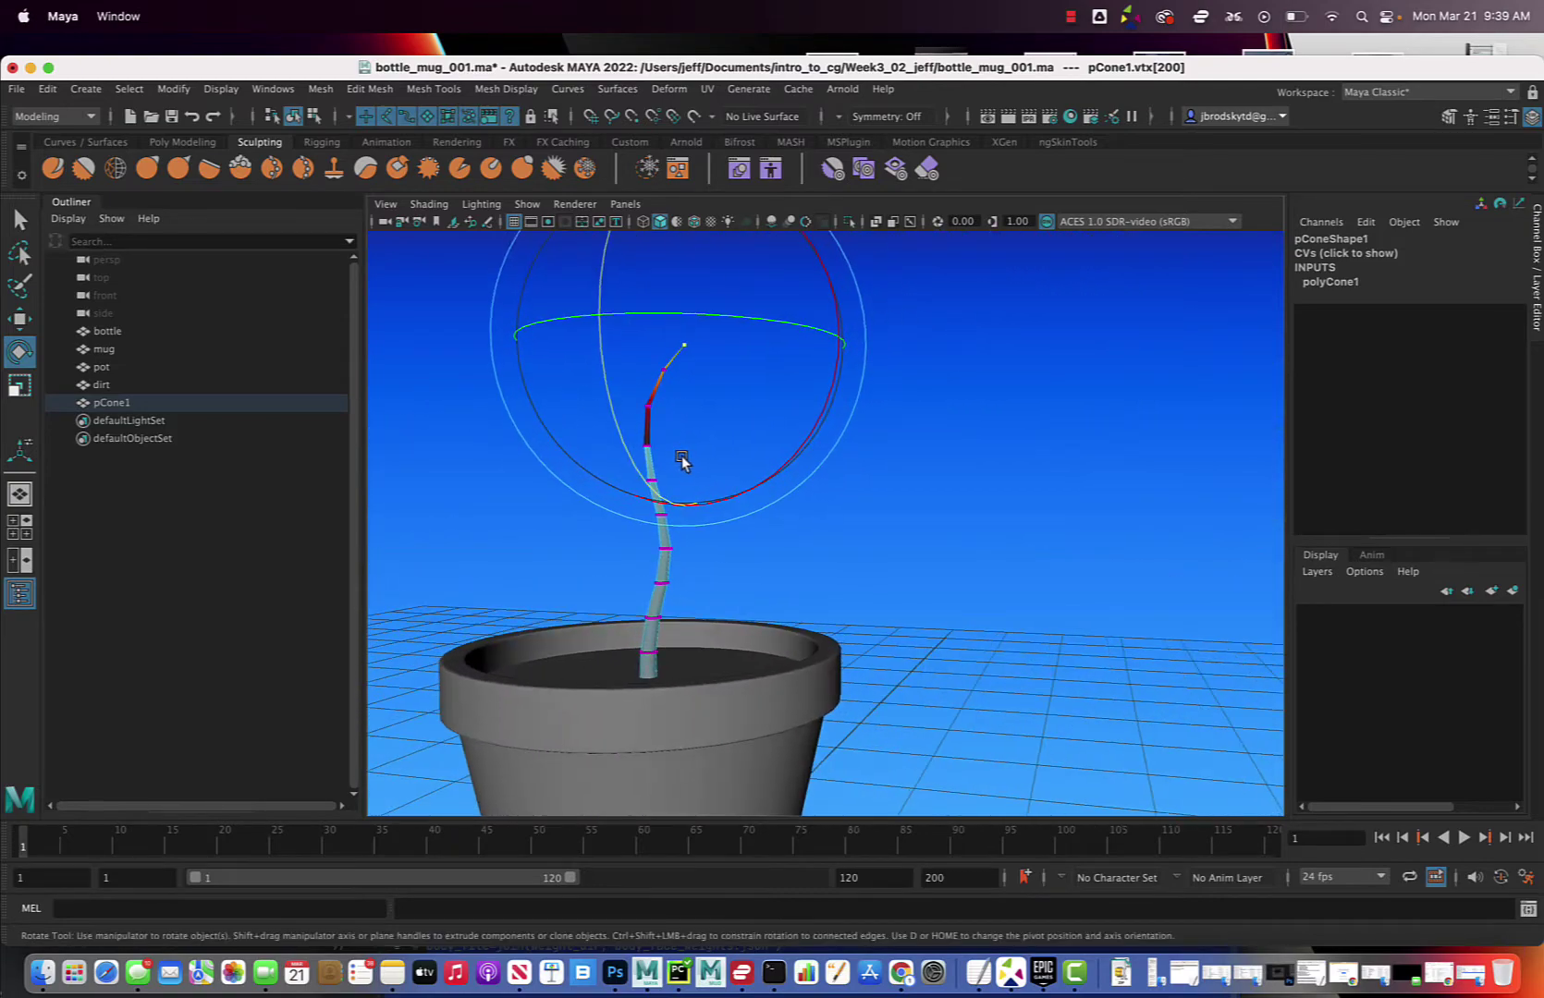
Nudge the cone's tip vertex freely with the Move tool and check the bend from above.
{"action": "key", "text": "w"}
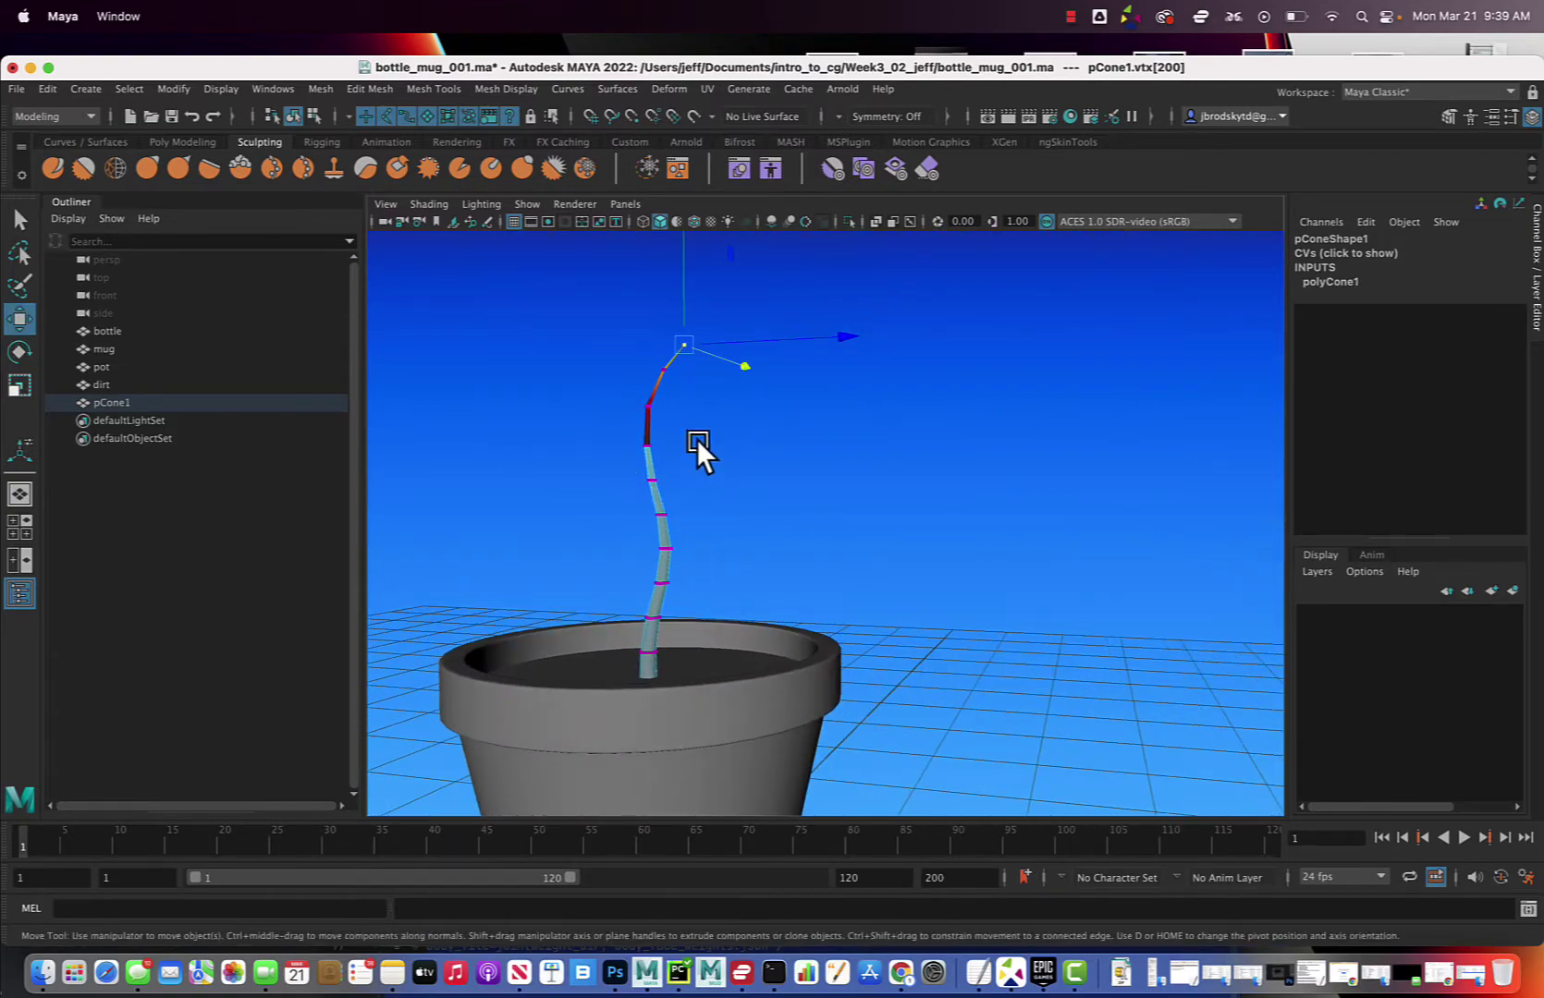
{"action": "left_click_drag", "start_coordinate": [685, 341], "coordinate": [671, 335]}
{"action": "left_click_drag", "start_coordinate": [739, 421], "coordinate": [747, 497], "text": "alt"}
{"action": "scroll", "coordinate": [861, 482], "scroll_direction": "up", "scroll_amount": 8}
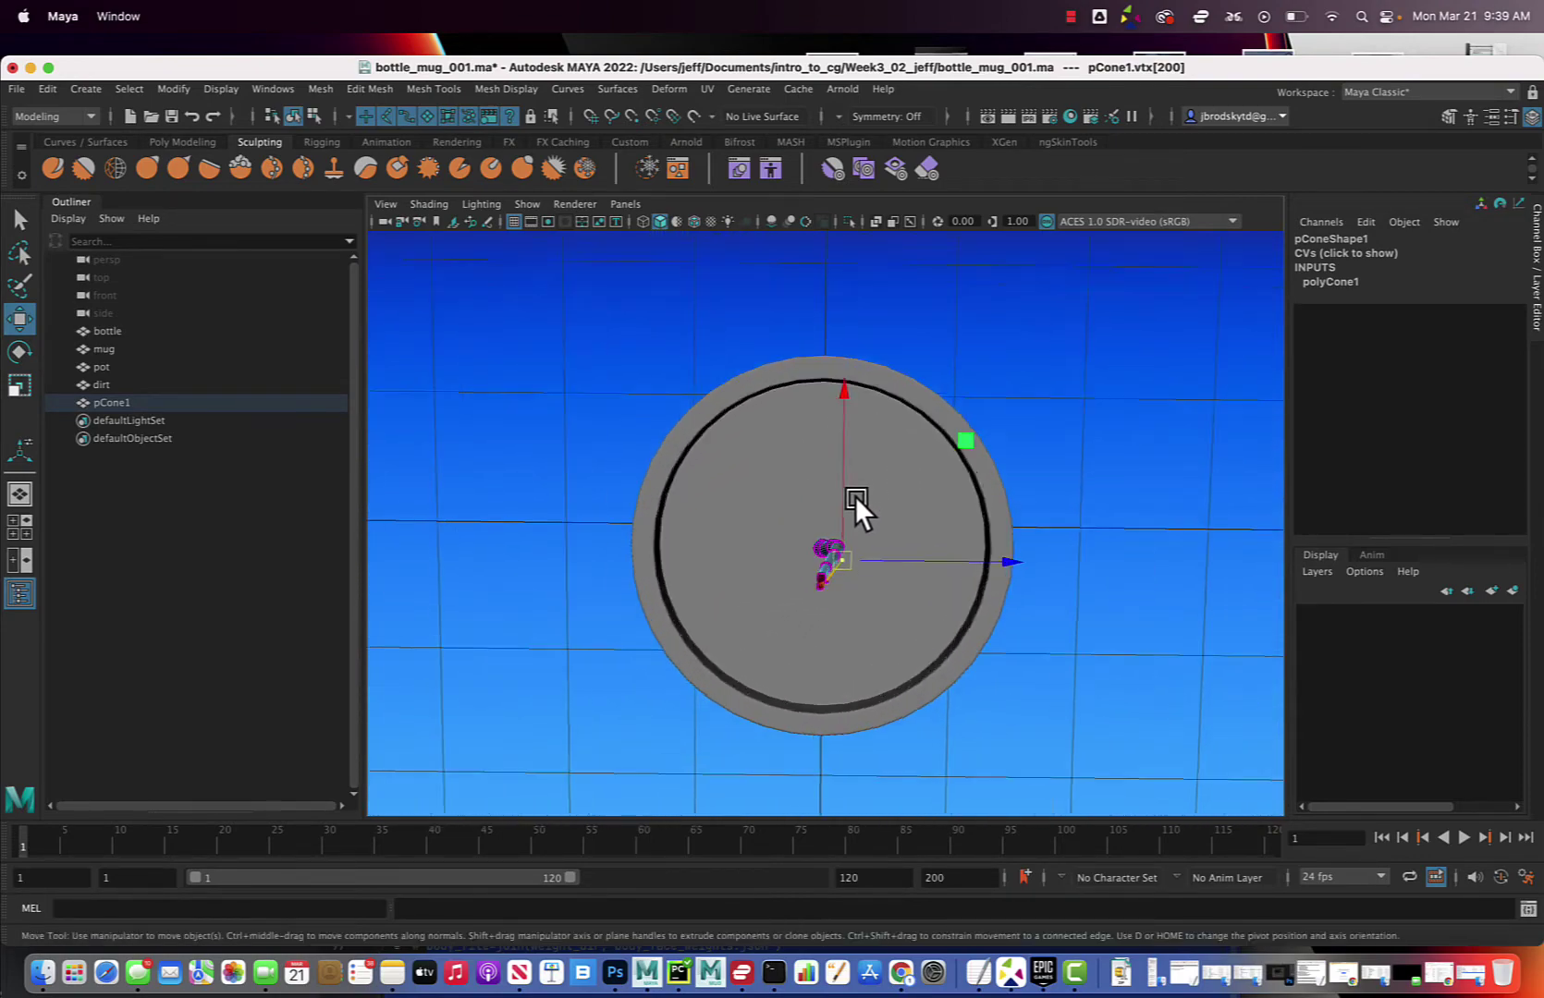
{"action": "left_click_drag", "start_coordinate": [852, 497], "coordinate": [834, 586], "text": "alt"}
Select the vertex ring two segments below the tip, shift it to smooth the upper curve, and clear the selection.
{"action": "left_click_drag", "start_coordinate": [915, 632], "coordinate": [914, 632]}
{"action": "left_click_drag", "start_coordinate": [987, 577], "coordinate": [944, 618], "text": "alt"}
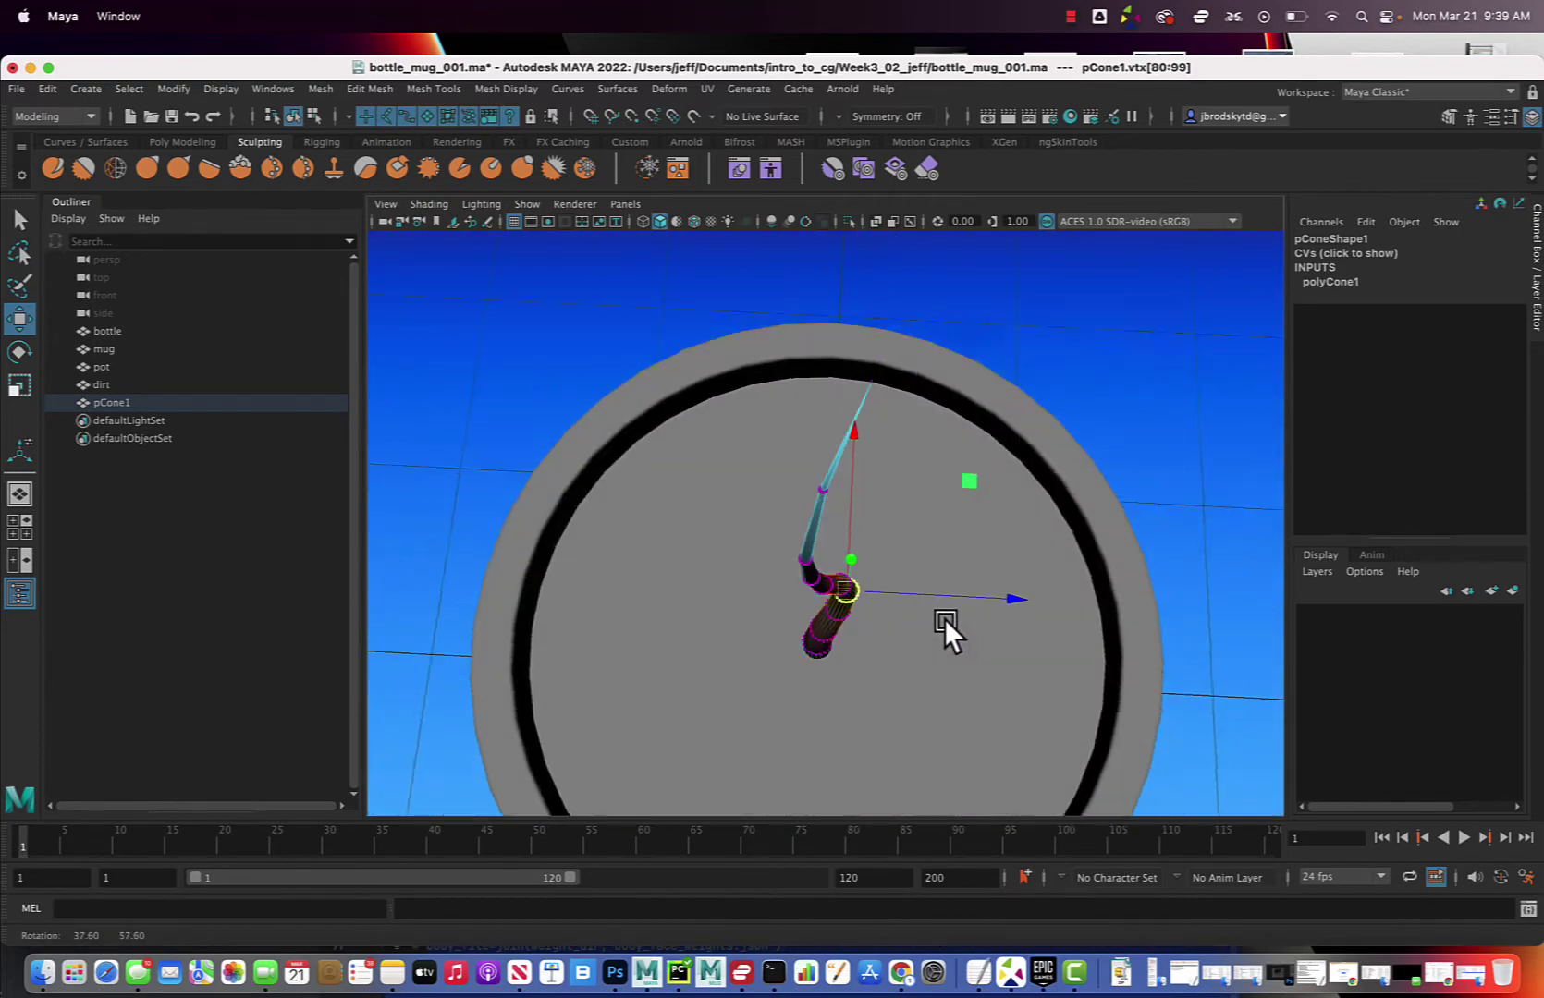
{"action": "scroll", "coordinate": [943, 622], "scroll_direction": "up", "scroll_amount": 3}
{"action": "left_click_drag", "start_coordinate": [837, 570], "coordinate": [840, 487], "text": "alt"}
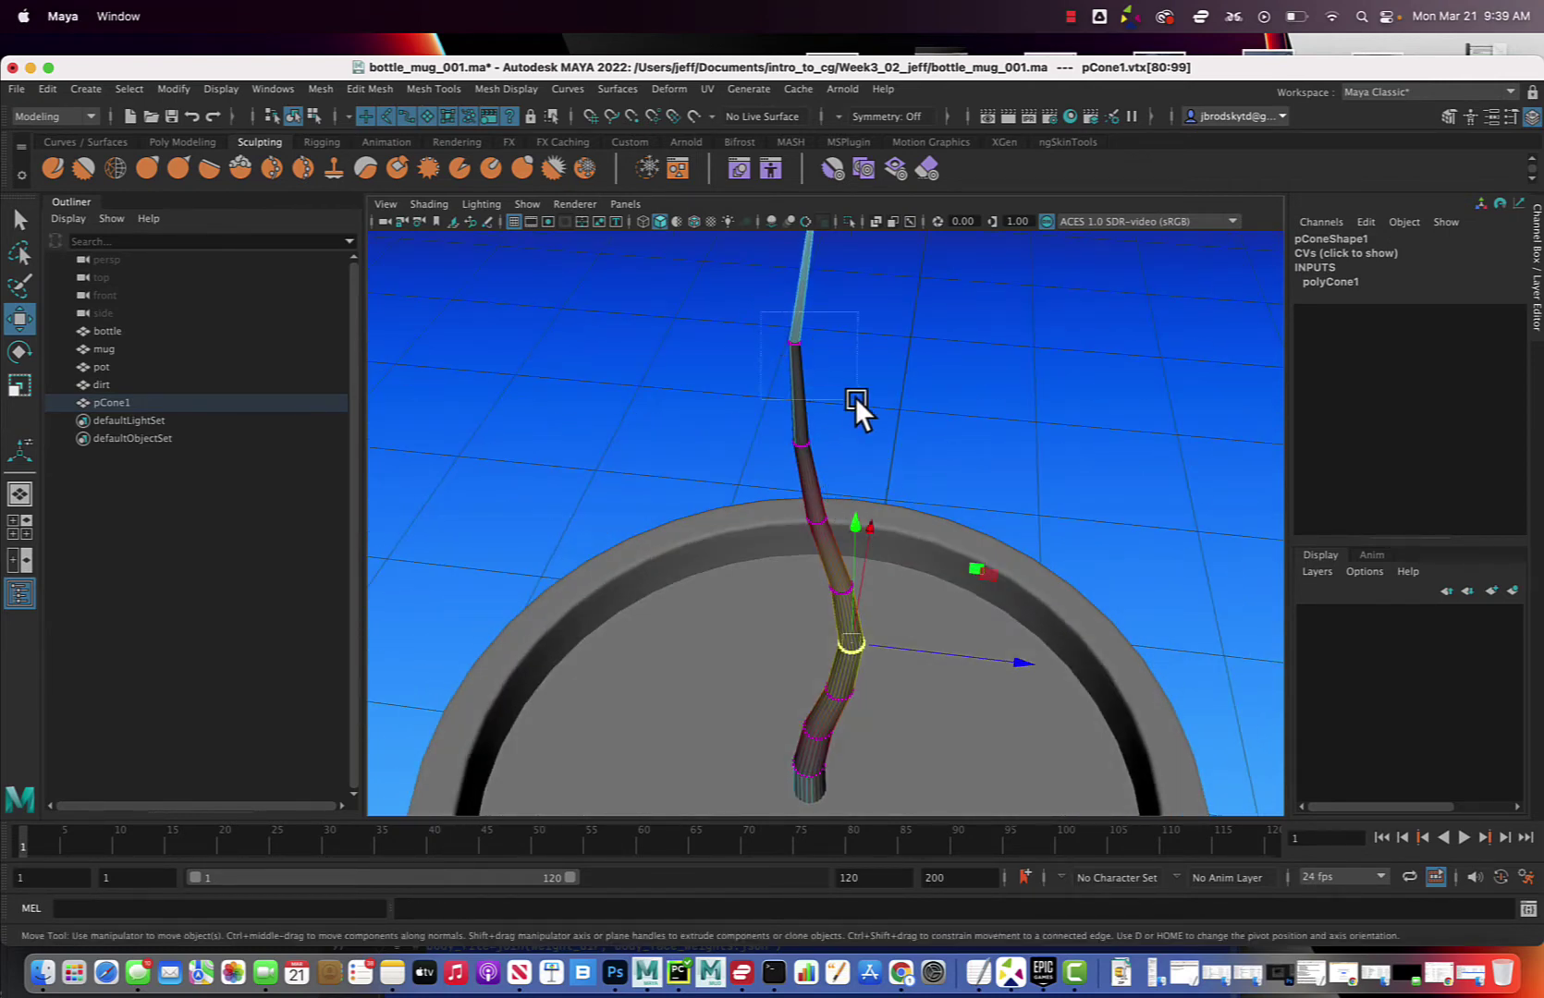
{"action": "left_click_drag", "start_coordinate": [855, 397], "coordinate": [846, 380]}
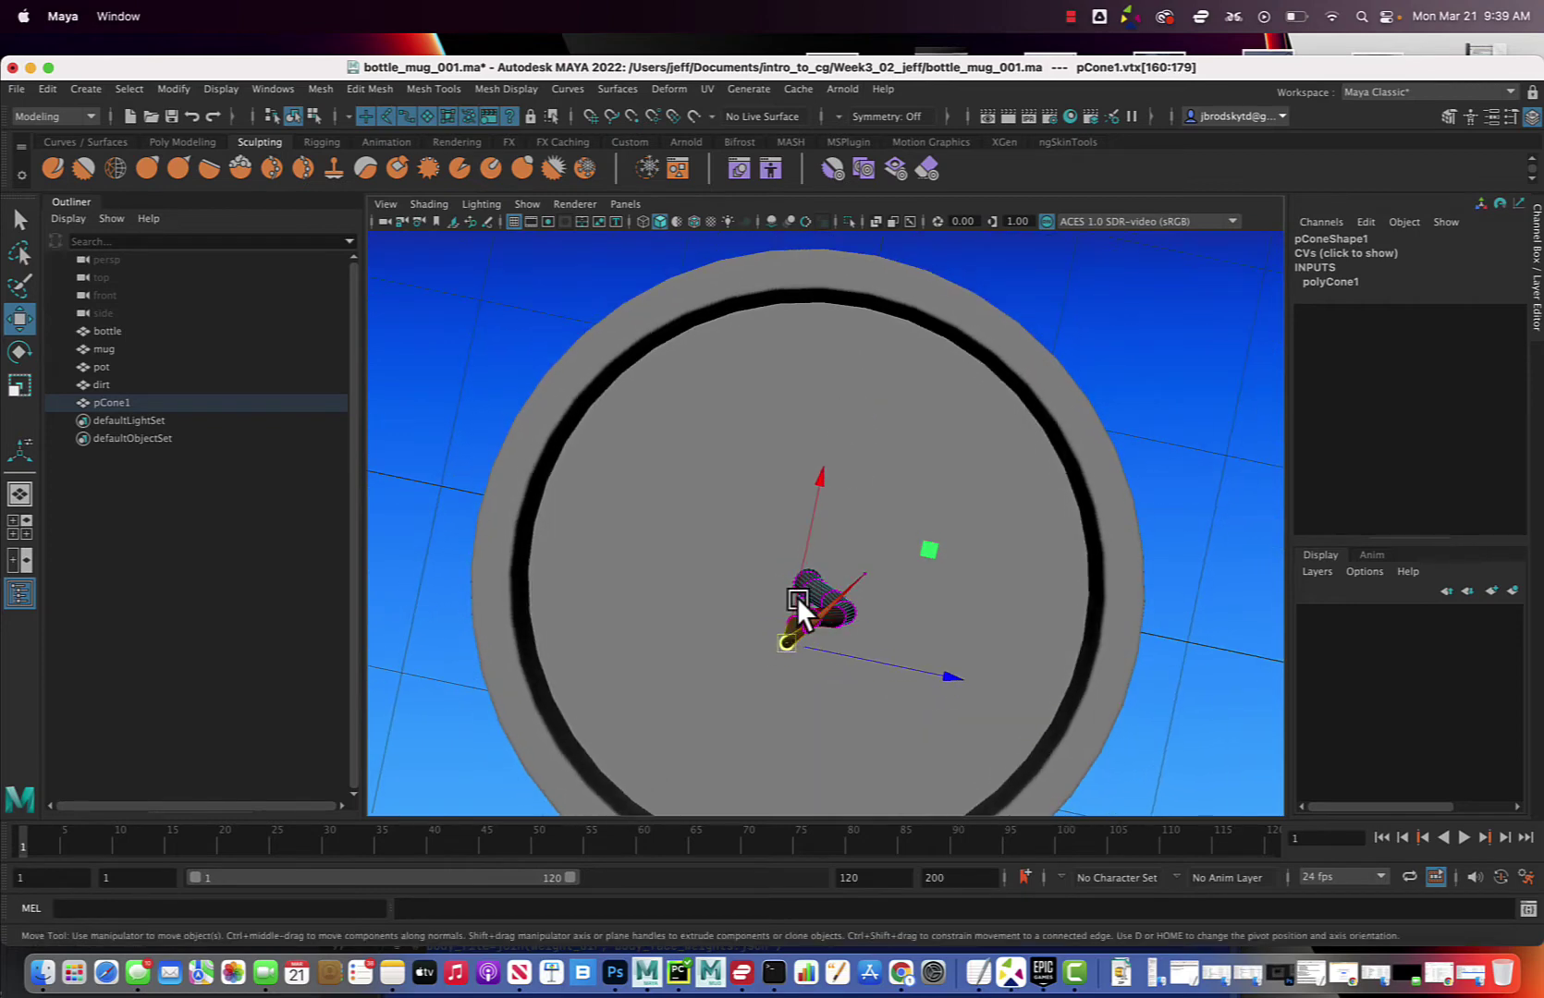
{"action": "left_click_drag", "start_coordinate": [797, 598], "coordinate": [864, 625]}
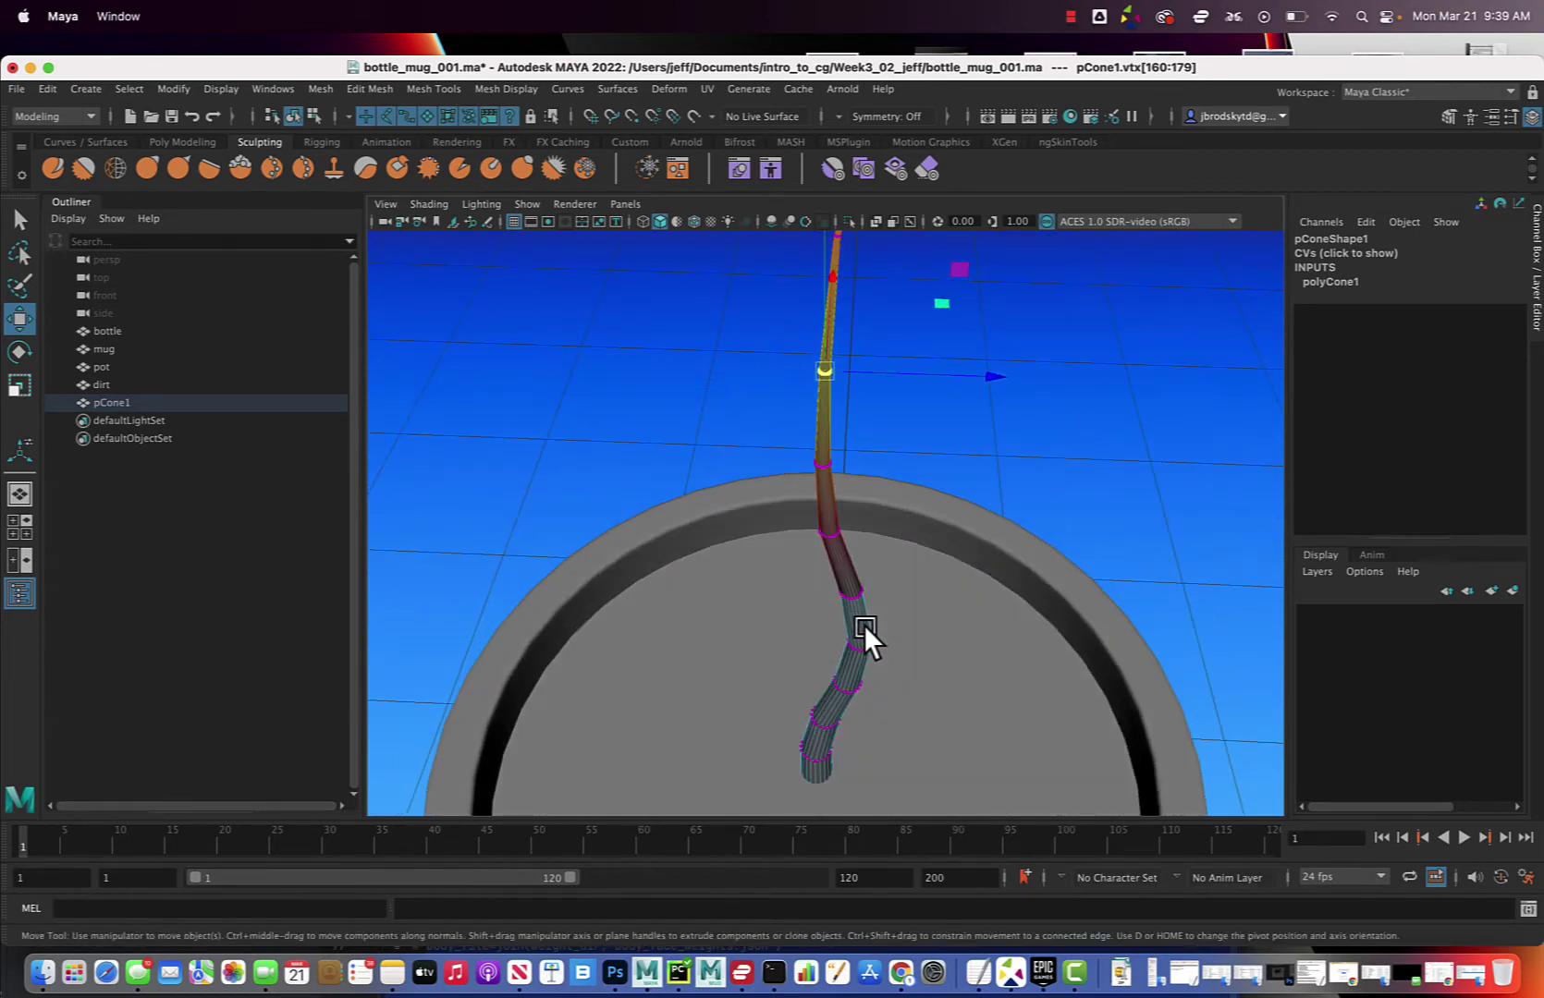
{"action": "left_click", "coordinate": [1000, 517]}
{"action": "scroll", "coordinate": [998, 503], "scroll_direction": "down", "scroll_amount": 6}
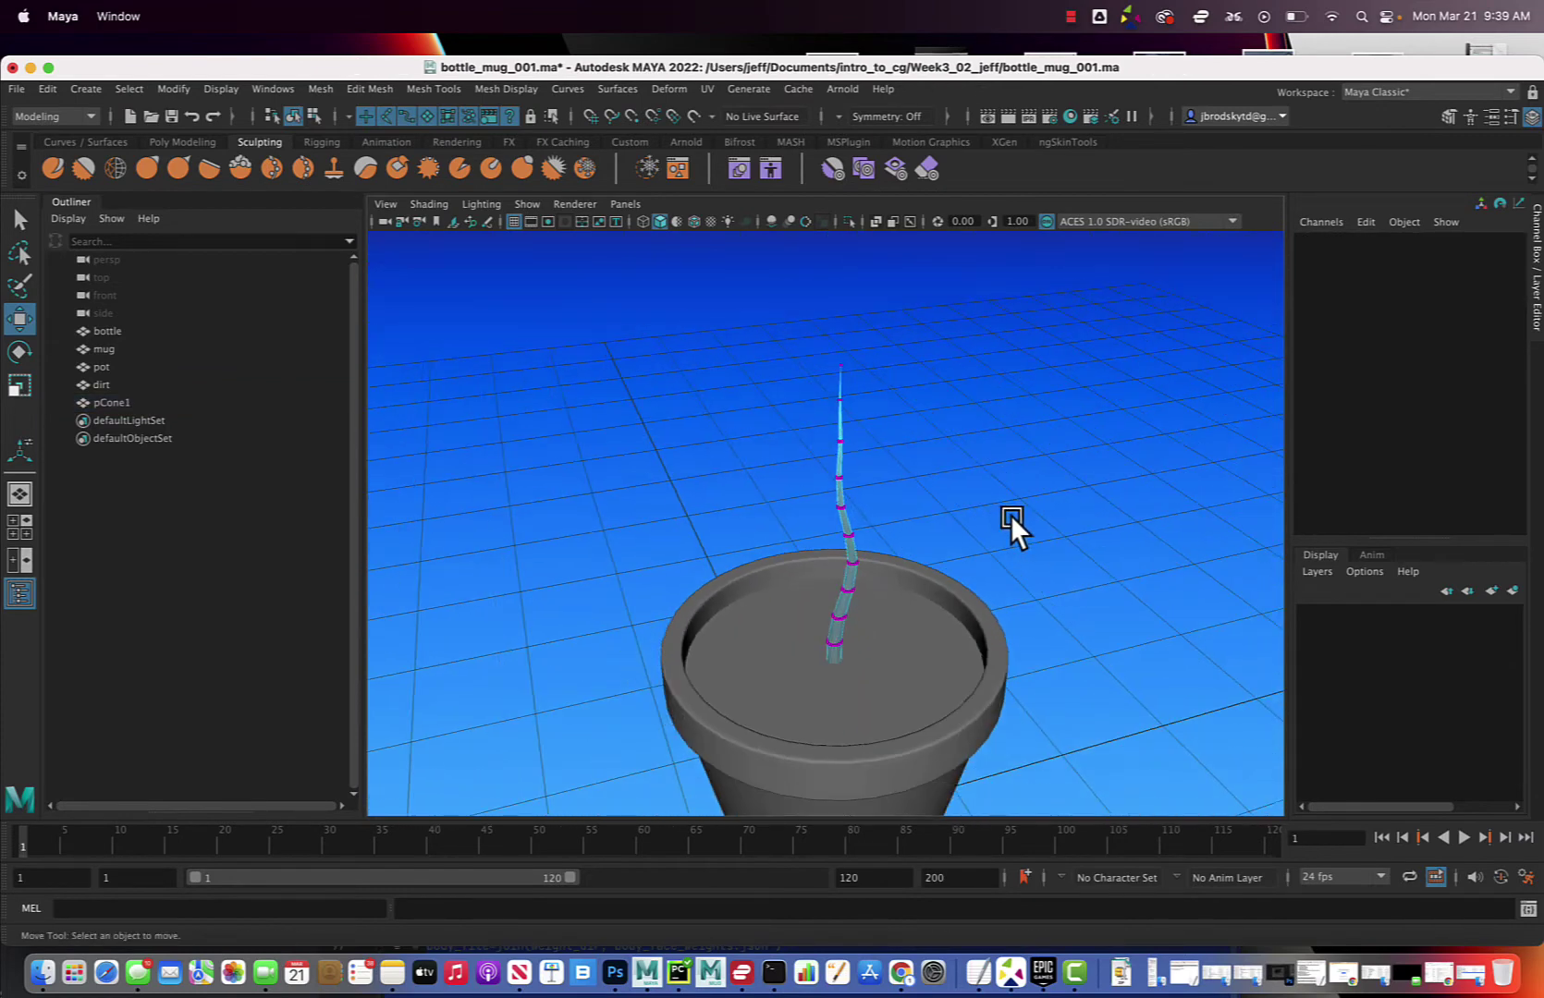
Return the cone to object mode, rename it stem and save the scene.
{"action": "right_click_drag", "start_coordinate": [837, 444], "coordinate": [893, 422]}
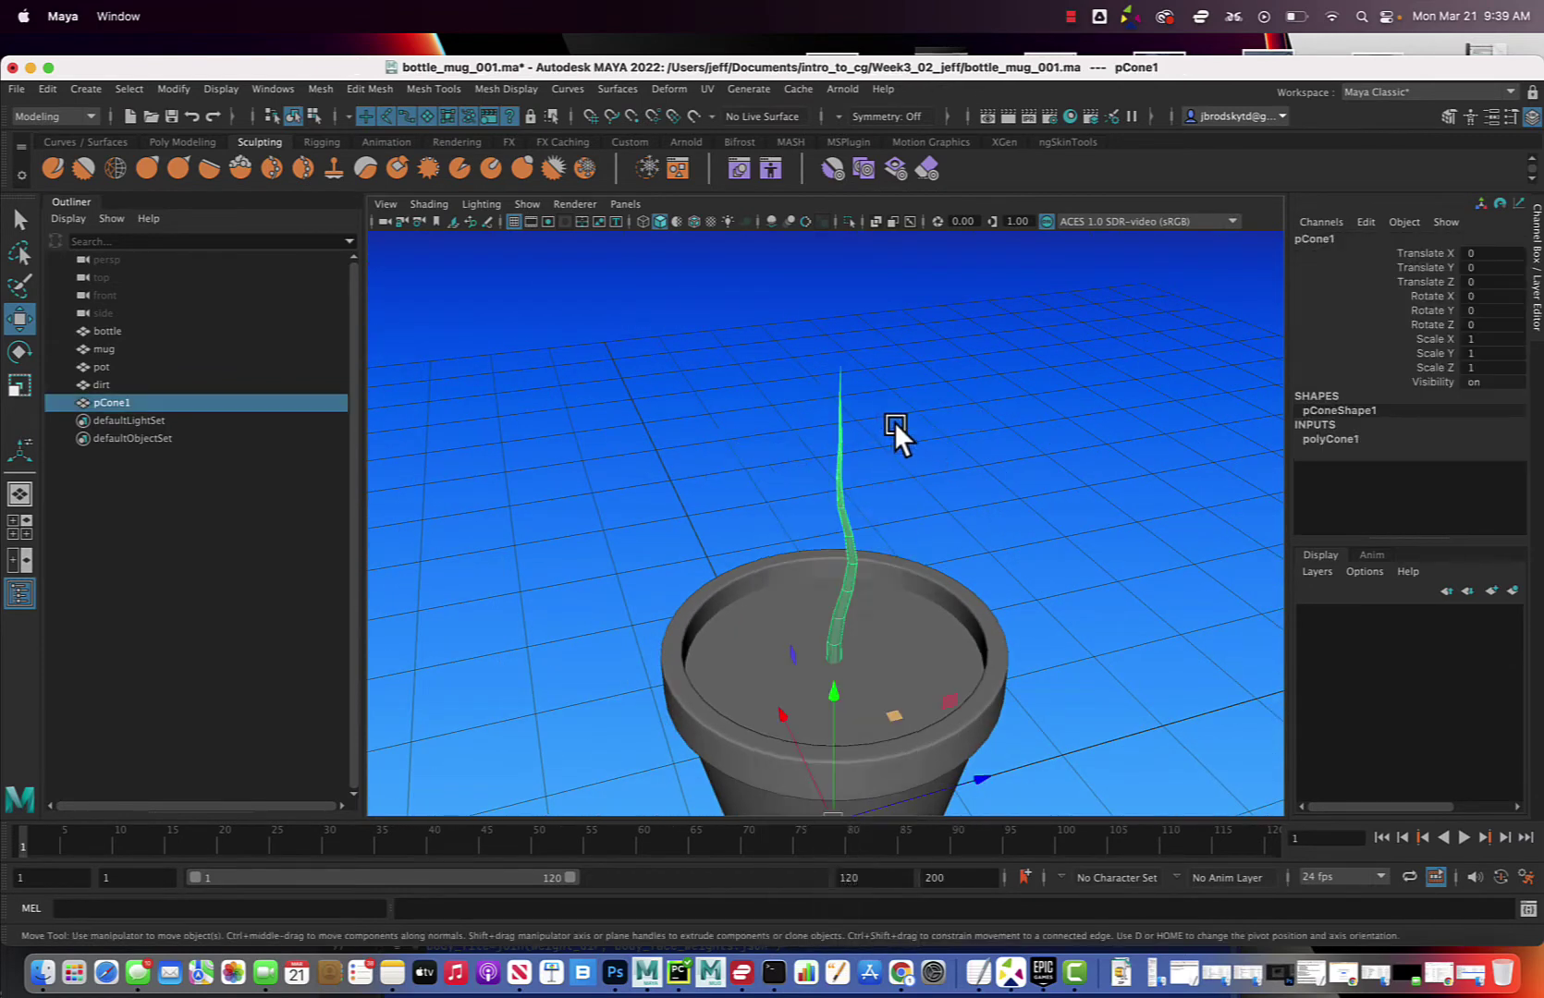
{"action": "double_click", "coordinate": [160, 404]}
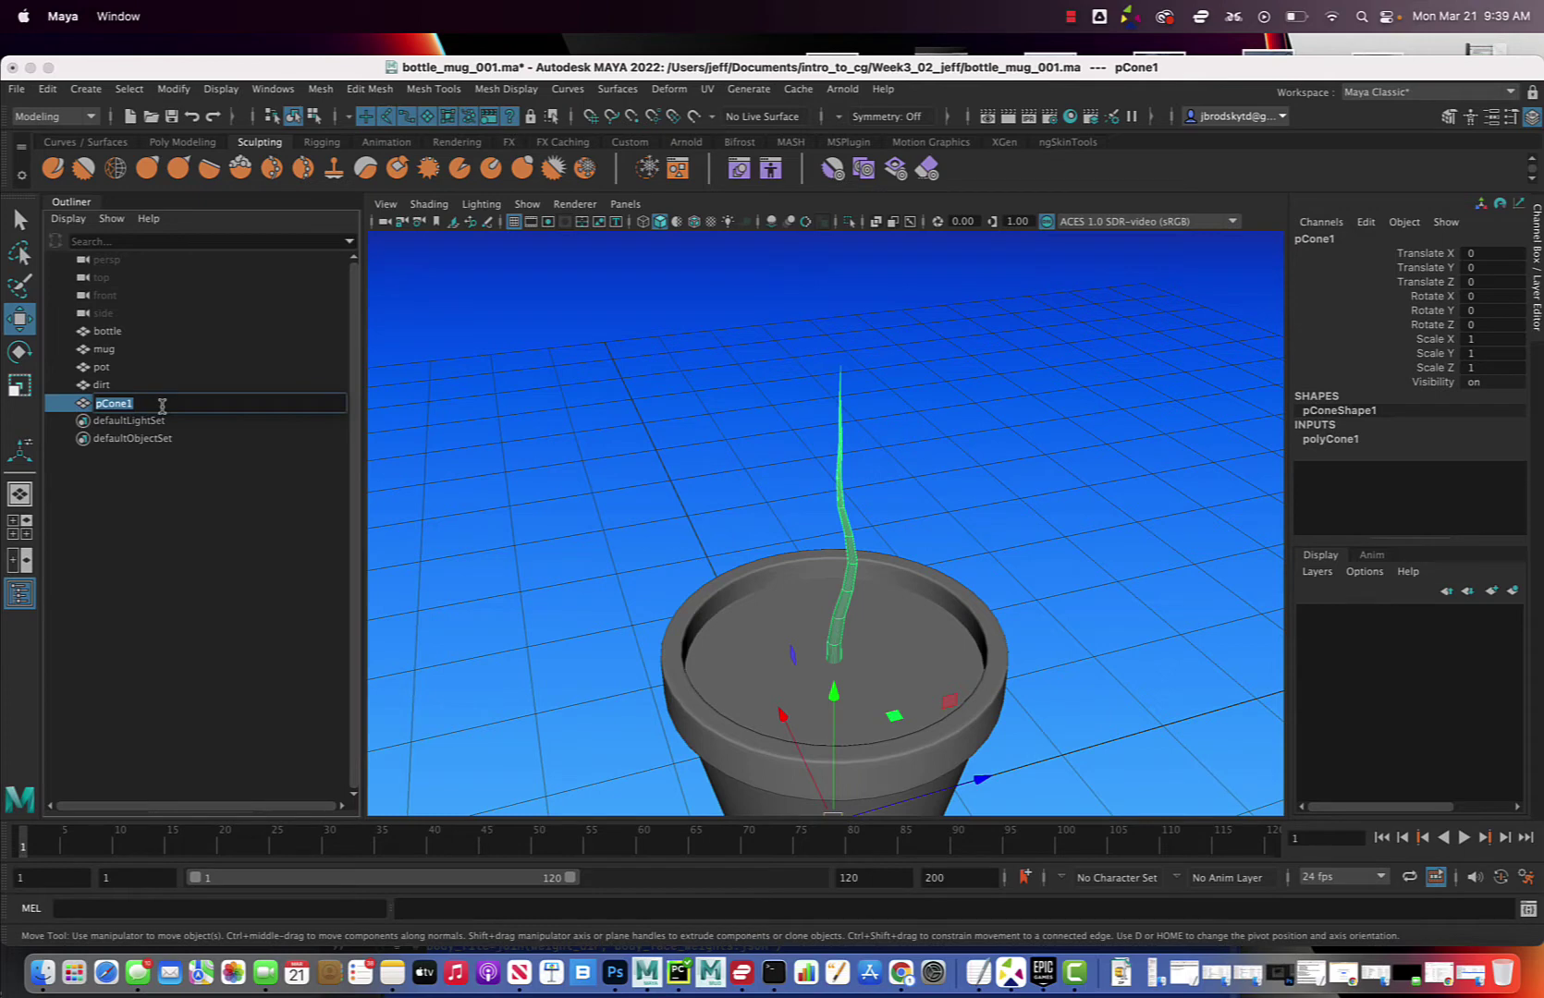
{"action": "type", "text": "stem"}
{"action": "key", "text": "Return"}
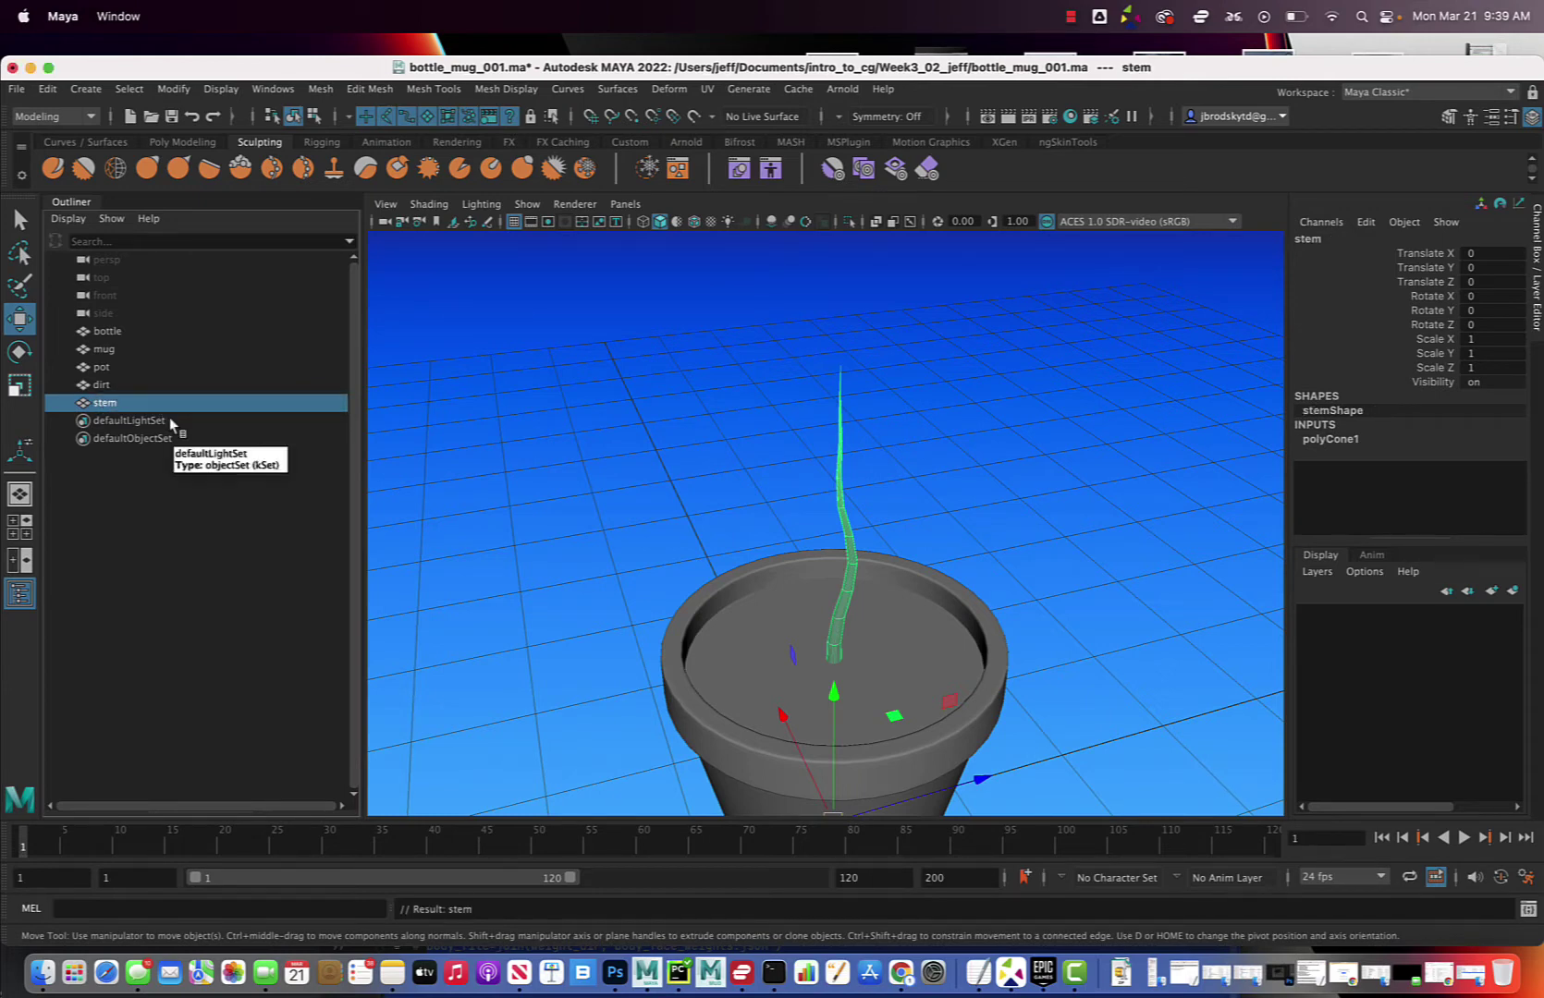
{"action": "key", "text": "super+s"}
Select the pot, dirt and stem together and move them along Z to about -3.538, clear of the origin.
{"action": "left_click_drag", "start_coordinate": [659, 379], "coordinate": [924, 476], "text": "alt"}
{"action": "scroll", "coordinate": [928, 442], "scroll_direction": "up", "scroll_amount": 2}
{"action": "scroll", "coordinate": [927, 443], "scroll_direction": "down", "scroll_amount": 6}
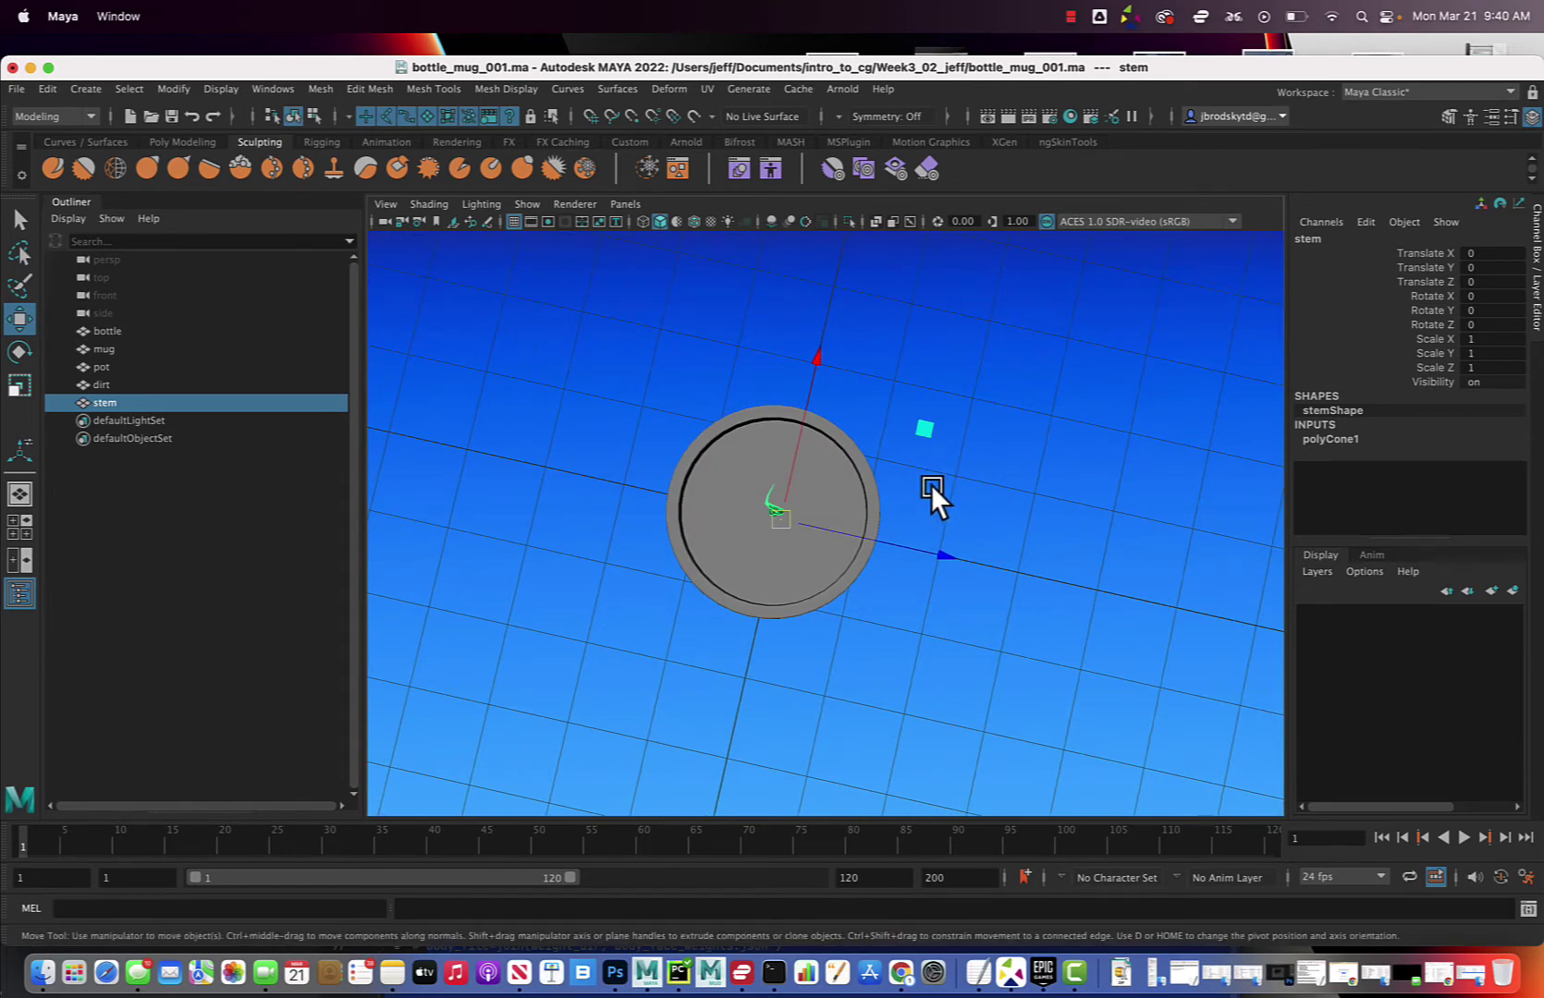
{"action": "left_click_drag", "start_coordinate": [914, 482], "coordinate": [856, 503], "text": "alt"}
{"action": "left_click_drag", "start_coordinate": [805, 574], "coordinate": [937, 628], "text": "shift"}
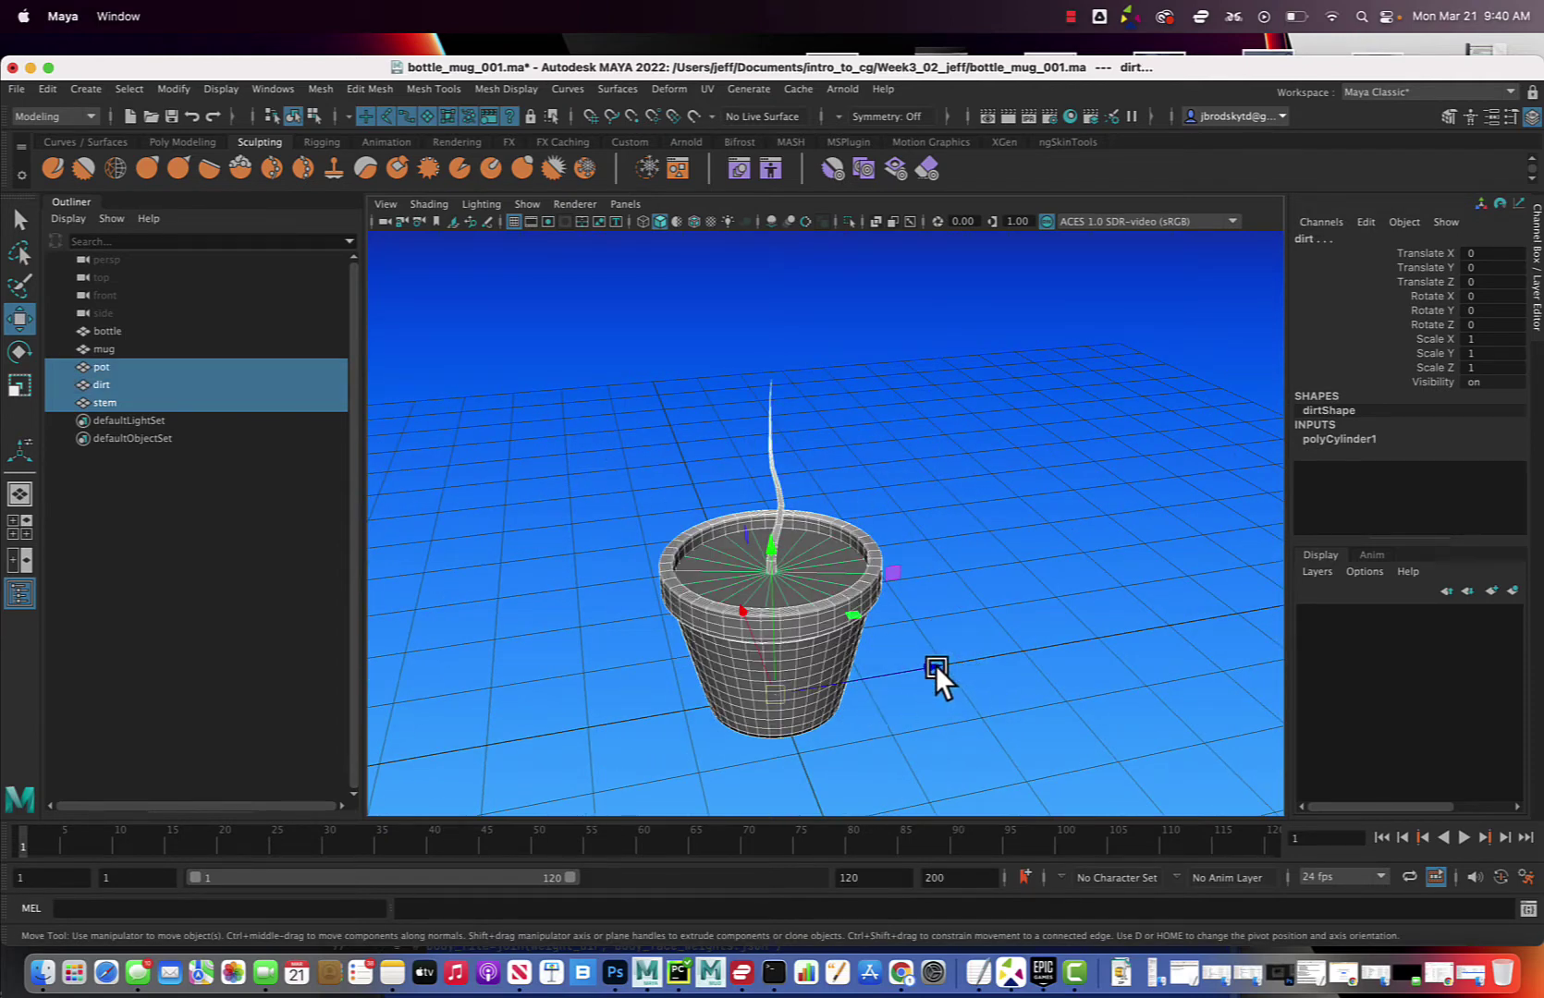
{"action": "left_click_drag", "start_coordinate": [934, 664], "coordinate": [620, 706], "text": "alt"}
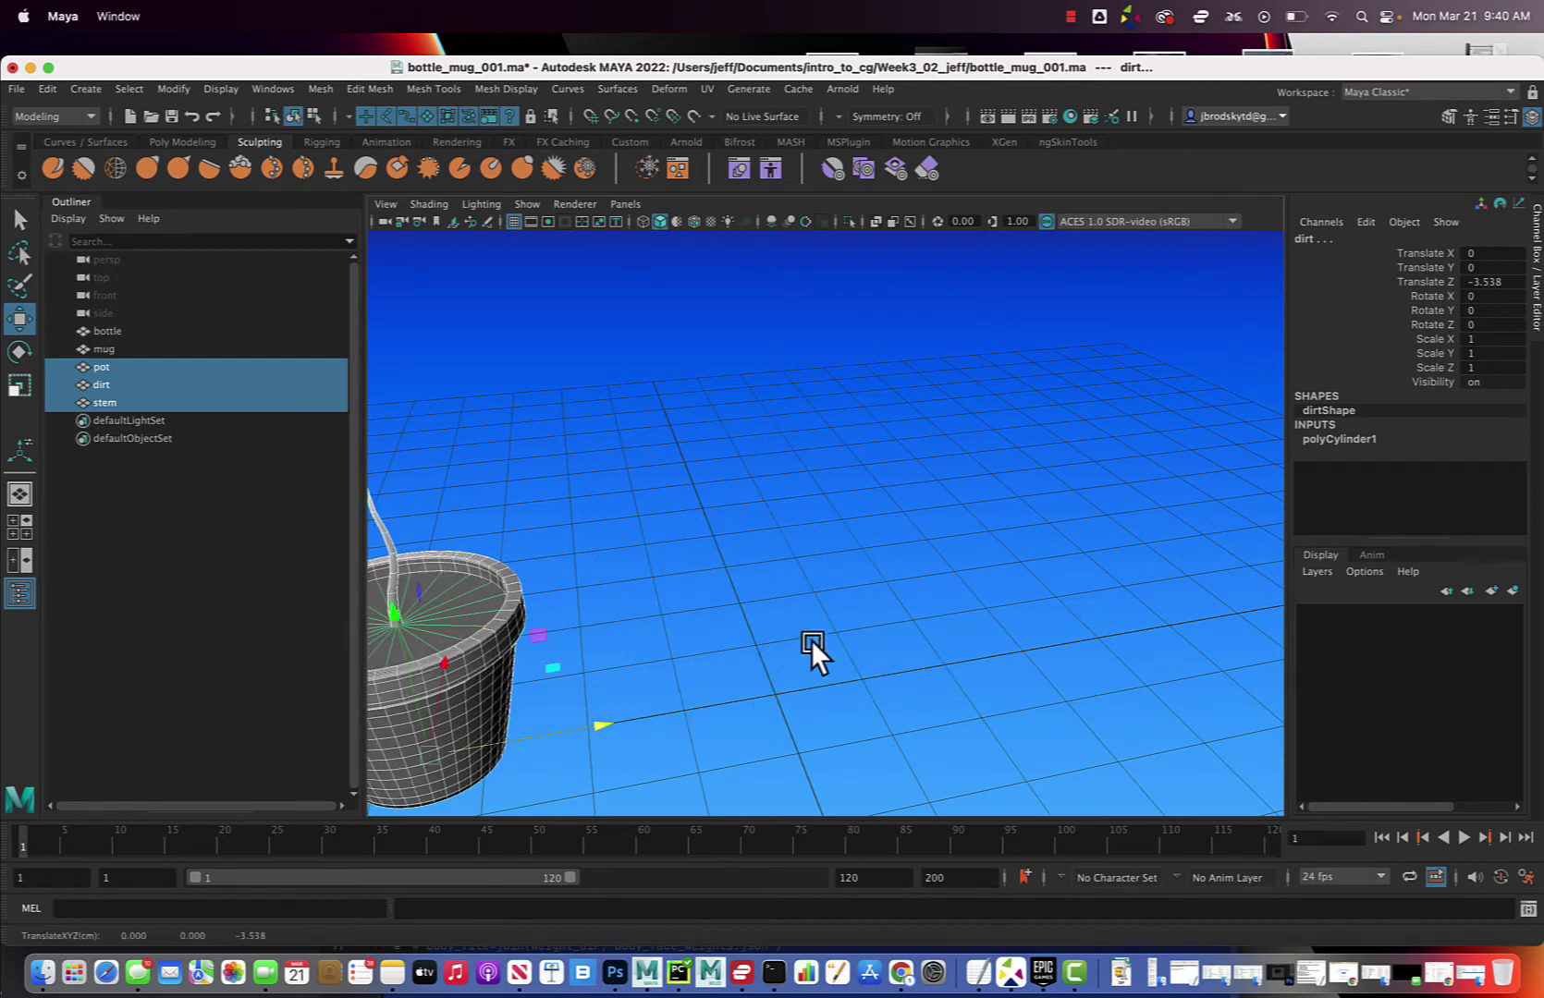
Clear the selection and create a polygon plane at the origin.
{"action": "left_click", "coordinate": [834, 590]}
{"action": "mouse_move", "coordinate": [835, 589]}
{"action": "left_mouse_down", "text": "alt"}
{"action": "mouse_move", "coordinate": [785, 631]}
{"action": "mouse_move", "coordinate": [796, 592]}
{"action": "left_mouse_up", "text": "alt"}
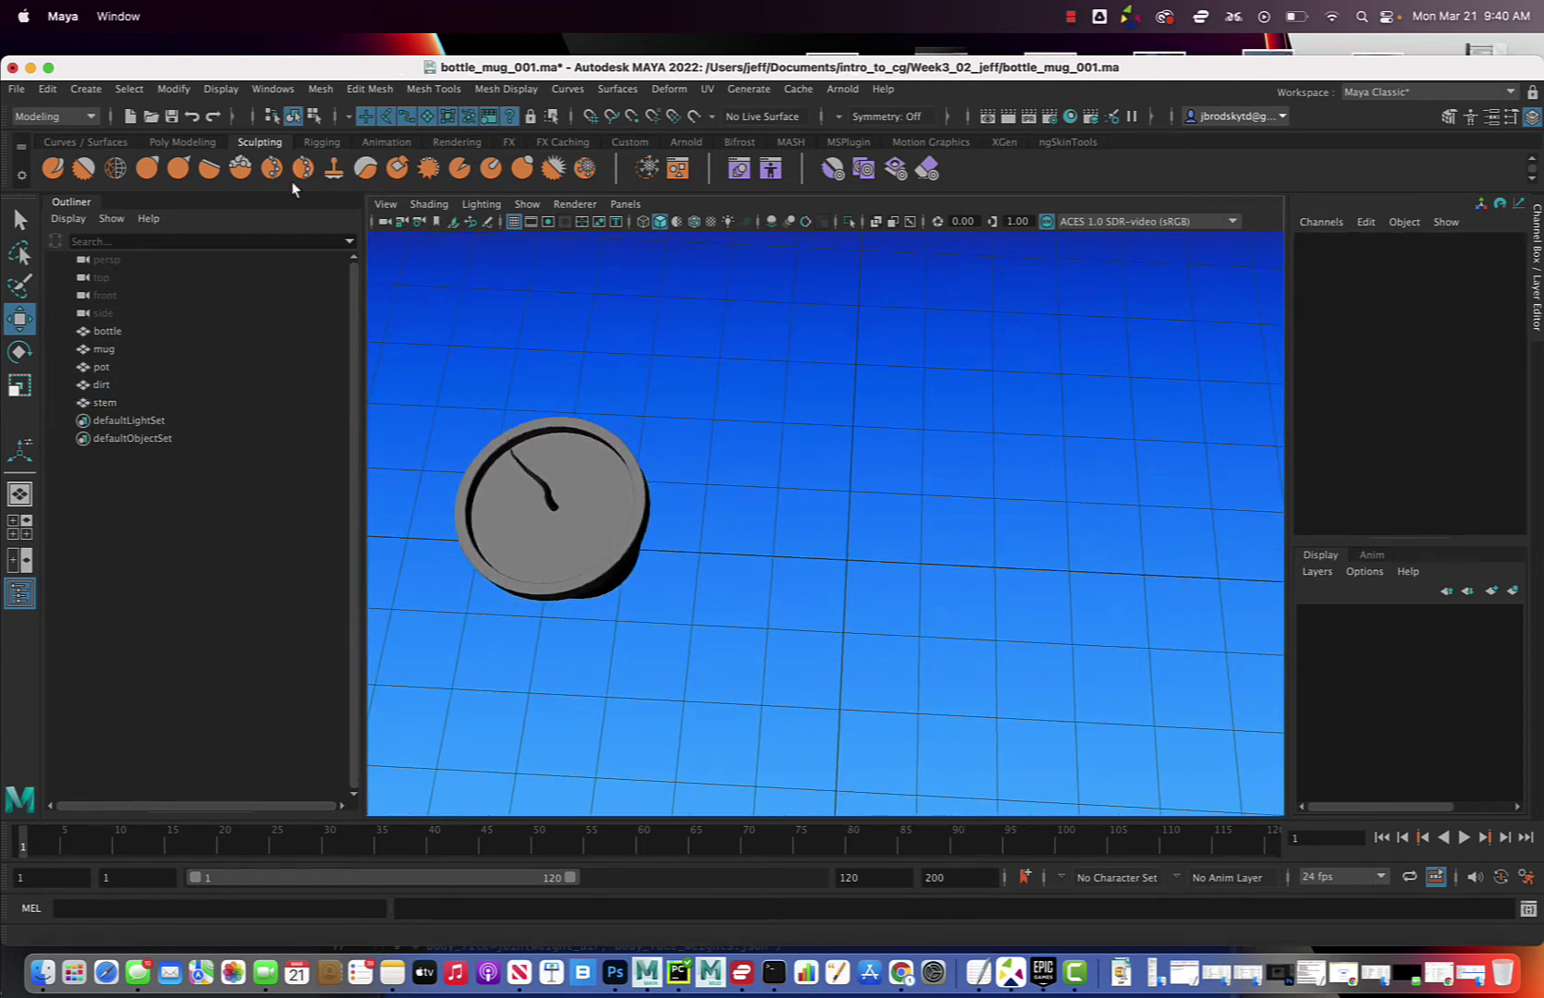
{"action": "left_click", "coordinate": [86, 89]}
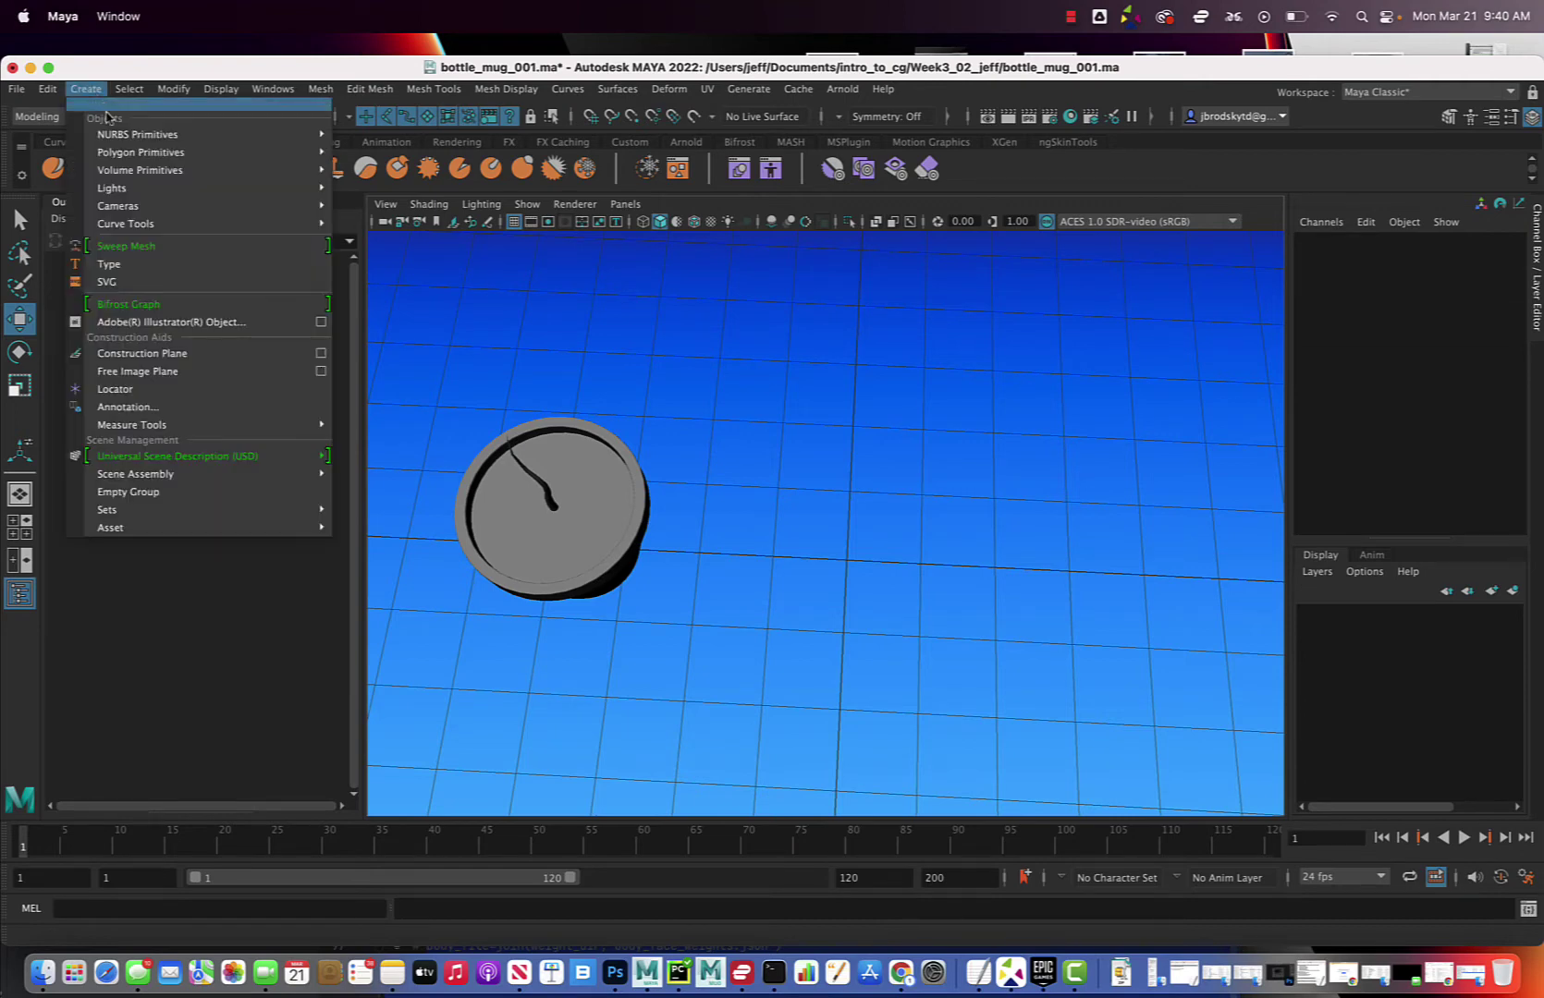
{"action": "mouse_move", "coordinate": [117, 157]}
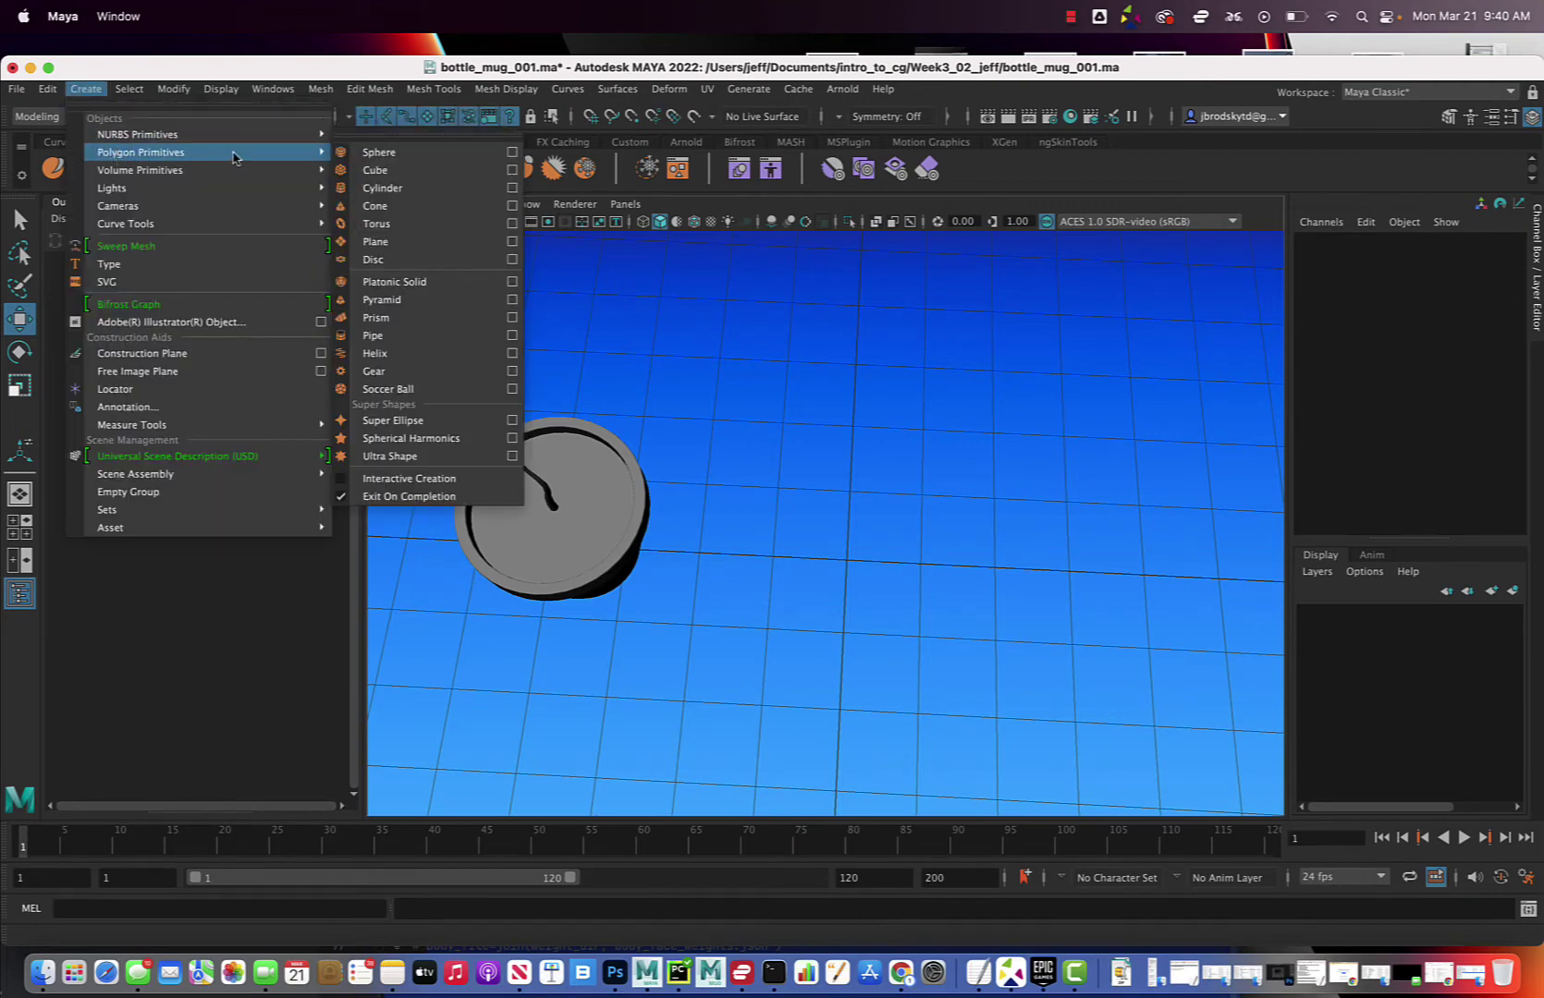
{"action": "left_click", "coordinate": [401, 244]}
Set the plane's width and height subdivisions to 5.
{"action": "left_click_drag", "start_coordinate": [781, 479], "coordinate": [767, 486], "text": "alt"}
{"action": "scroll", "coordinate": [766, 485], "scroll_direction": "down", "scroll_amount": 5}
{"action": "scroll", "coordinate": [768, 487], "scroll_direction": "up", "scroll_amount": 4}
{"action": "scroll", "coordinate": [769, 488], "scroll_direction": "up", "scroll_amount": 10}
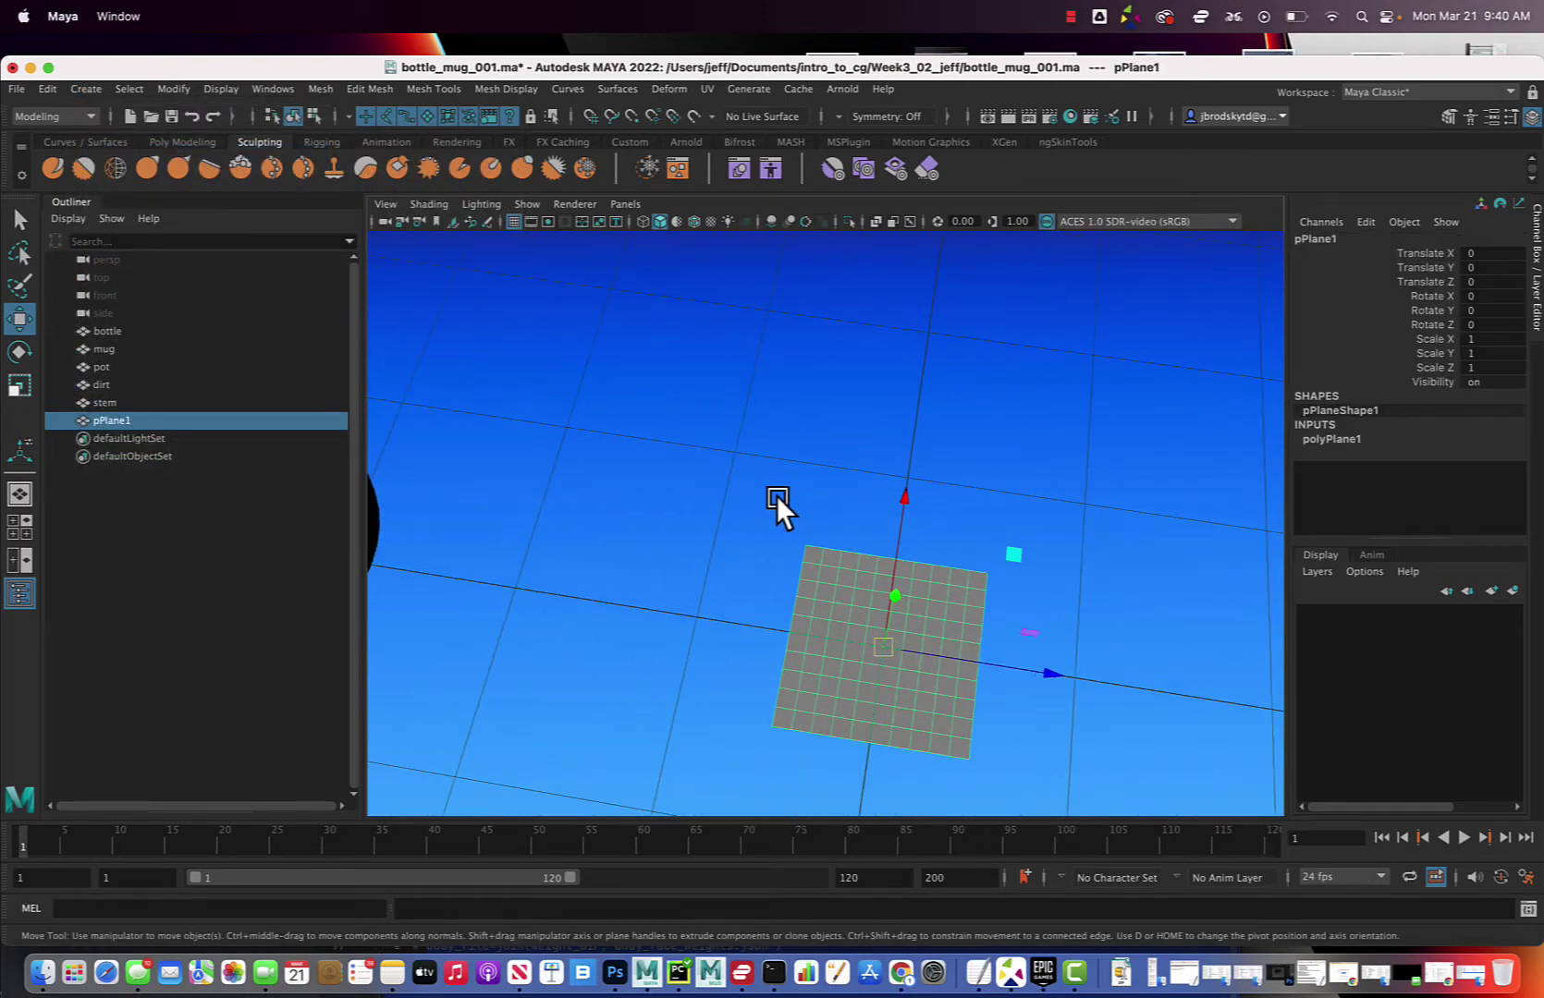
{"action": "middle_click_drag", "start_coordinate": [776, 496], "coordinate": [672, 316], "text": "alt"}
{"action": "middle_click_drag", "start_coordinate": [791, 508], "coordinate": [704, 403], "text": "alt"}
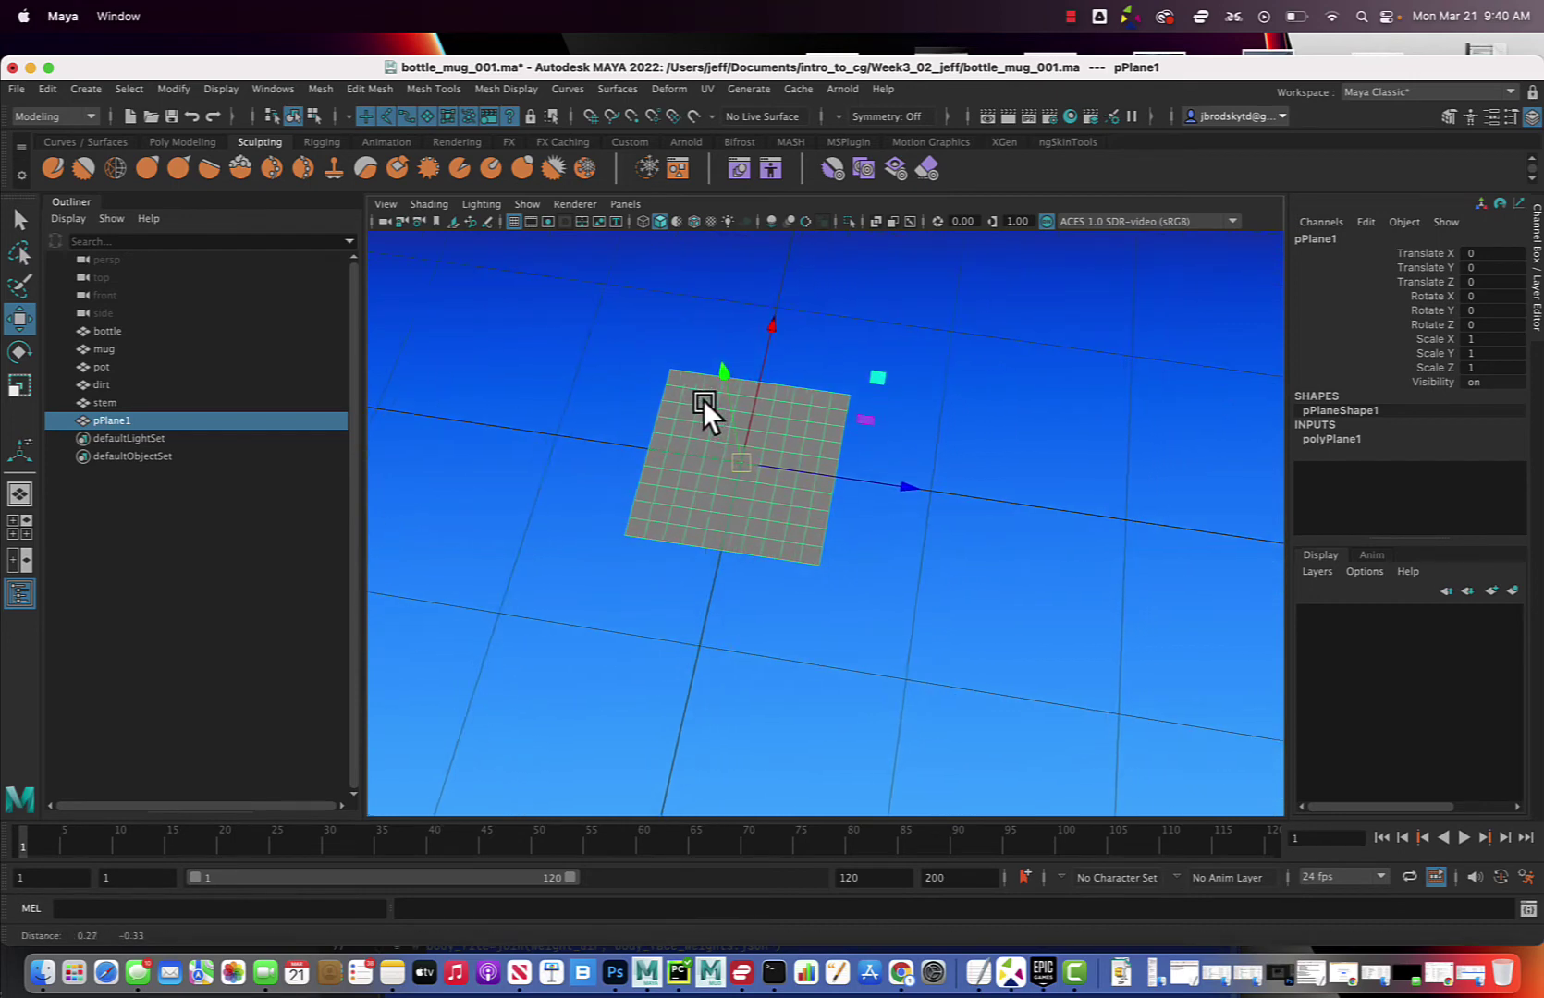
{"action": "scroll", "coordinate": [703, 420], "scroll_direction": "down", "scroll_amount": 1}
{"action": "scroll", "coordinate": [702, 428], "scroll_direction": "up", "scroll_amount": 3}
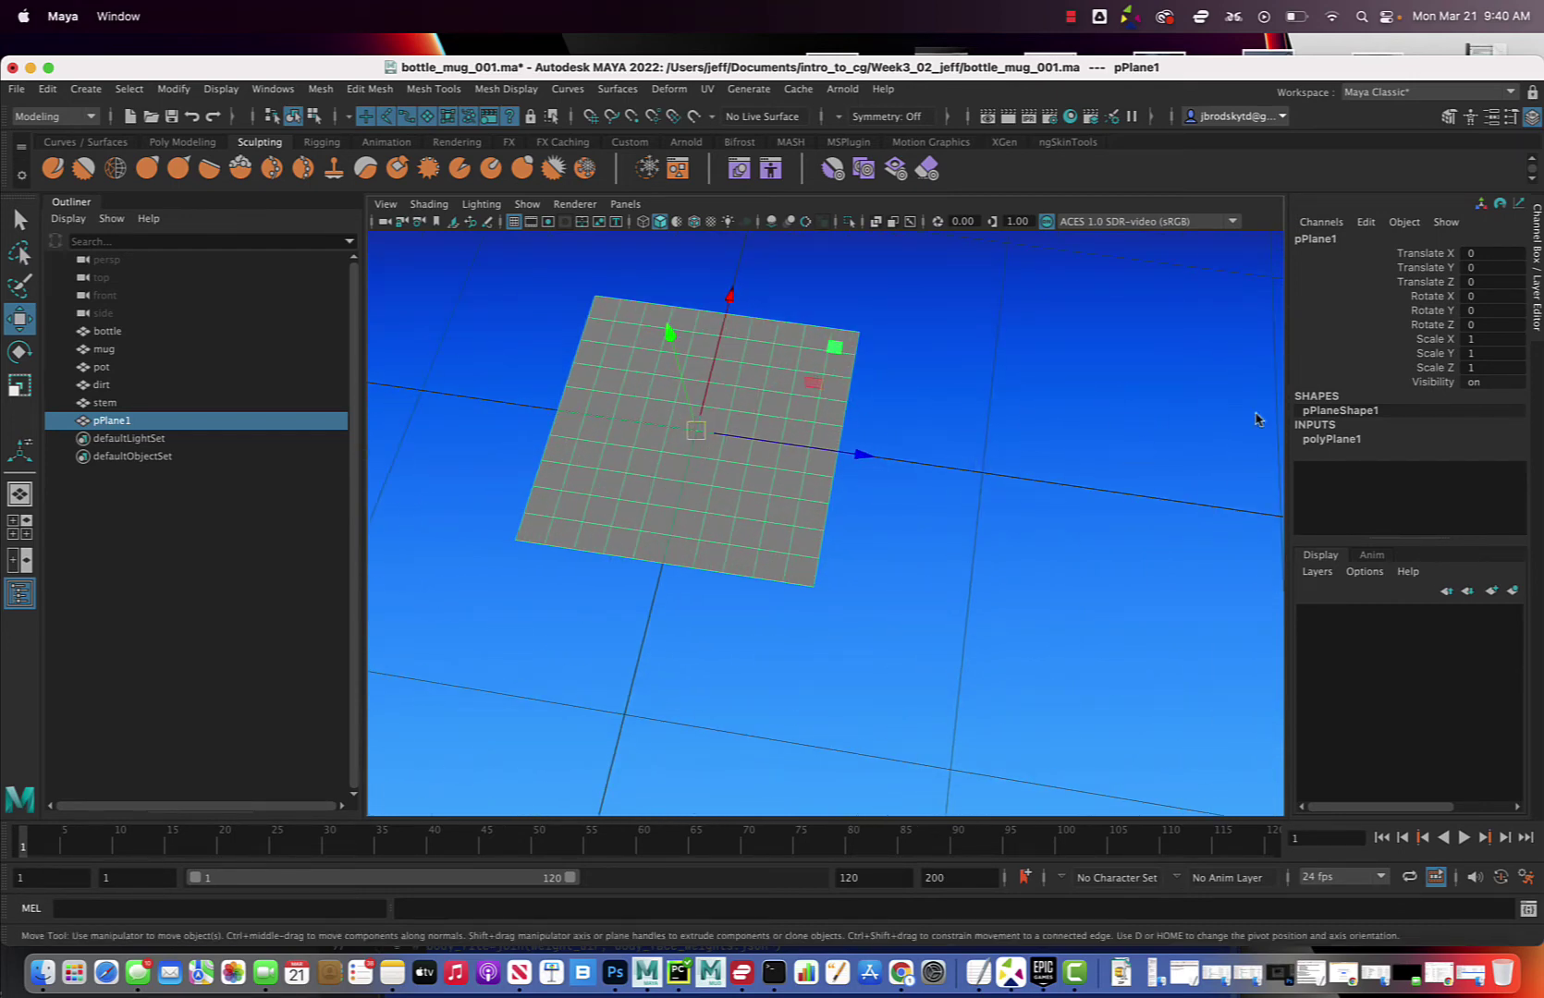
{"action": "left_click", "coordinate": [1339, 440]}
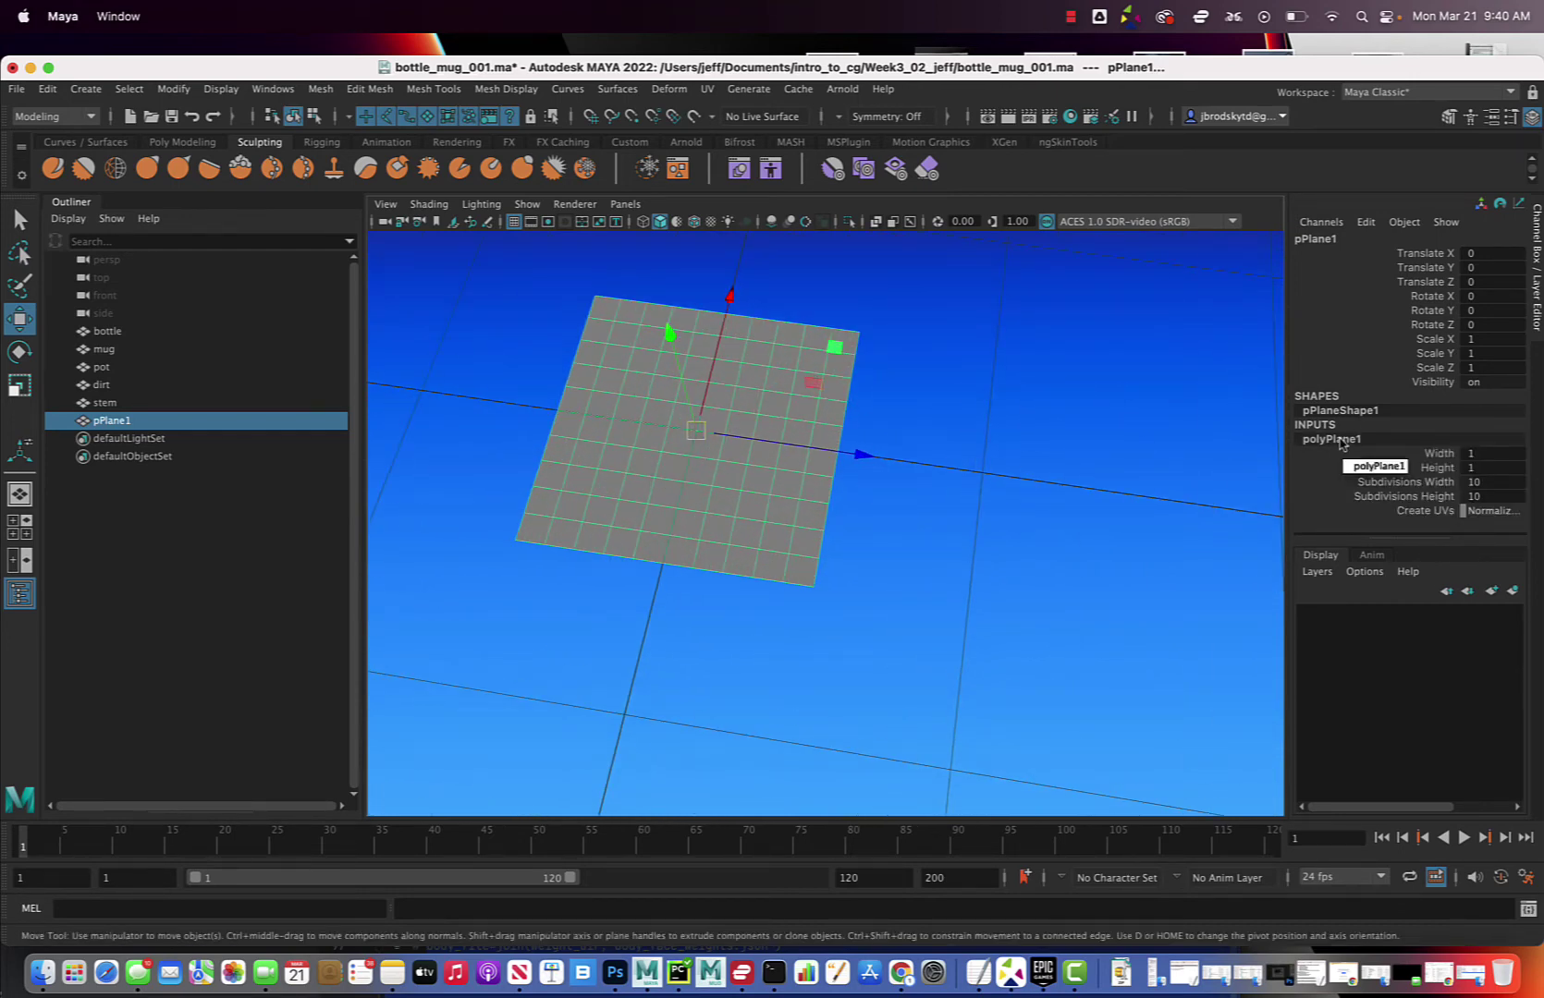
{"action": "left_click", "coordinate": [1492, 486]}
{"action": "left_click_drag", "start_coordinate": [1493, 488], "coordinate": [1497, 498]}
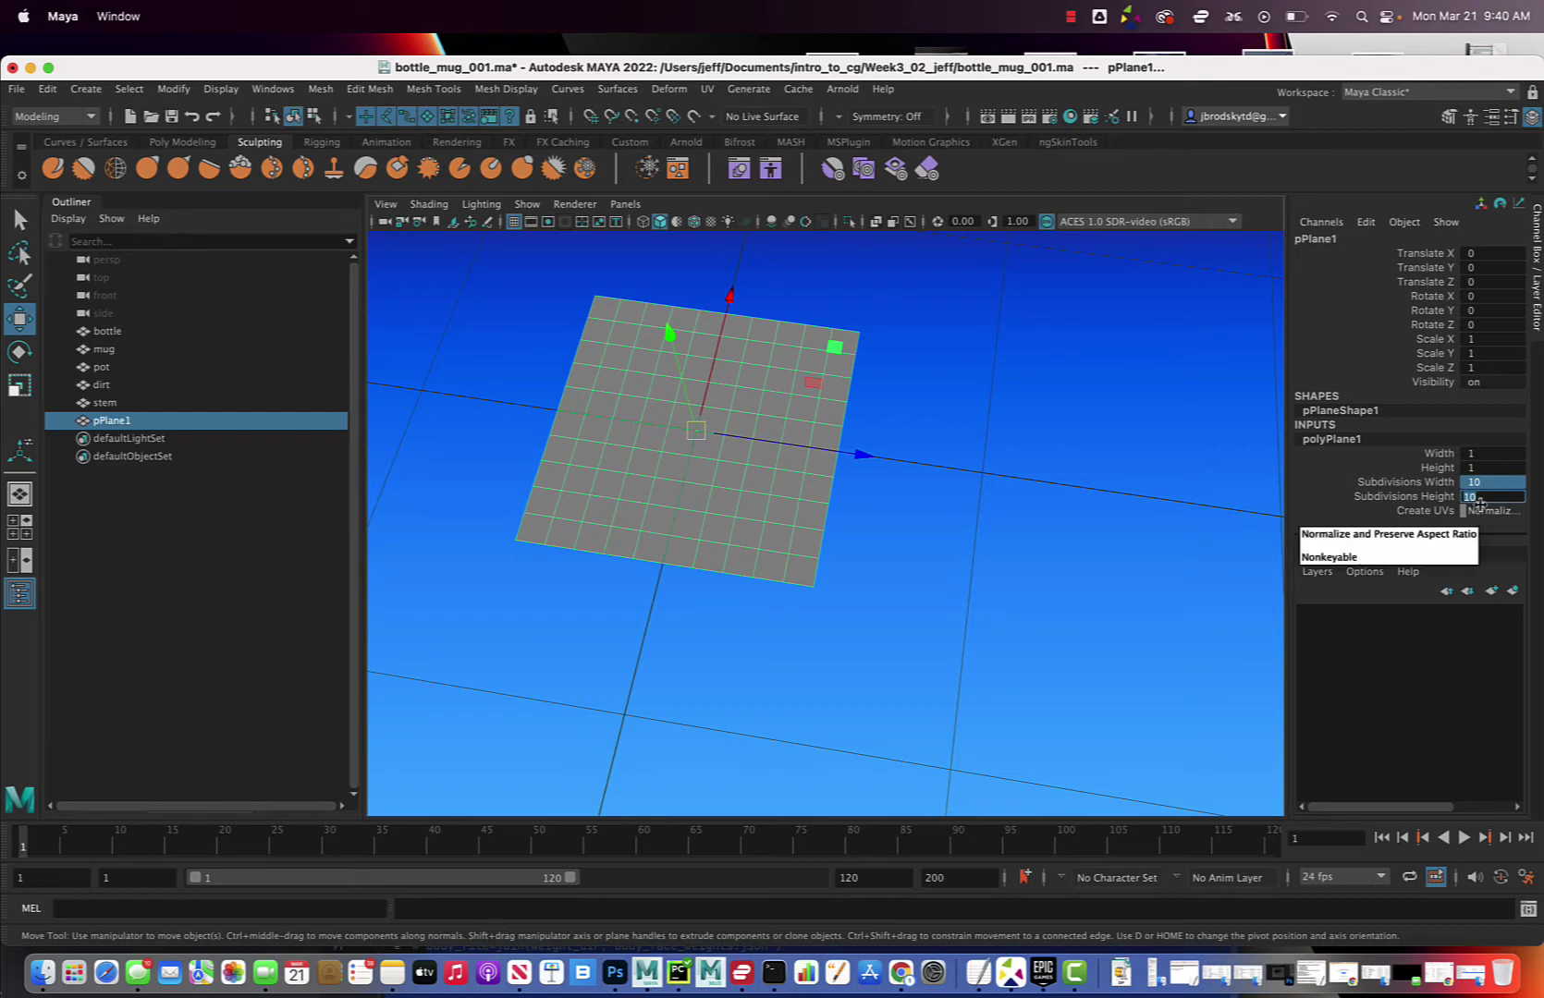
{"action": "type", "text": "5"}
{"action": "key", "text": "Return"}
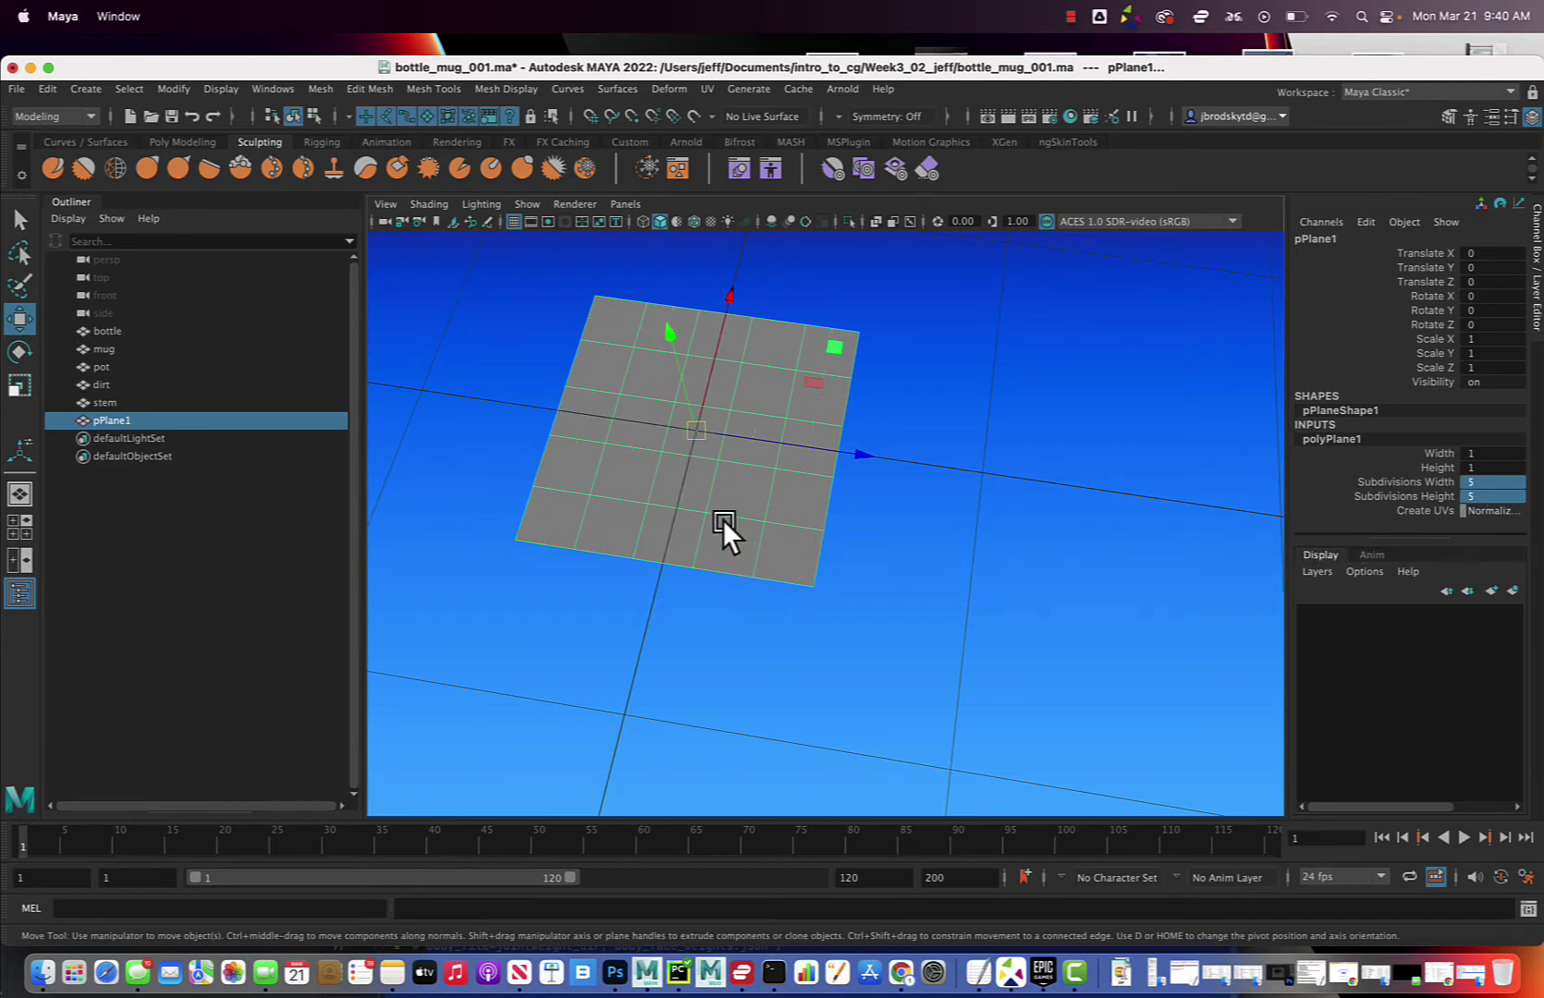
Switch the plane to vertex editing, turn off soft selection and narrow the two end rows along Z into a thin stalk.
{"action": "right_click_drag", "start_coordinate": [723, 478], "coordinate": [655, 476]}
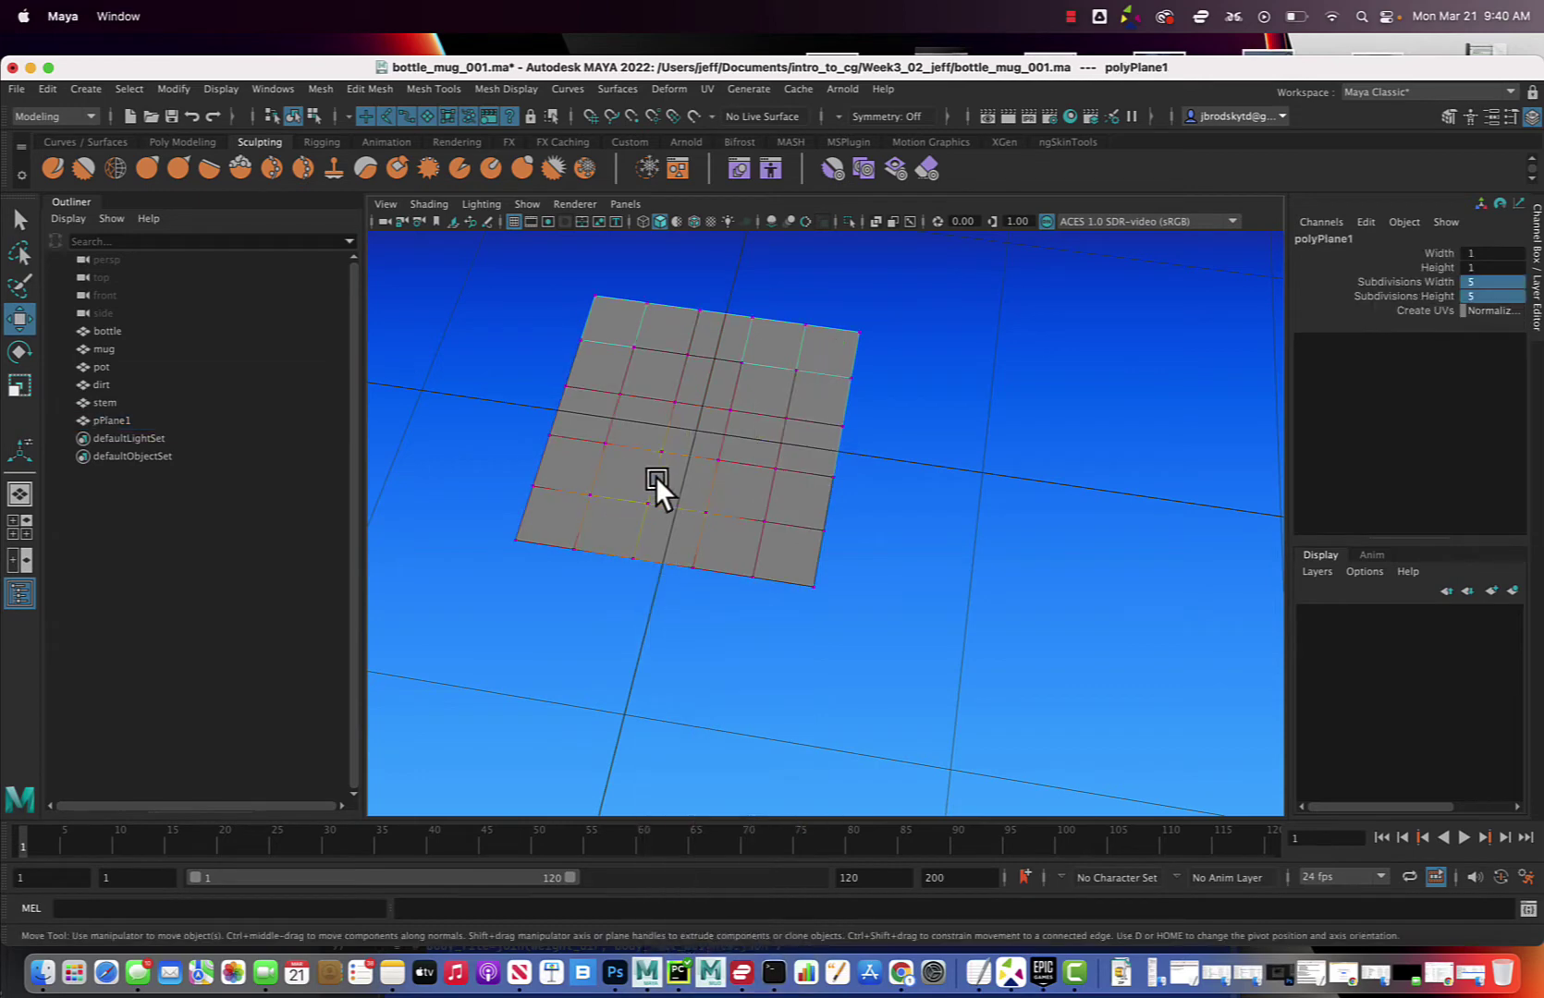
{"action": "left_click_drag", "start_coordinate": [832, 536], "coordinate": [989, 773], "text": "alt"}
{"action": "middle_click_drag", "start_coordinate": [926, 617], "coordinate": [929, 667], "text": "alt"}
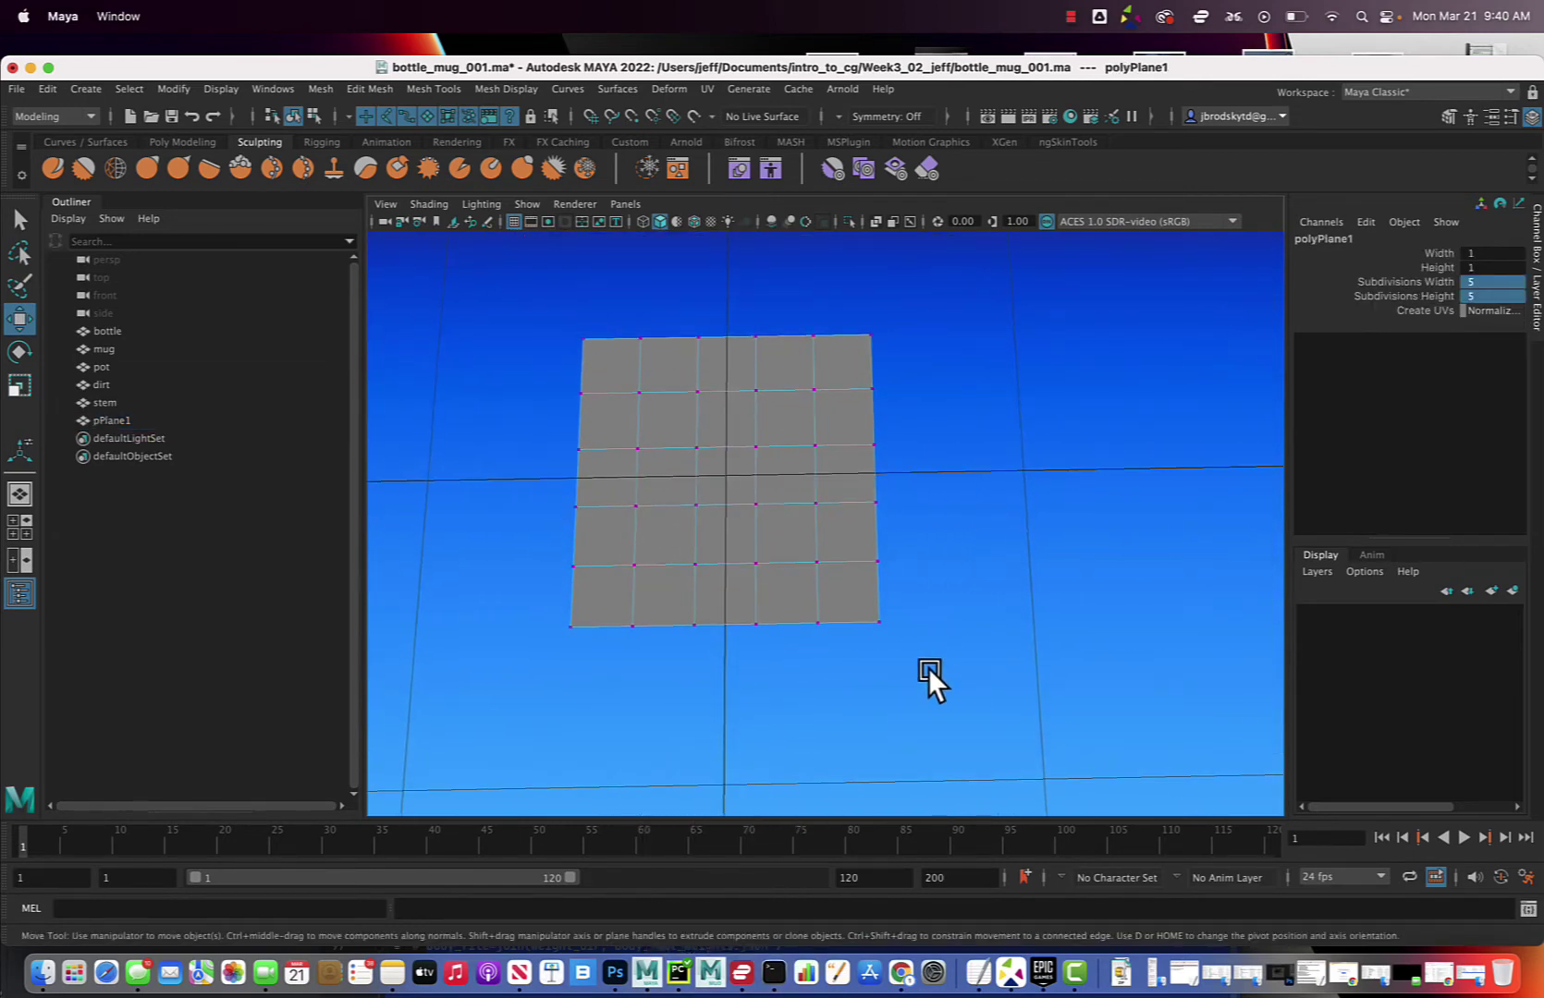
{"action": "left_click_drag", "start_coordinate": [545, 544], "coordinate": [1020, 654]}
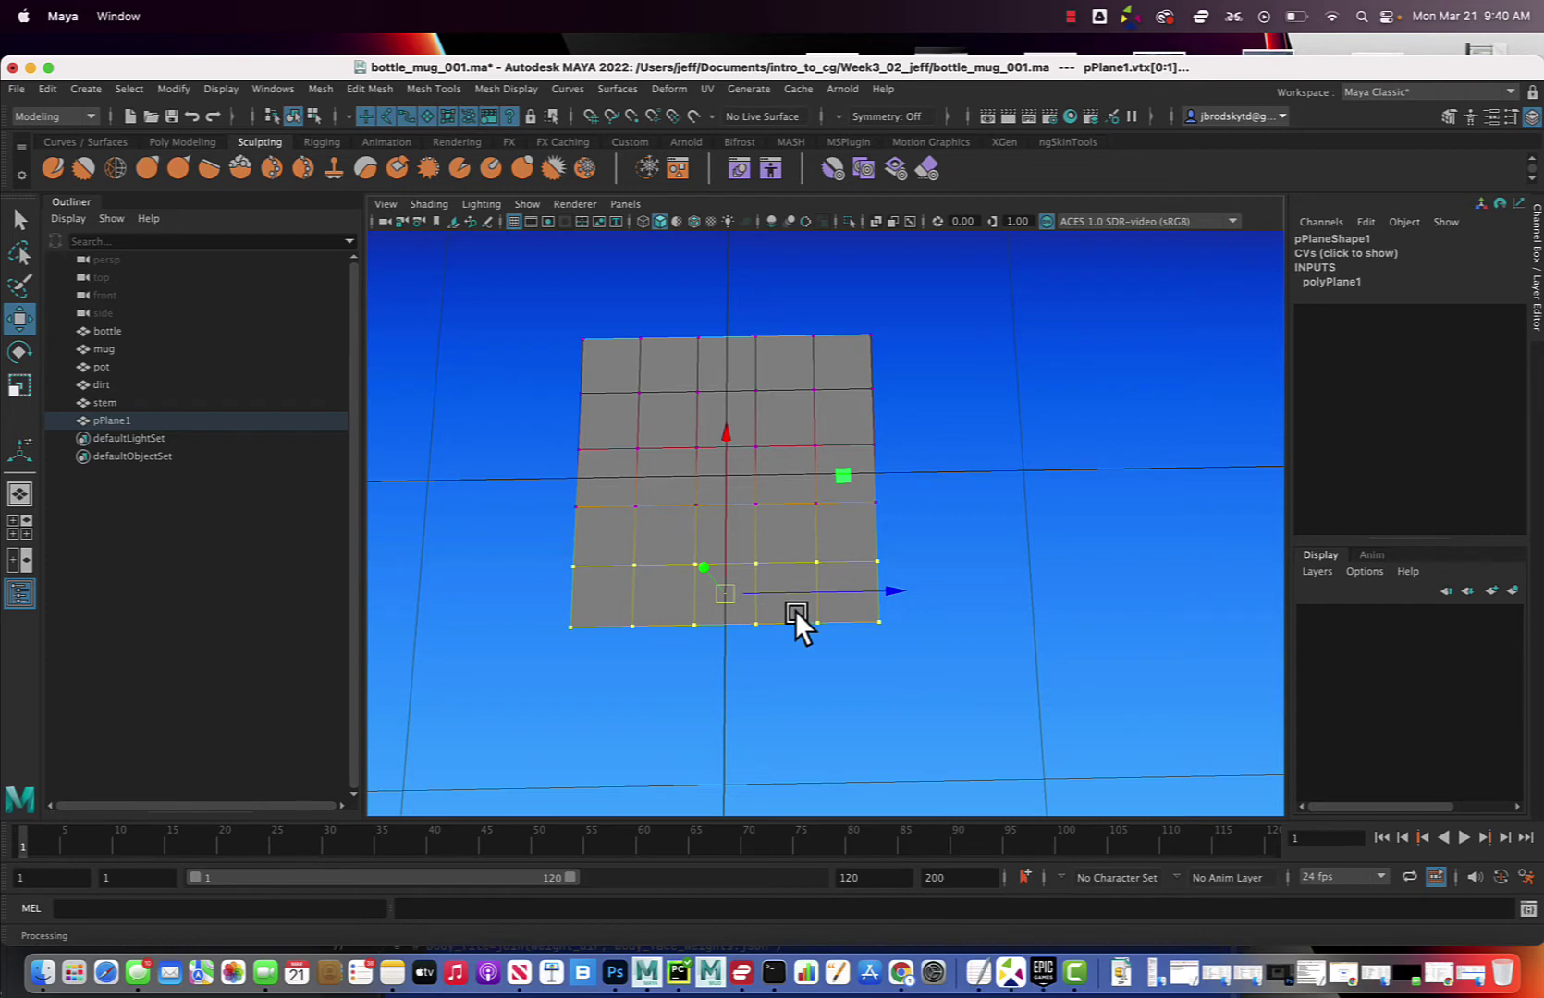
{"action": "key", "text": "b"}
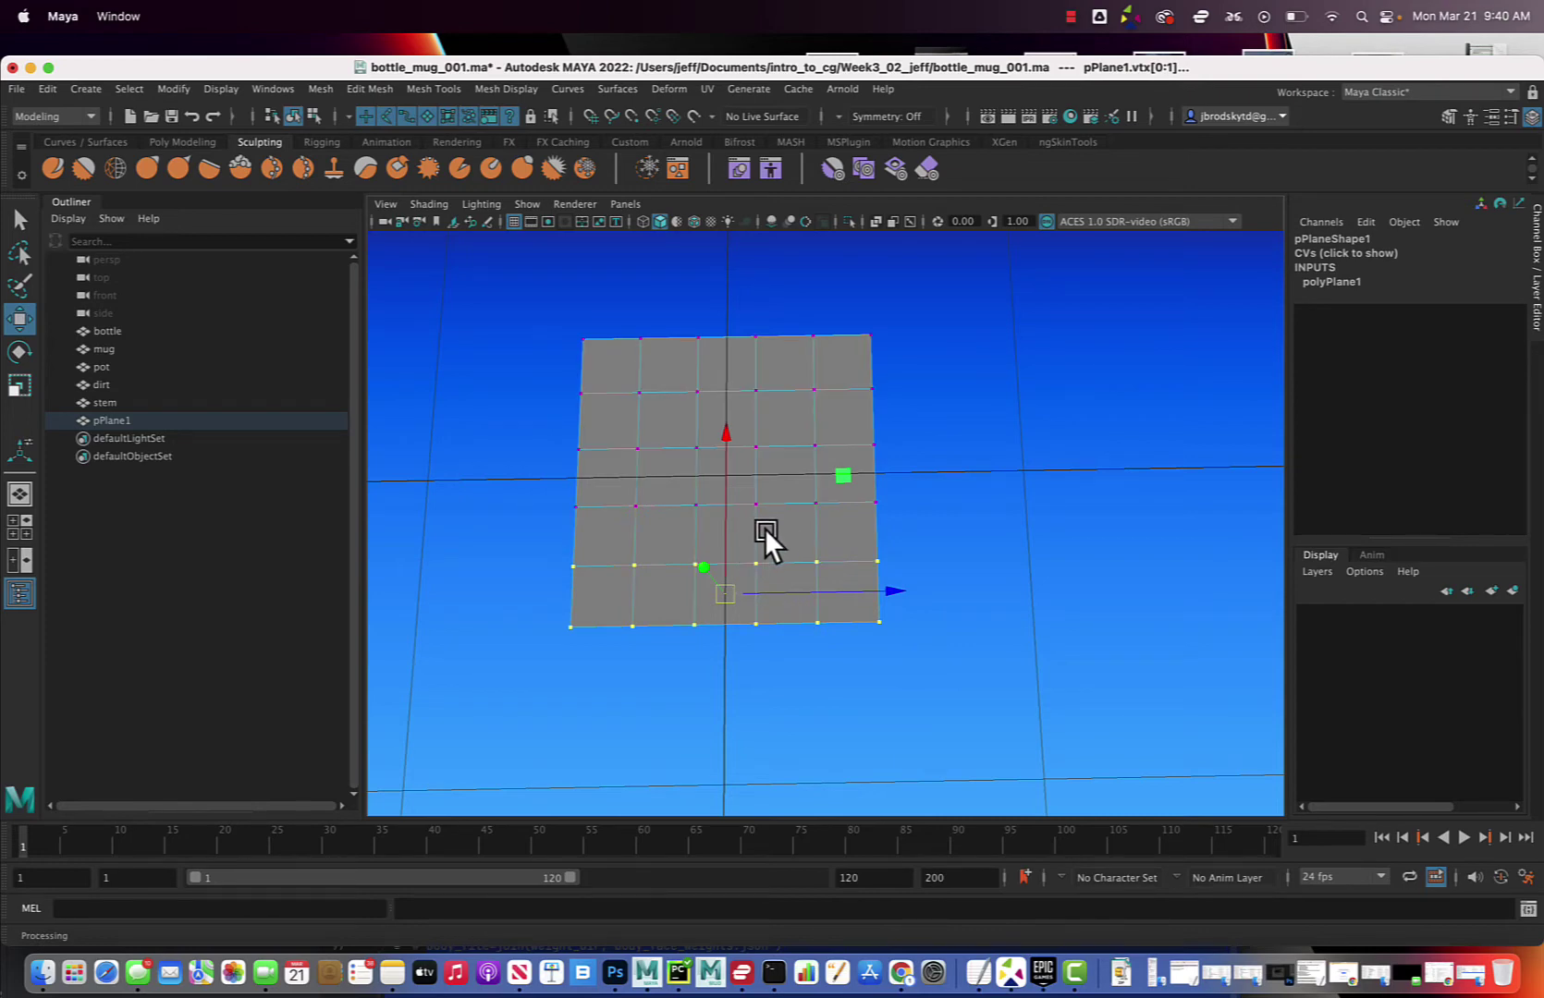
{"action": "key", "text": "r"}
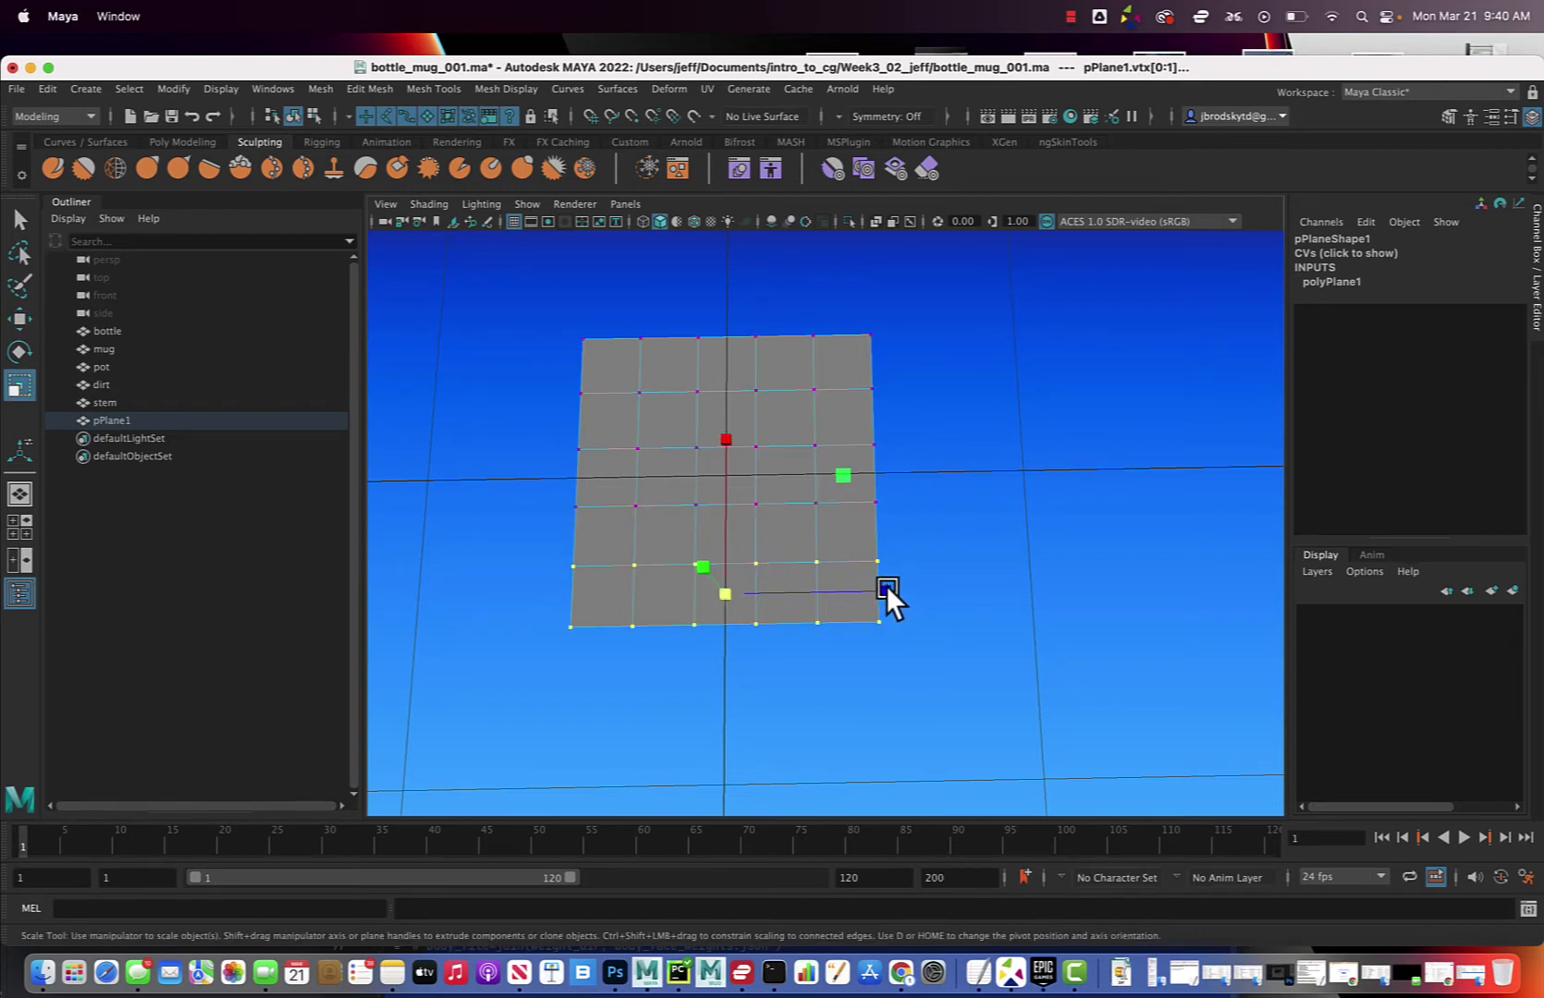
{"action": "left_click_drag", "start_coordinate": [886, 587], "coordinate": [742, 587]}
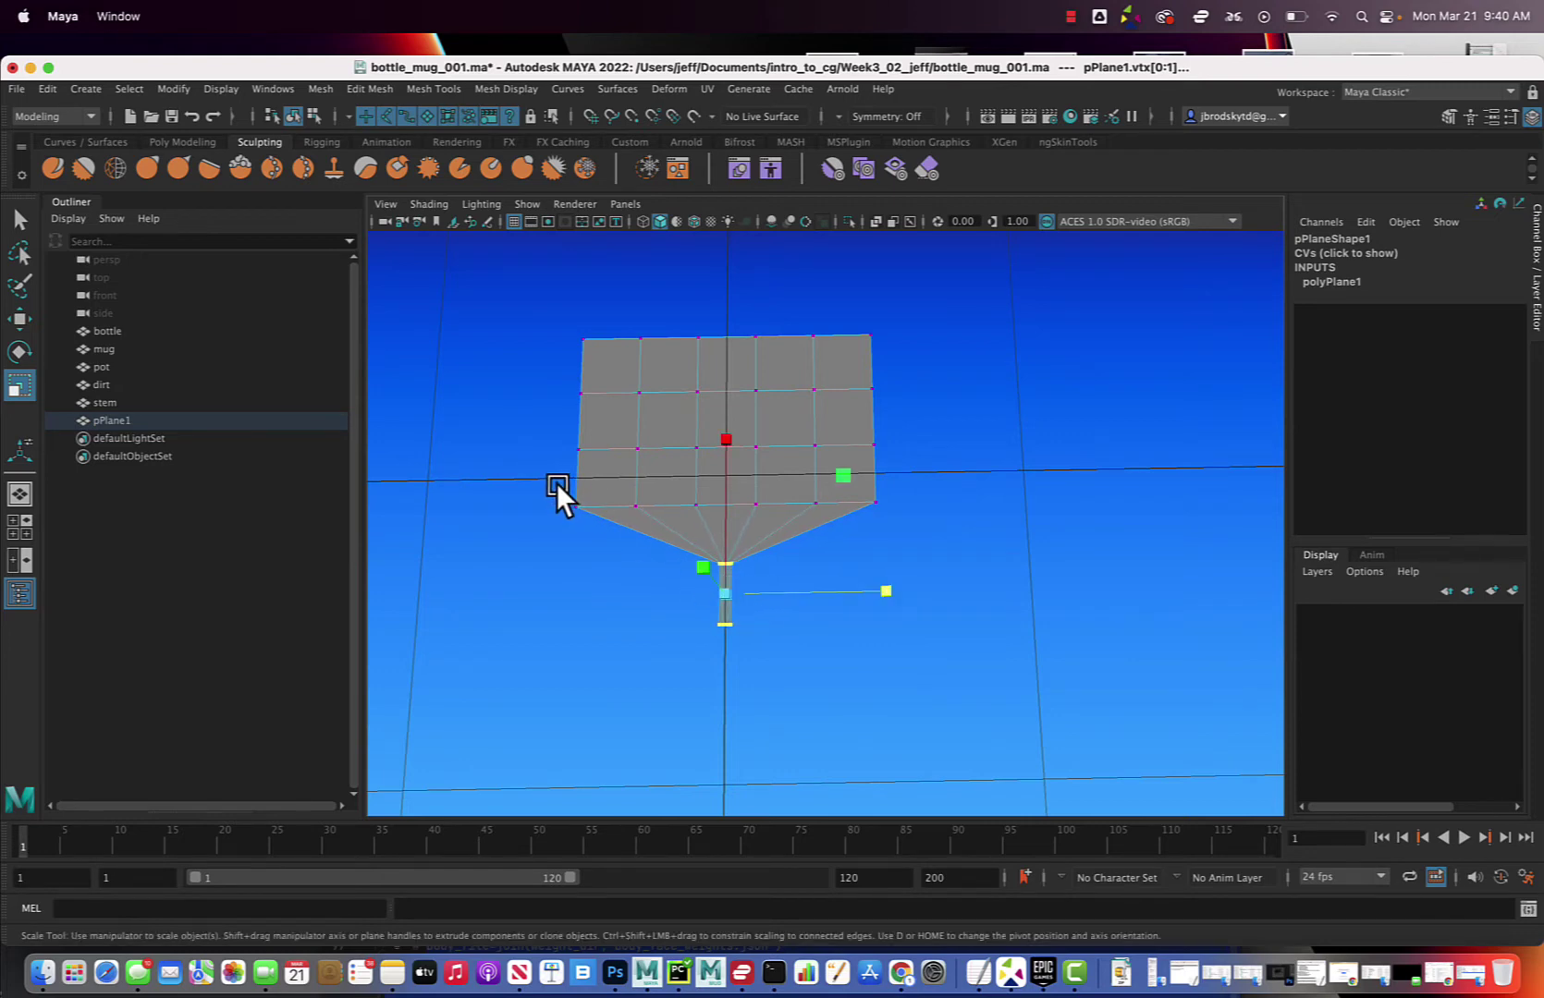
Scale each of the four remaining vertex rows narrower along Z to shape a leaf outline that tapers toward the tip.
{"action": "left_click_drag", "start_coordinate": [557, 484], "coordinate": [786, 511]}
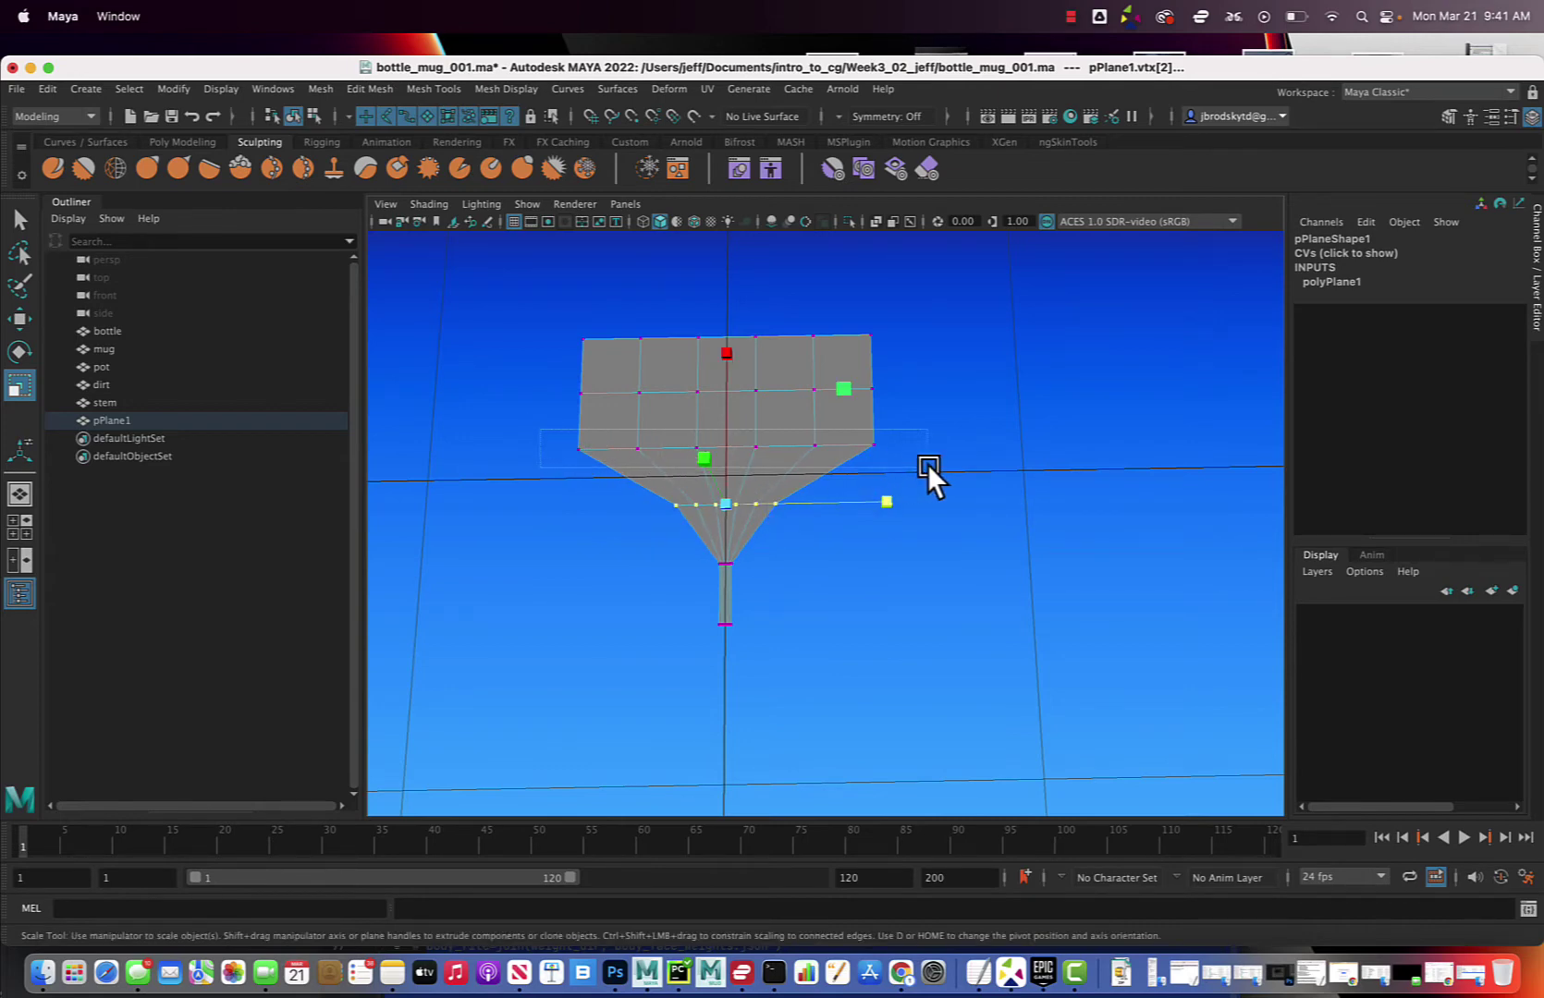
{"action": "left_click_drag", "start_coordinate": [928, 464], "coordinate": [793, 448]}
{"action": "left_click_drag", "start_coordinate": [555, 374], "coordinate": [759, 392]}
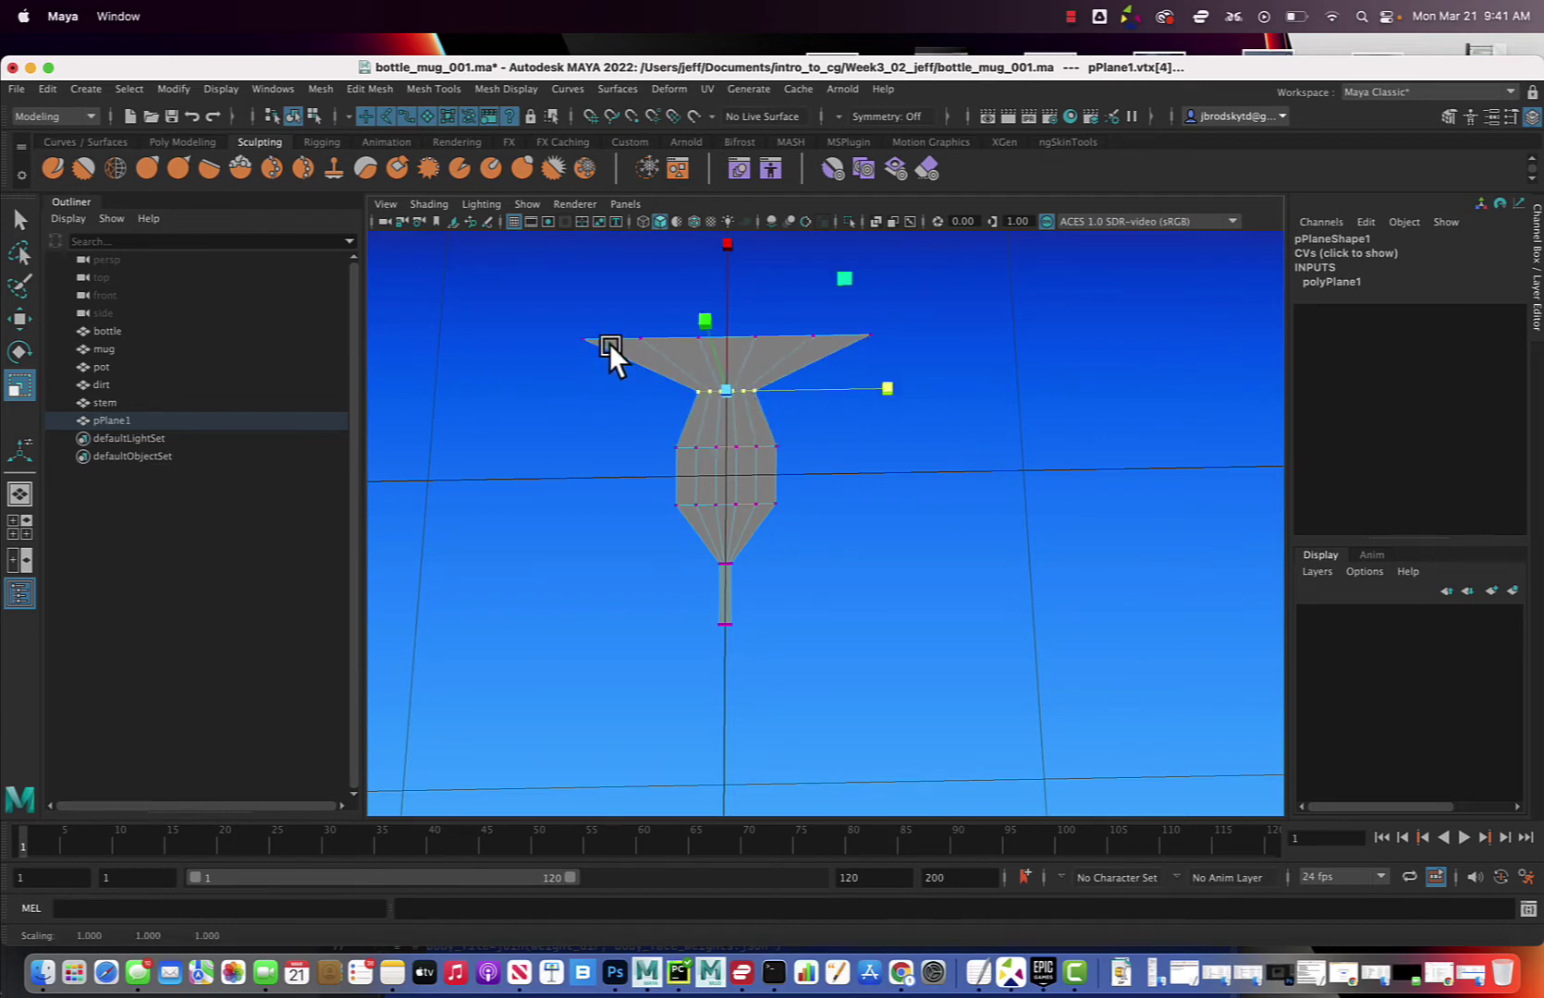
{"action": "left_click_drag", "start_coordinate": [564, 306], "coordinate": [746, 330]}
{"action": "scroll", "coordinate": [778, 398], "scroll_direction": "down", "scroll_amount": 2}
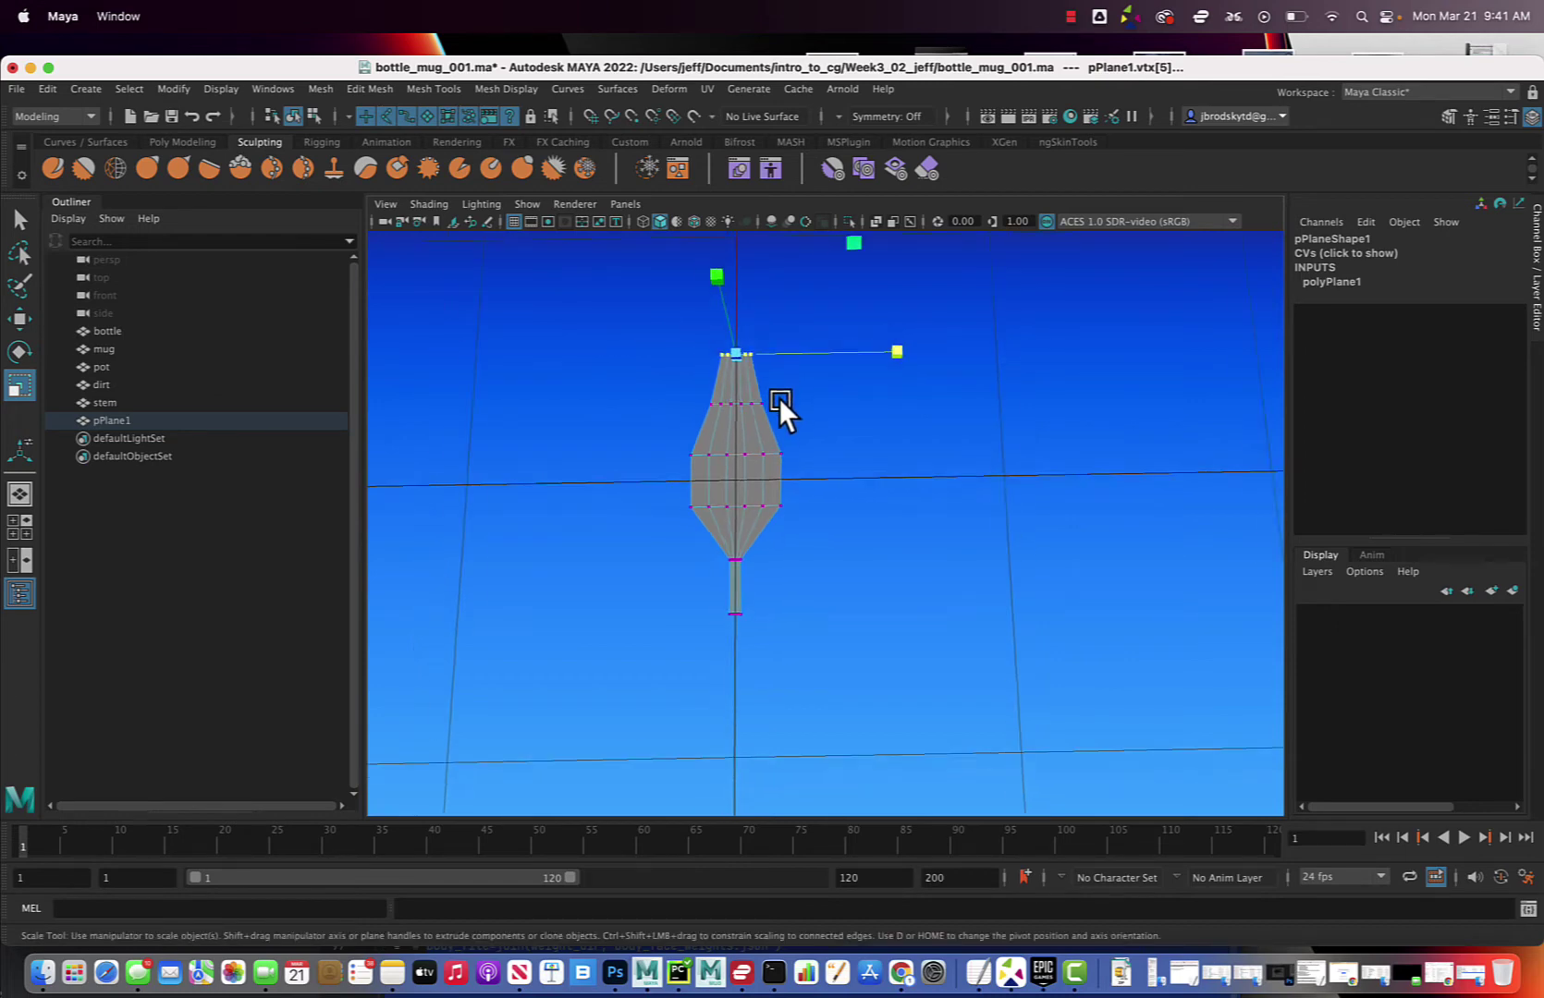
{"action": "scroll", "coordinate": [793, 454], "scroll_direction": "up", "scroll_amount": 10}
{"action": "left_click", "coordinate": [743, 374]}
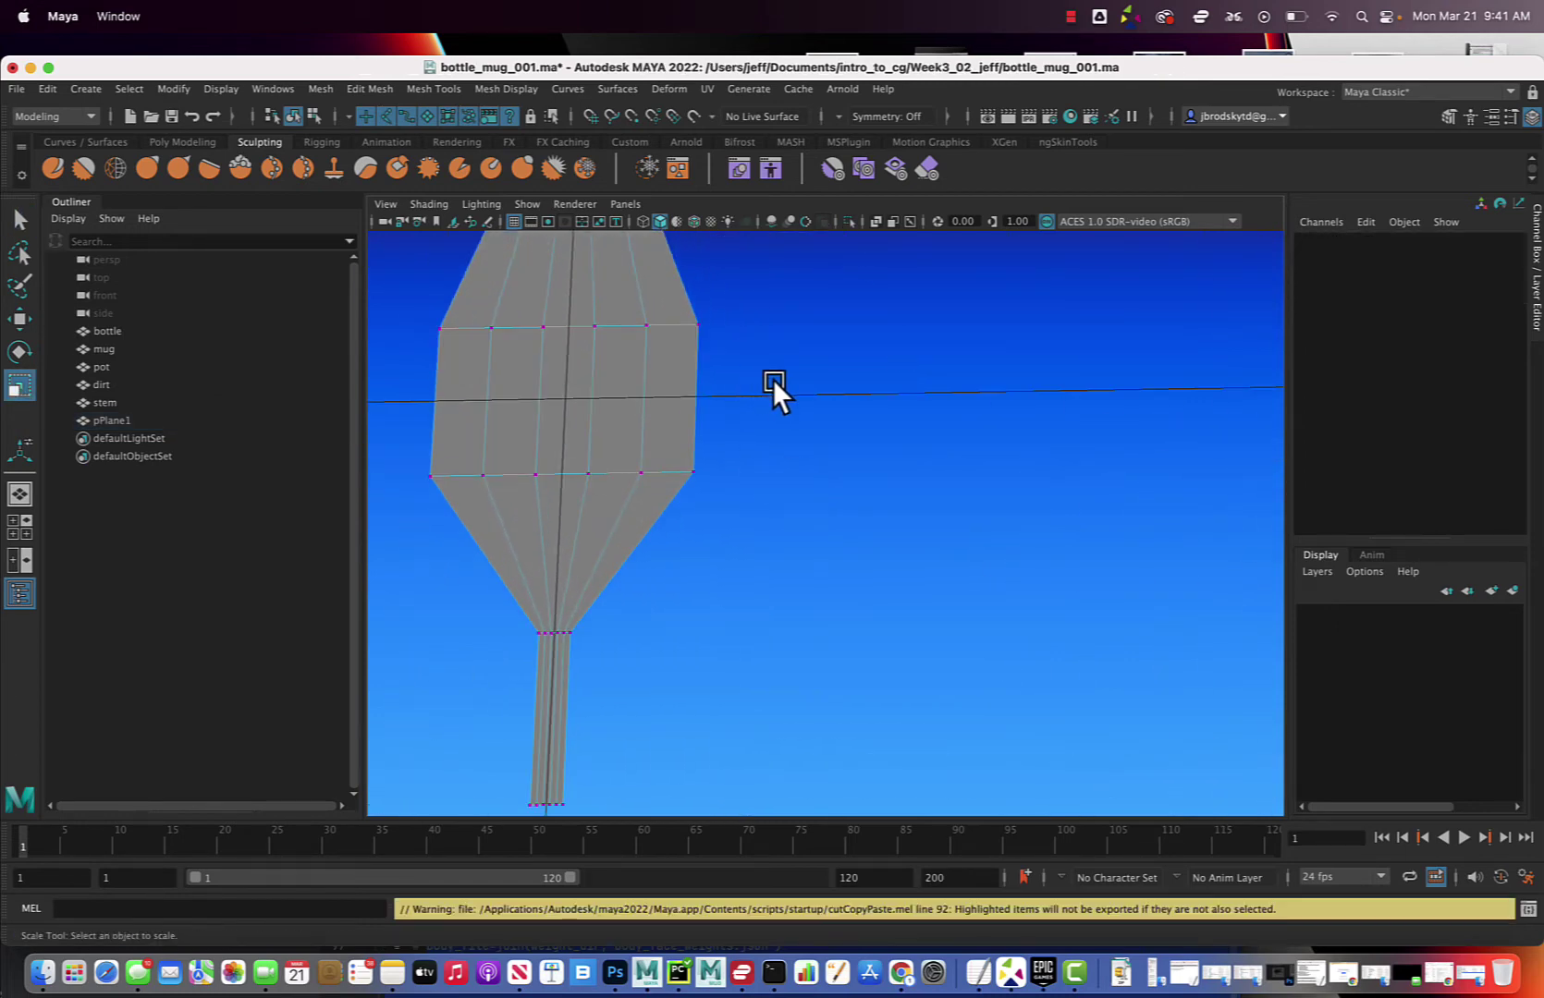
{"action": "middle_click_drag", "start_coordinate": [773, 379], "coordinate": [905, 630], "text": "alt"}
{"action": "scroll", "coordinate": [841, 550], "scroll_direction": "up", "scroll_amount": 3}
{"action": "scroll", "coordinate": [842, 553], "scroll_direction": "down", "scroll_amount": 3}
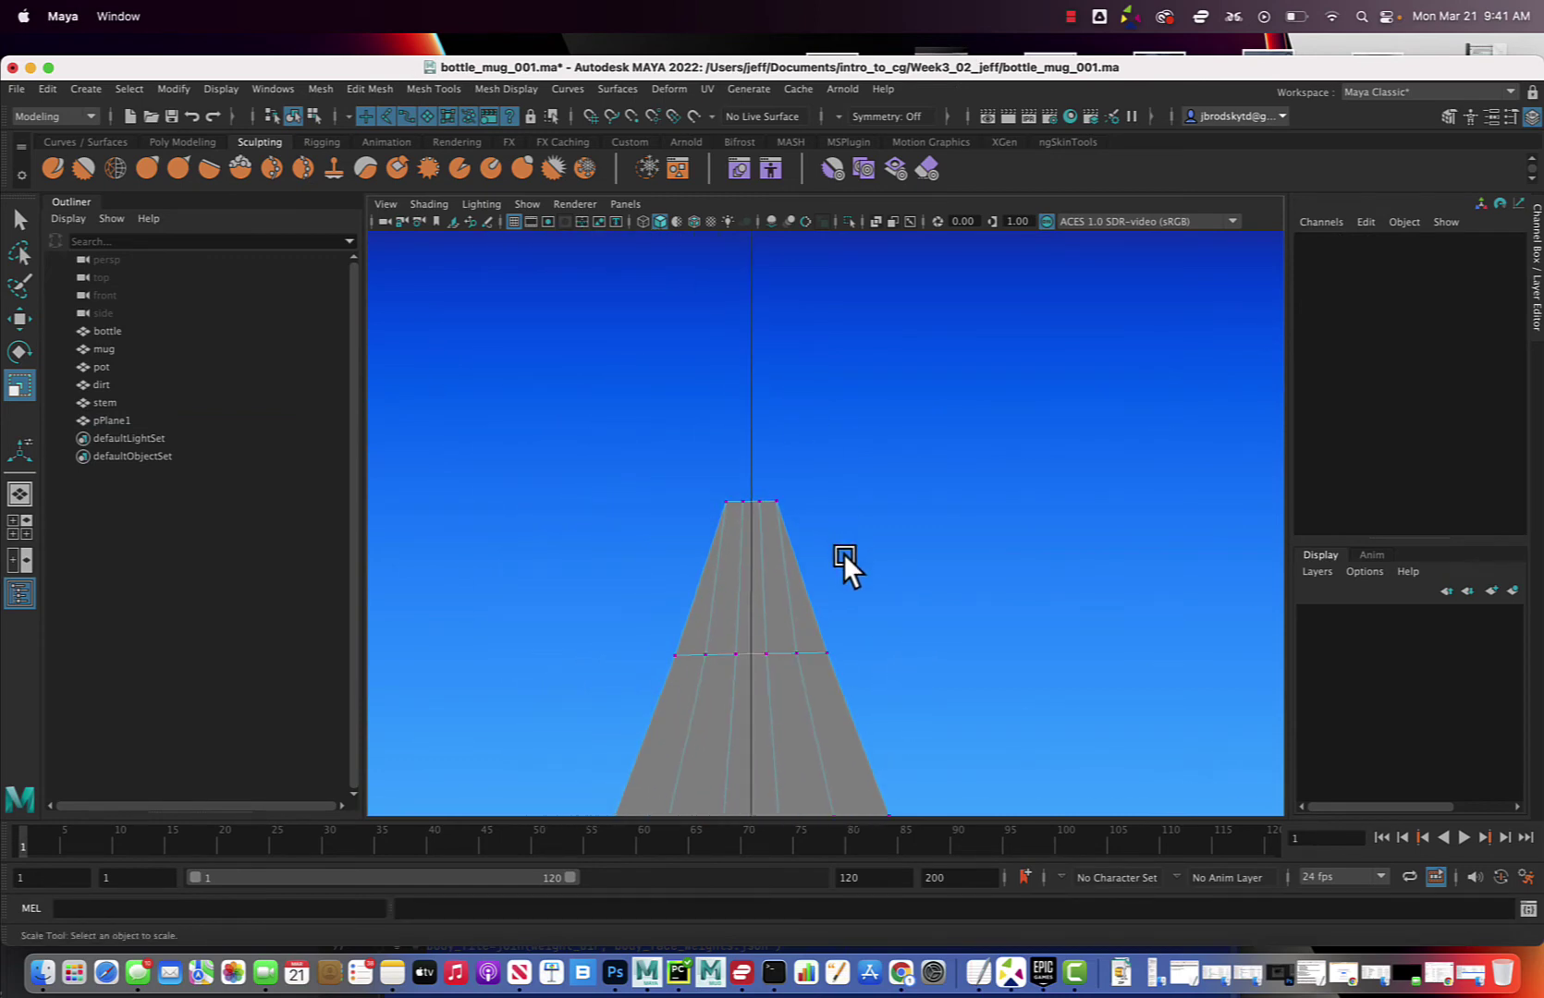
{"action": "scroll", "coordinate": [843, 553], "scroll_direction": "up", "scroll_amount": 10}
{"action": "middle_click_drag", "start_coordinate": [489, 542], "coordinate": [847, 550], "text": "alt"}
{"action": "key", "text": "super+z"}
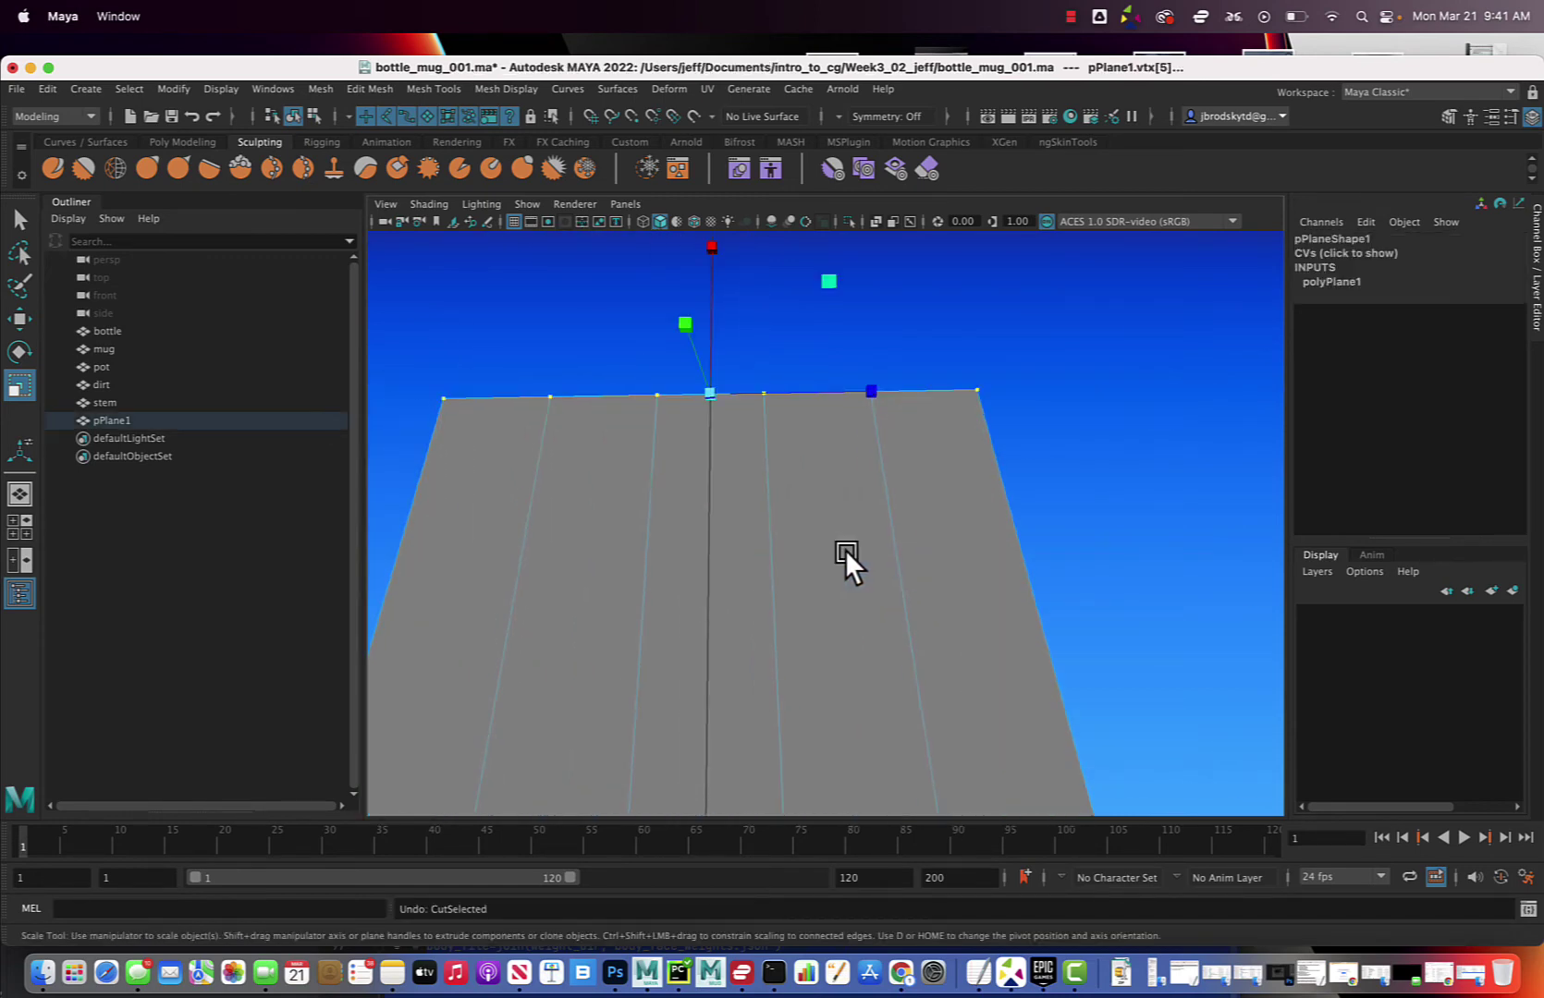
Narrow the leaf's tip row further along Z and pull its two middle vertices outward along X into a point.
{"action": "scroll", "coordinate": [859, 553], "scroll_direction": "down", "scroll_amount": 8}
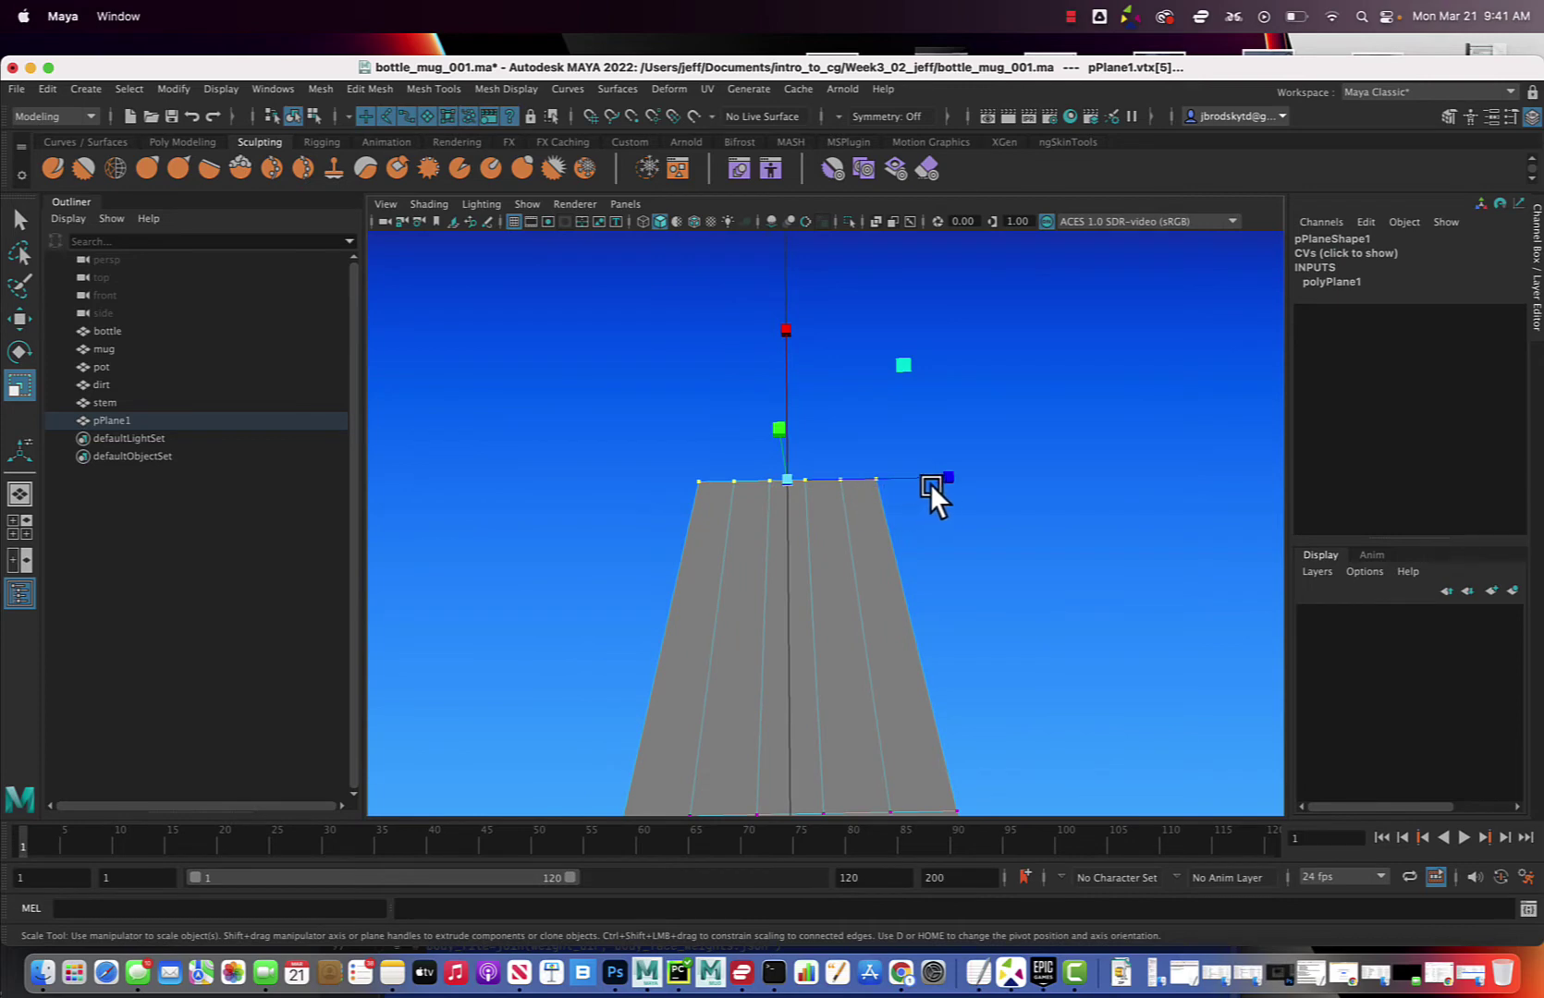
{"action": "left_click_drag", "start_coordinate": [948, 478], "coordinate": [895, 477]}
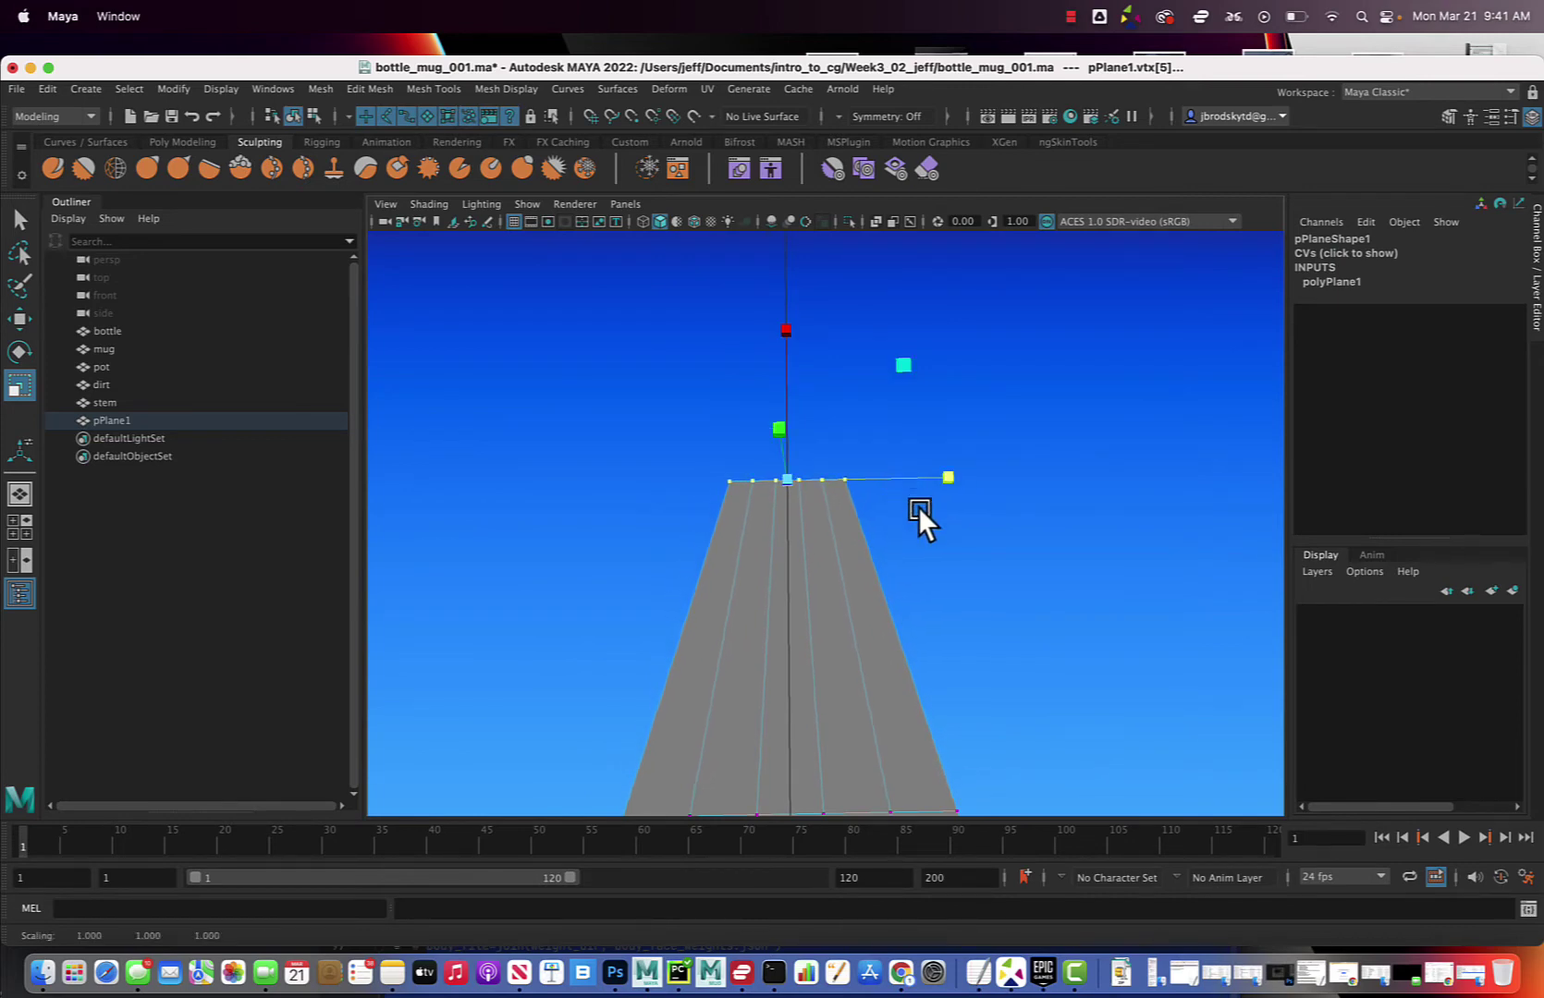
{"action": "left_click", "coordinate": [944, 533]}
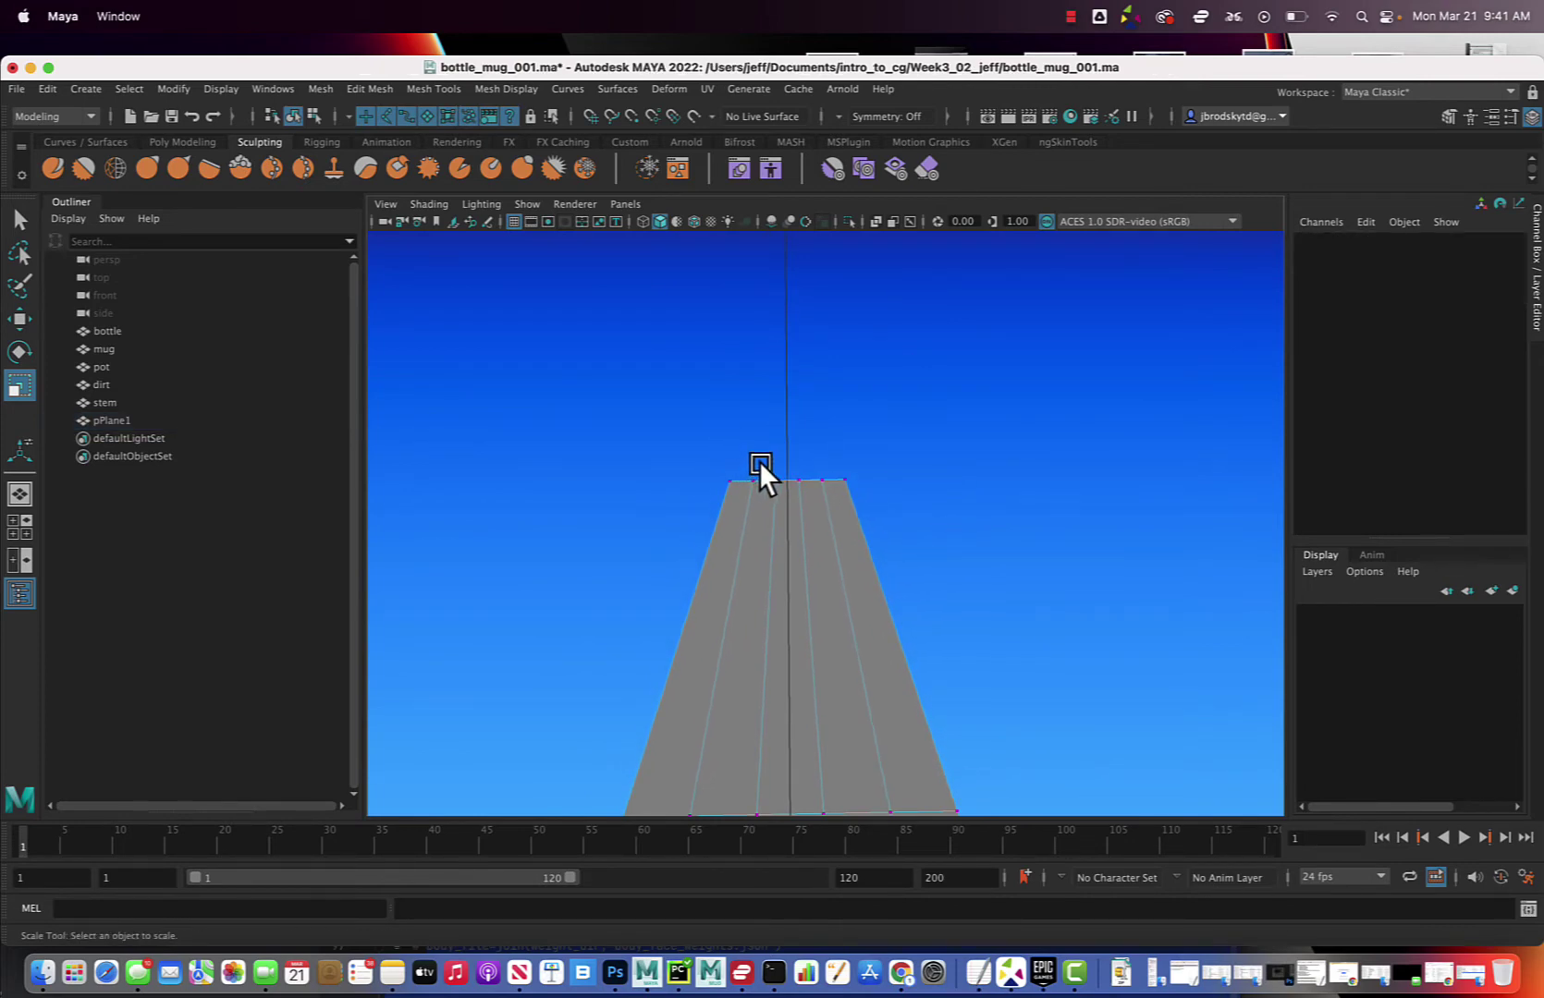
{"action": "left_click", "coordinate": [803, 496]}
{"action": "key", "text": "w"}
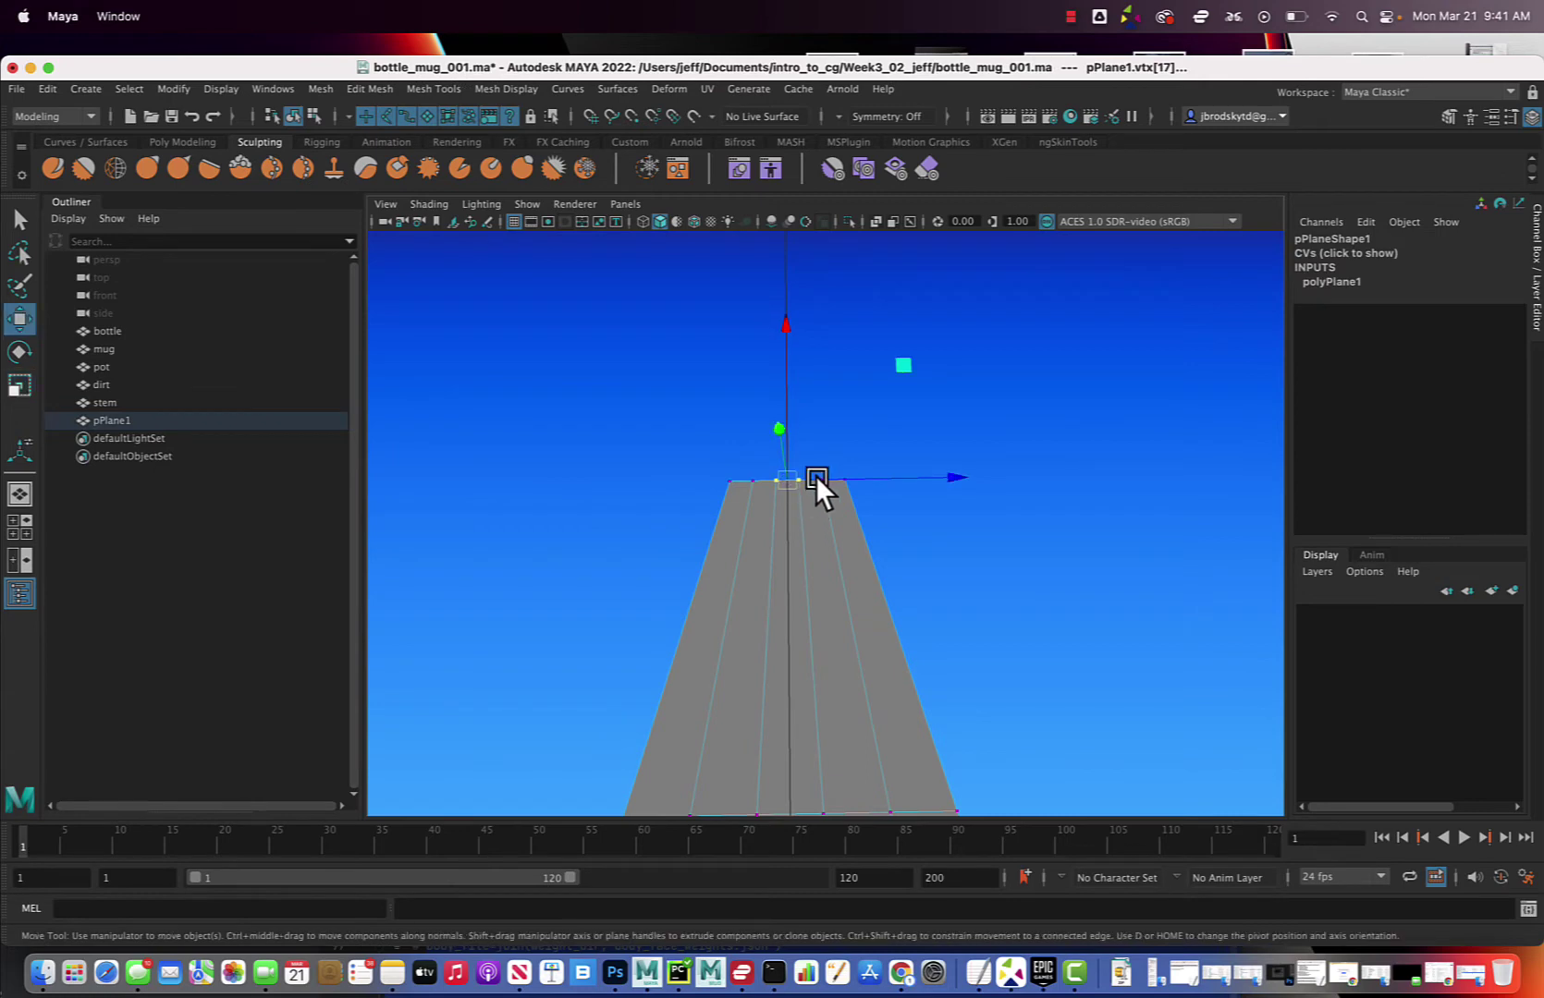
{"action": "left_click_drag", "start_coordinate": [778, 318], "coordinate": [823, 218]}
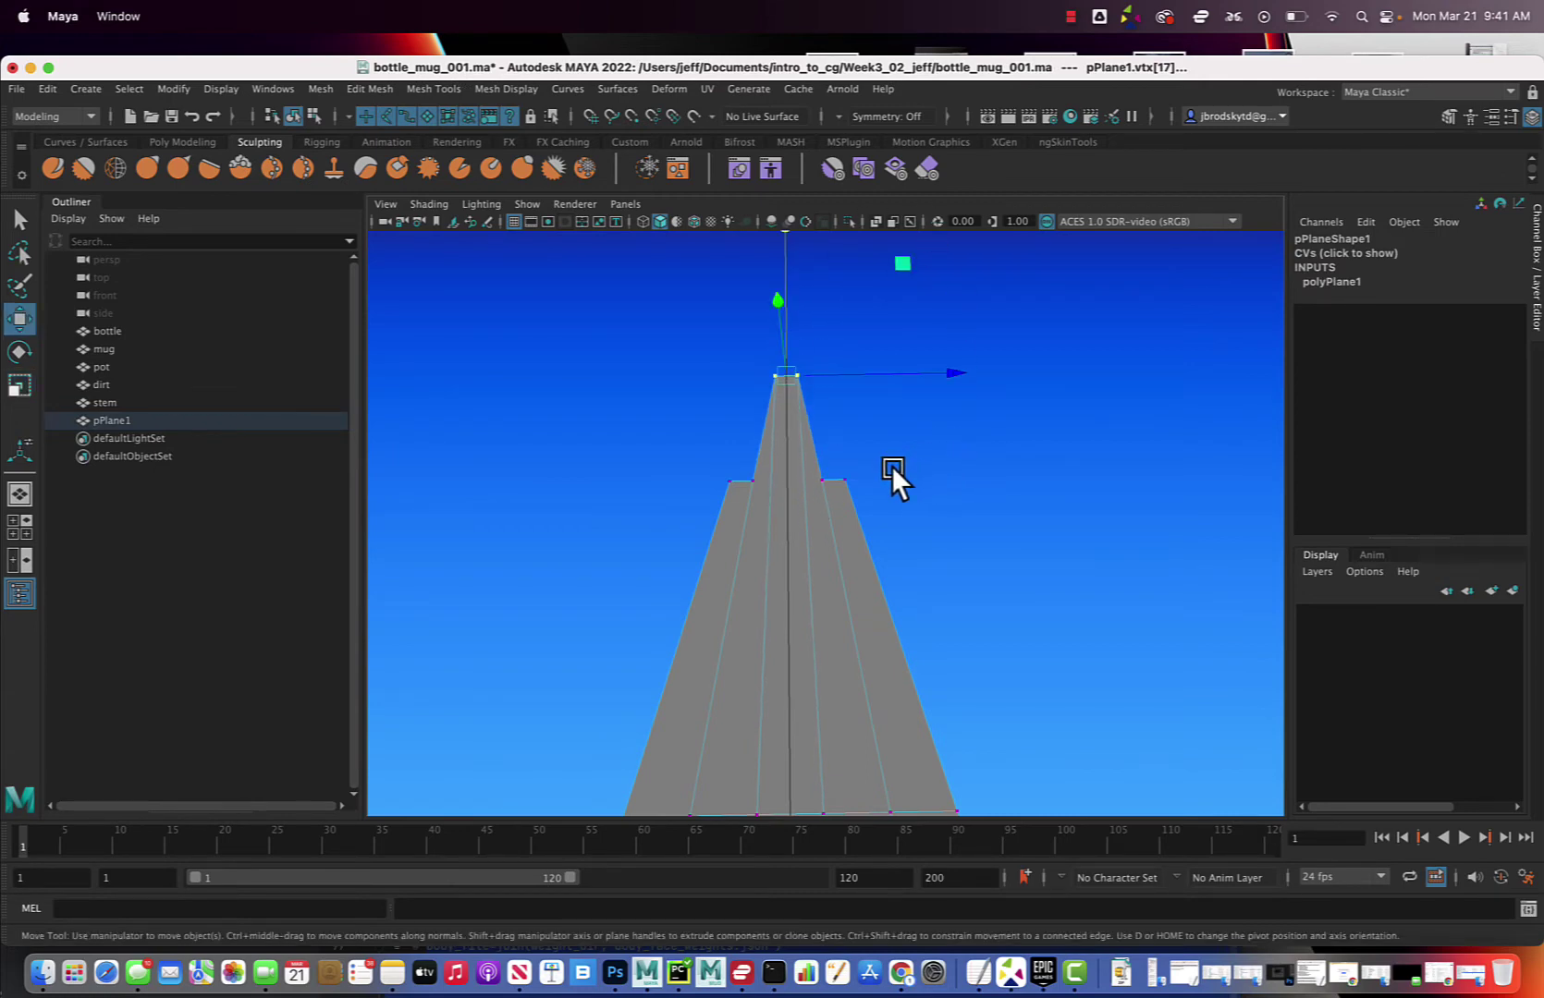
Select the two outer corner vertices of the tip row and move them back along X to smooth the tapered outline.
{"action": "left_click_drag", "start_coordinate": [846, 470], "coordinate": [863, 502]}
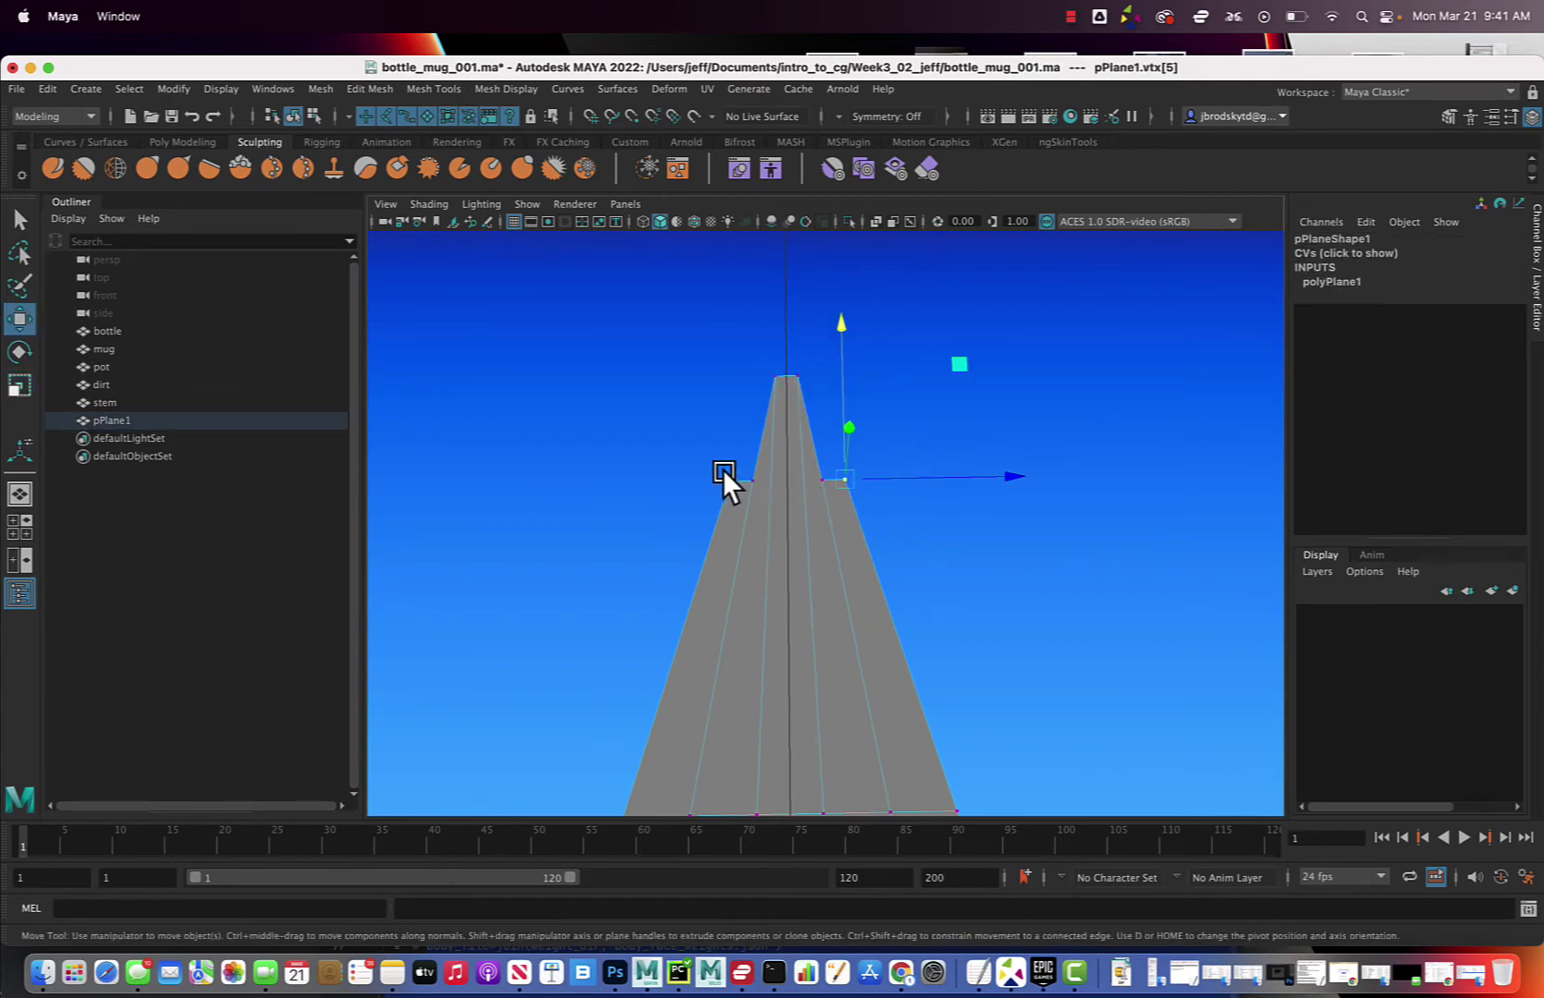
{"action": "left_click", "coordinate": [732, 487], "text": "shift"}
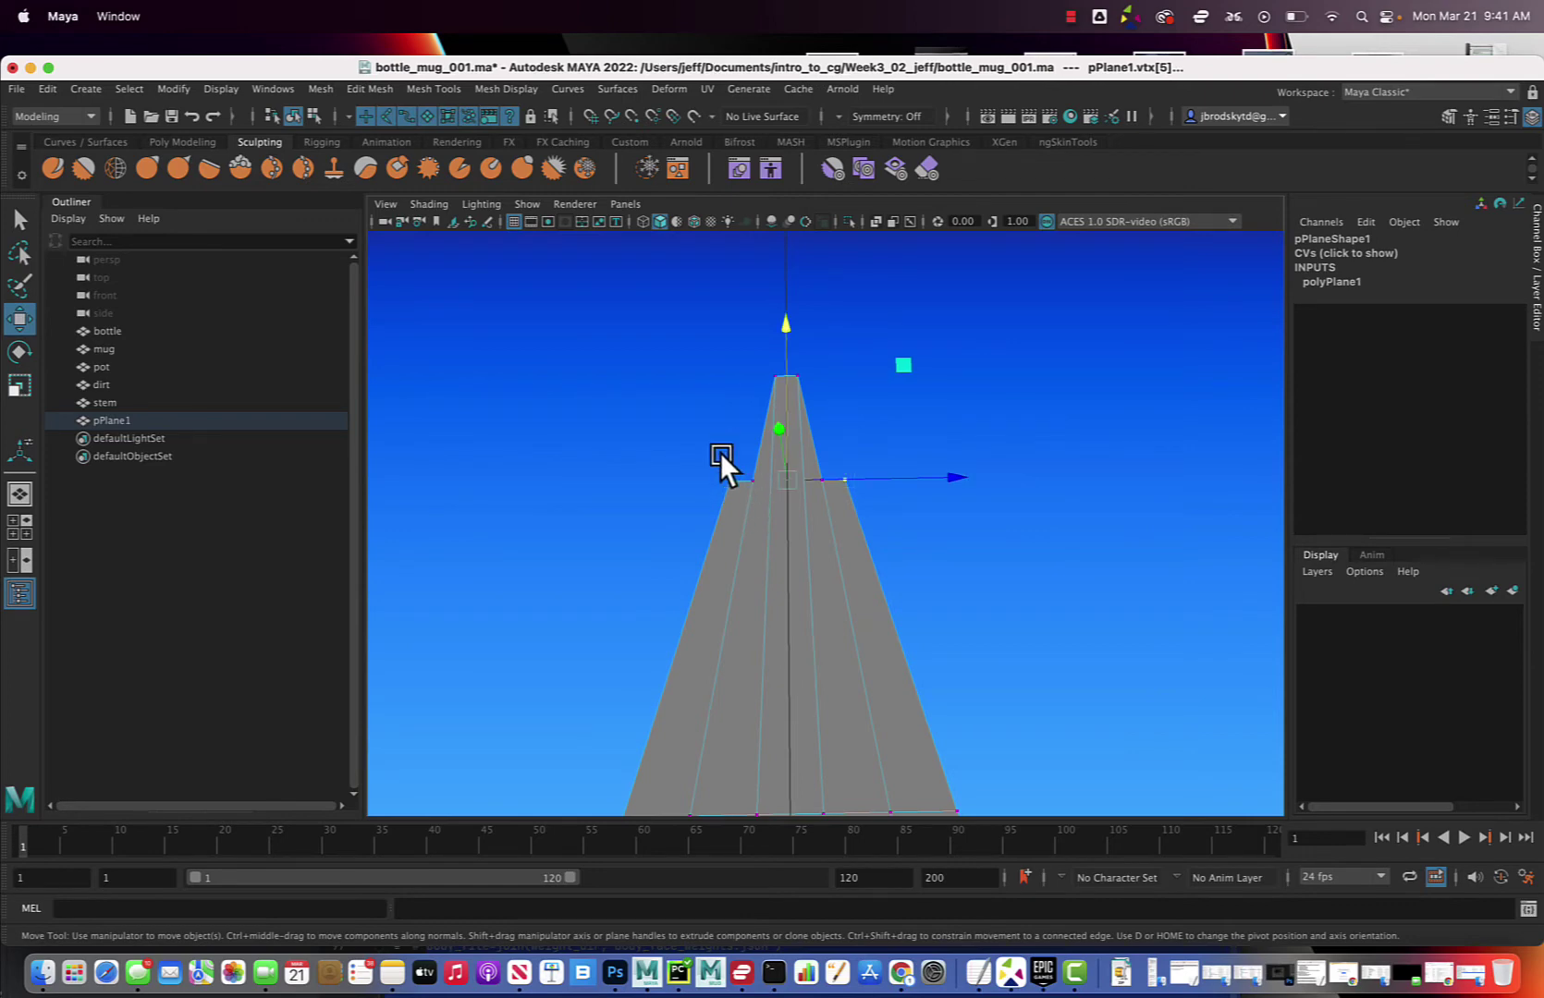
{"action": "left_click_drag", "start_coordinate": [788, 323], "coordinate": [782, 394]}
{"action": "scroll", "coordinate": [921, 522], "scroll_direction": "down", "scroll_amount": 5}
{"action": "left_click_drag", "start_coordinate": [921, 521], "coordinate": [867, 553], "text": "alt"}
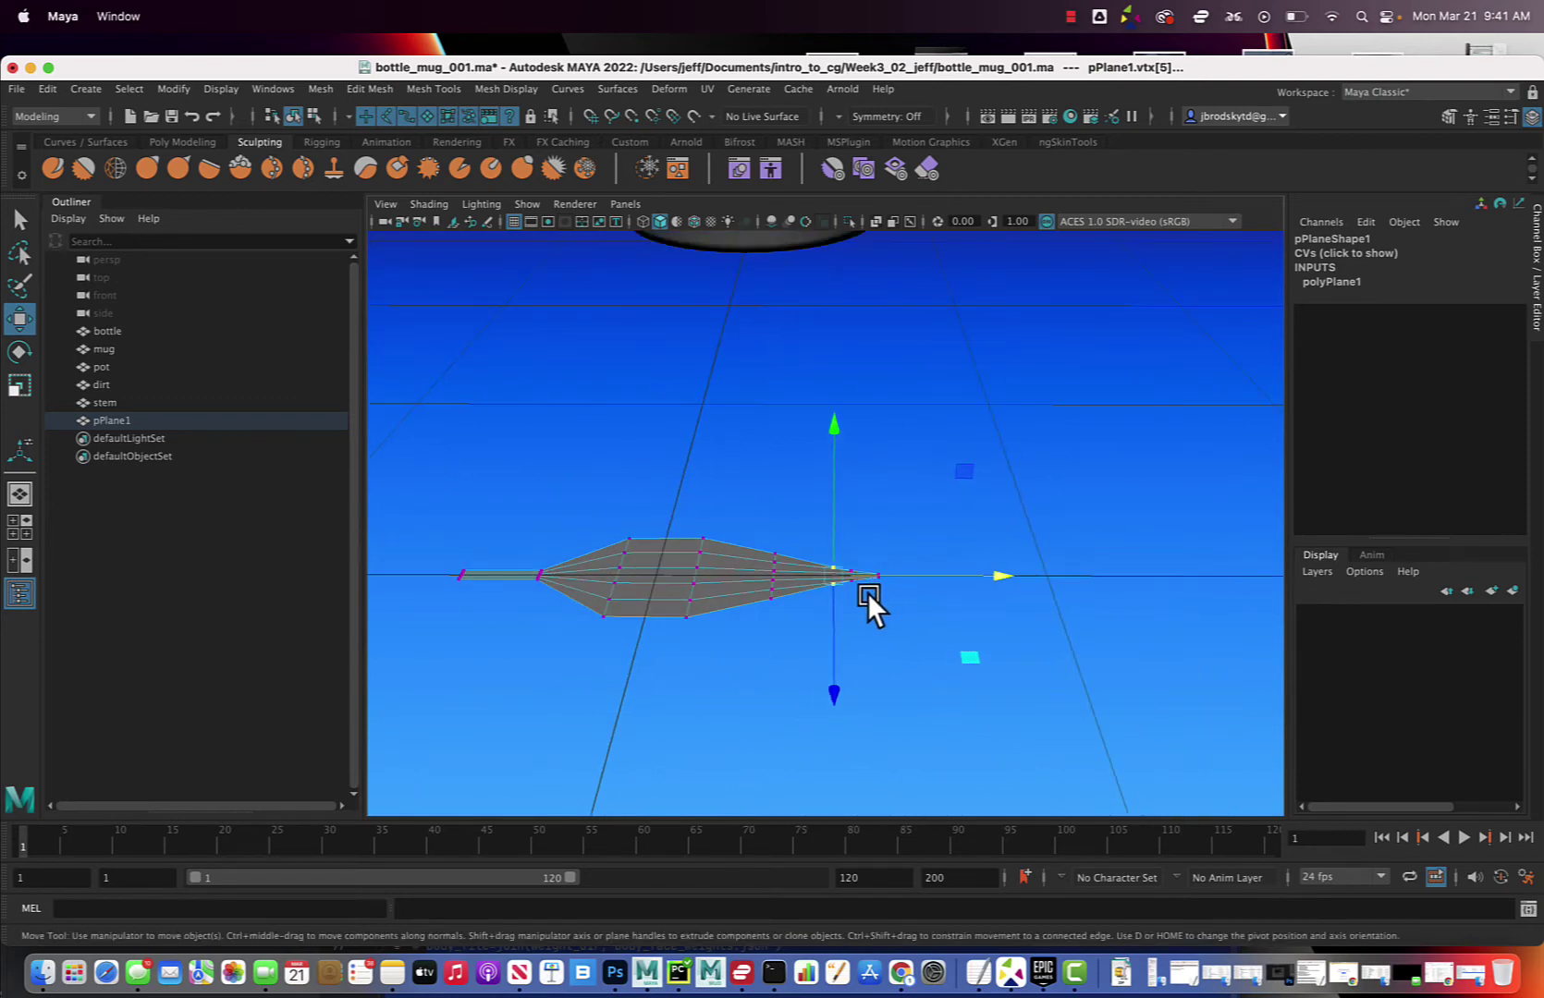
Select the four outer edge vertices of the leaf's two widest rows and raise them about 0.07 along Y.
{"action": "left_click_drag", "start_coordinate": [773, 624], "coordinate": [731, 576], "text": "alt"}
{"action": "scroll", "coordinate": [731, 576], "scroll_direction": "up", "scroll_amount": 2}
{"action": "left_click_drag", "start_coordinate": [741, 580], "coordinate": [744, 576], "text": "alt"}
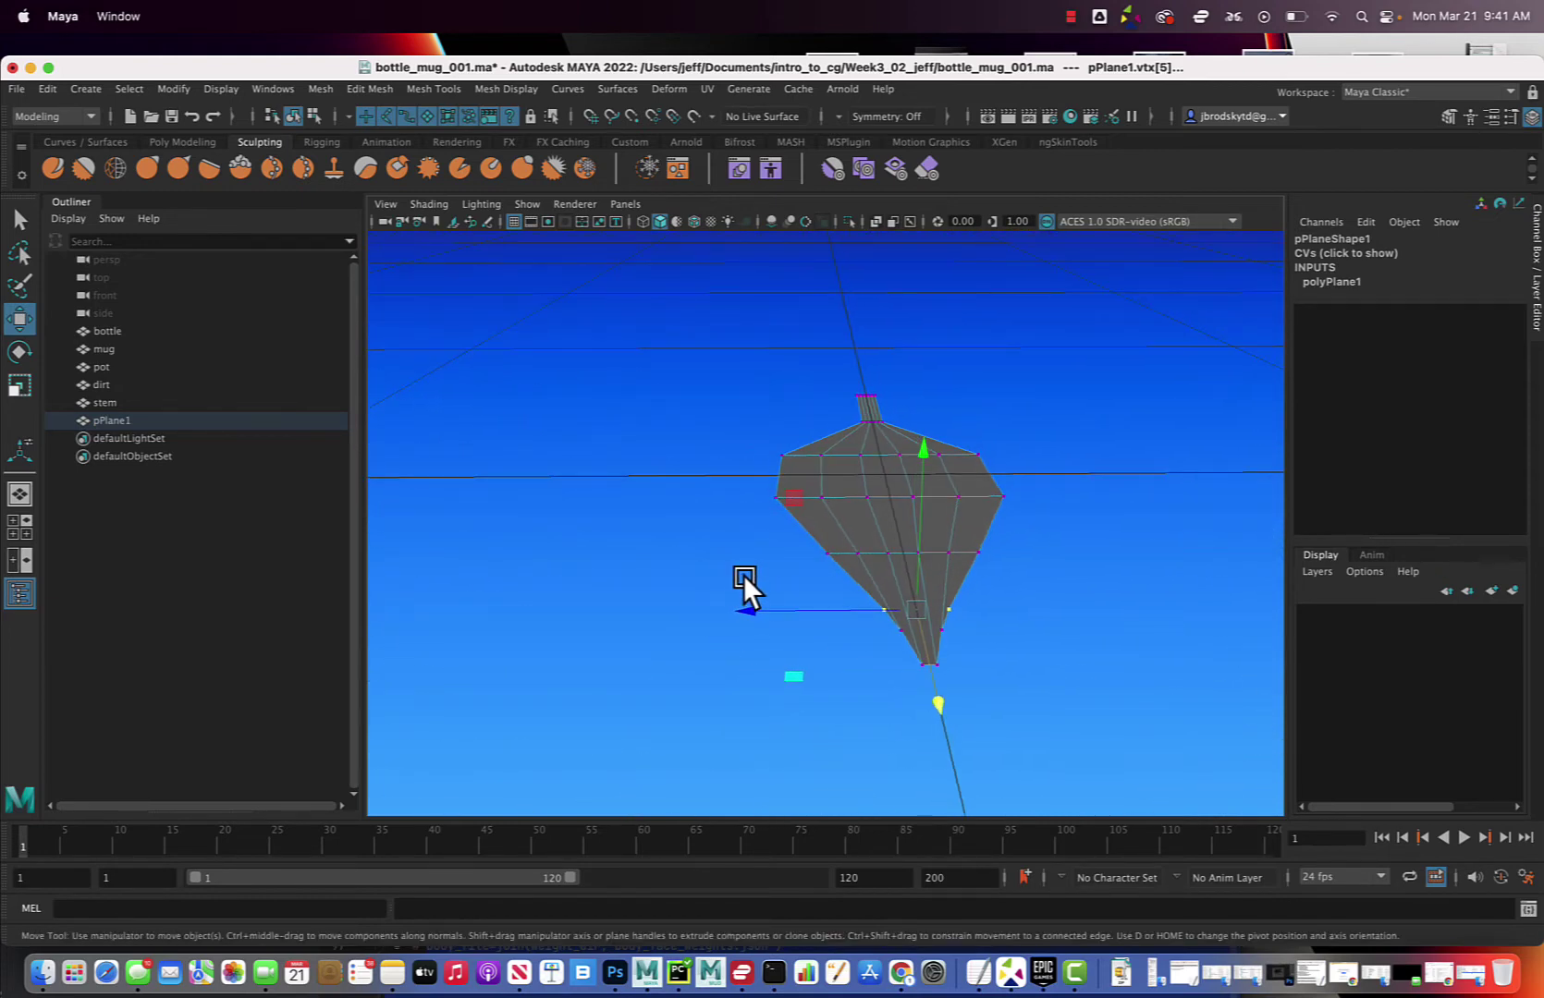
{"action": "left_click_drag", "start_coordinate": [780, 488], "coordinate": [786, 509]}
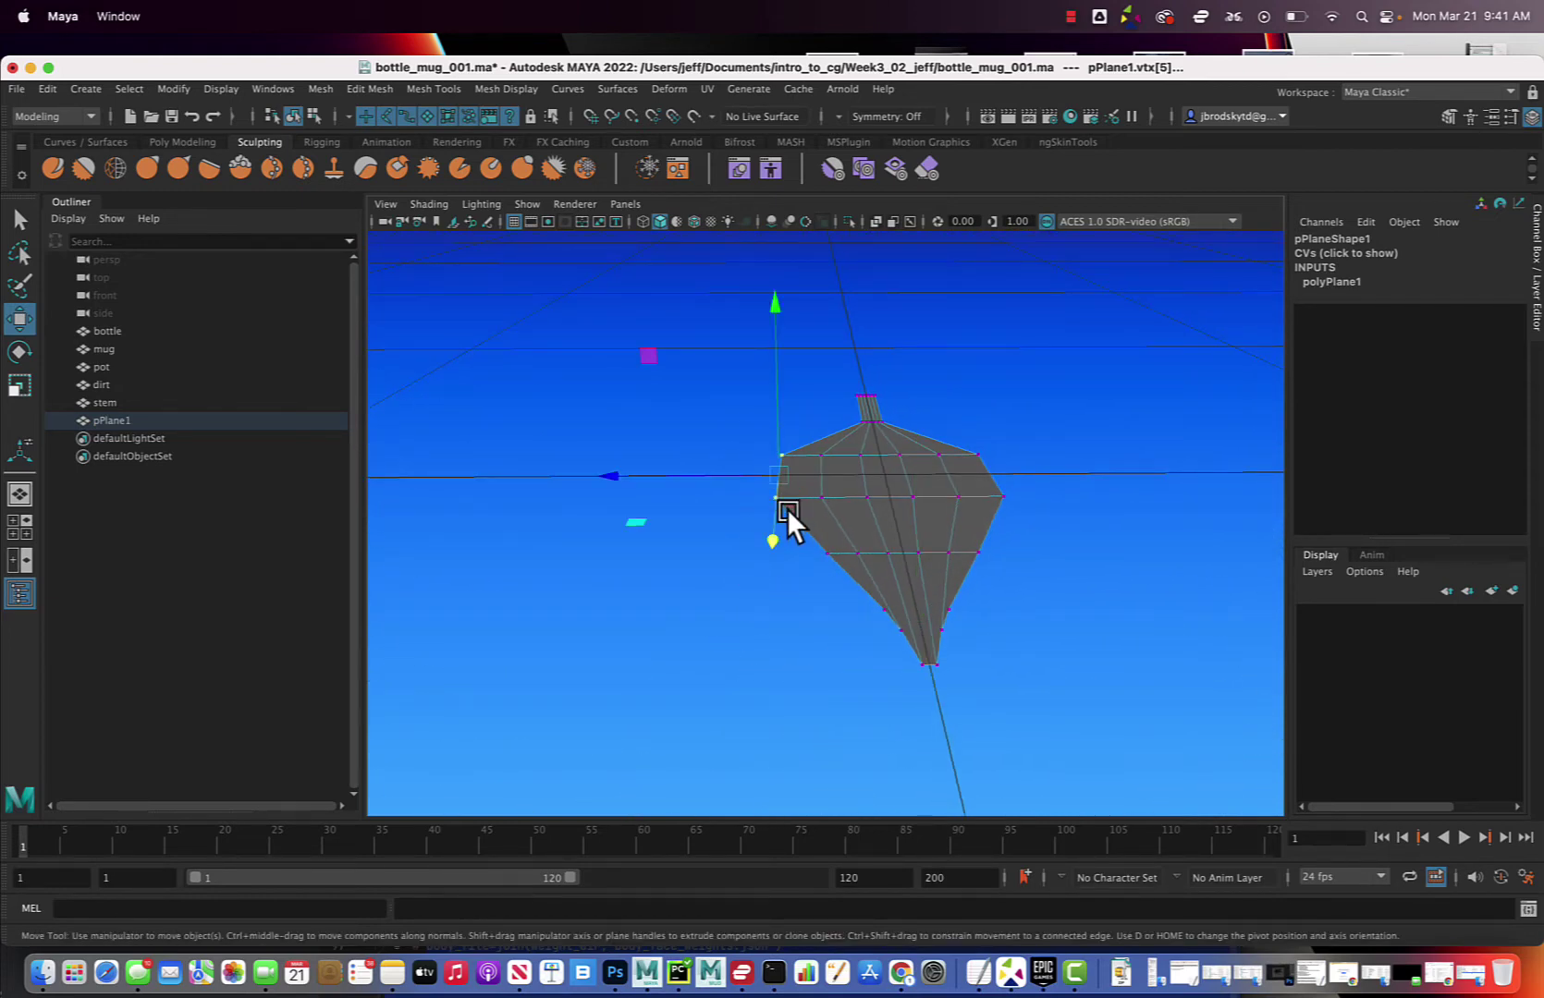
{"action": "left_click_drag", "start_coordinate": [1035, 520], "coordinate": [963, 415]}
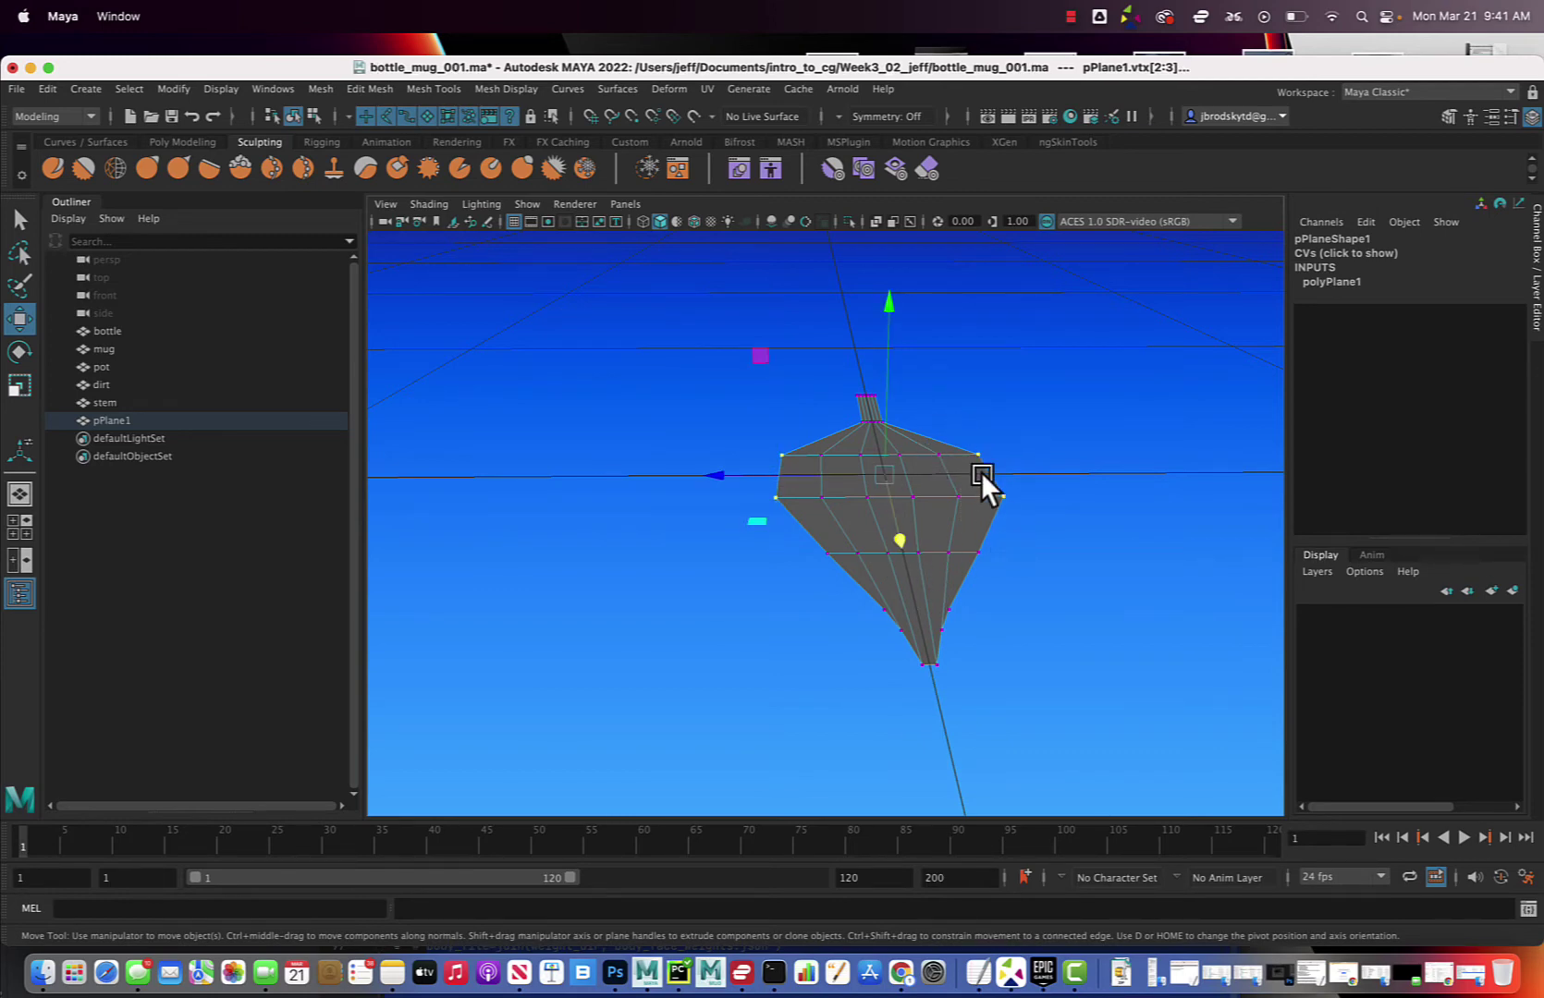
{"action": "key", "text": "b"}
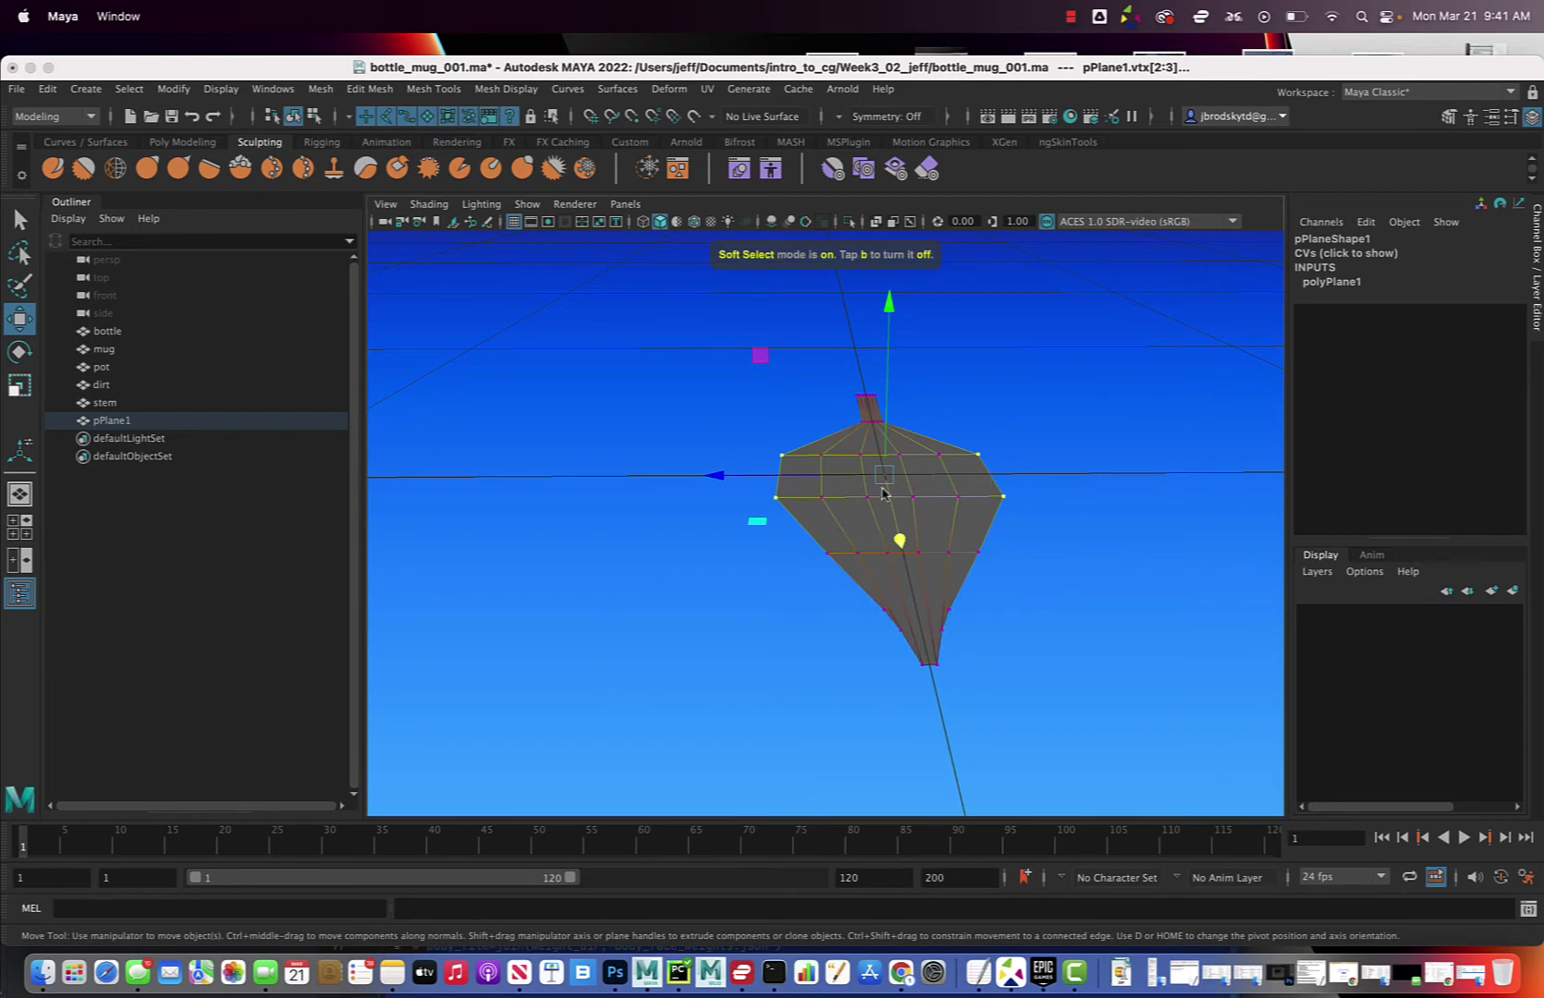
{"action": "left_click_drag", "start_coordinate": [872, 476], "coordinate": [985, 479]}
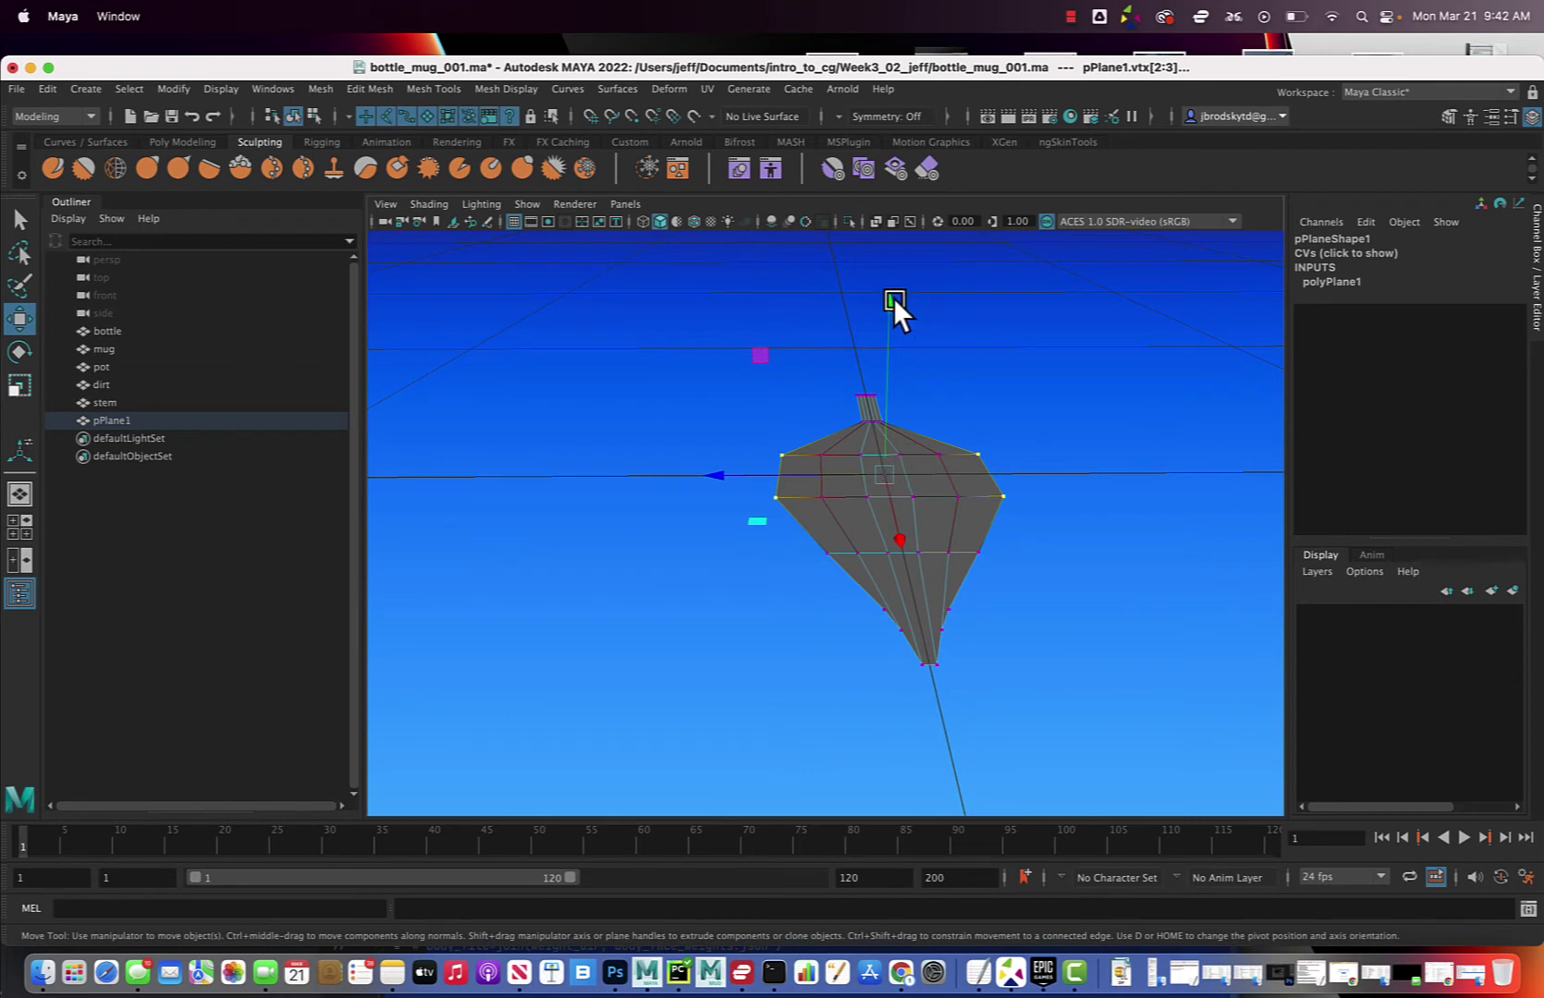
{"action": "left_click_drag", "start_coordinate": [892, 298], "coordinate": [900, 256]}
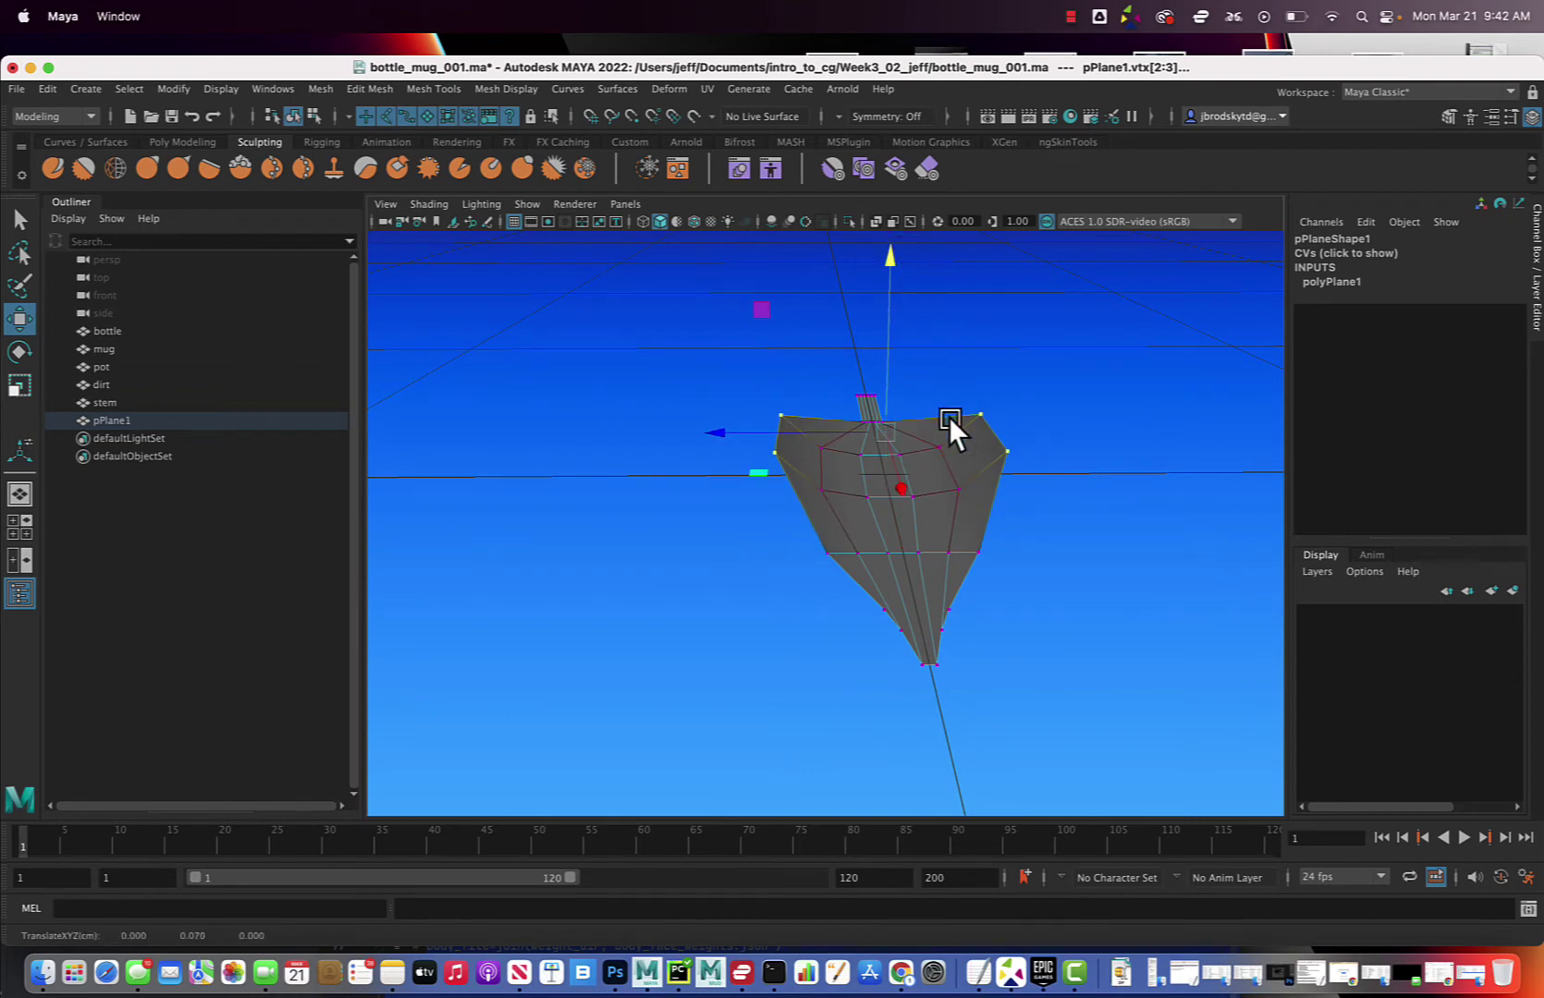
Select the four vertices just inside the raised edges of the two widest rows and lift them along Y.
{"action": "left_click", "coordinate": [822, 446]}
{"action": "key", "text": "q"}
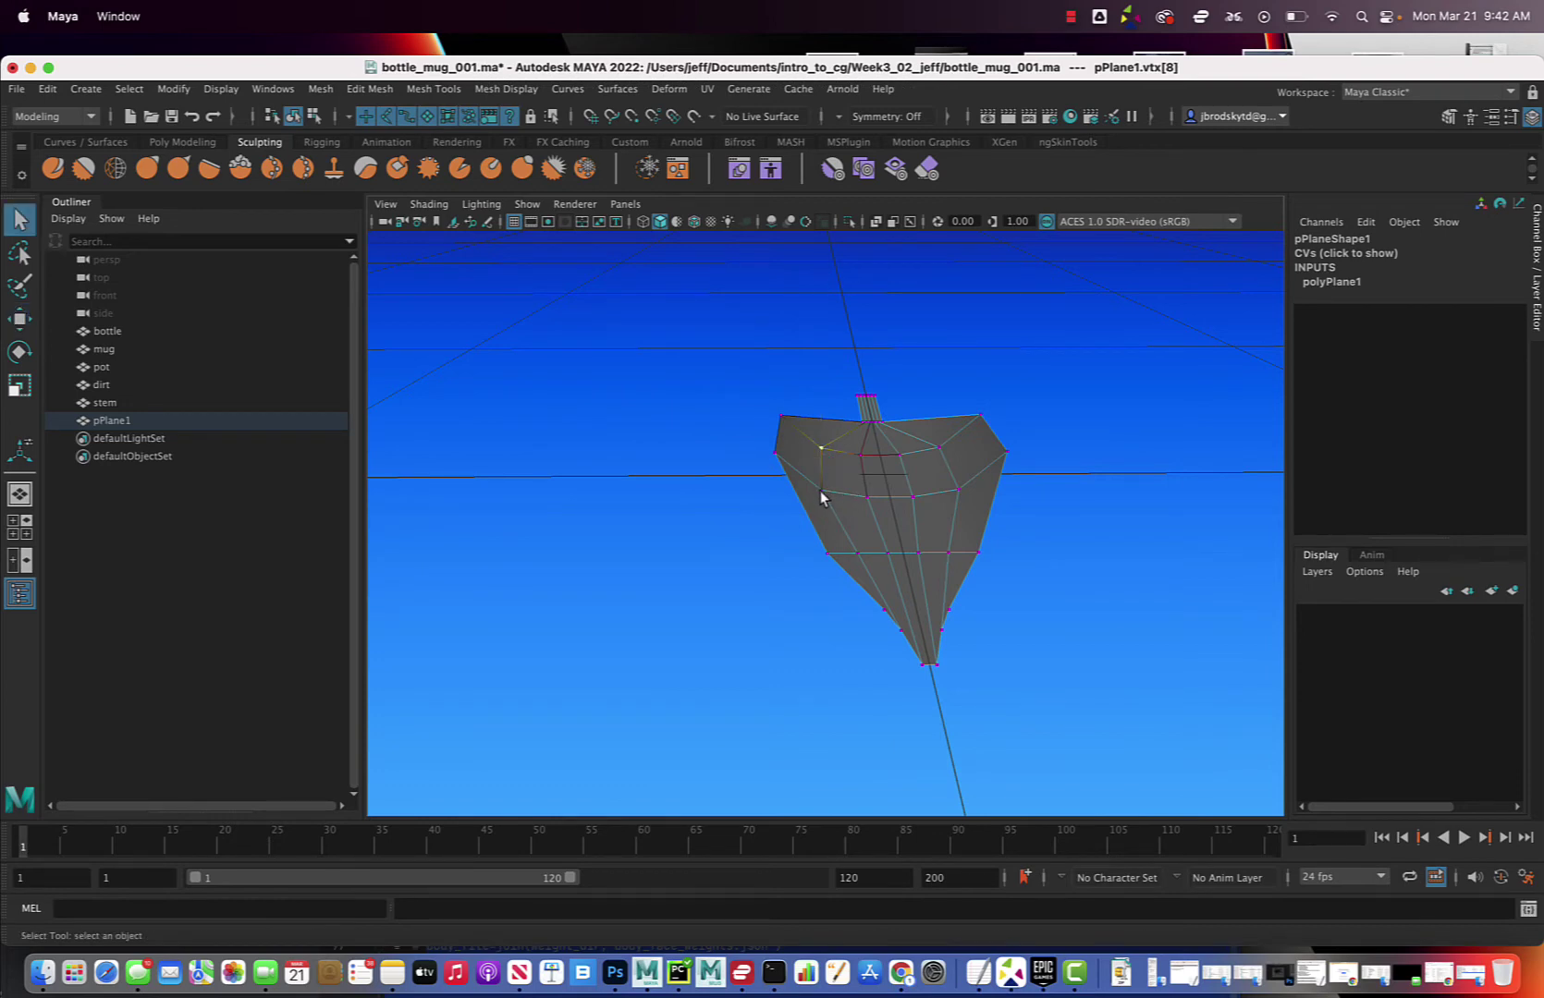
{"action": "left_click", "coordinate": [822, 488], "text": "shift"}
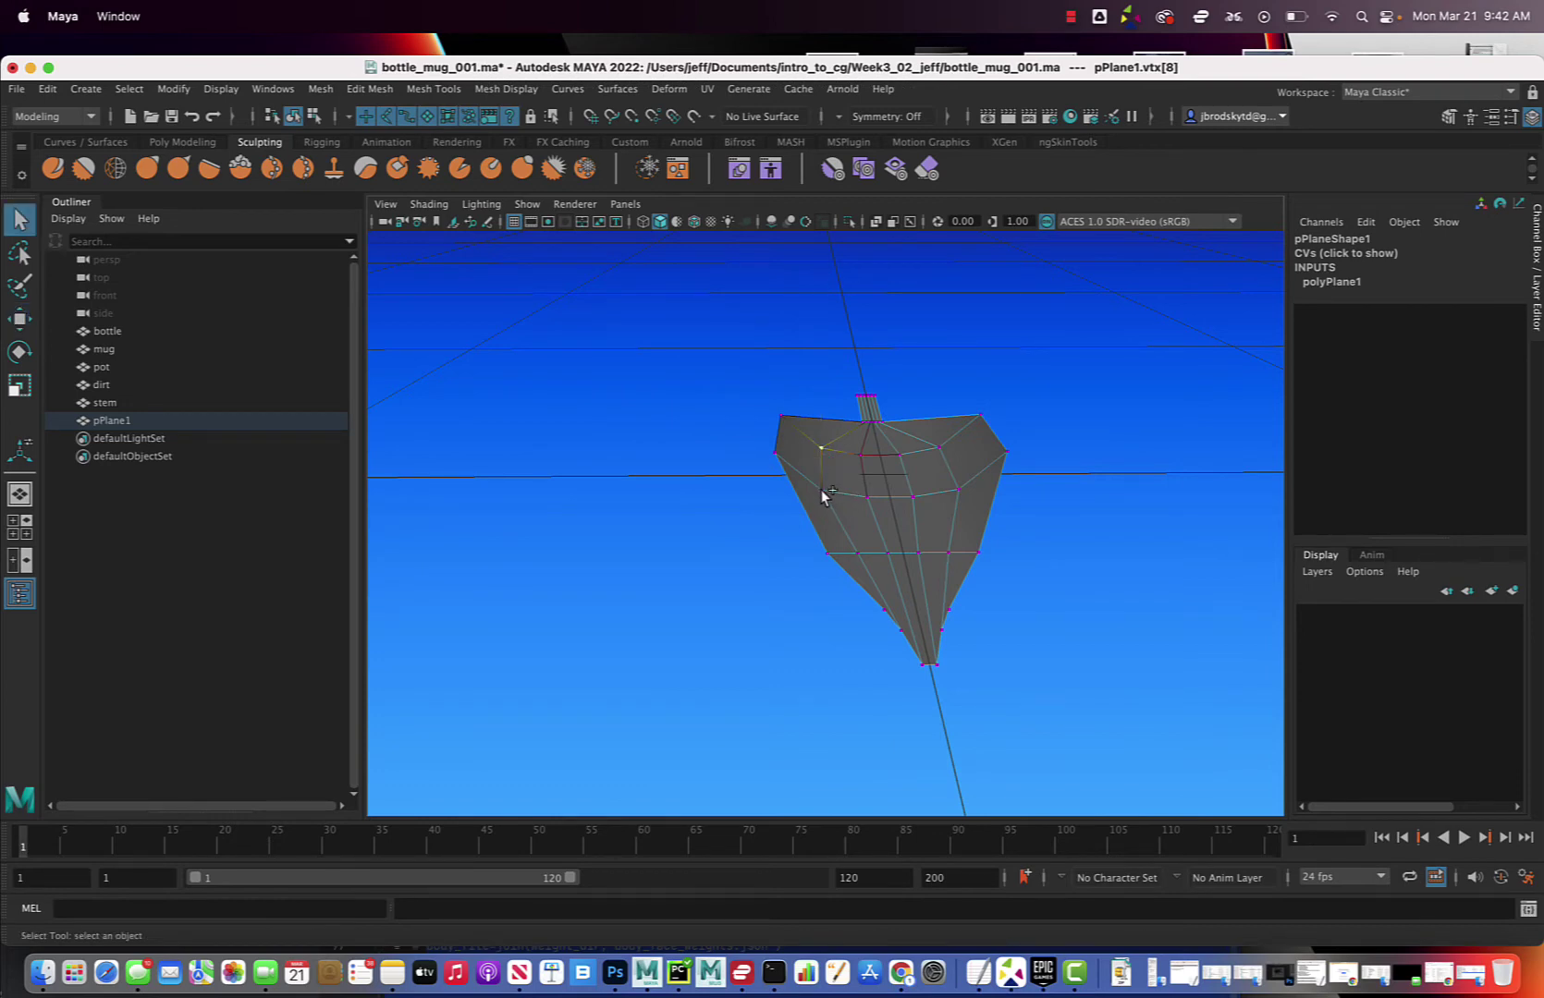
{"action": "left_click", "coordinate": [938, 447], "text": "shift"}
{"action": "left_click", "coordinate": [957, 489], "text": "shift"}
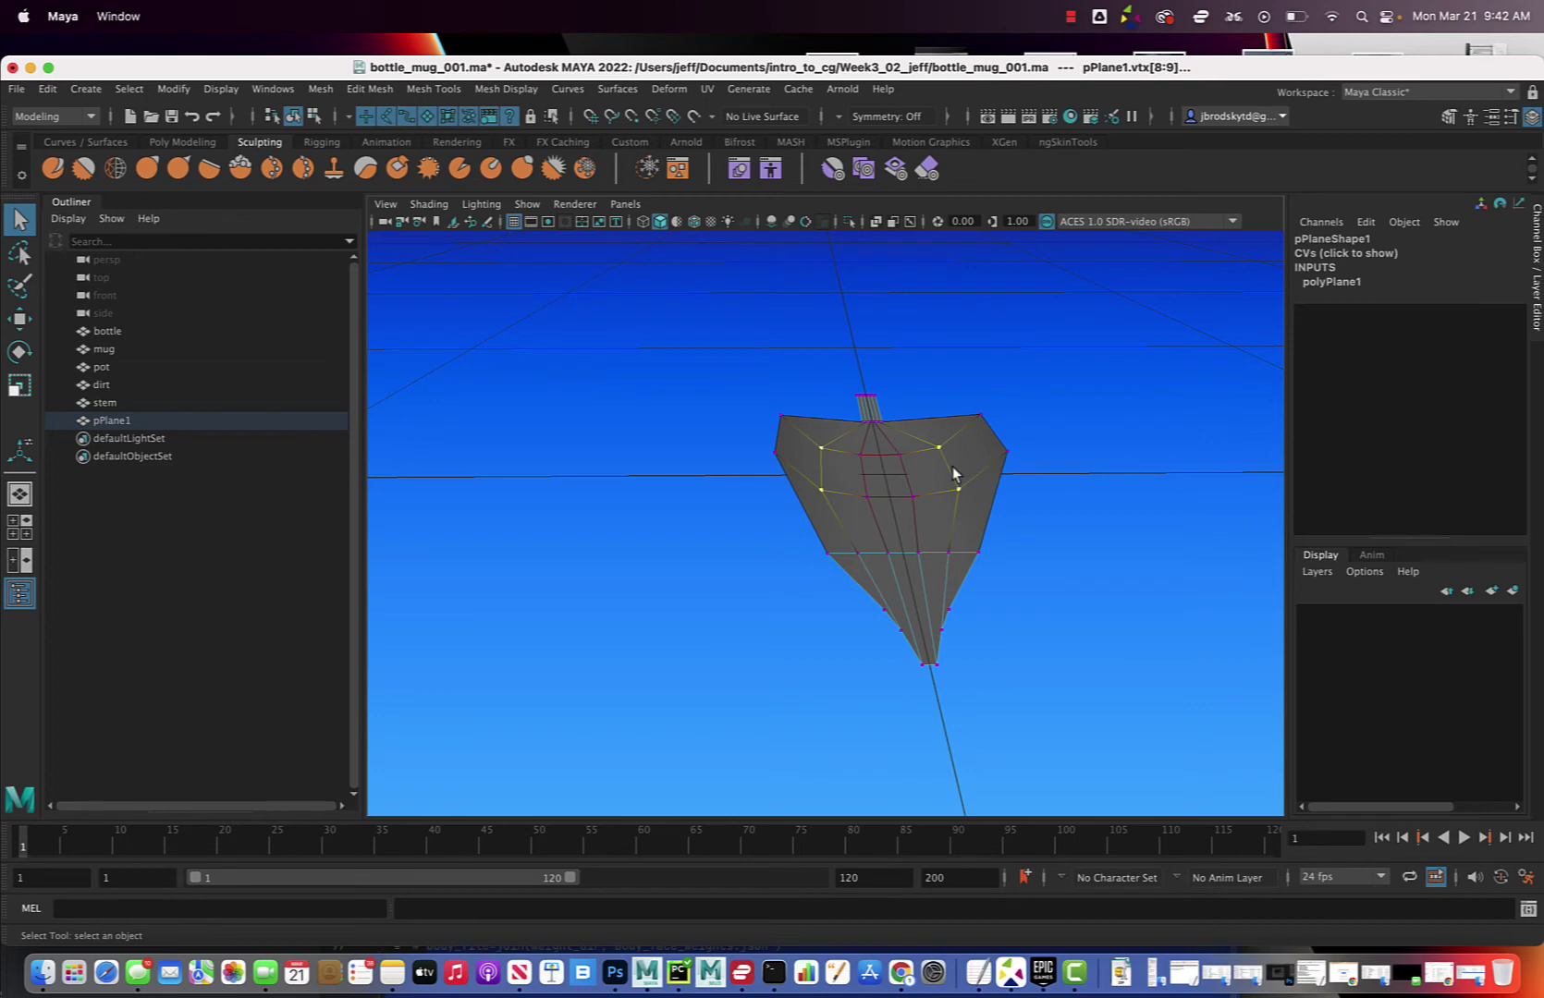
{"action": "key", "text": "w"}
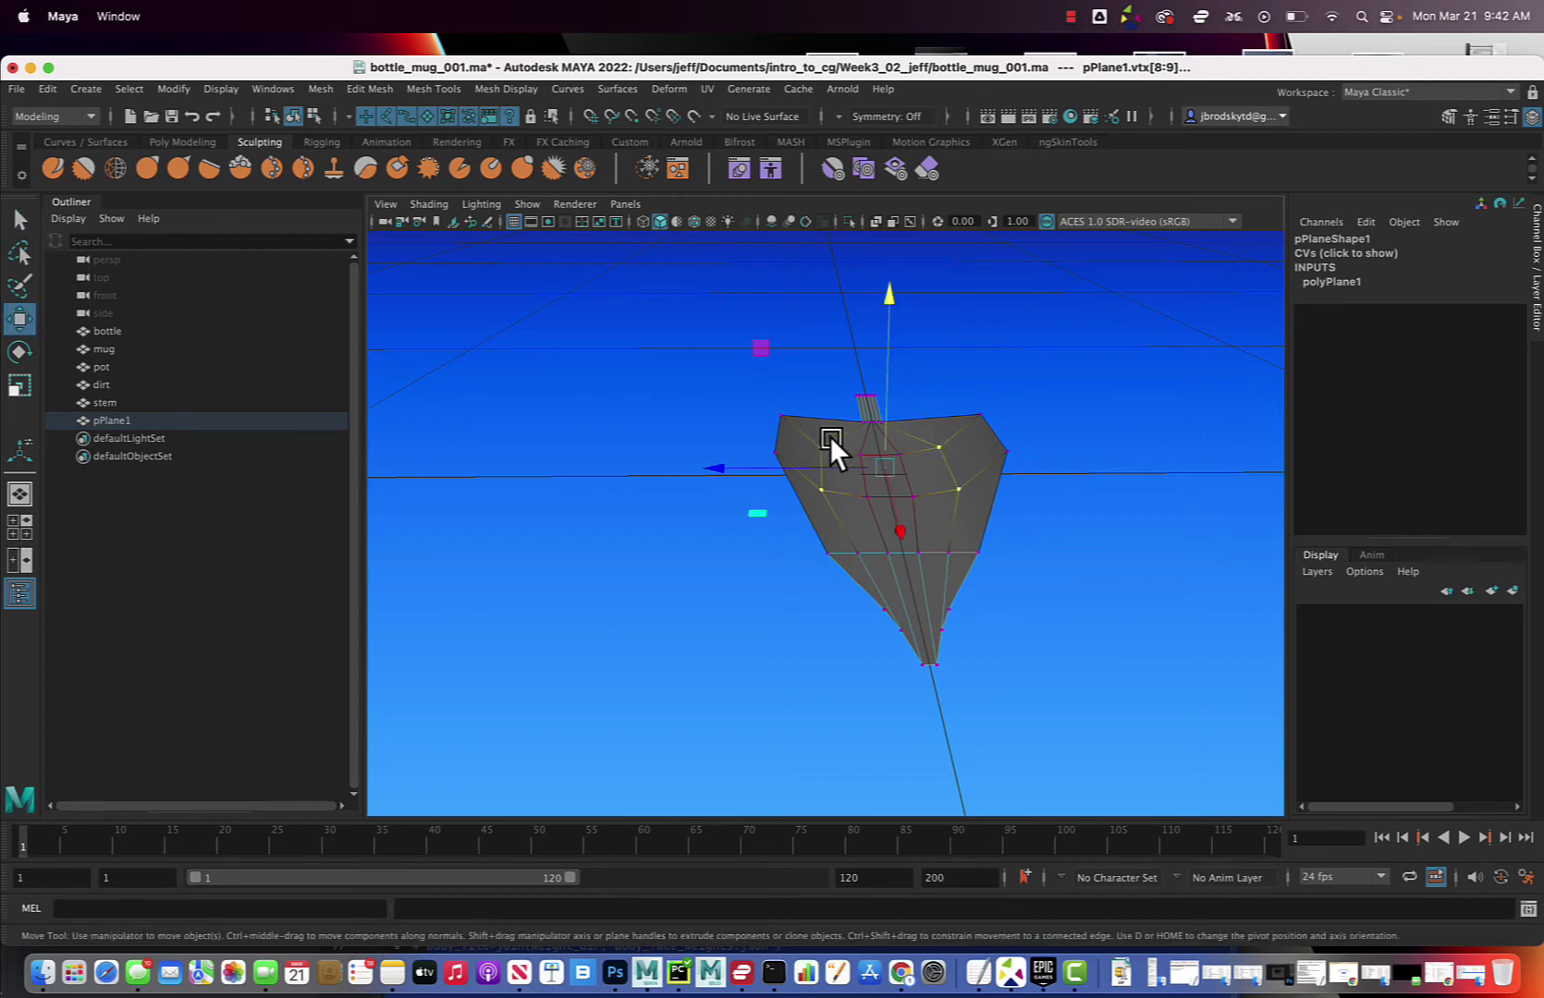
{"action": "left_click_drag", "start_coordinate": [889, 306], "coordinate": [896, 277]}
Select the four centre vertices of the two widest rows and squeeze them together along Z into a narrow midrib.
{"action": "left_click_drag", "start_coordinate": [956, 381], "coordinate": [963, 486], "text": "alt"}
{"action": "scroll", "coordinate": [966, 490], "scroll_direction": "up", "scroll_amount": 4}
{"action": "middle_click_drag", "start_coordinate": [984, 485], "coordinate": [907, 546], "text": "alt"}
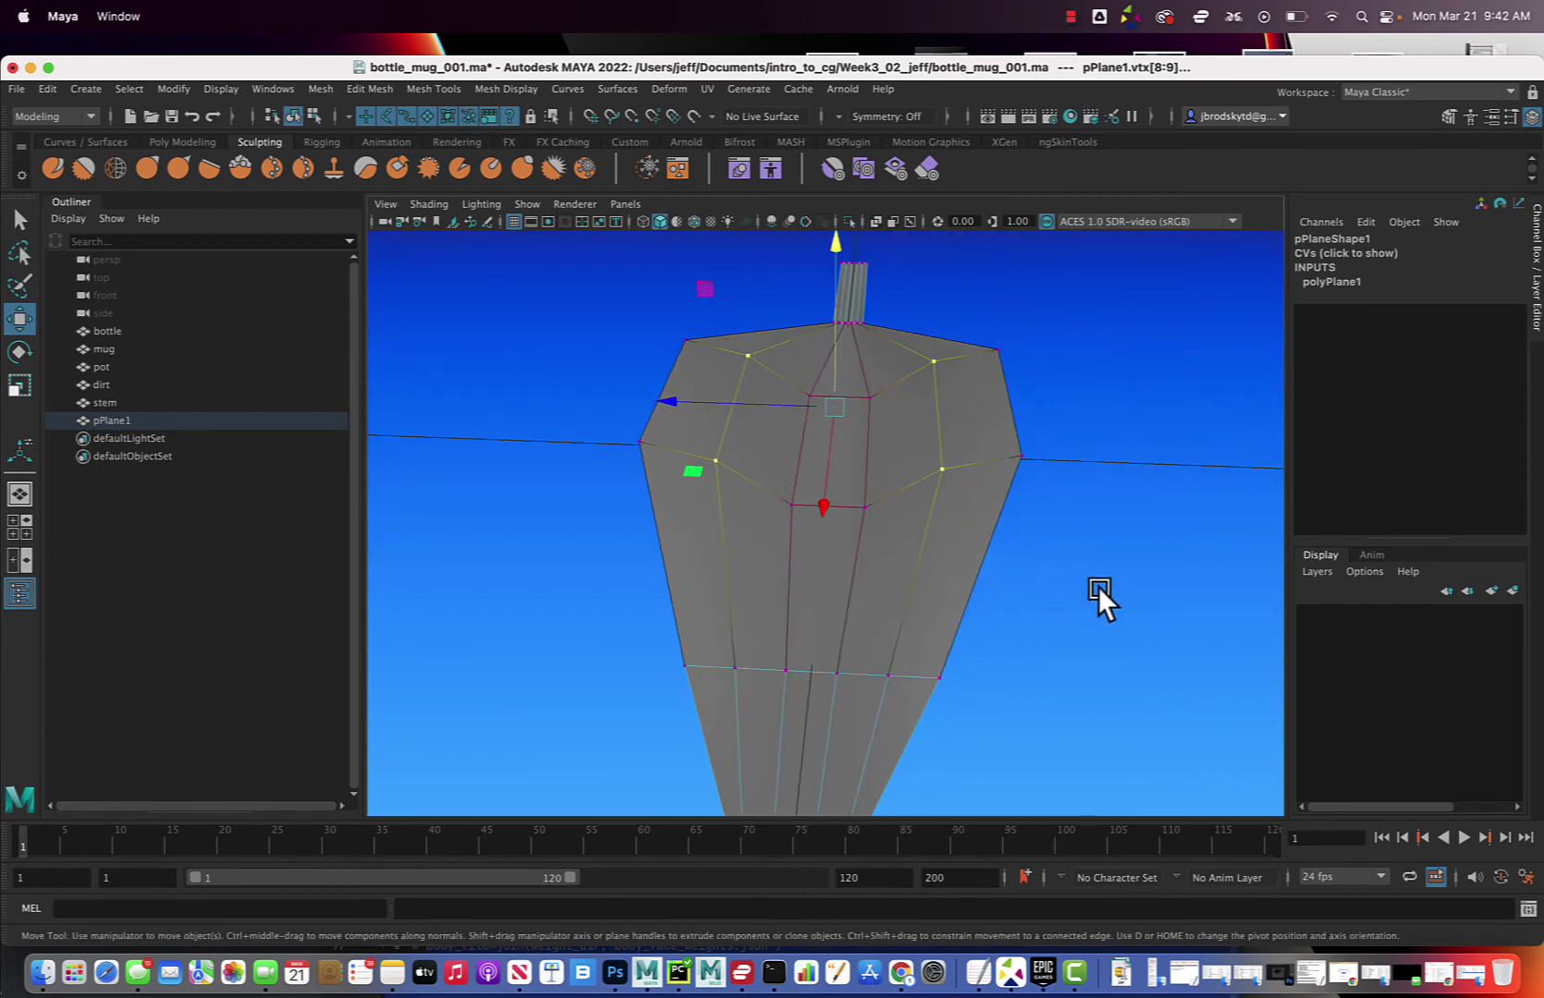
{"action": "left_click", "coordinate": [1098, 586]}
{"action": "left_click_drag", "start_coordinate": [885, 524], "coordinate": [895, 534]}
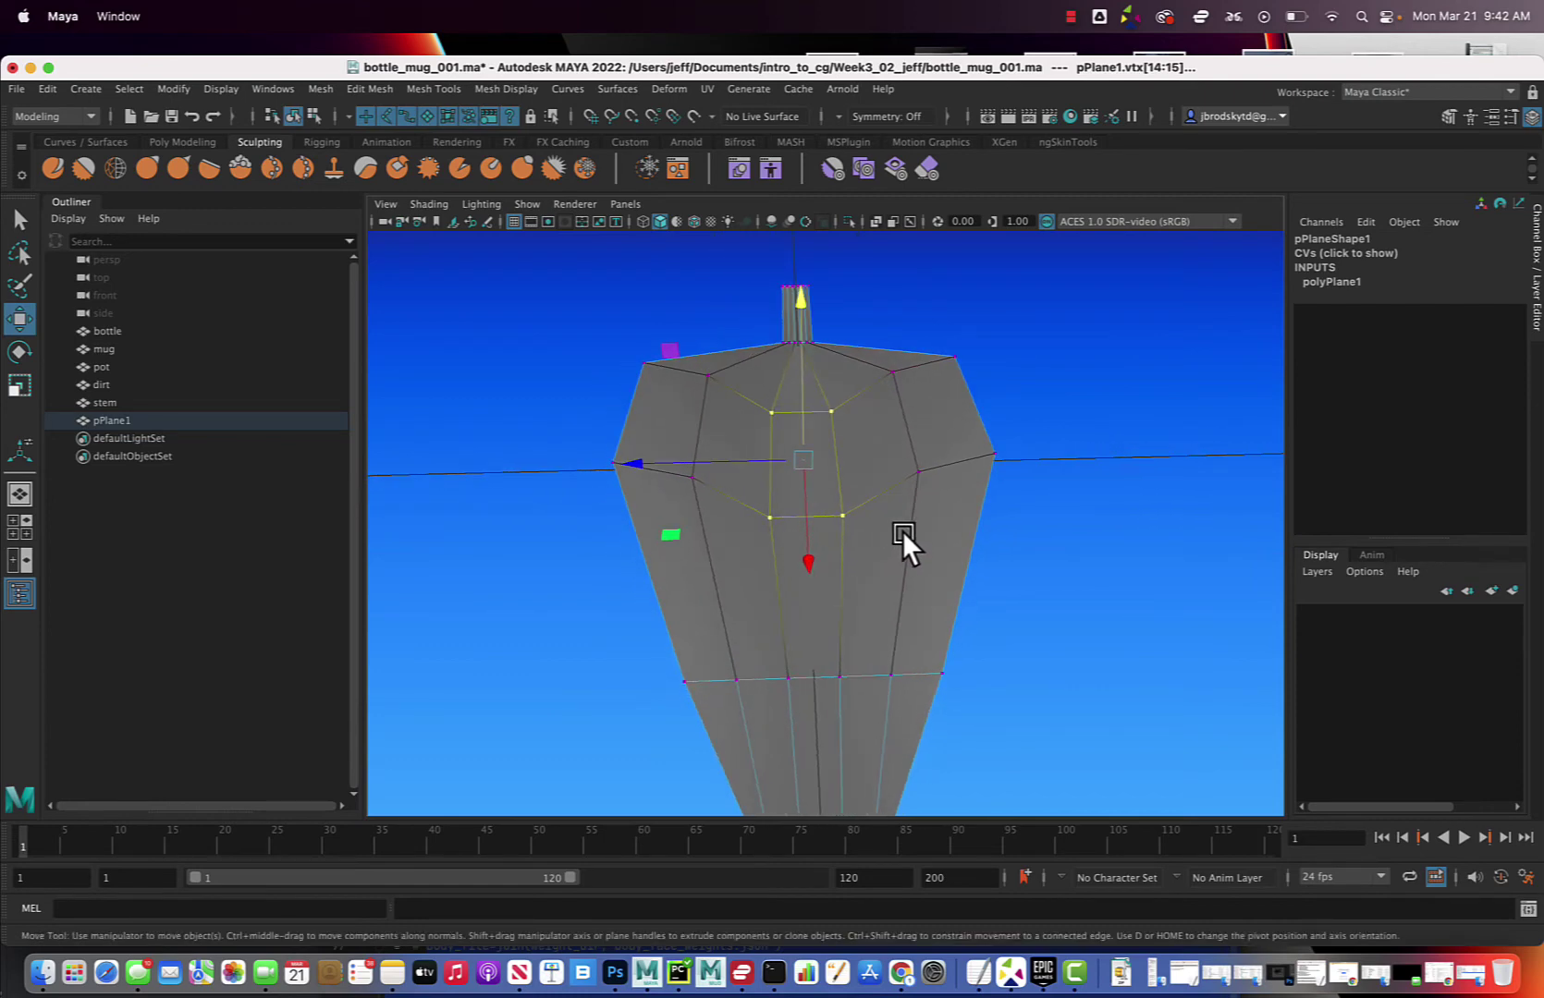
{"action": "key", "text": "r"}
{"action": "left_click_drag", "start_coordinate": [630, 458], "coordinate": [770, 465]}
Squeeze the two middle vertices of the next row toward the tip together along Z to continue the midrib.
{"action": "left_click_drag", "start_coordinate": [806, 620], "coordinate": [762, 436], "text": "alt"}
{"action": "left_click_drag", "start_coordinate": [842, 472], "coordinate": [841, 472]}
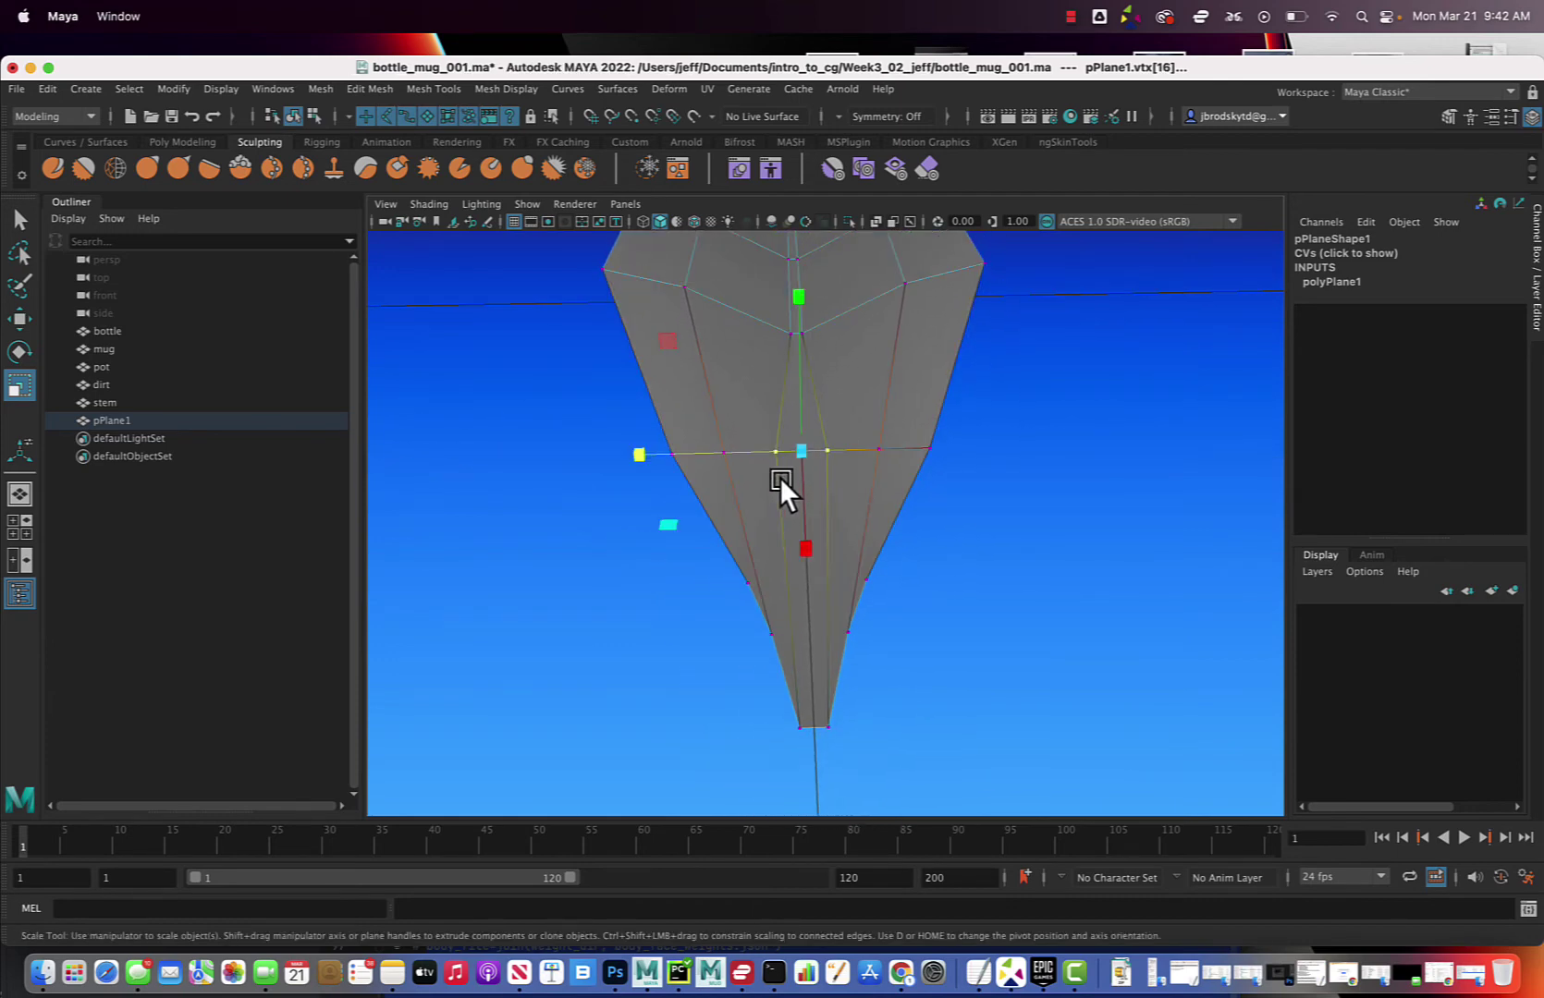
{"action": "left_click_drag", "start_coordinate": [648, 454], "coordinate": [790, 541]}
Select the two outer vertices on each side of the next row toward the tip and lift them along Y.
{"action": "left_click", "coordinate": [916, 549]}
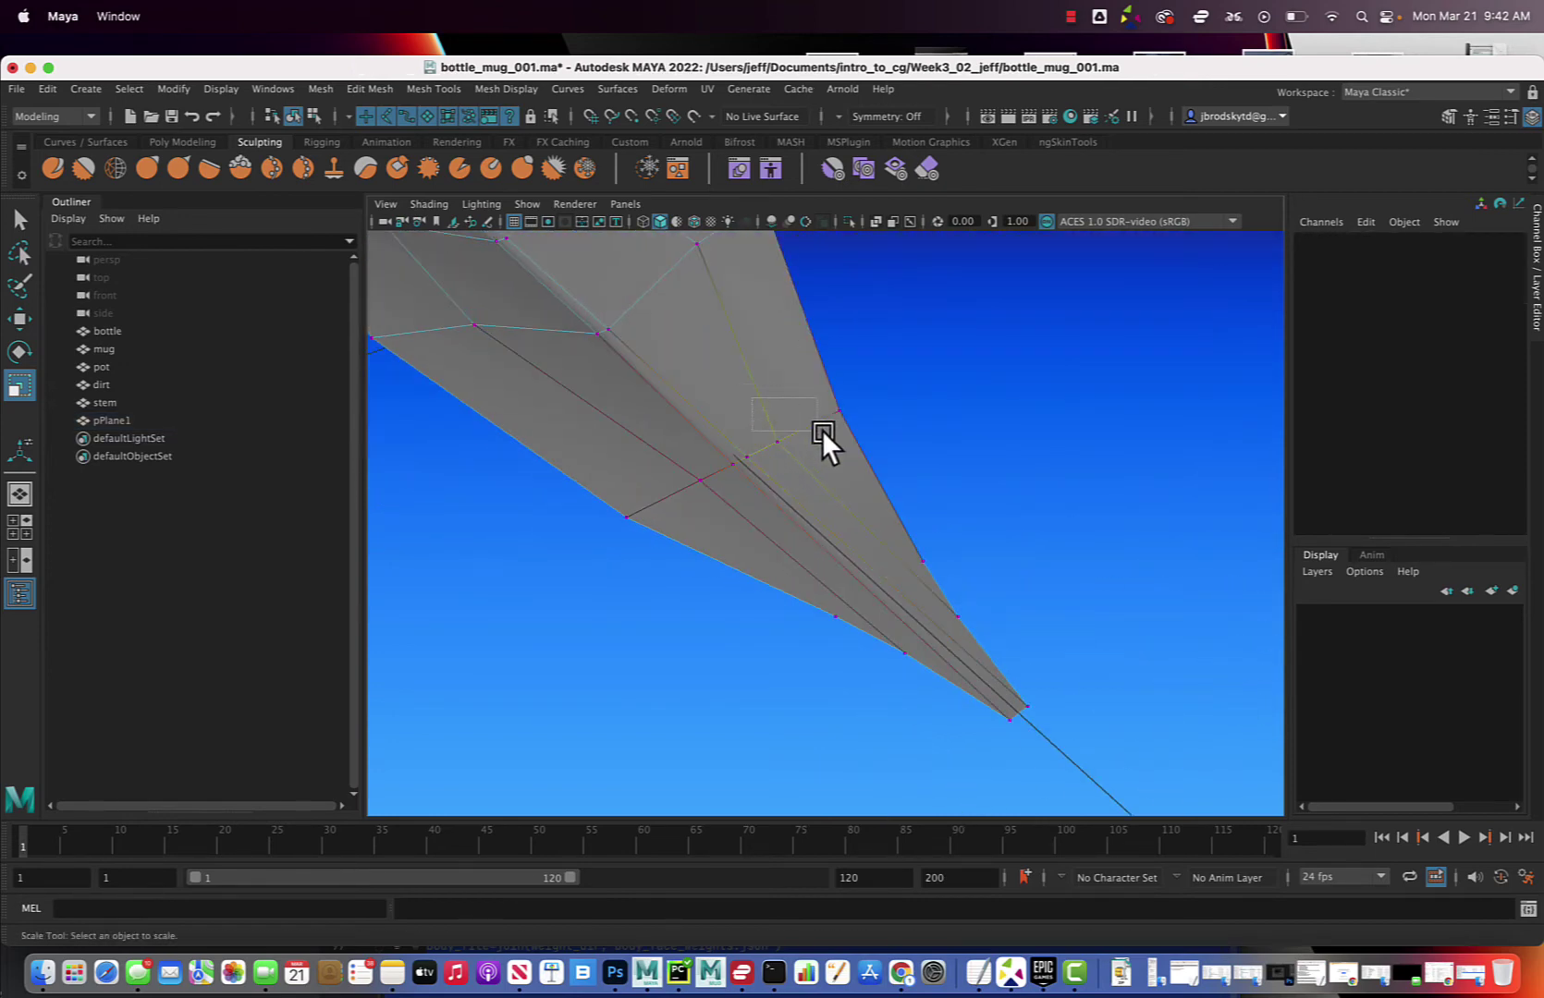
{"action": "left_click_drag", "start_coordinate": [820, 430], "coordinate": [781, 473]}
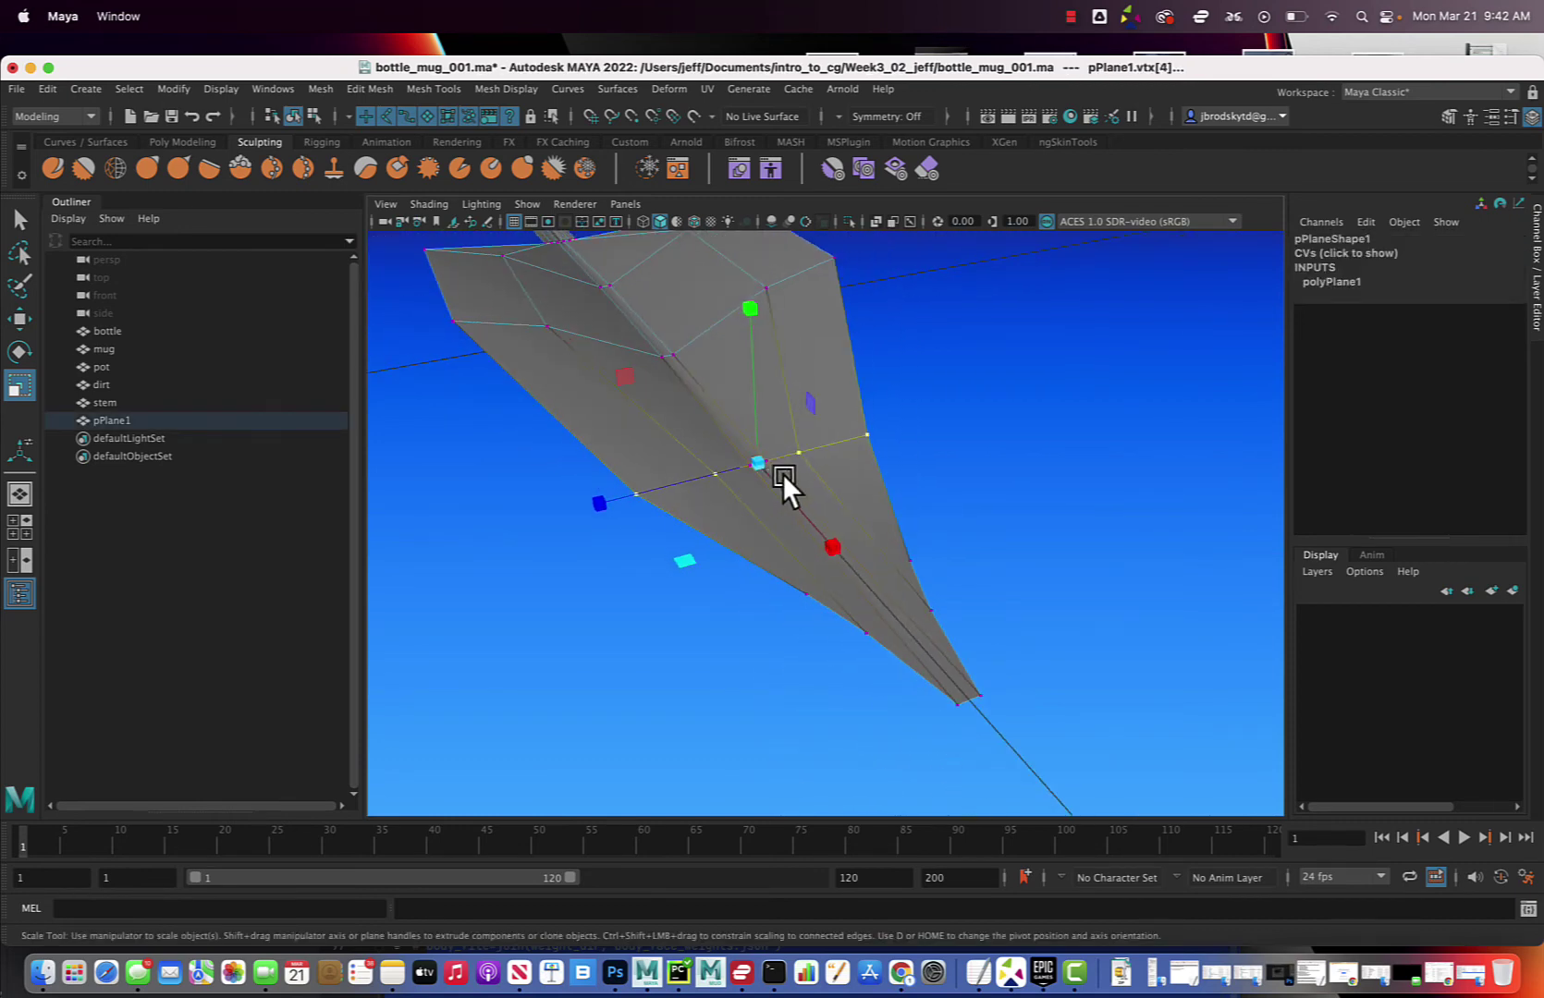
{"action": "key", "text": "w"}
{"action": "mouse_move", "coordinate": [770, 318]}
{"action": "left_mouse_down", "text": "alt"}
{"action": "mouse_move", "coordinate": [749, 303]}
{"action": "mouse_move", "coordinate": [754, 276]}
{"action": "mouse_move", "coordinate": [774, 324]}
{"action": "left_mouse_up", "text": "alt"}
{"action": "key", "text": "super+z"}
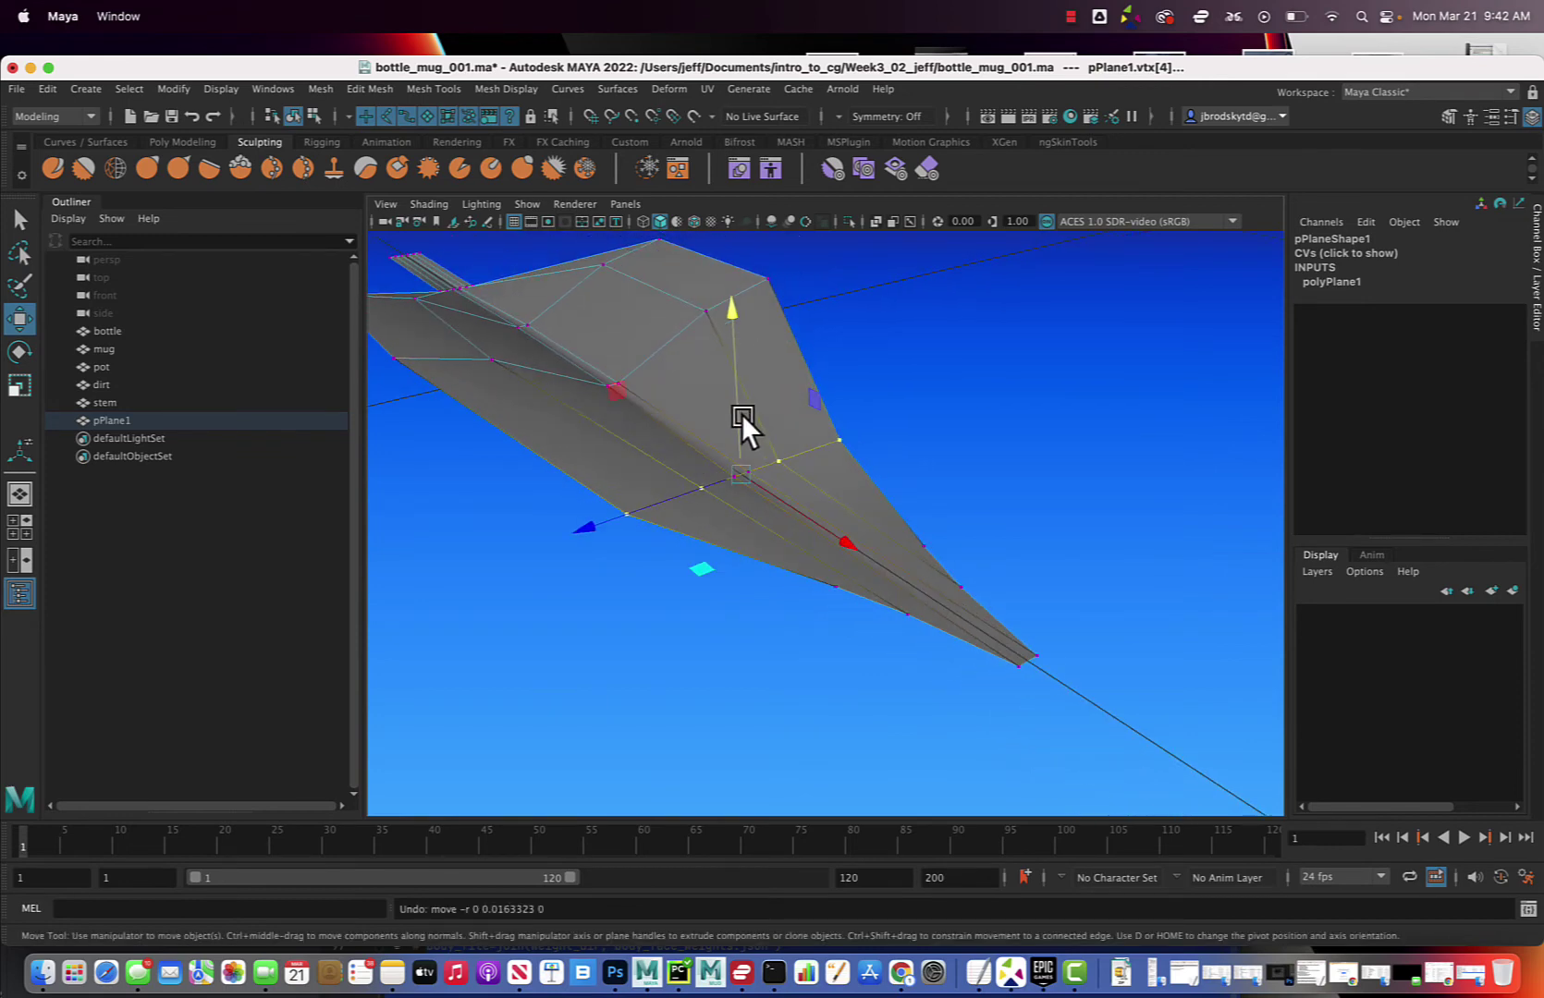
{"action": "left_click_drag", "start_coordinate": [742, 415], "coordinate": [737, 281]}
Select the three vertex rows at the leaf's tip, rotate them downward and lower them along Y.
{"action": "left_click_drag", "start_coordinate": [852, 518], "coordinate": [897, 531], "text": "alt"}
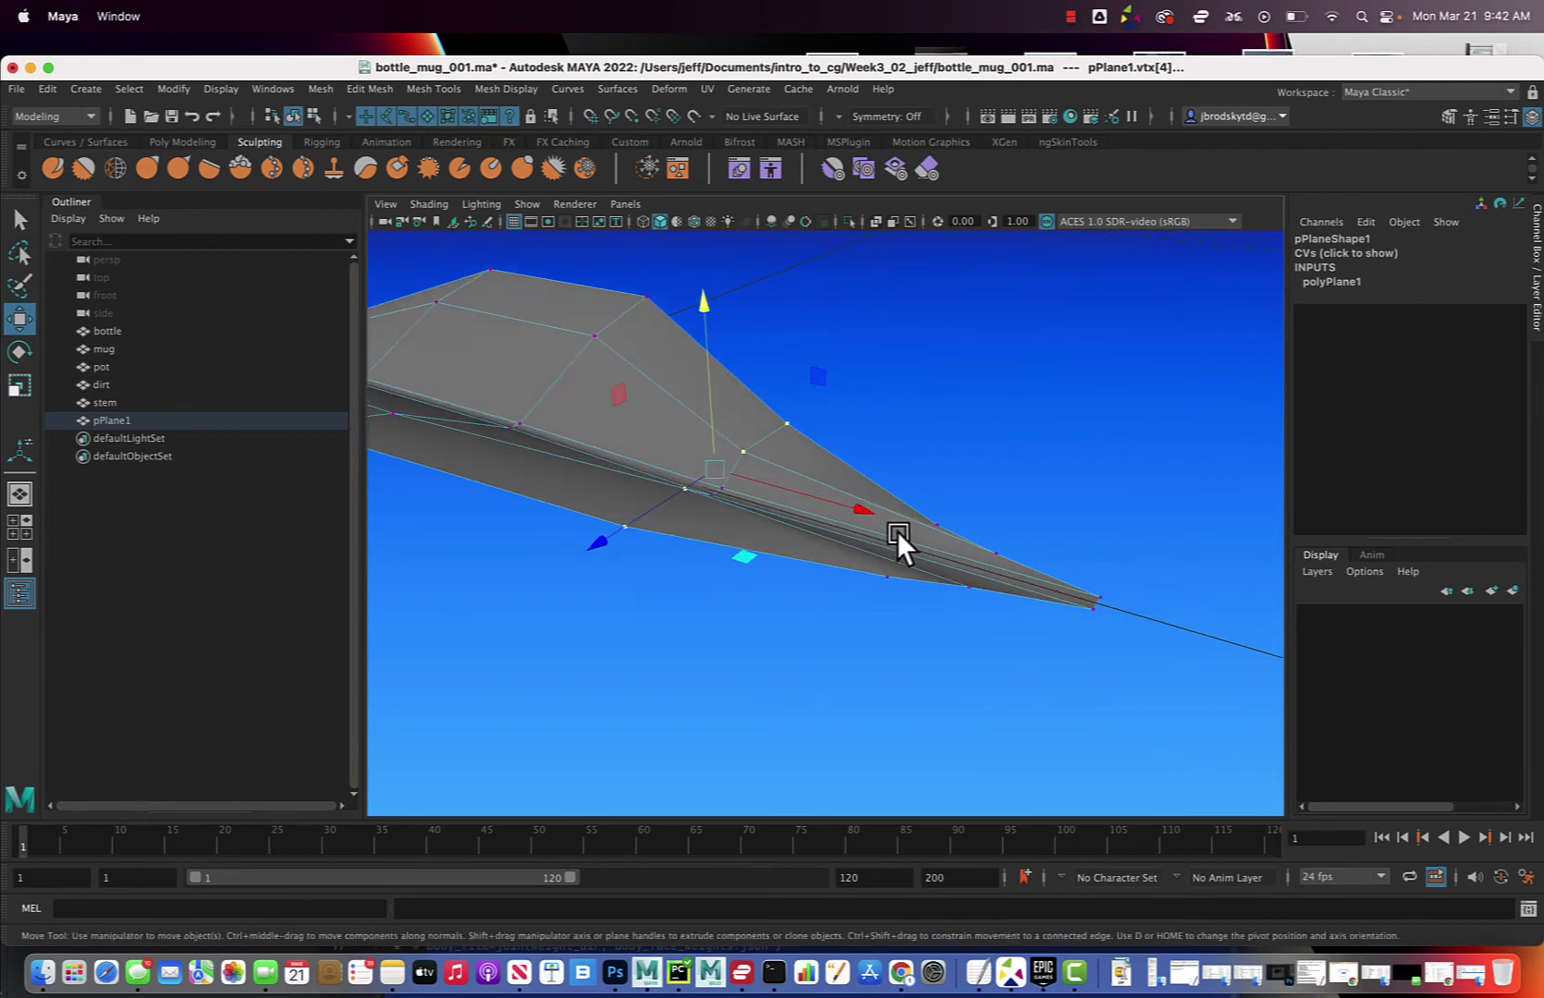
{"action": "left_click_drag", "start_coordinate": [1096, 591], "coordinate": [1170, 478], "text": "alt"}
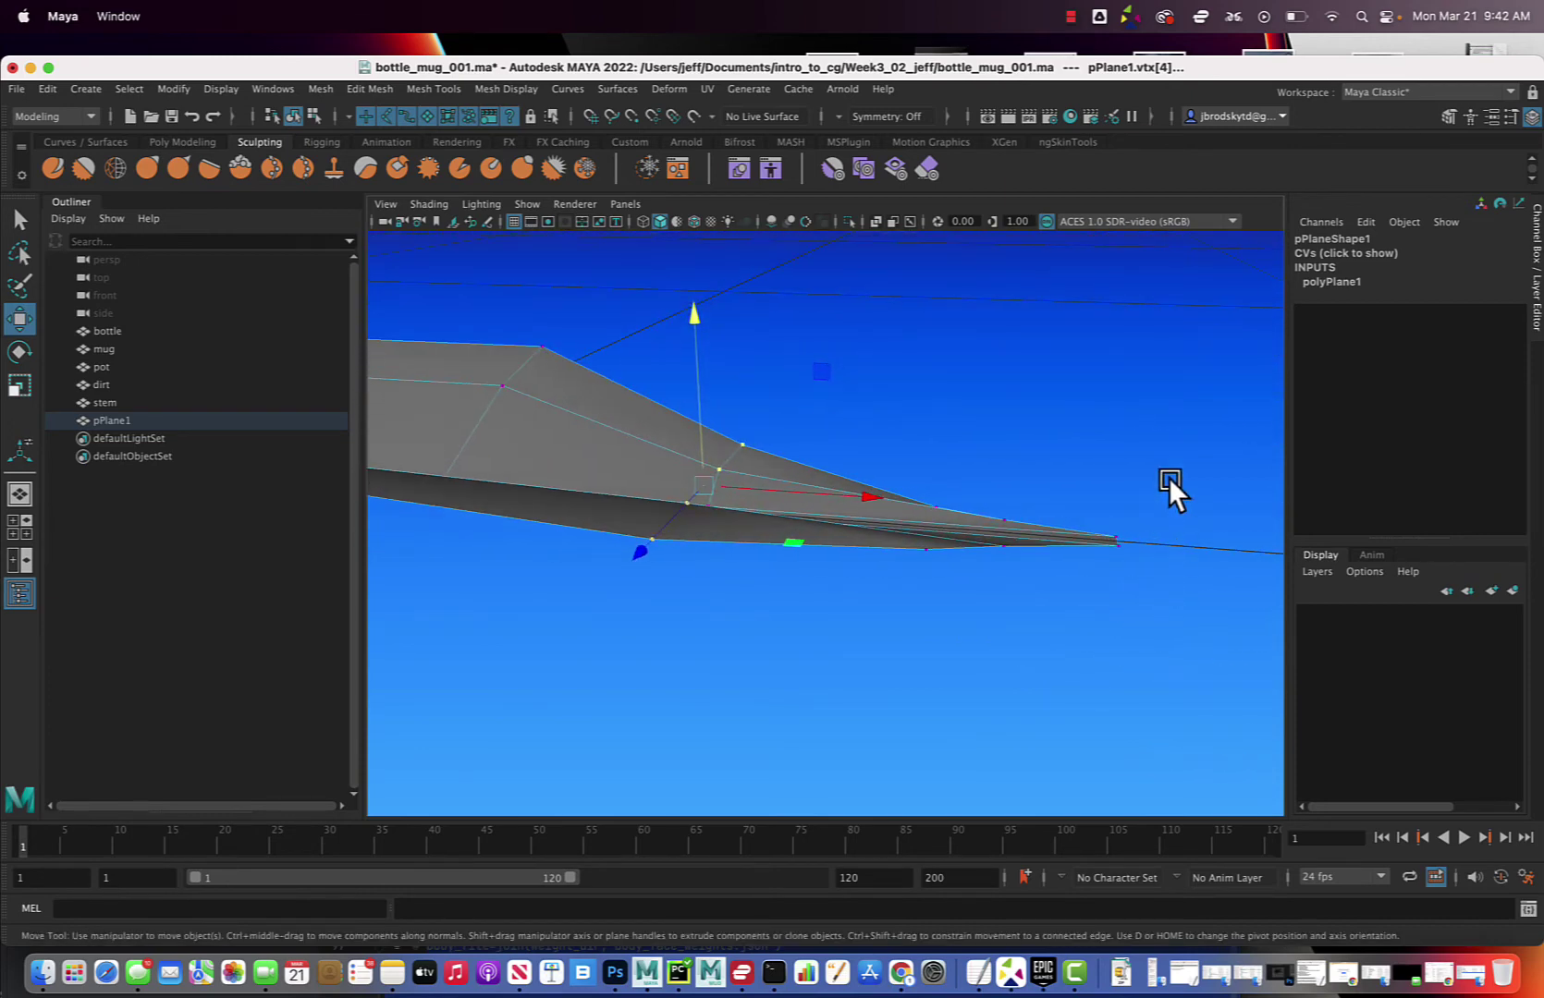
{"action": "left_click_drag", "start_coordinate": [937, 581], "coordinate": [936, 582]}
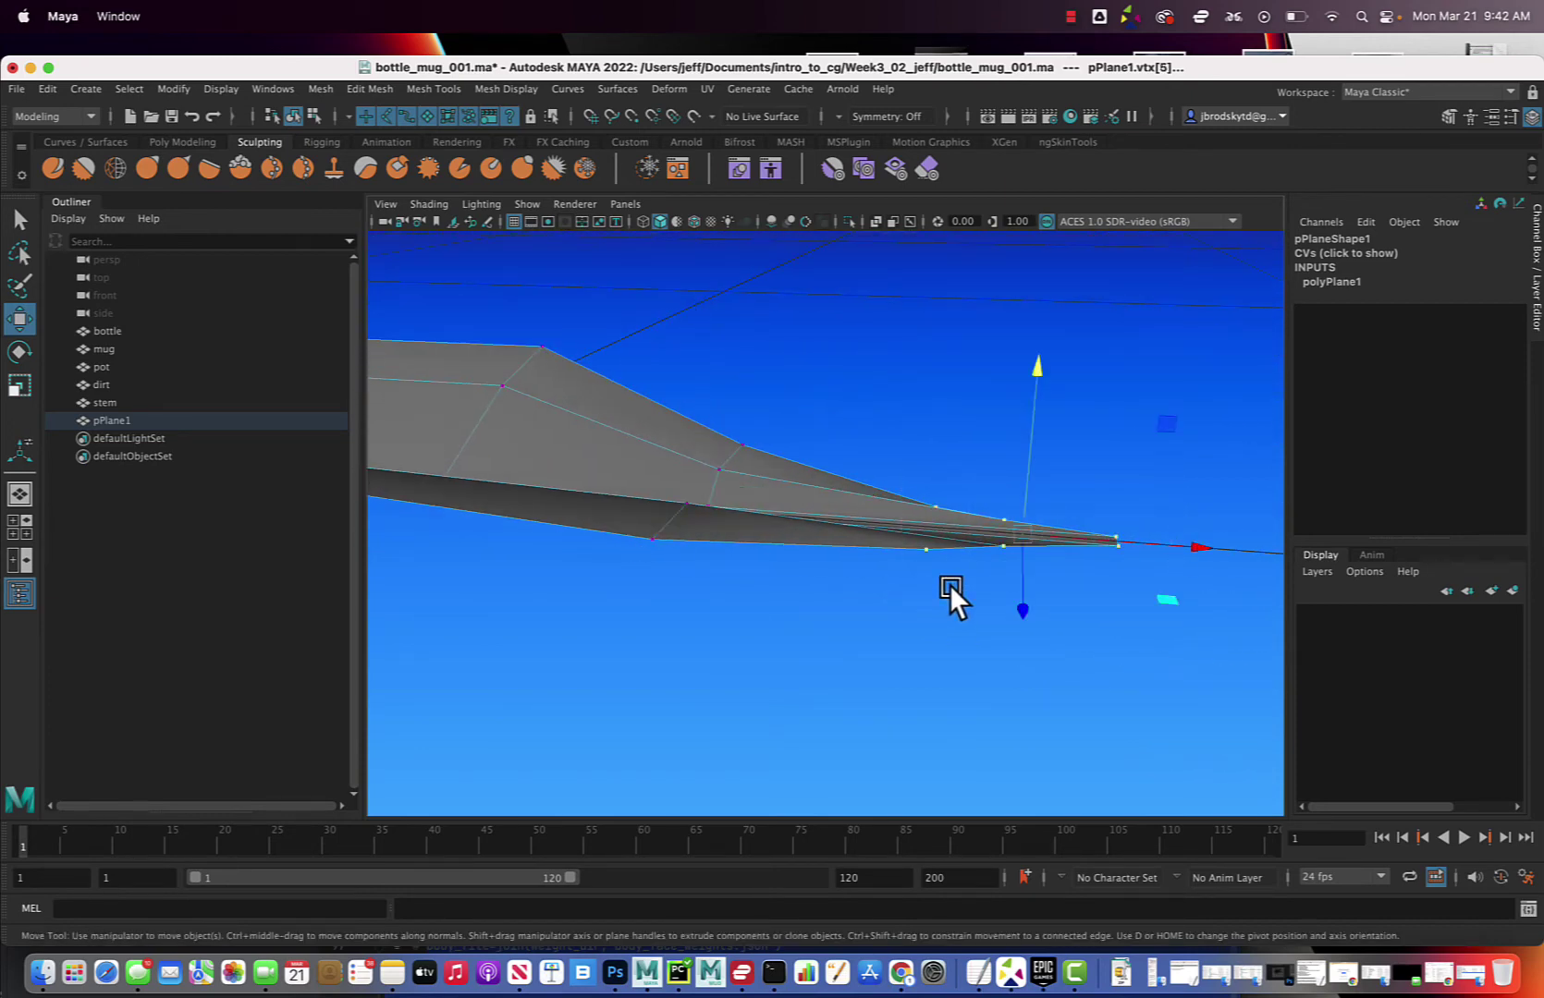
{"action": "key", "text": "e"}
{"action": "left_click_drag", "start_coordinate": [1109, 422], "coordinate": [1152, 464], "text": "alt"}
{"action": "key", "text": "w"}
{"action": "left_click_drag", "start_coordinate": [1033, 376], "coordinate": [1037, 521]}
Rotate and shift the three vertex rows at the stalk side downward, and lower the stalk's end row along Y.
{"action": "left_click_drag", "start_coordinate": [961, 518], "coordinate": [904, 532], "text": "alt"}
{"action": "left_click_drag", "start_coordinate": [734, 460], "coordinate": [578, 409], "text": "alt"}
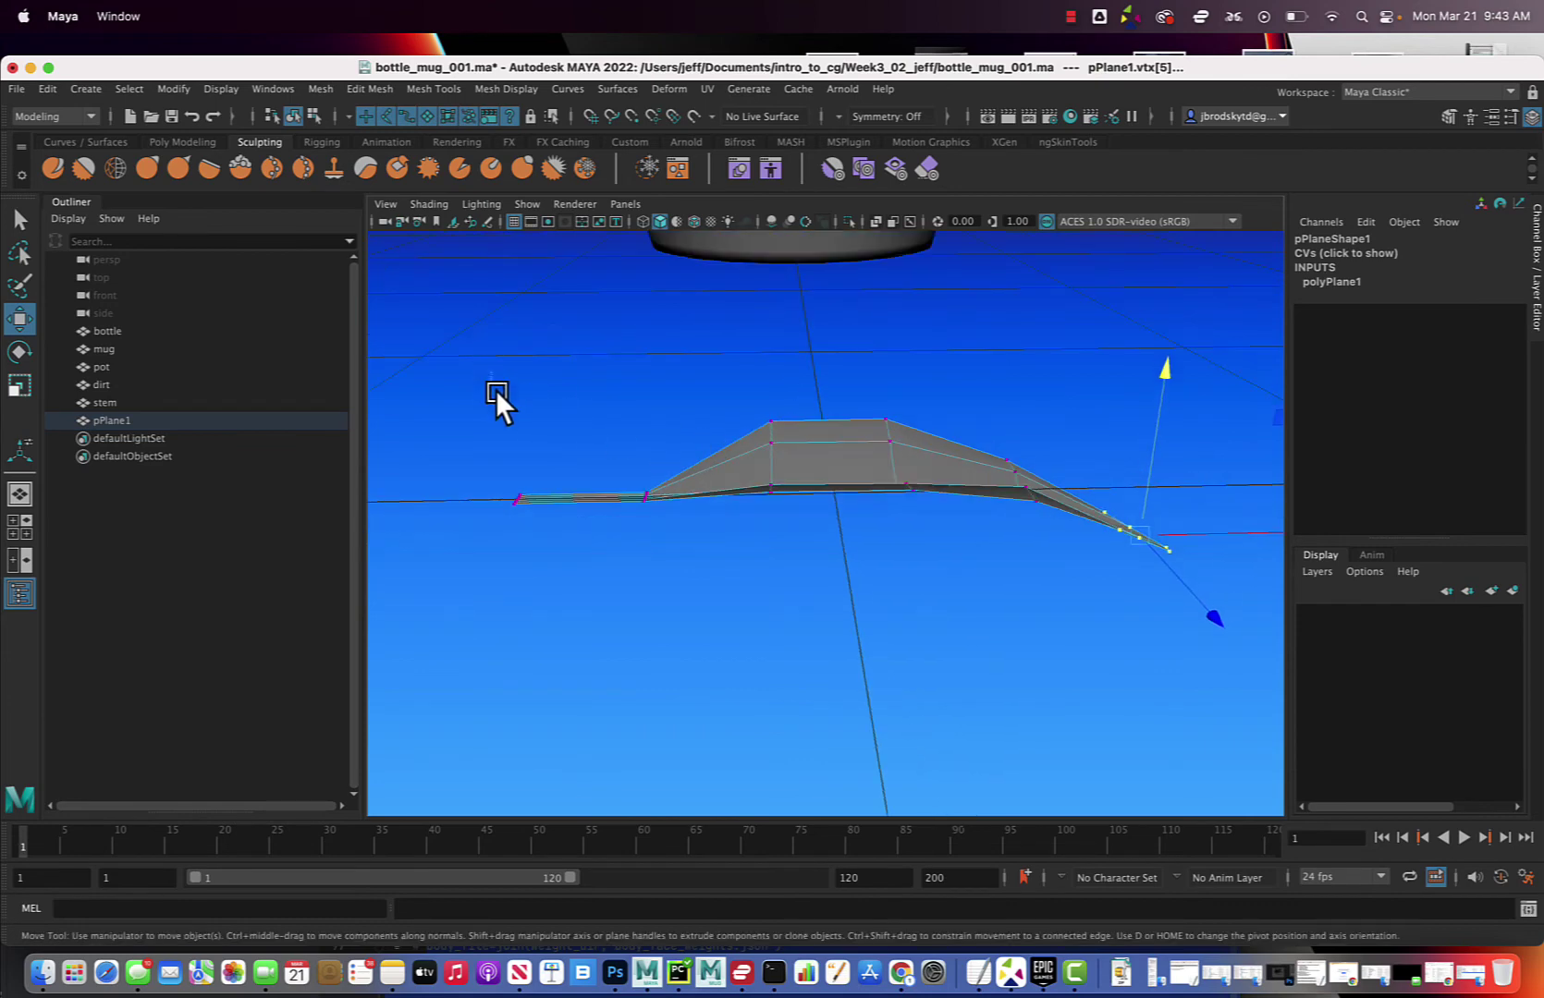
{"action": "left_click_drag", "start_coordinate": [492, 373], "coordinate": [820, 583]}
{"action": "key", "text": "e"}
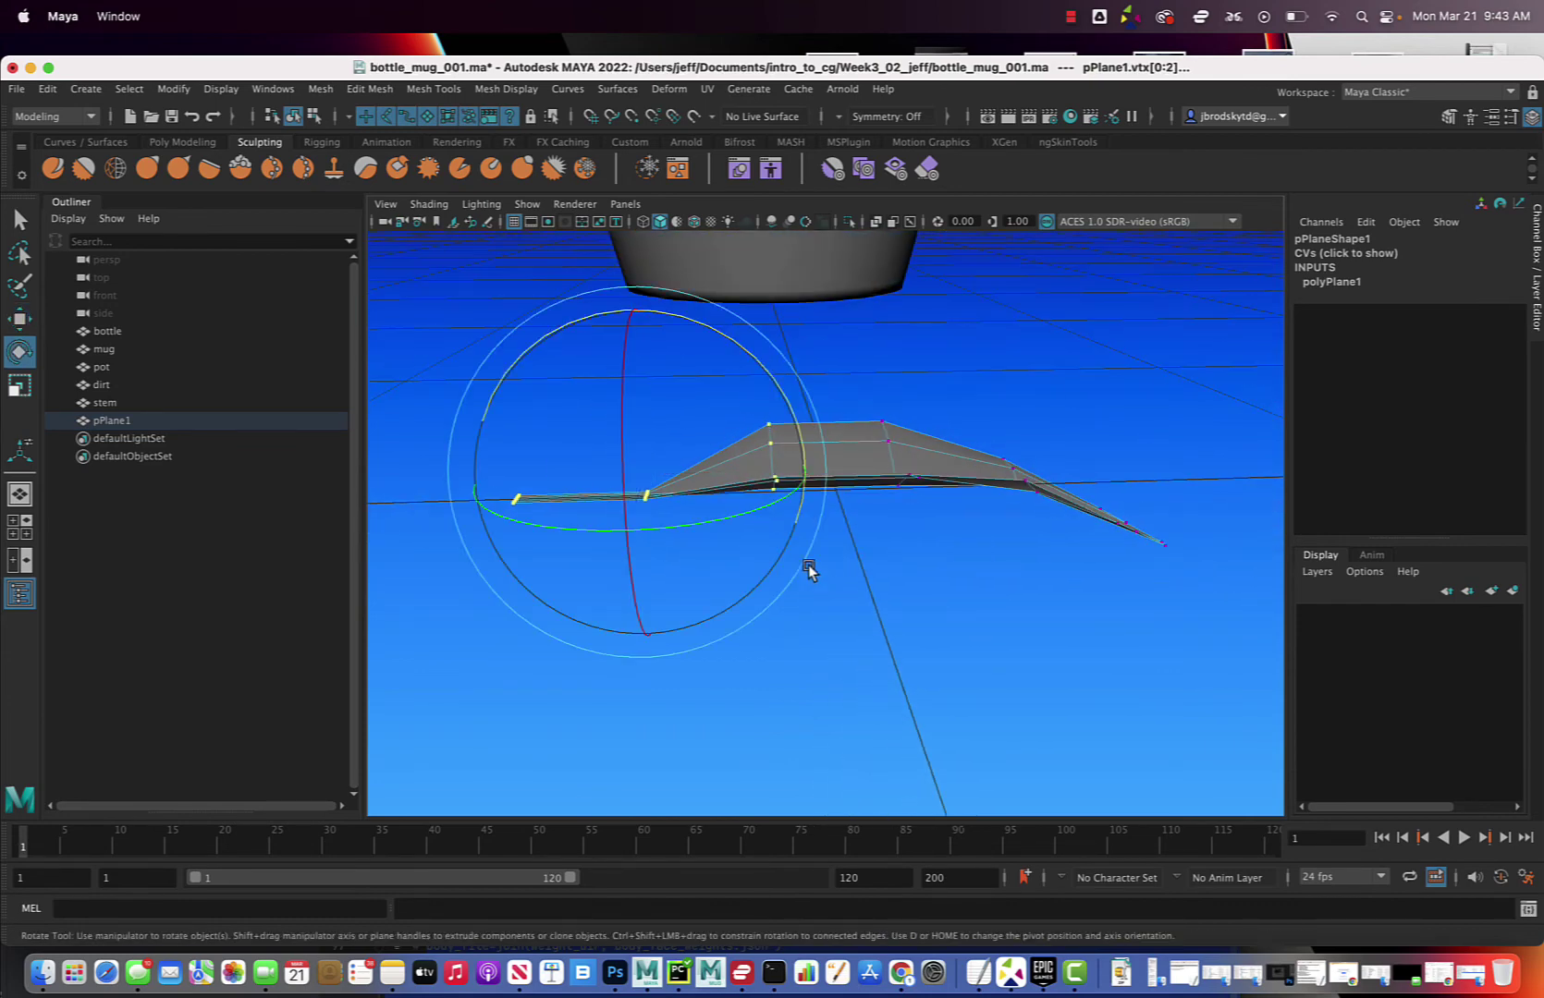
{"action": "left_click_drag", "start_coordinate": [759, 362], "coordinate": [646, 364]}
{"action": "key", "text": "w"}
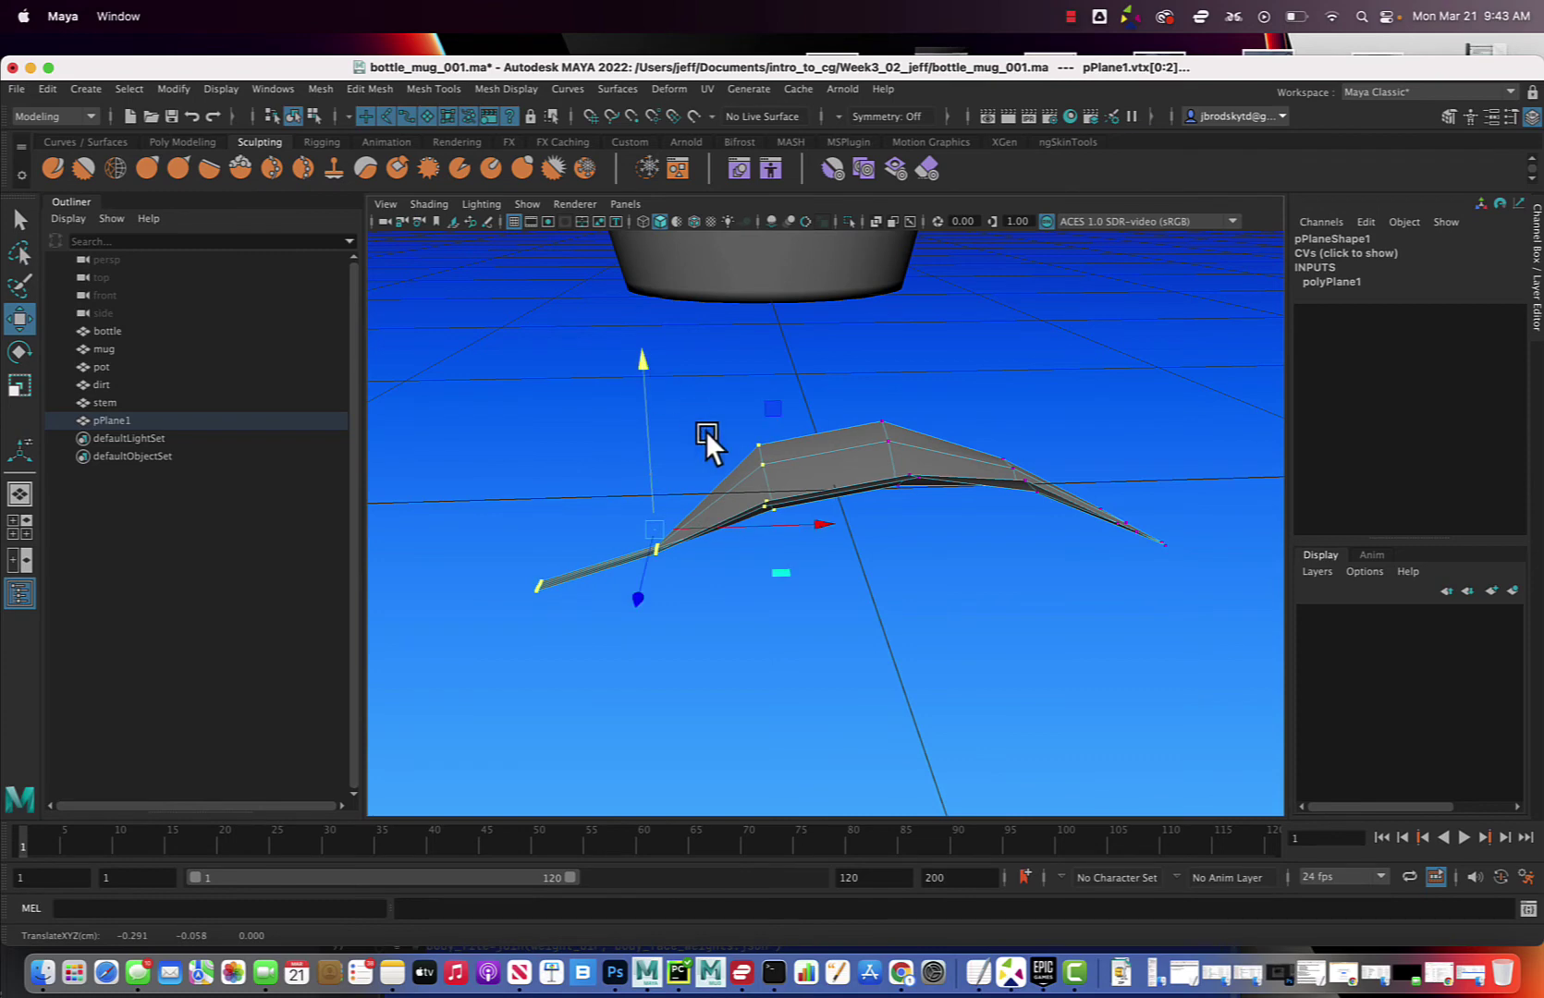
{"action": "left_click_drag", "start_coordinate": [705, 430], "coordinate": [717, 471], "text": "alt"}
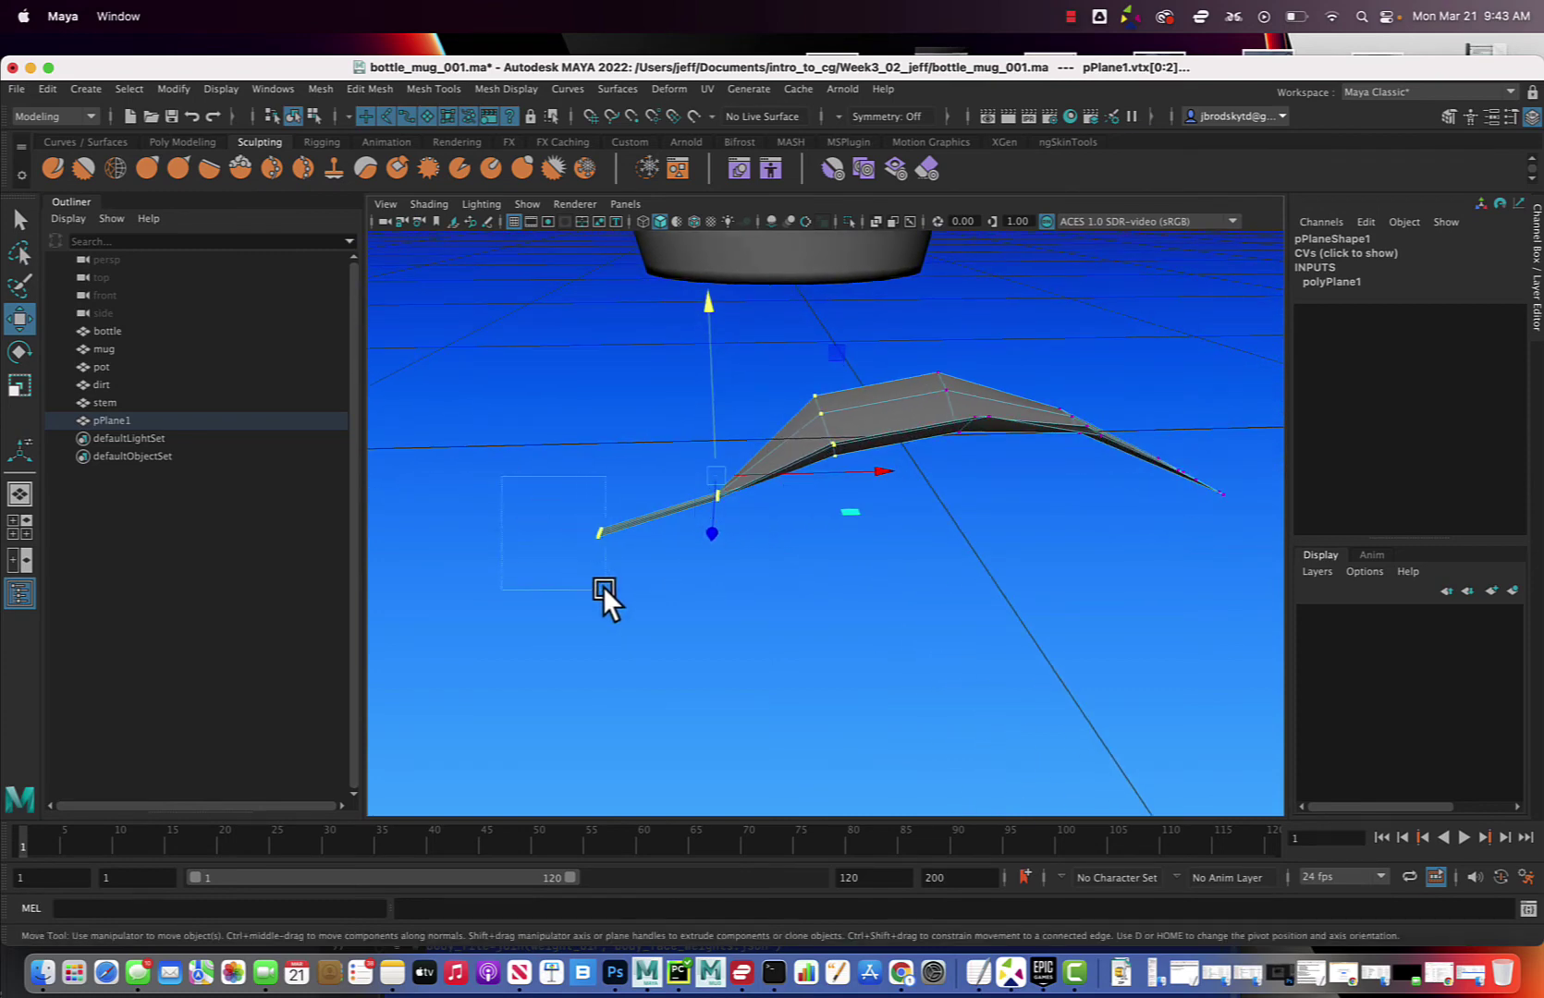
{"action": "left_click_drag", "start_coordinate": [602, 586], "coordinate": [606, 589]}
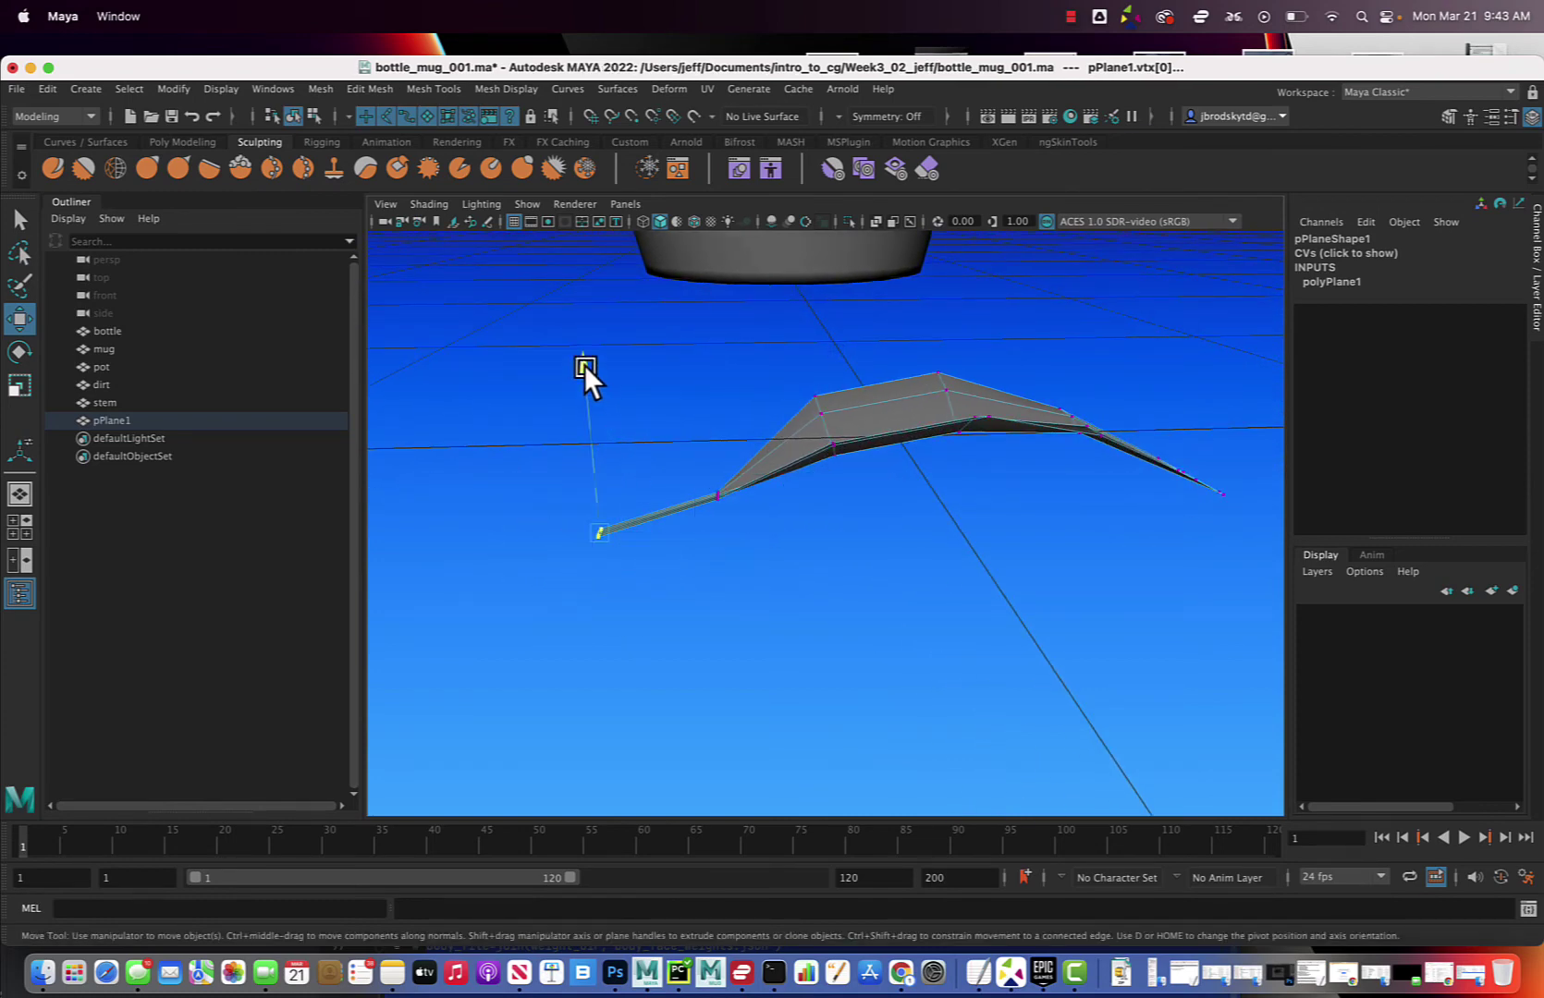
{"action": "left_click_drag", "start_coordinate": [583, 364], "coordinate": [600, 436]}
Insert an edge loop across the stalk close to where it joins the leaf blade, and return to object selection.
{"action": "left_click_drag", "start_coordinate": [895, 544], "coordinate": [845, 607], "text": "alt"}
{"action": "scroll", "coordinate": [879, 621], "scroll_direction": "up", "scroll_amount": 5}
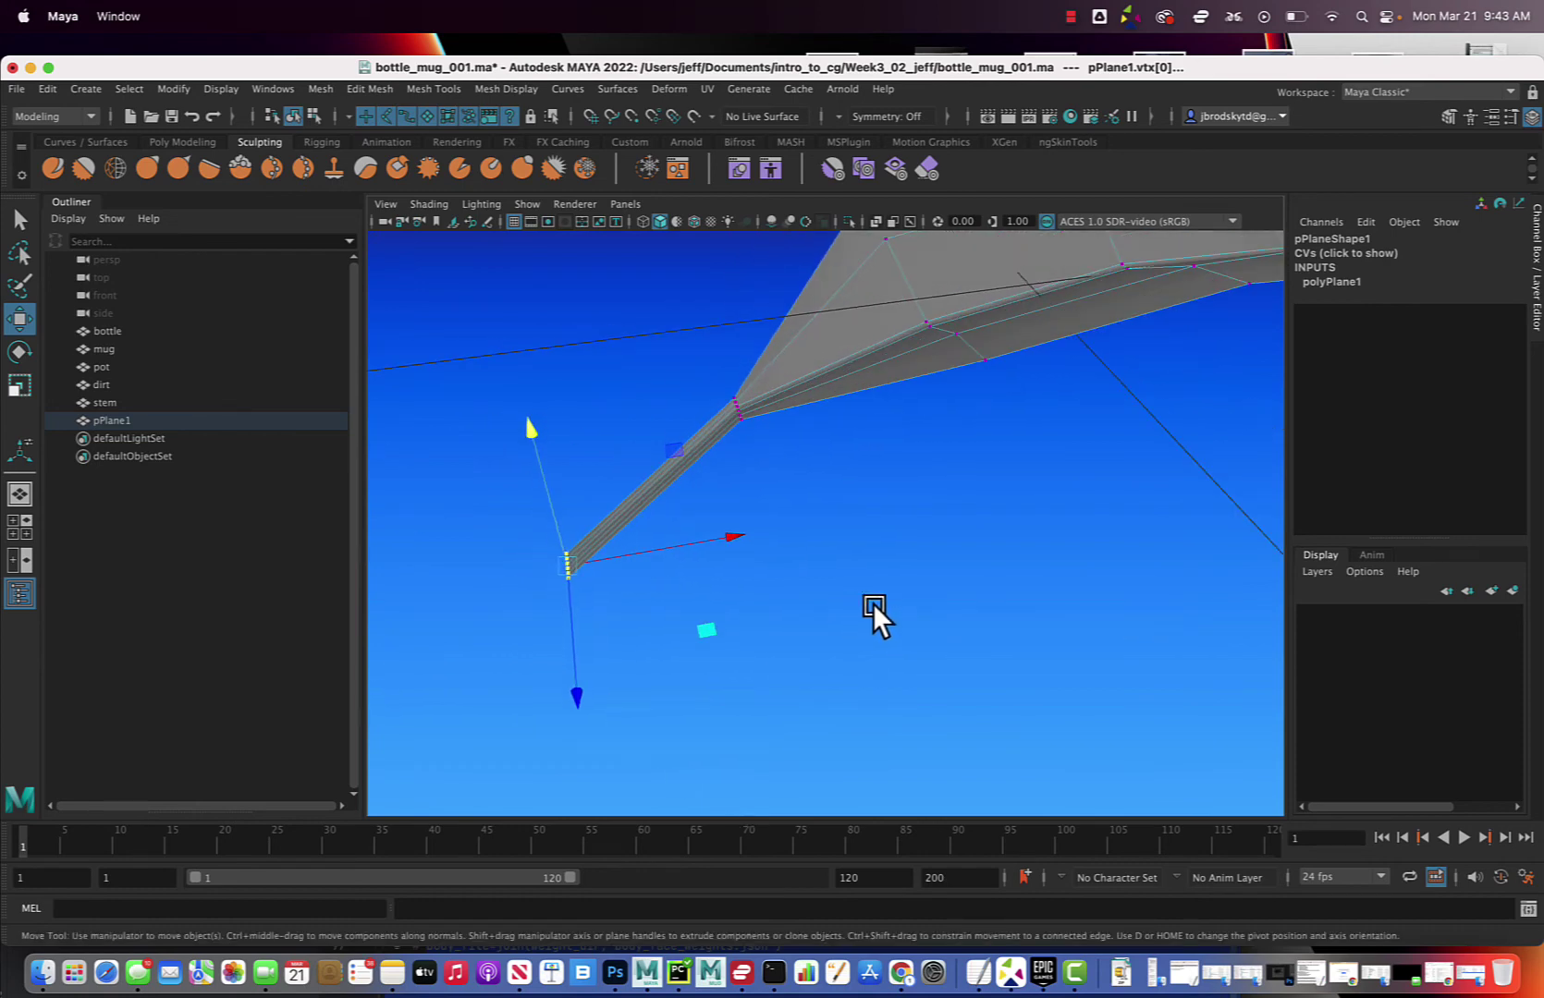
{"action": "left_click_drag", "start_coordinate": [941, 485], "coordinate": [873, 561], "text": "alt"}
{"action": "scroll", "coordinate": [866, 564], "scroll_direction": "up", "scroll_amount": 6}
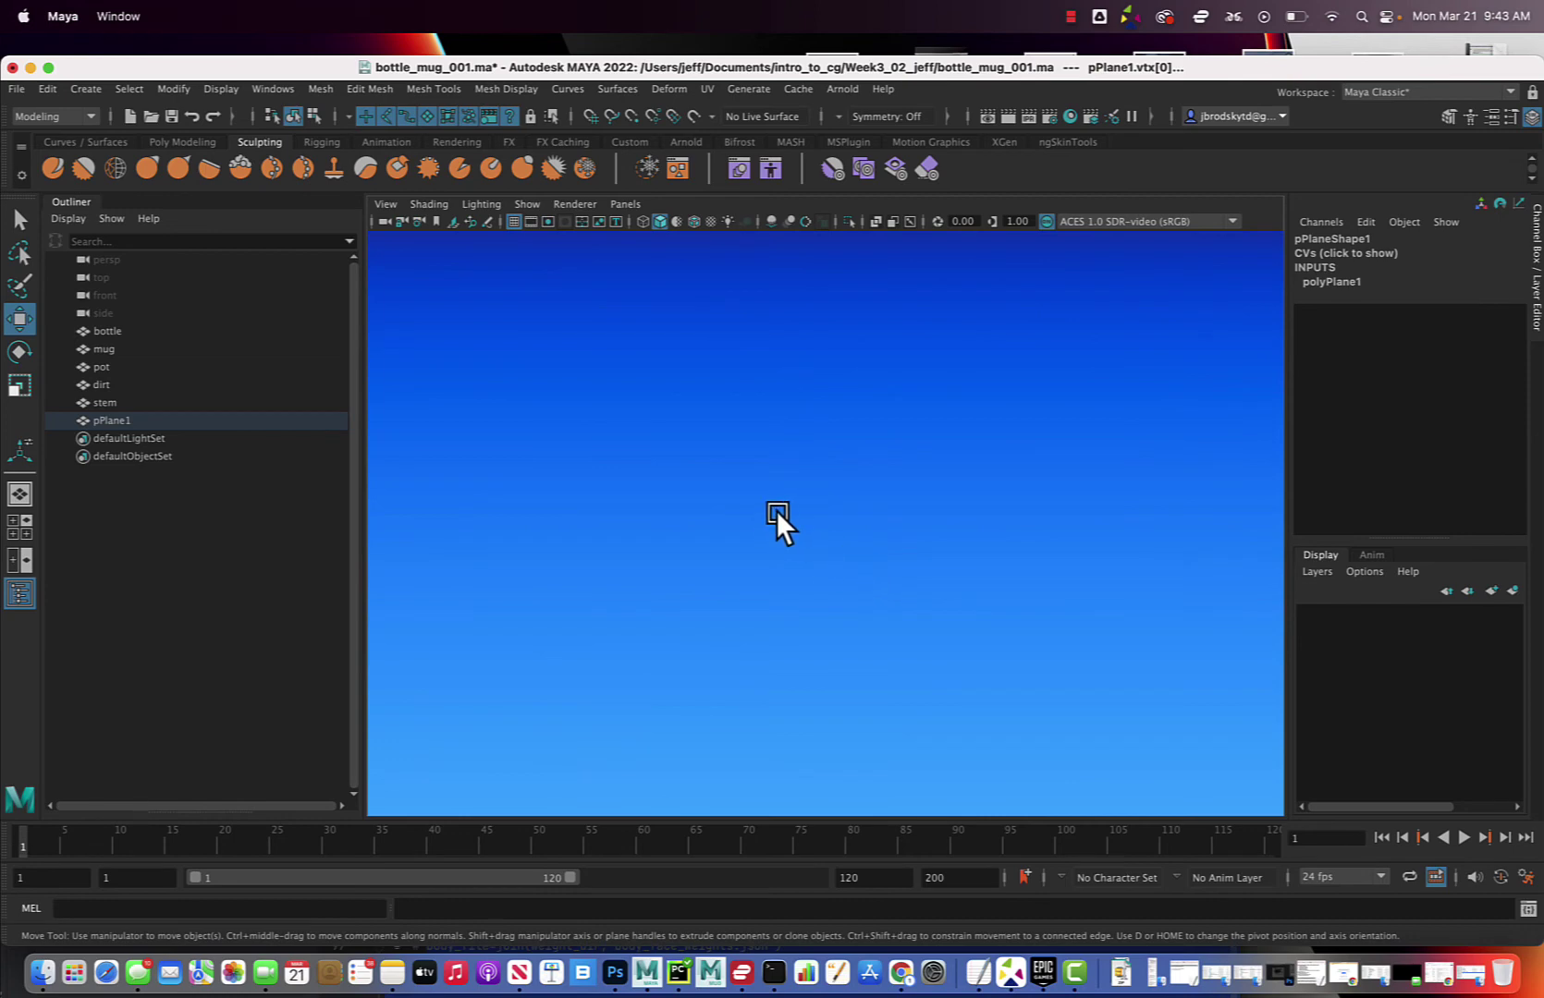
{"action": "scroll", "coordinate": [775, 511], "scroll_direction": "down", "scroll_amount": 2}
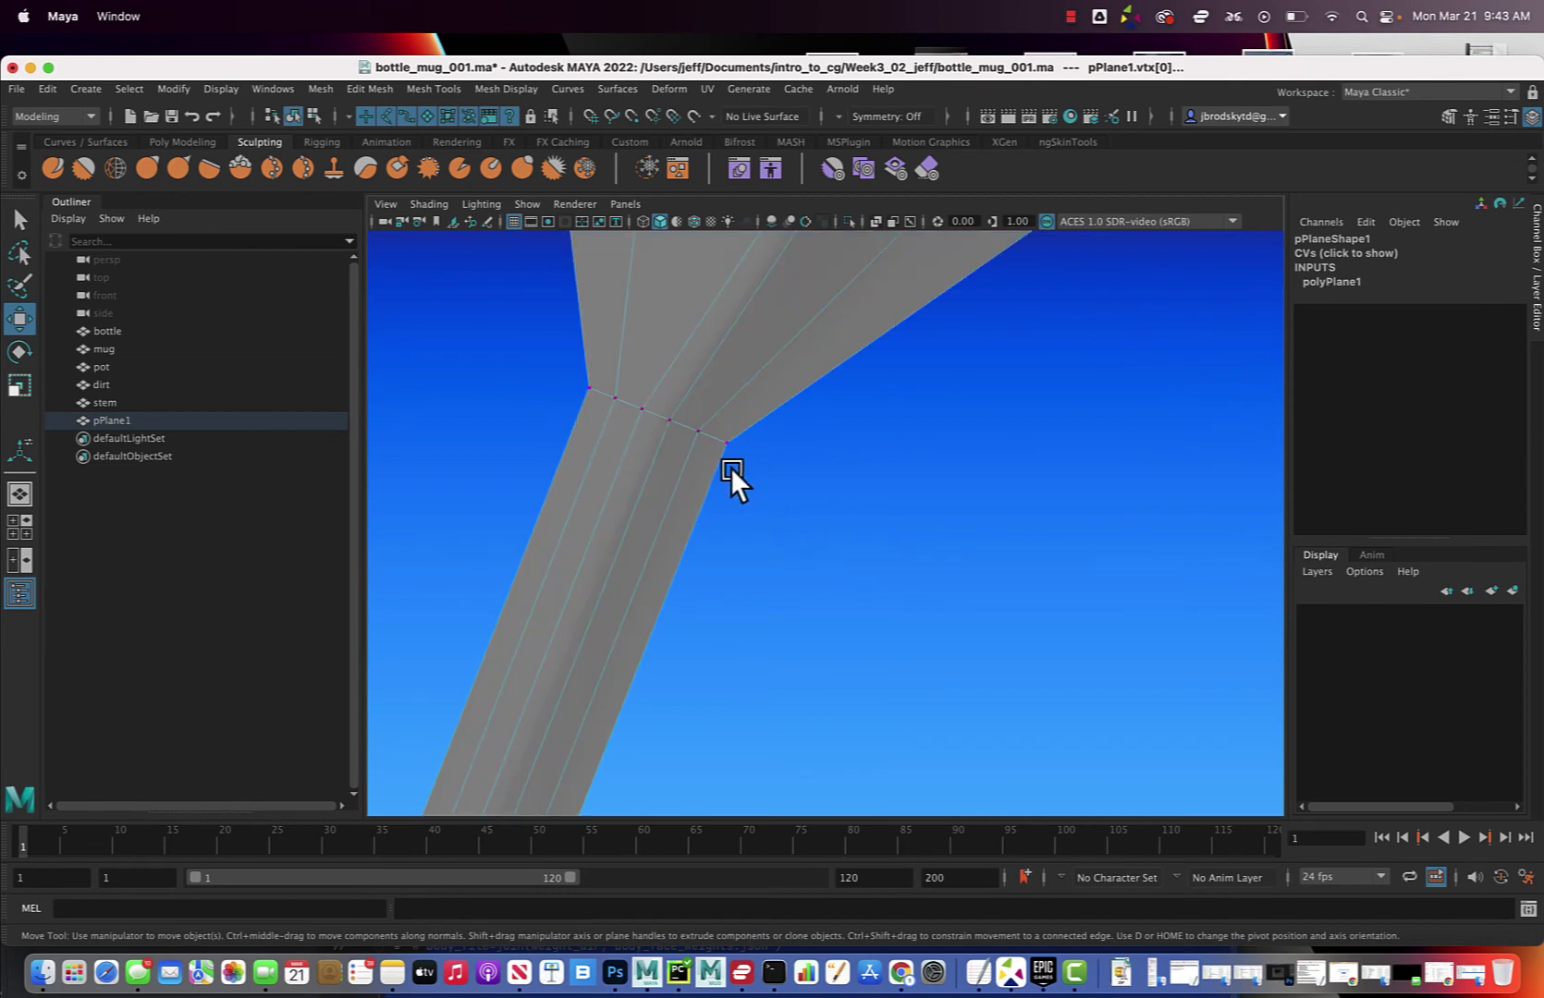
{"action": "scroll", "coordinate": [702, 505], "scroll_direction": "down", "scroll_amount": 4}
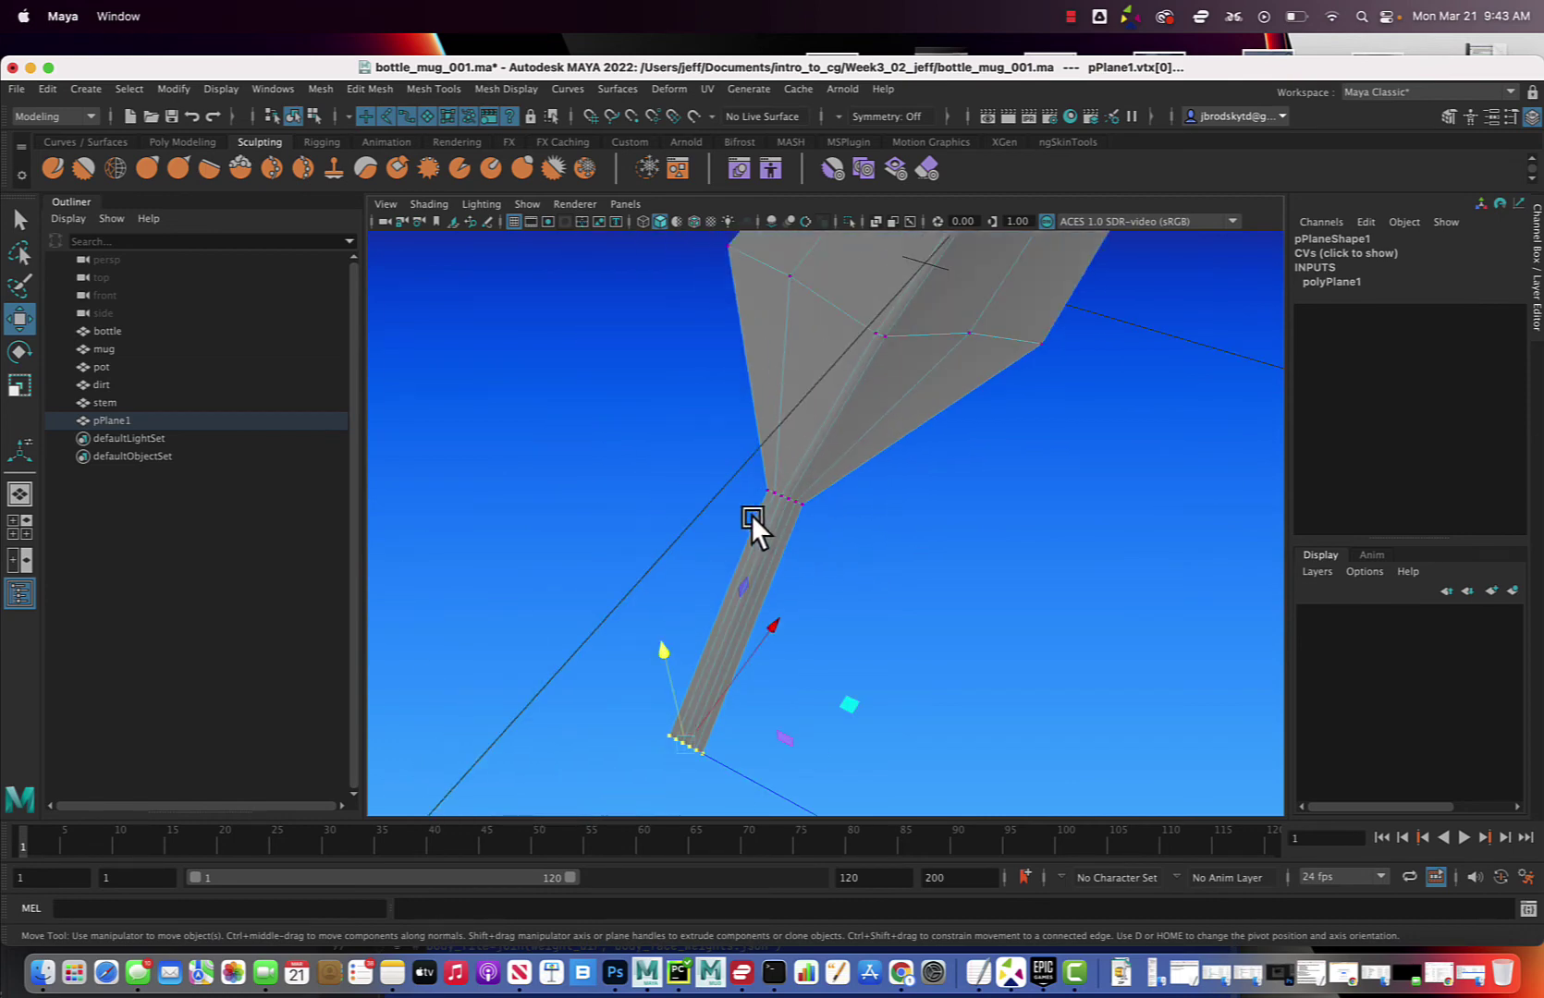
{"action": "left_click_drag", "start_coordinate": [825, 542], "coordinate": [895, 568], "text": "alt"}
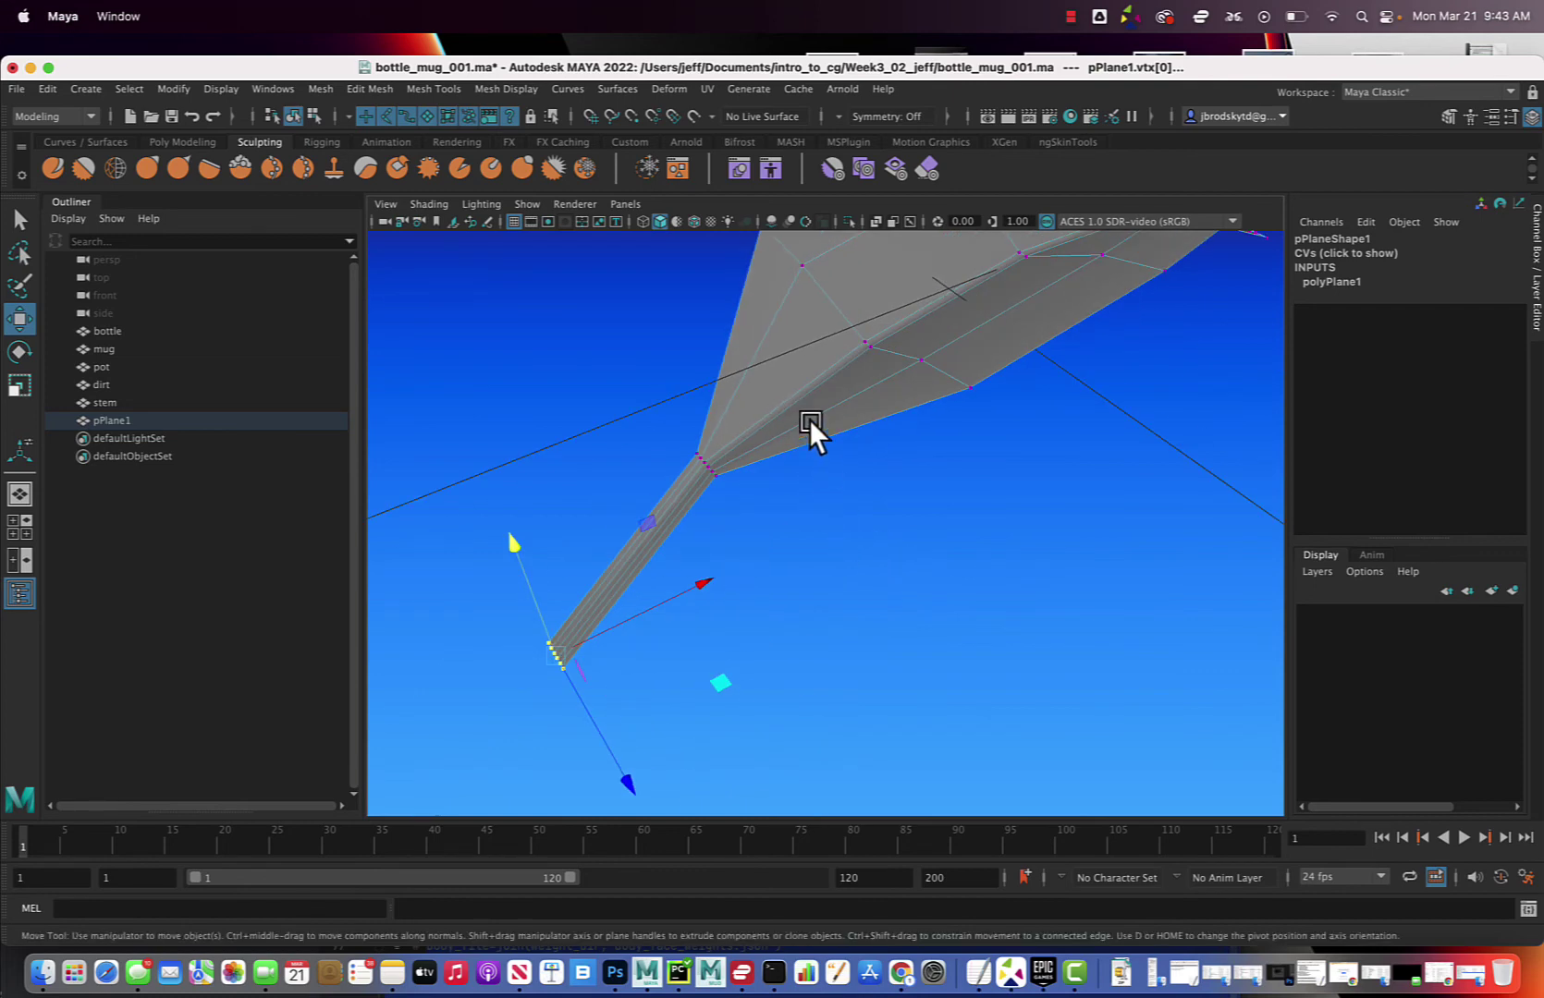
{"action": "right_click_drag", "start_coordinate": [821, 407], "coordinate": [862, 379]}
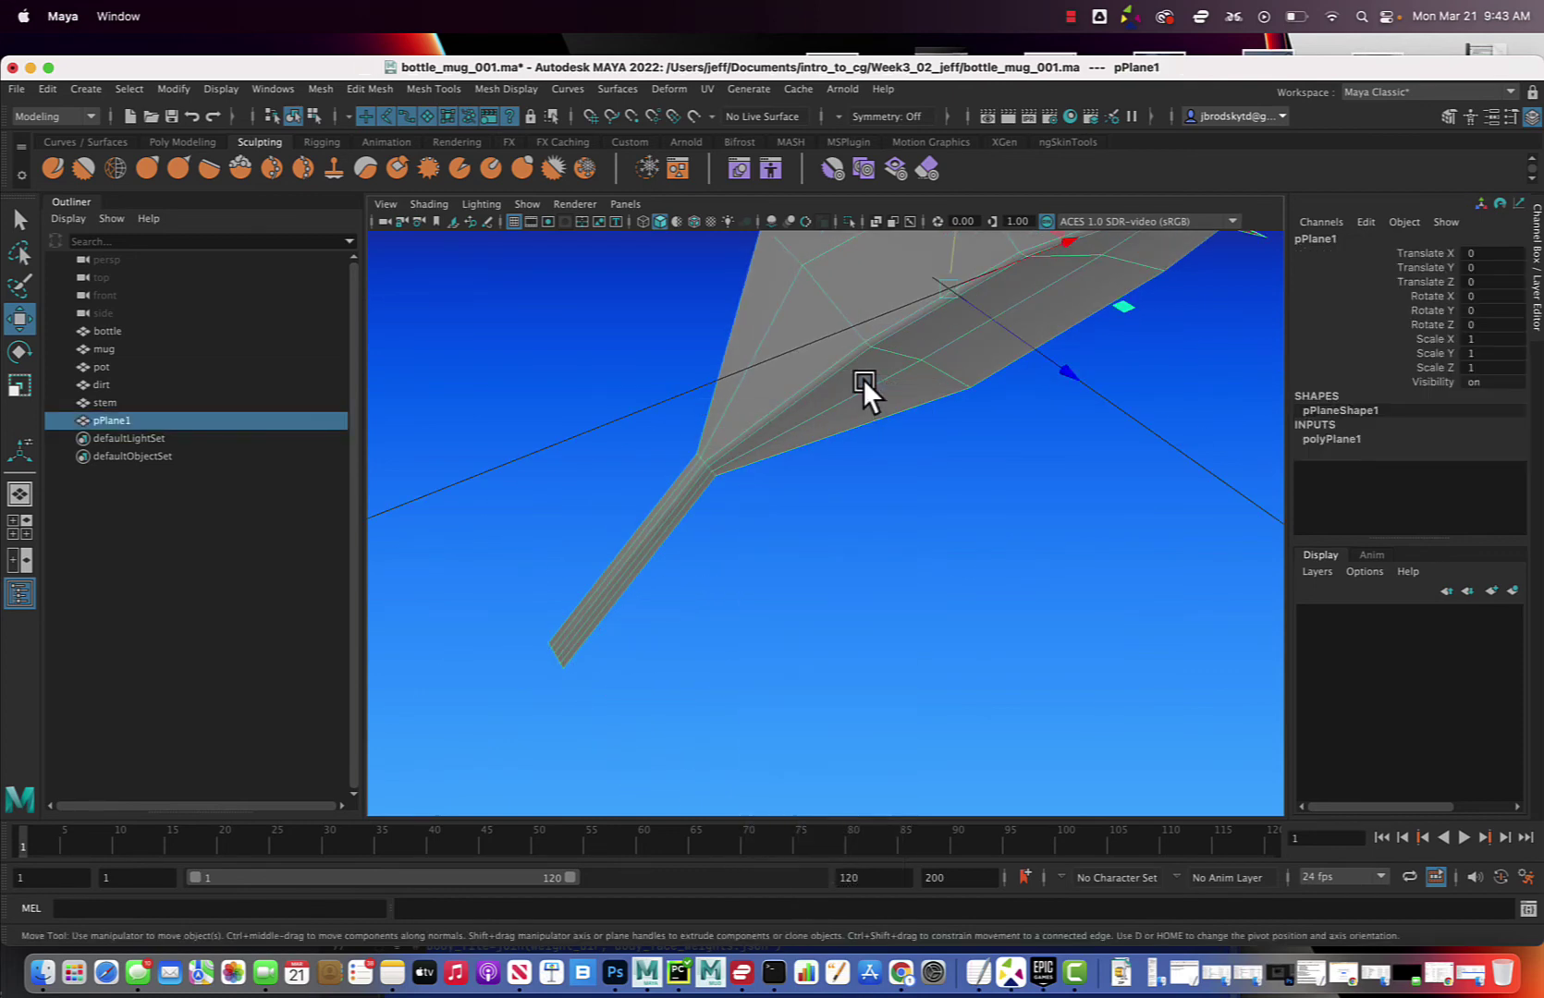
{"action": "left_click", "coordinate": [423, 91]}
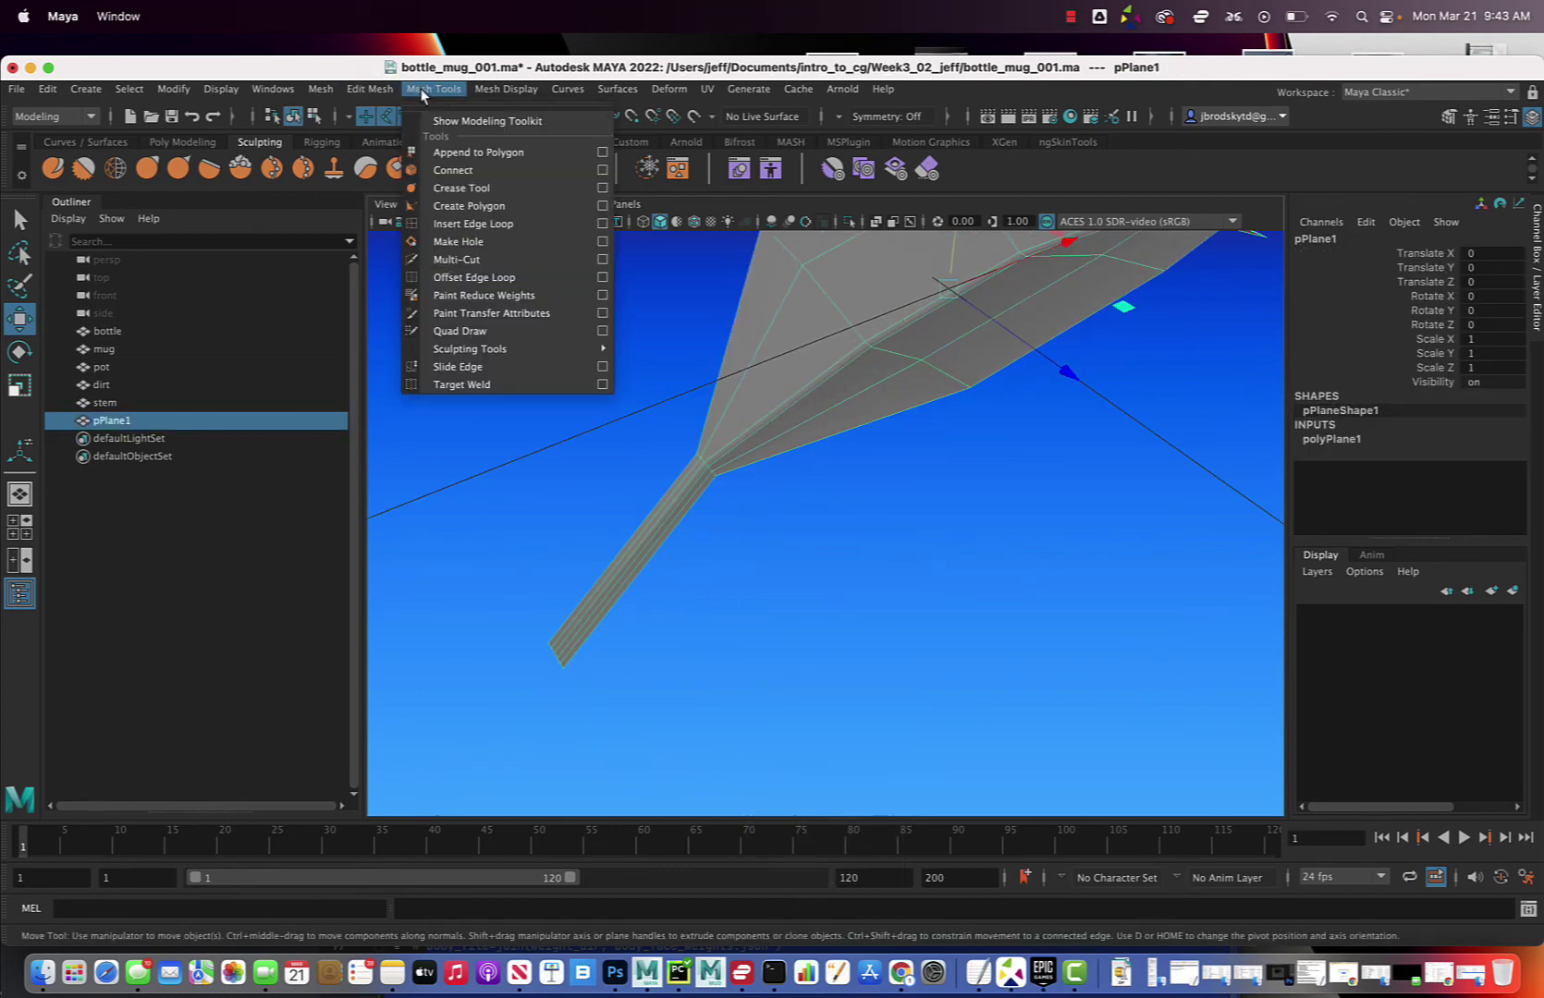
{"action": "left_click", "coordinate": [473, 223]}
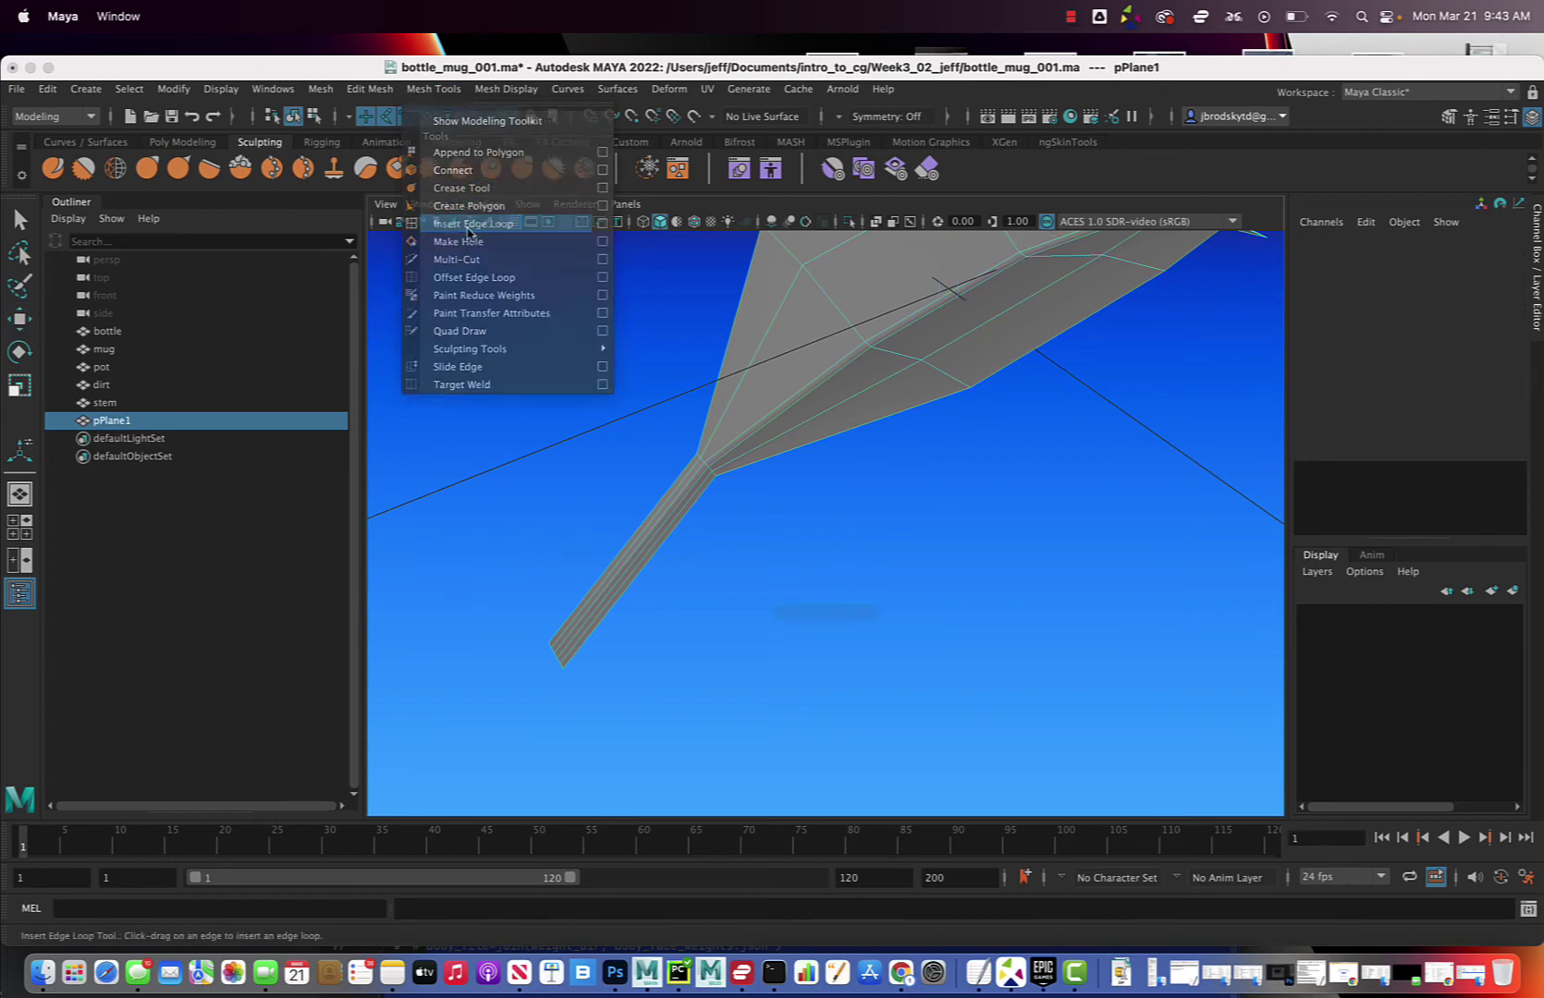
{"action": "left_click", "coordinate": [682, 489]}
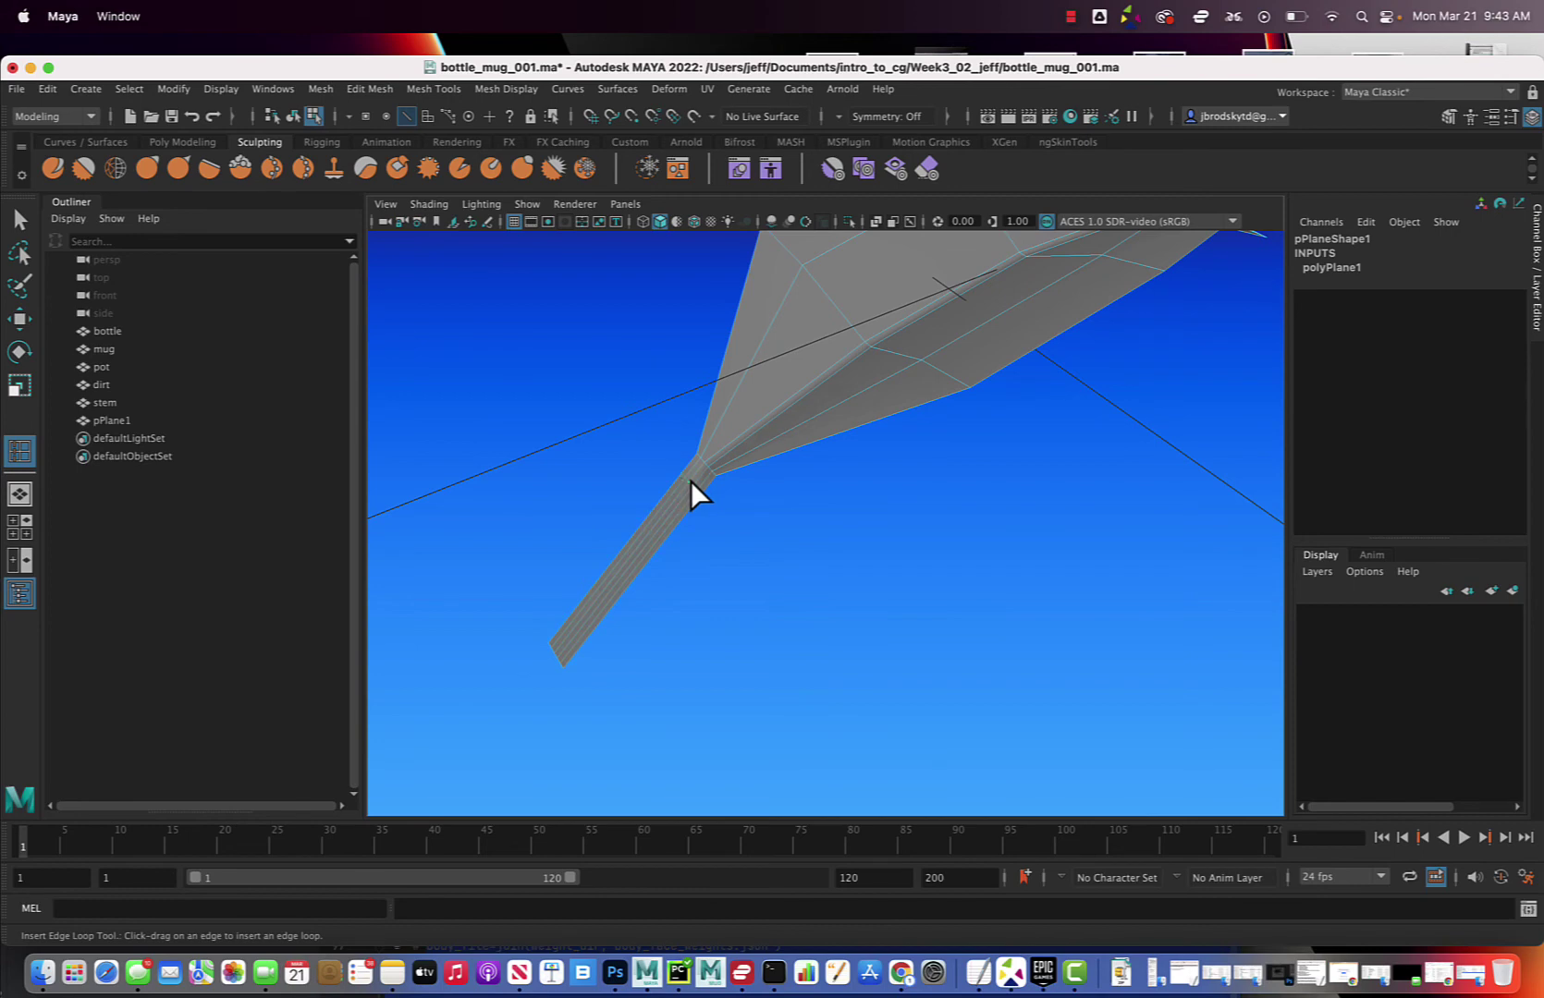
{"action": "left_click", "coordinate": [691, 481]}
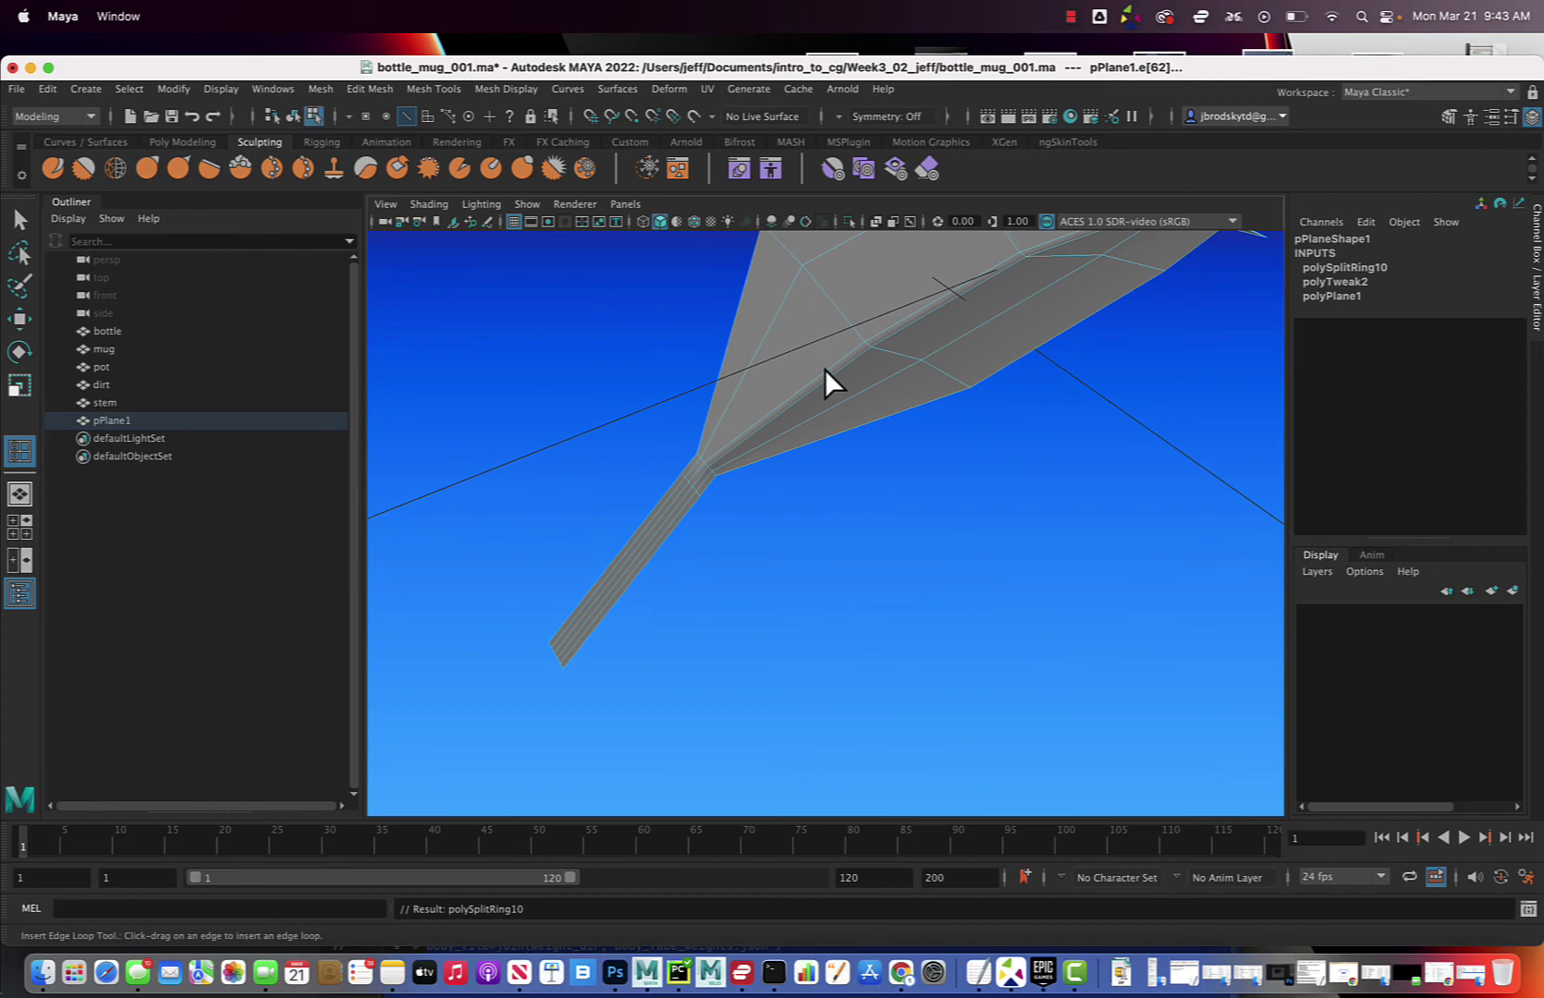
{"action": "key", "text": "q"}
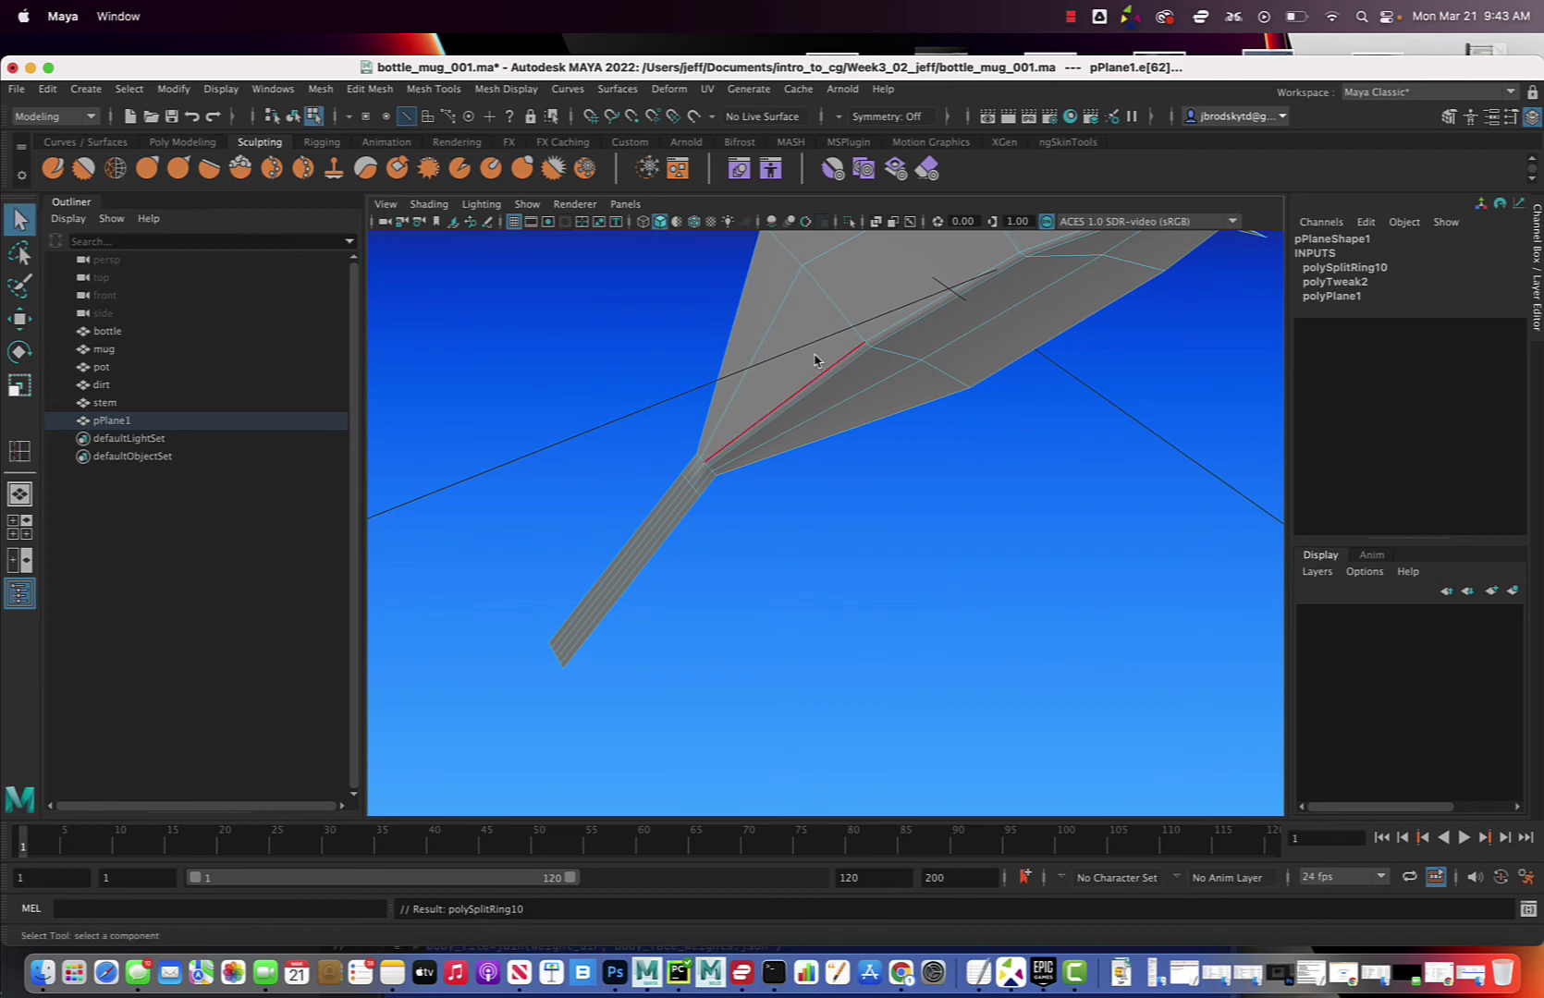
{"action": "right_click_drag", "start_coordinate": [814, 354], "coordinate": [887, 329]}
Extrude the whole leaf by a local Z translation of 0.012 to give it thickness, and return to object selection.
{"action": "left_click_drag", "start_coordinate": [887, 329], "coordinate": [559, 350], "text": "alt"}
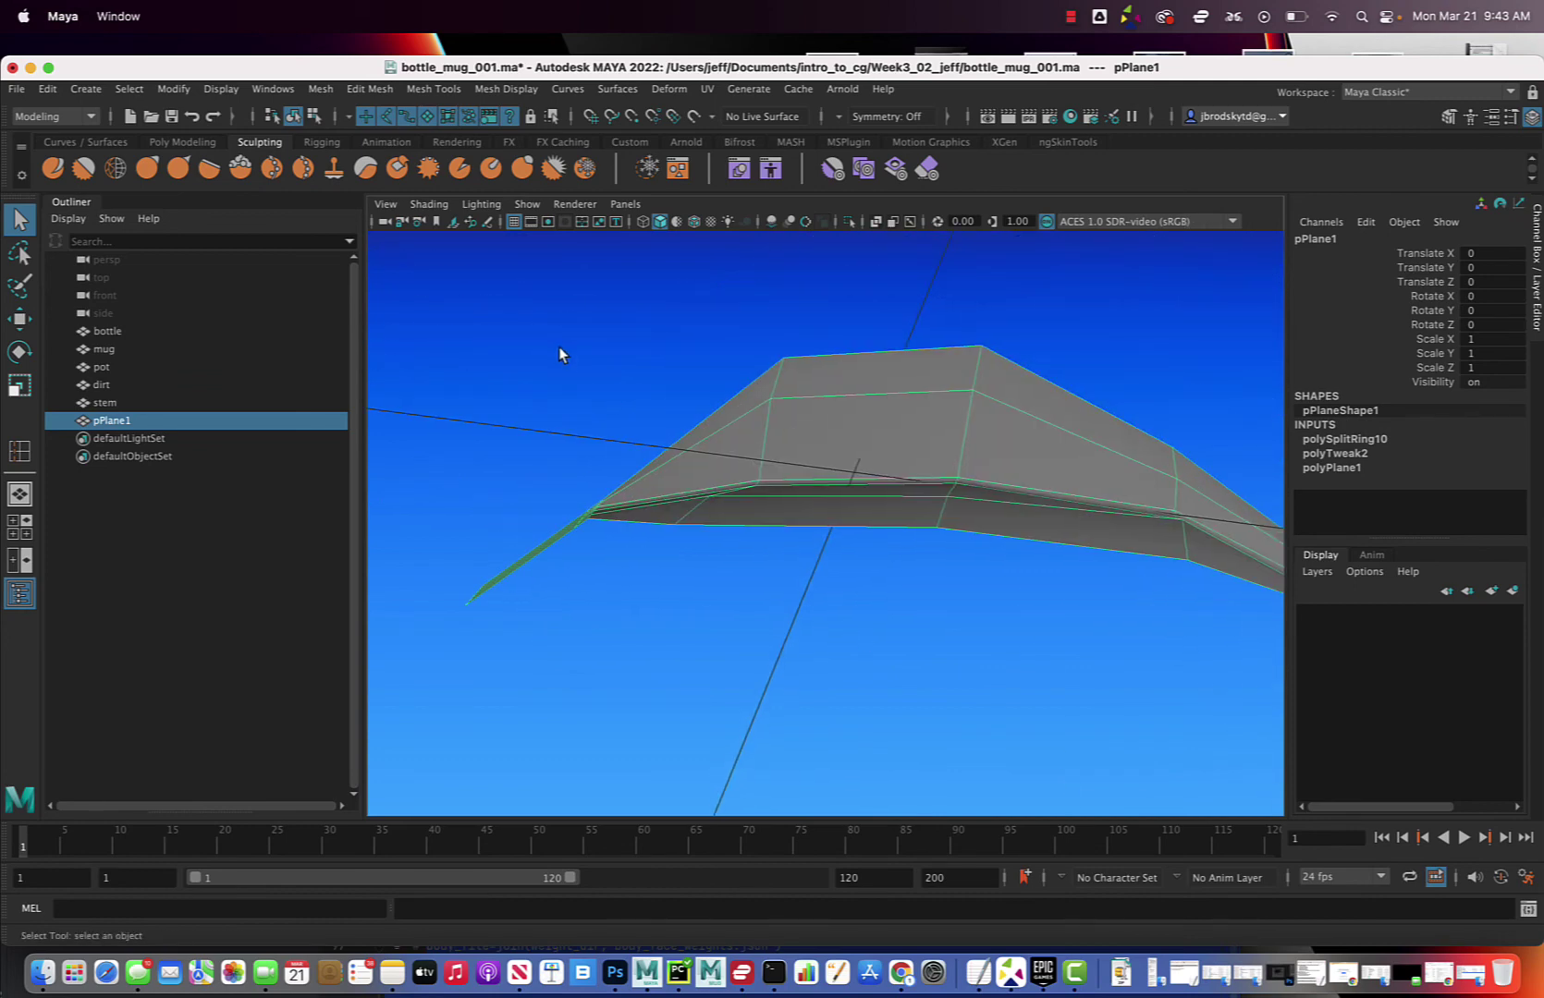
{"action": "left_click", "coordinate": [321, 89]}
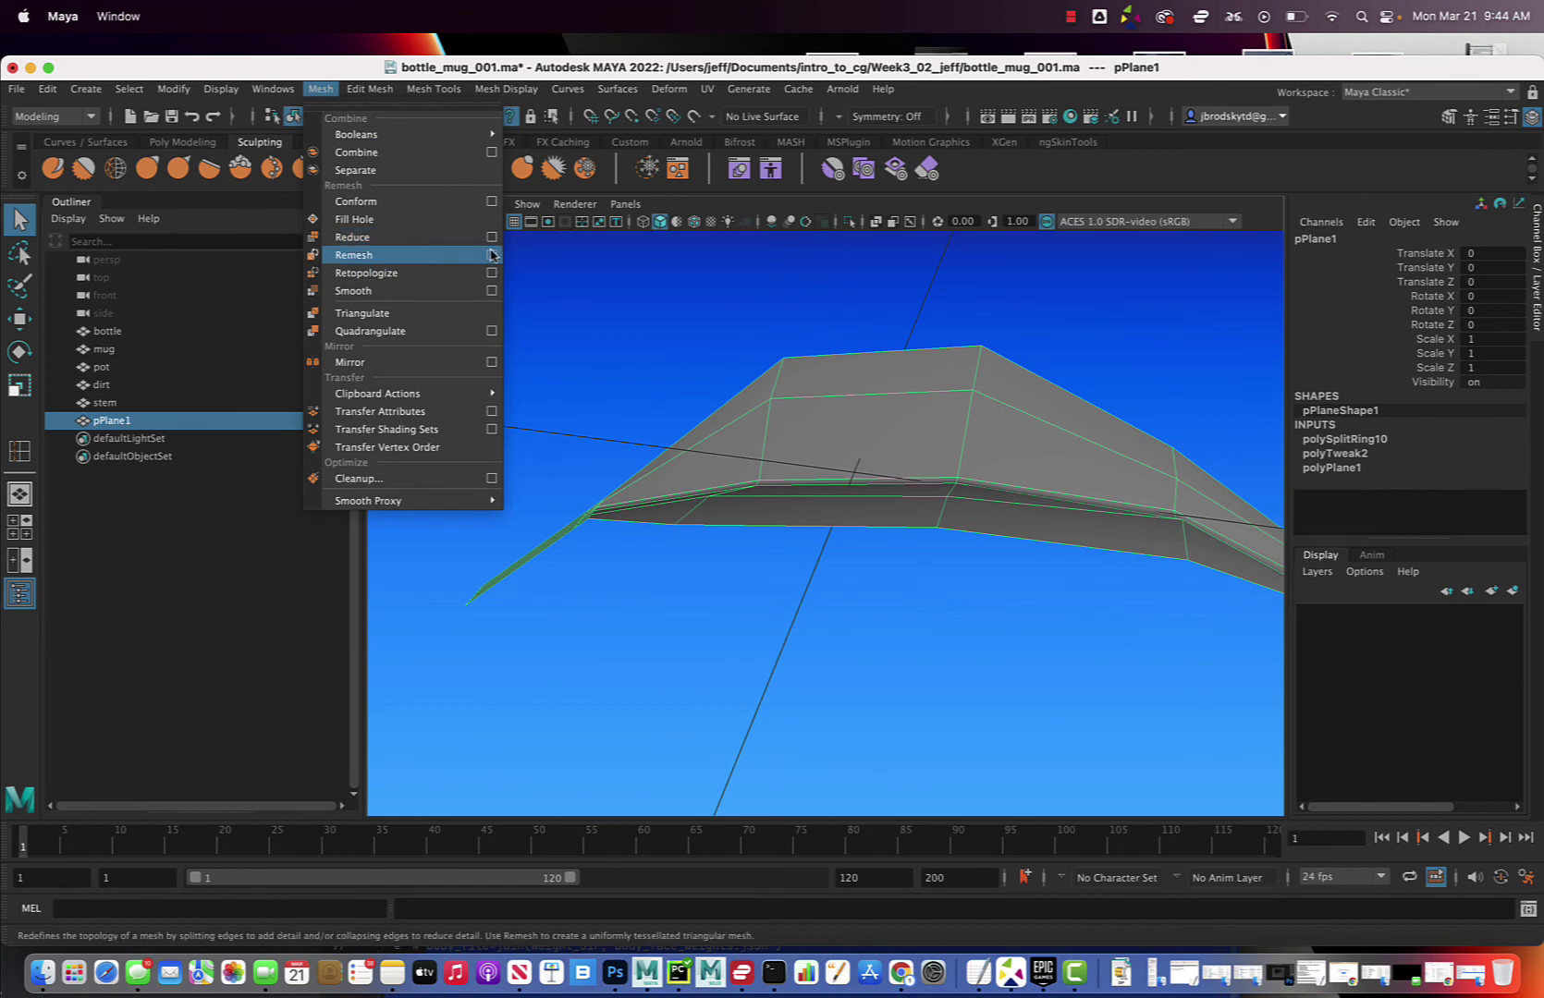
{"action": "mouse_move", "coordinate": [381, 95]}
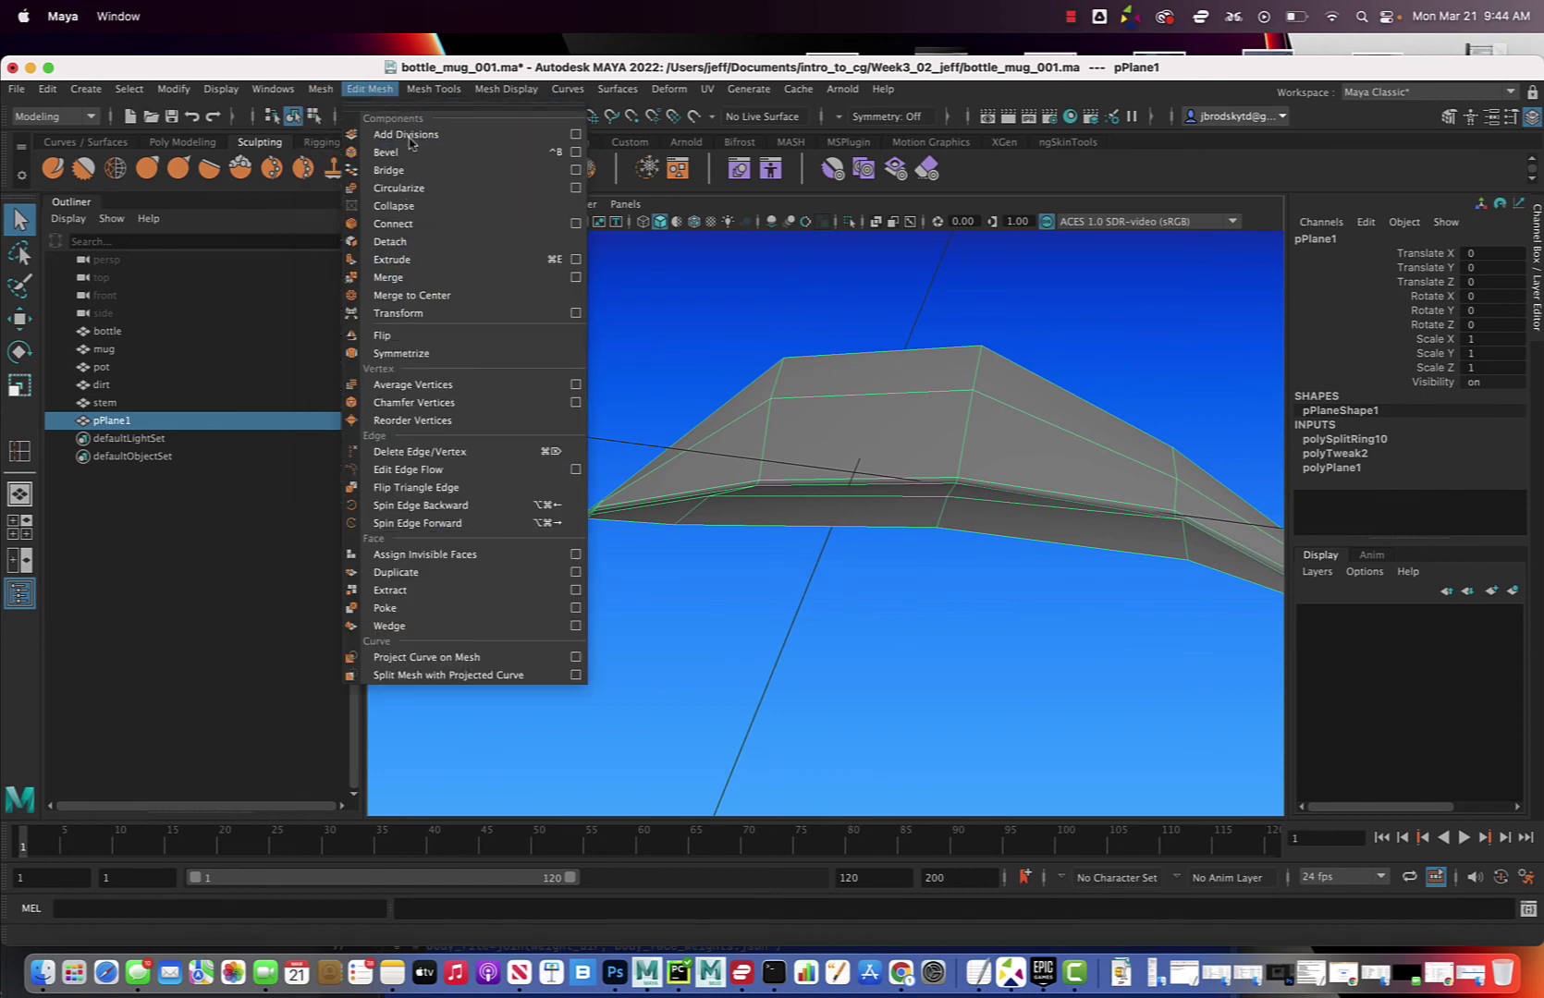
{"action": "left_click", "coordinate": [450, 260]}
{"action": "middle_click_drag", "start_coordinate": [568, 427], "coordinate": [652, 358], "text": "alt"}
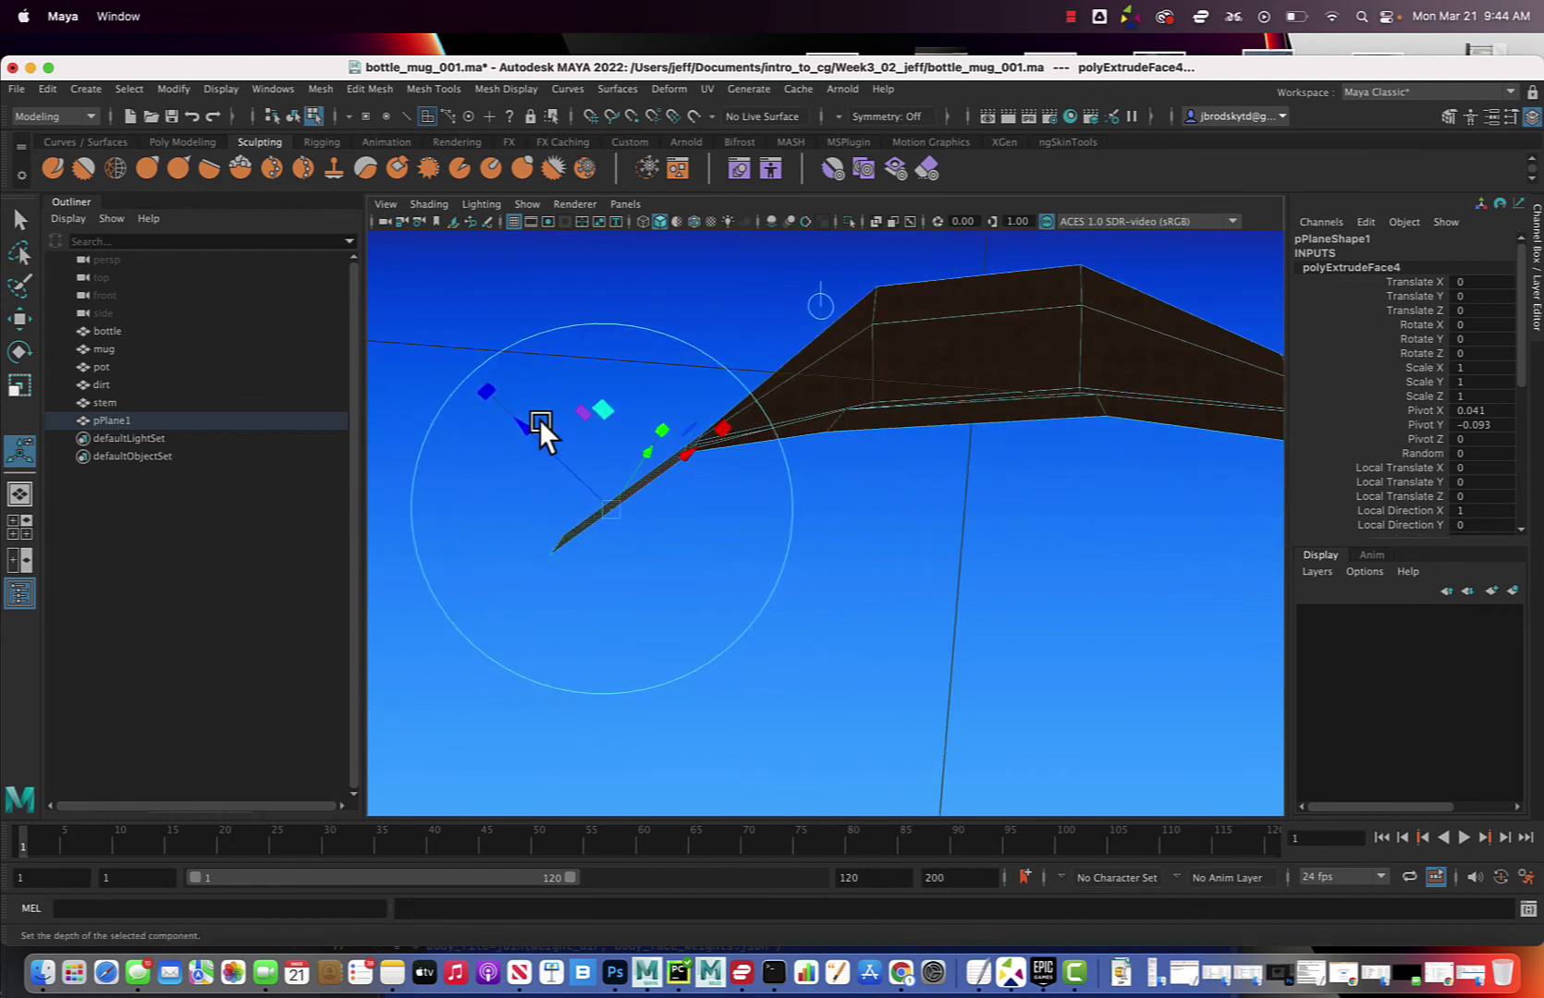
{"action": "left_click_drag", "start_coordinate": [528, 423], "coordinate": [782, 528]}
{"action": "scroll", "coordinate": [781, 529], "scroll_direction": "down", "scroll_amount": 5}
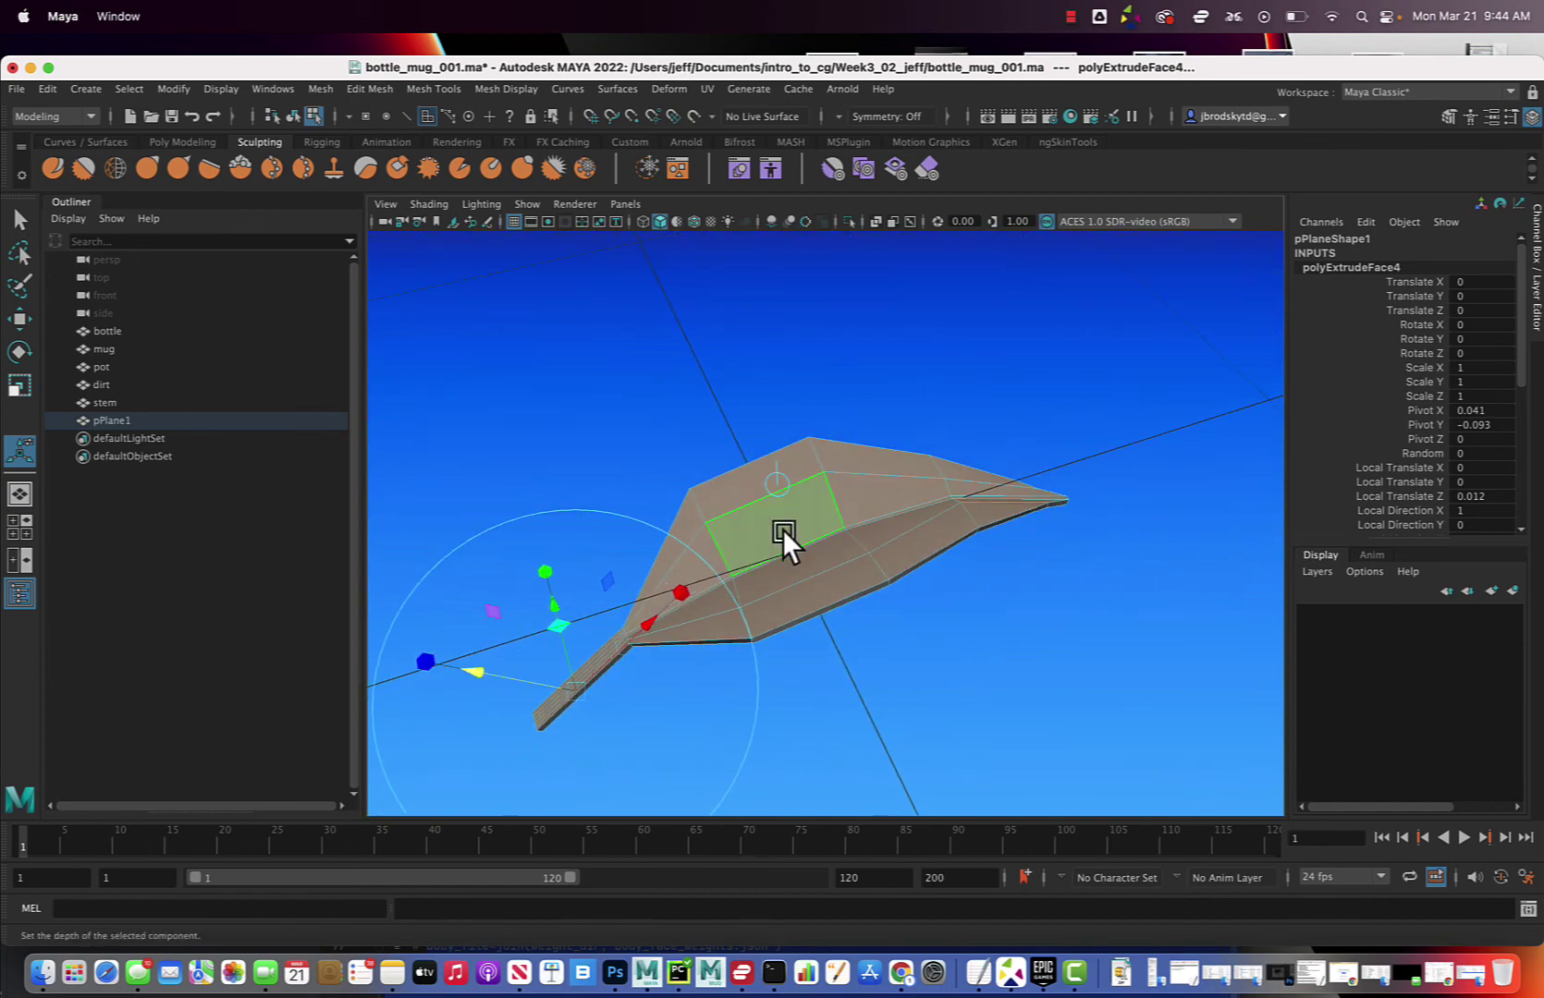
{"action": "right_click_drag", "start_coordinate": [824, 509], "coordinate": [868, 471]}
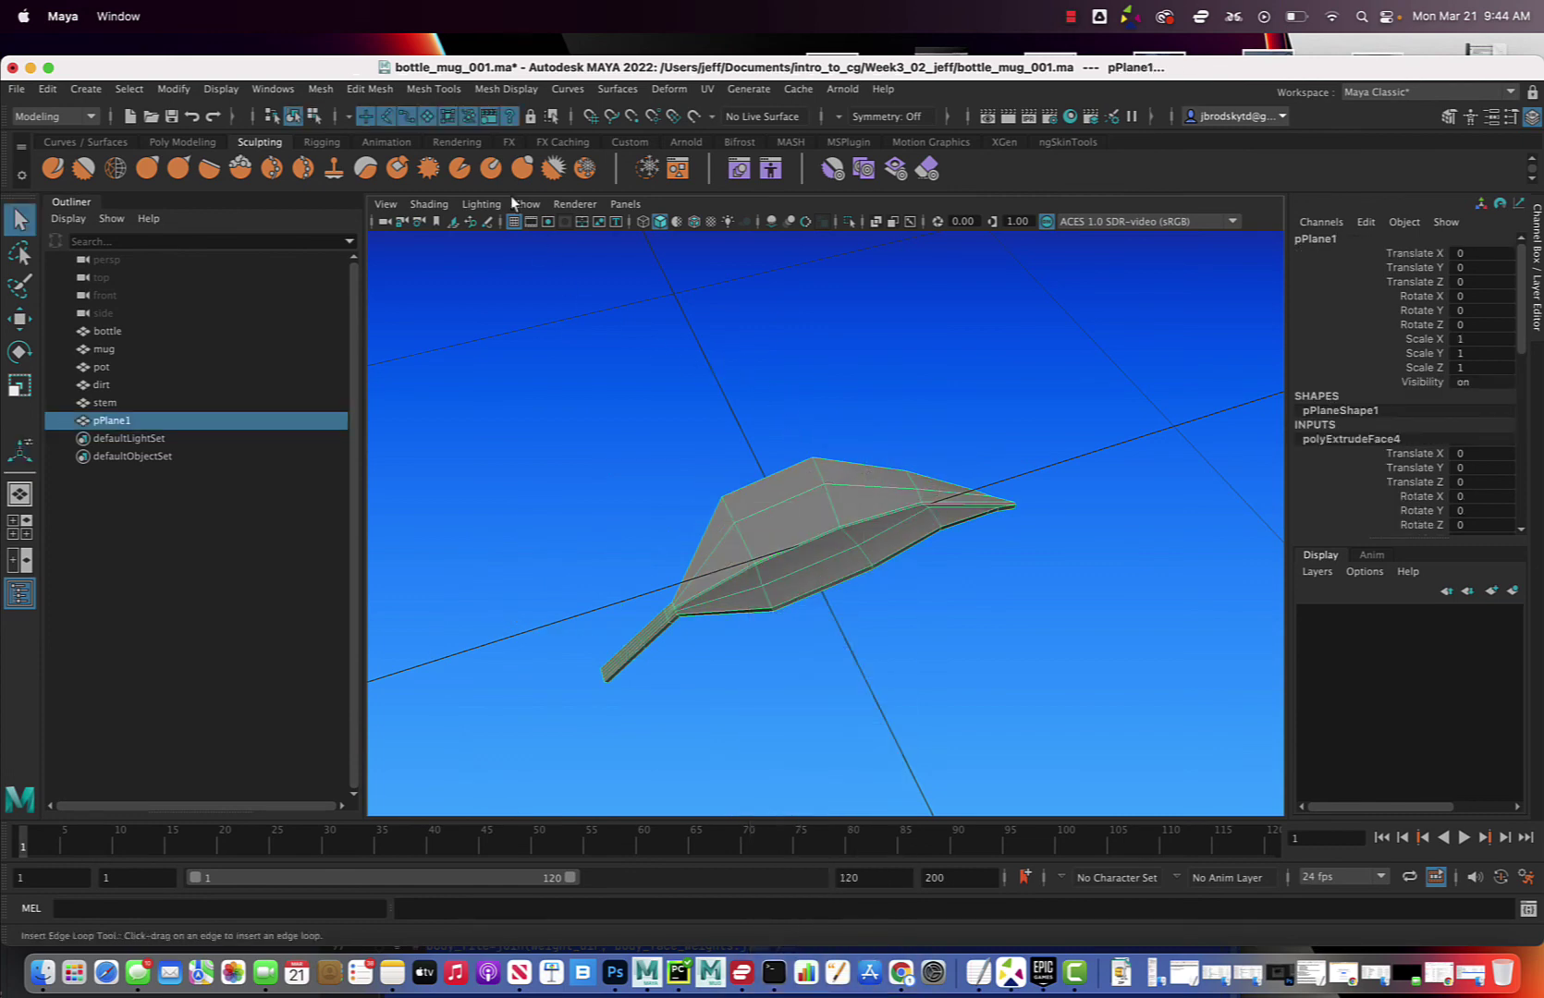
Smooth the thickened leaf mesh with one division, deselect it and inspect its blade and stalk.
{"action": "left_click", "coordinate": [321, 89]}
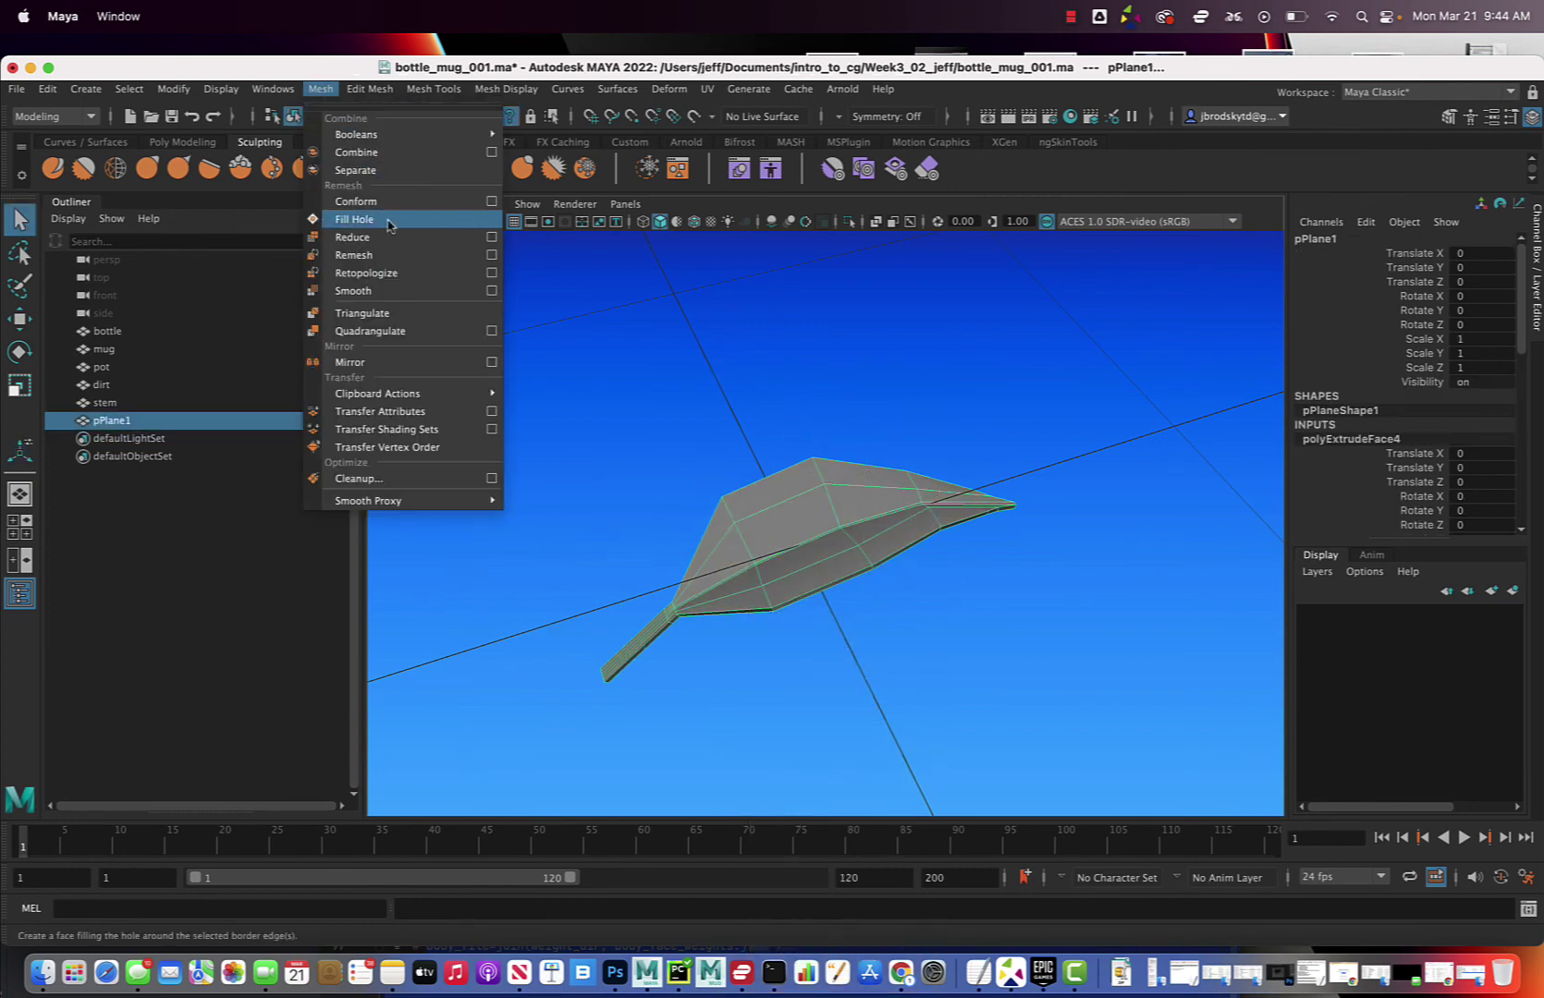
{"action": "left_click", "coordinate": [407, 290]}
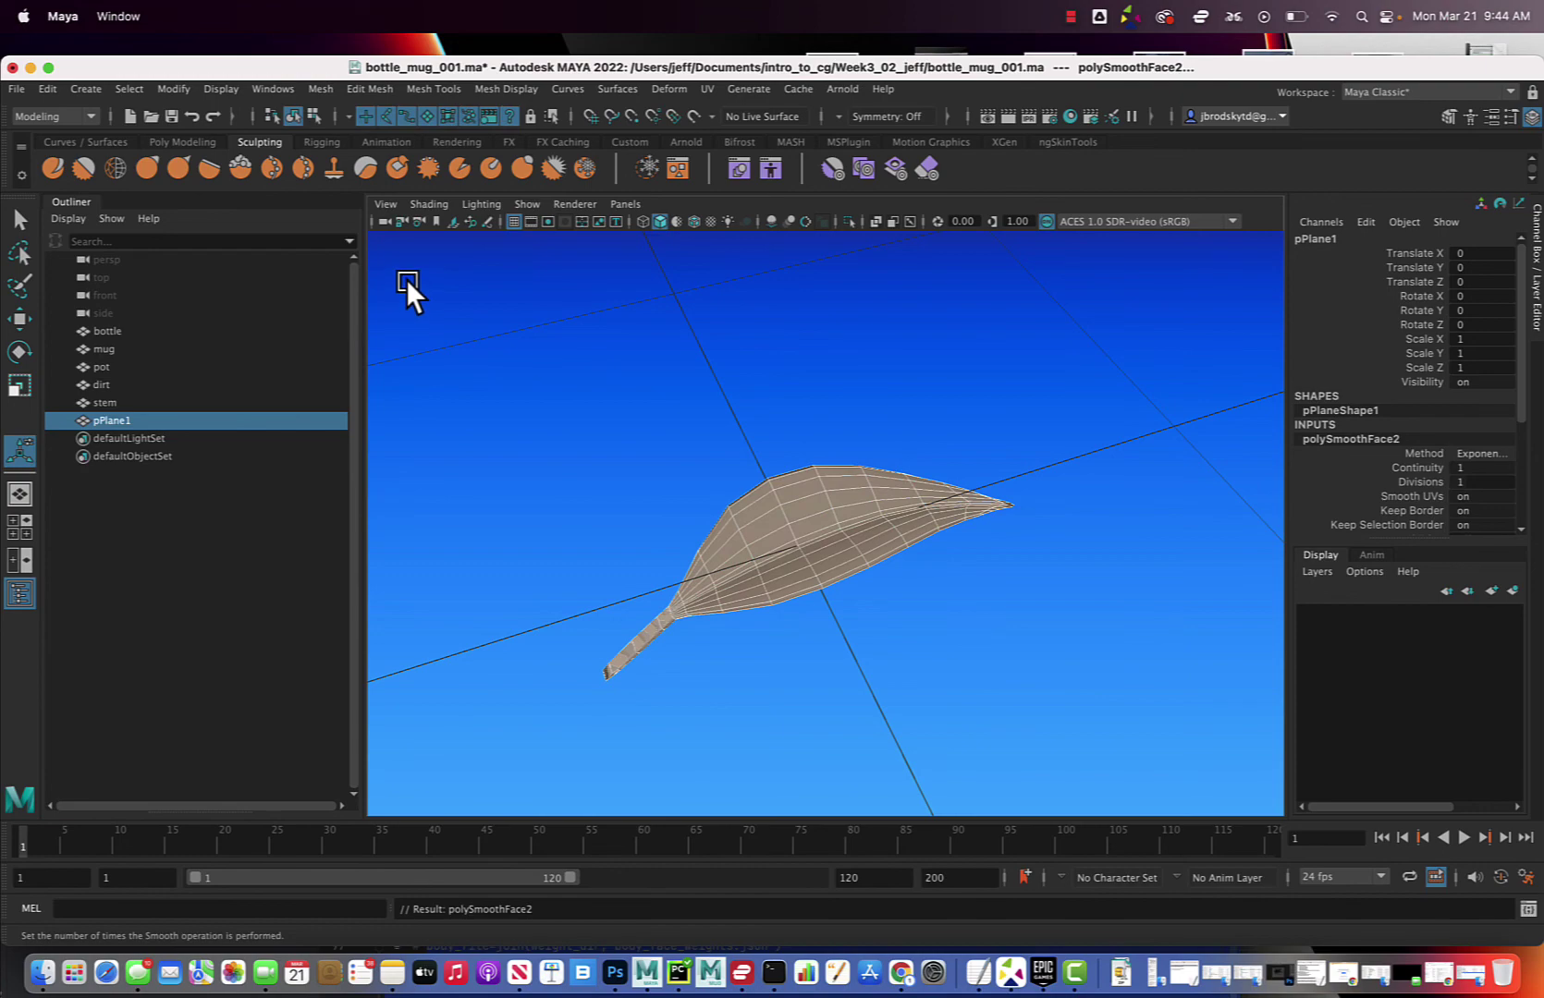
{"action": "left_click", "coordinate": [608, 434]}
{"action": "left_click_drag", "start_coordinate": [672, 438], "coordinate": [847, 537], "text": "alt"}
{"action": "scroll", "coordinate": [607, 523], "scroll_direction": "up", "scroll_amount": 5}
{"action": "scroll", "coordinate": [849, 537], "scroll_direction": "down", "scroll_amount": 3}
{"action": "scroll", "coordinate": [848, 538], "scroll_direction": "up", "scroll_amount": 4}
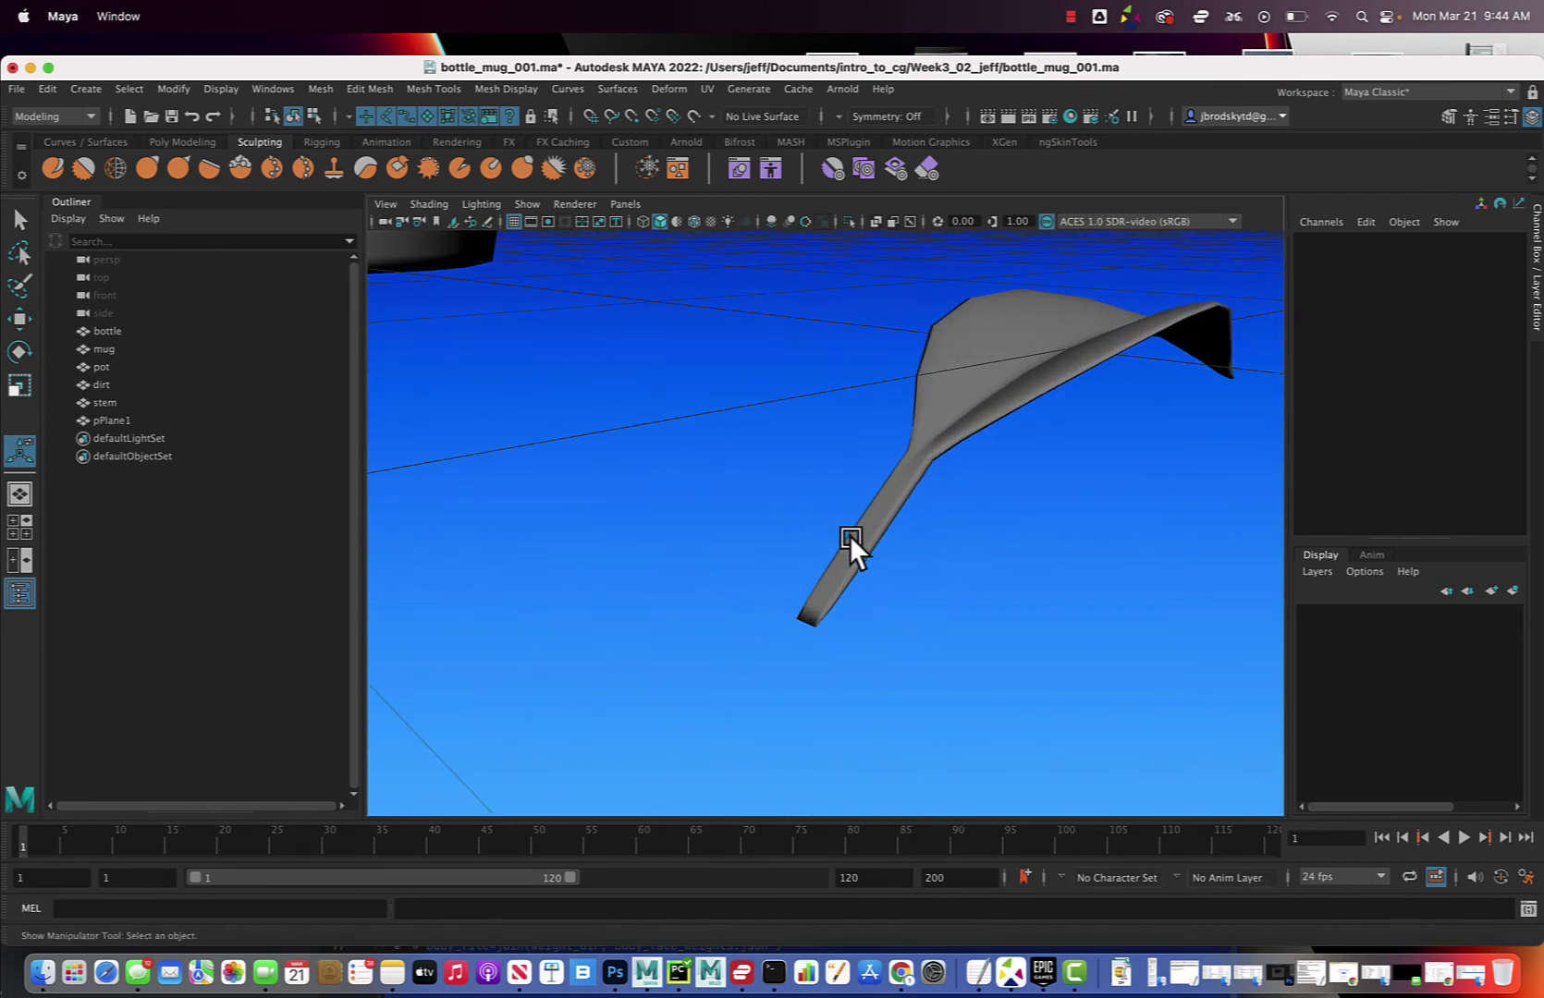